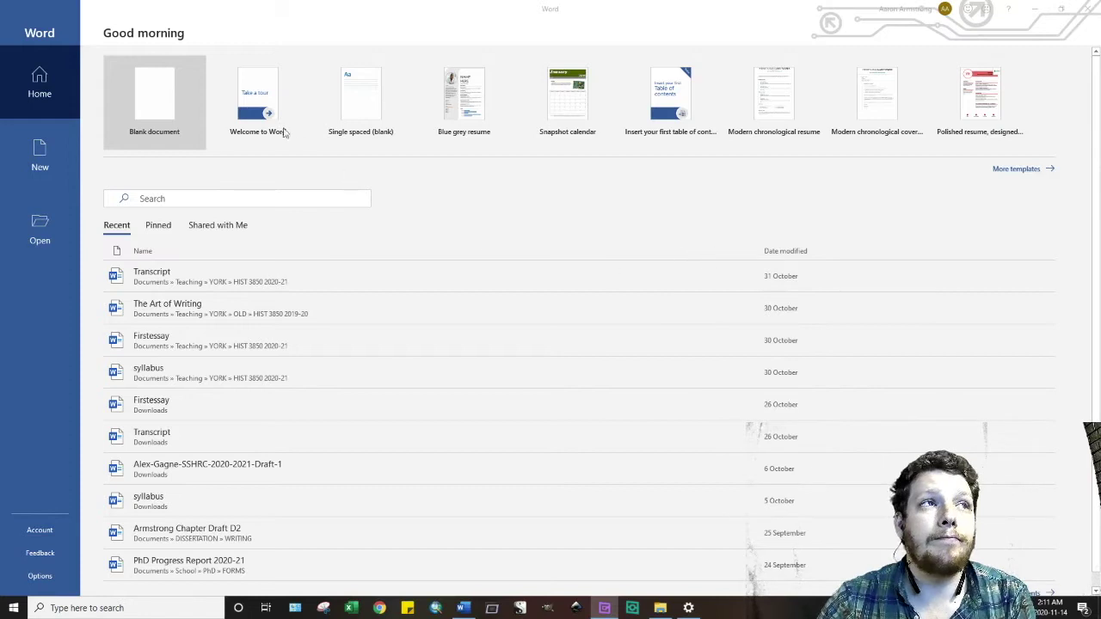
# - Create a new blank document, Document1, from the Word start screen
pyautogui.click(157, 94)
pyautogui.click(155, 97)
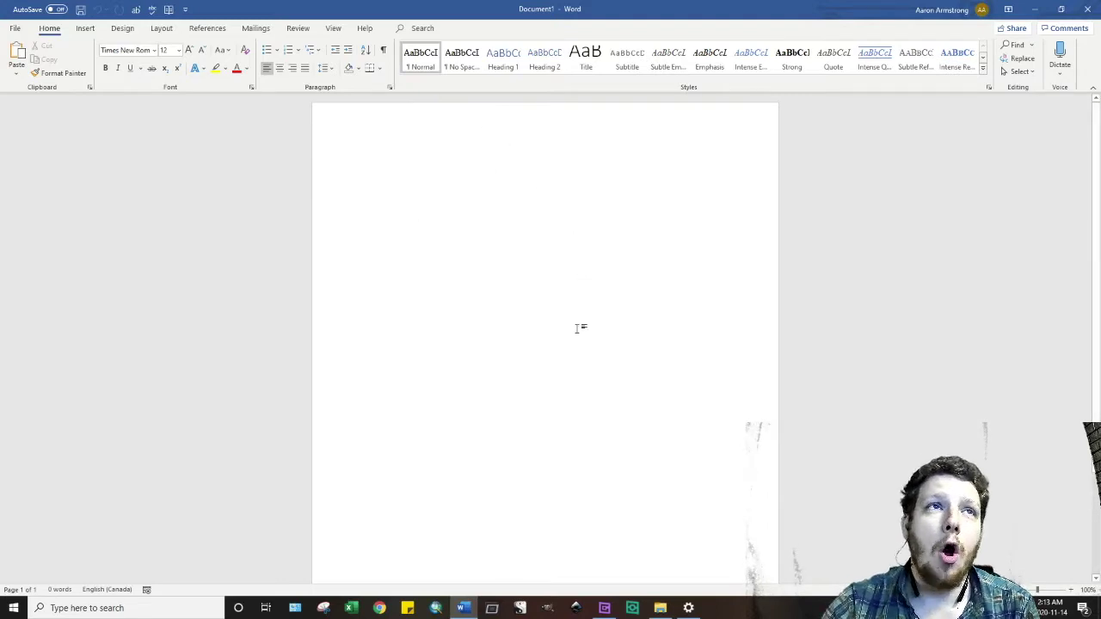
# - Add empty centred paragraphs so typing starts lower on the first page
pyautogui.press('Return')
pyautogui.hotkey('ctrl', 'e')
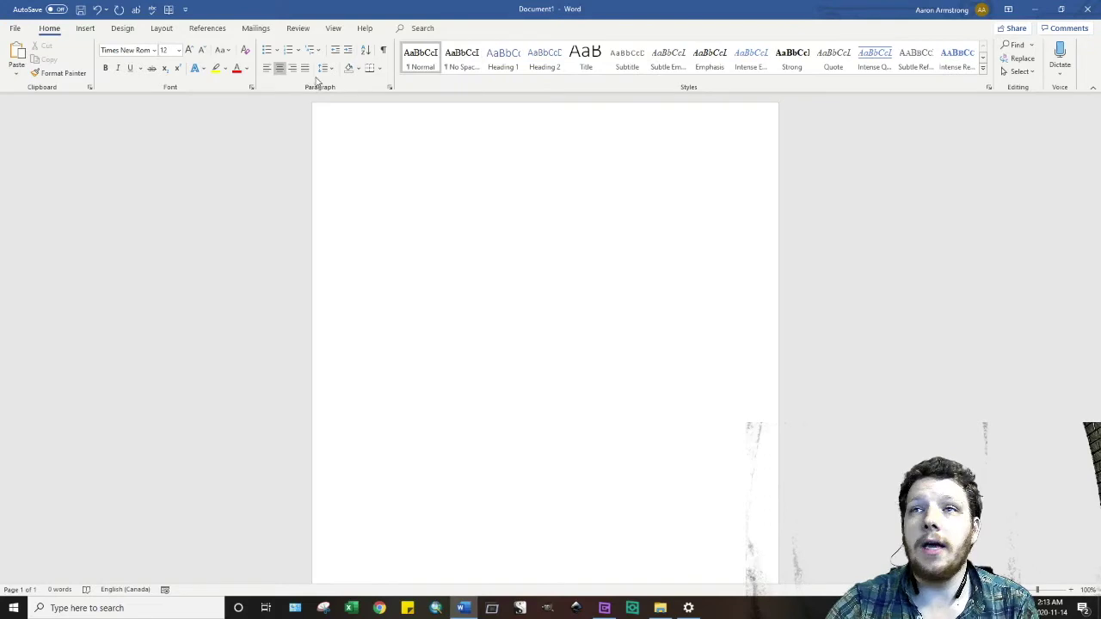
pyautogui.press('Return')
pyautogui.press('Return')
pyautogui.press('Return')
pyautogui.press('Return')
pyautogui.press('Return')
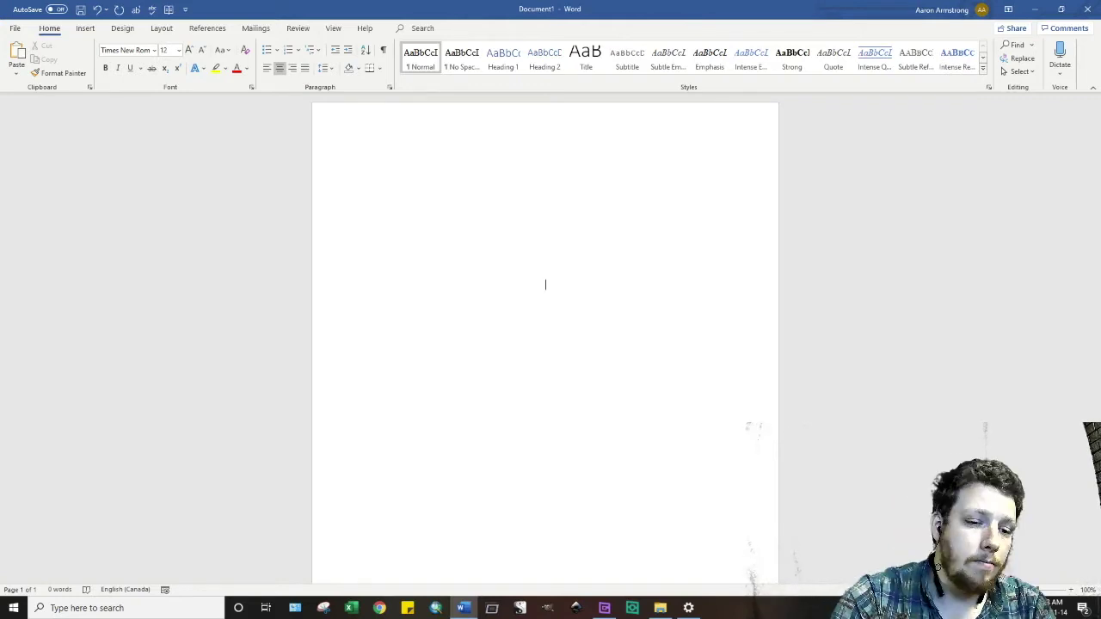
# - Type a centred 'Title: Subtitle' line with the author's full name a few lines below
pyautogui.write('Title')
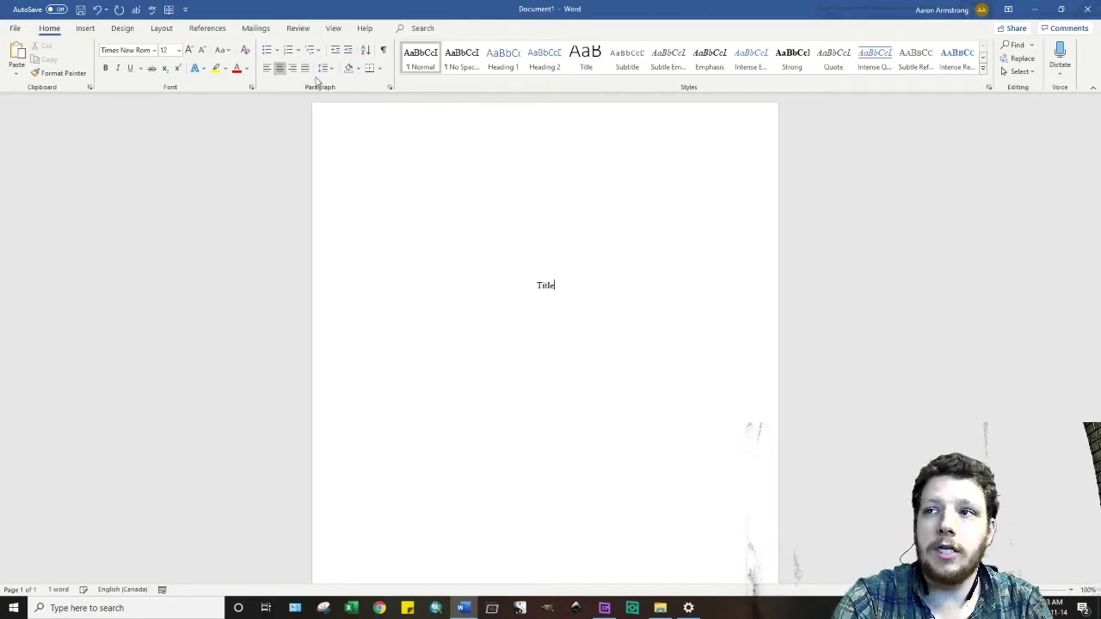
pyautogui.write(': Subtitle')
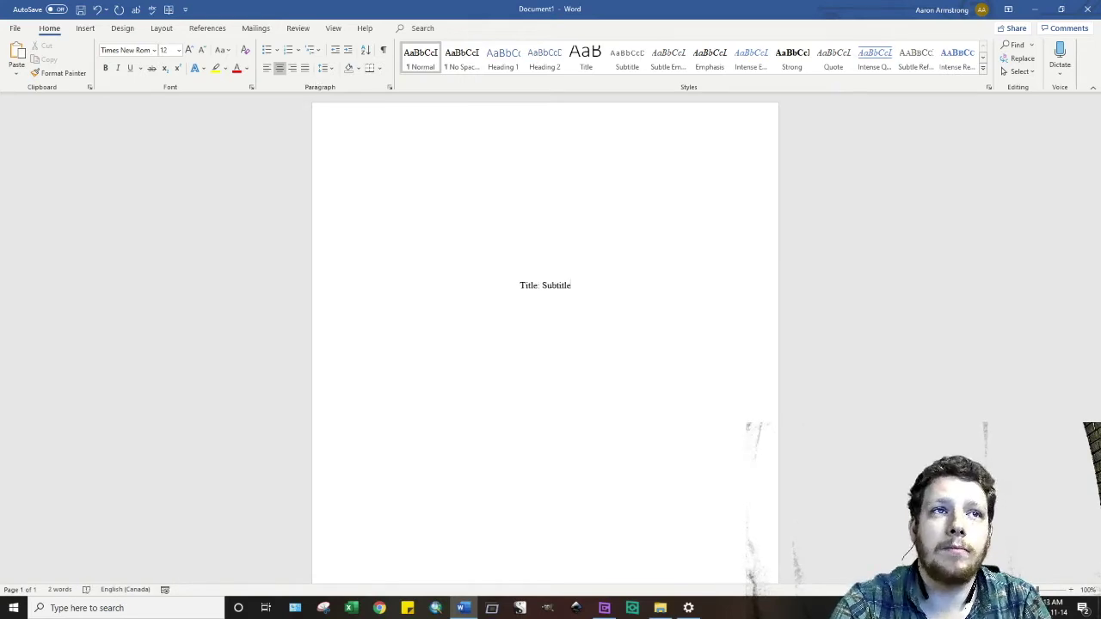
pyautogui.press('Return')
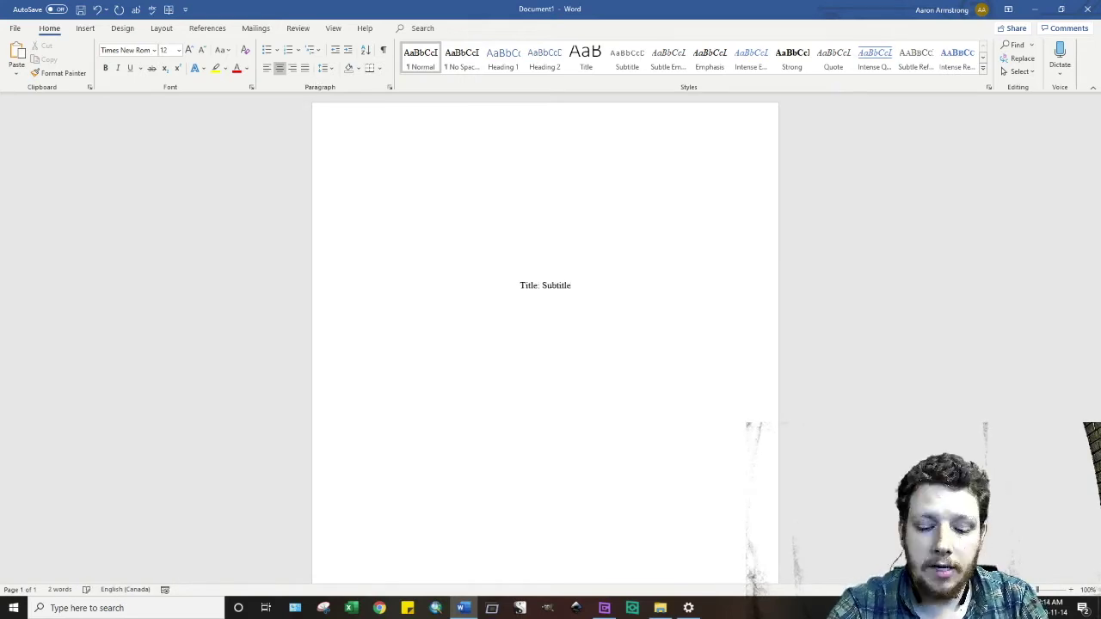
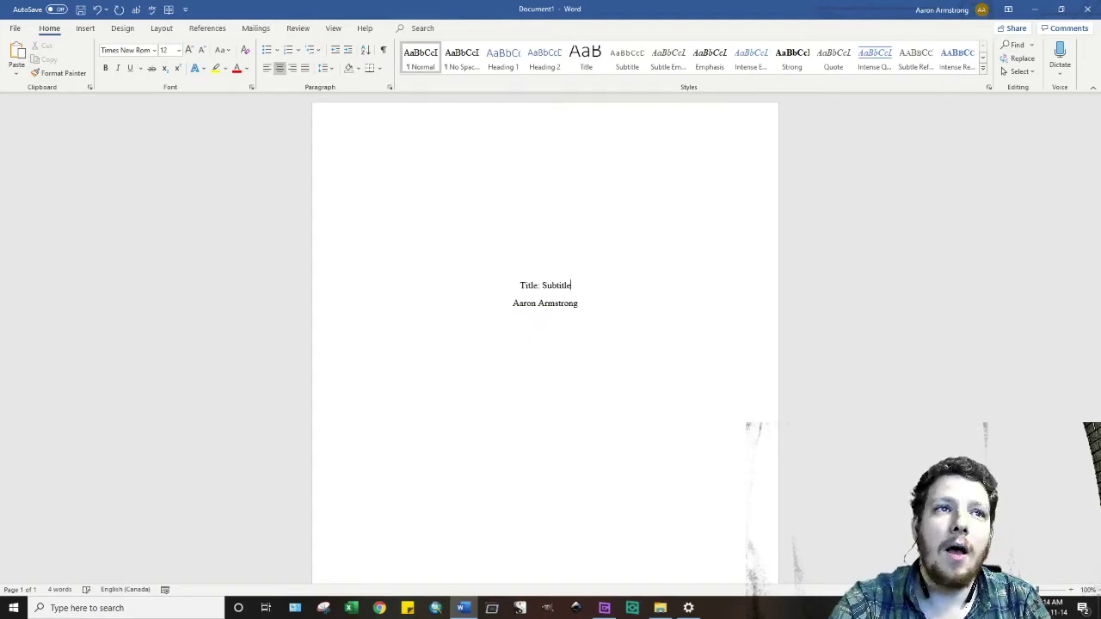
pyautogui.press('Return')
pyautogui.press('Return')
pyautogui.press('Return')
pyautogui.press('Return')
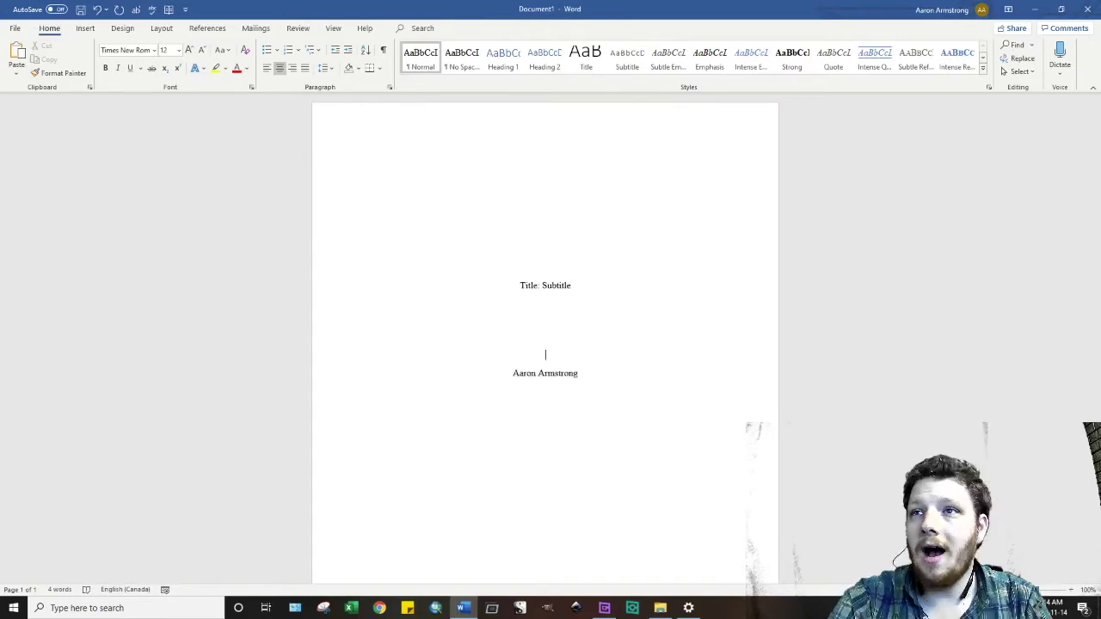
# - Add centred 'Student #', 'Course Code' and instructor 'Dr. So&so' lines under the author's name
pyautogui.click(578, 373)
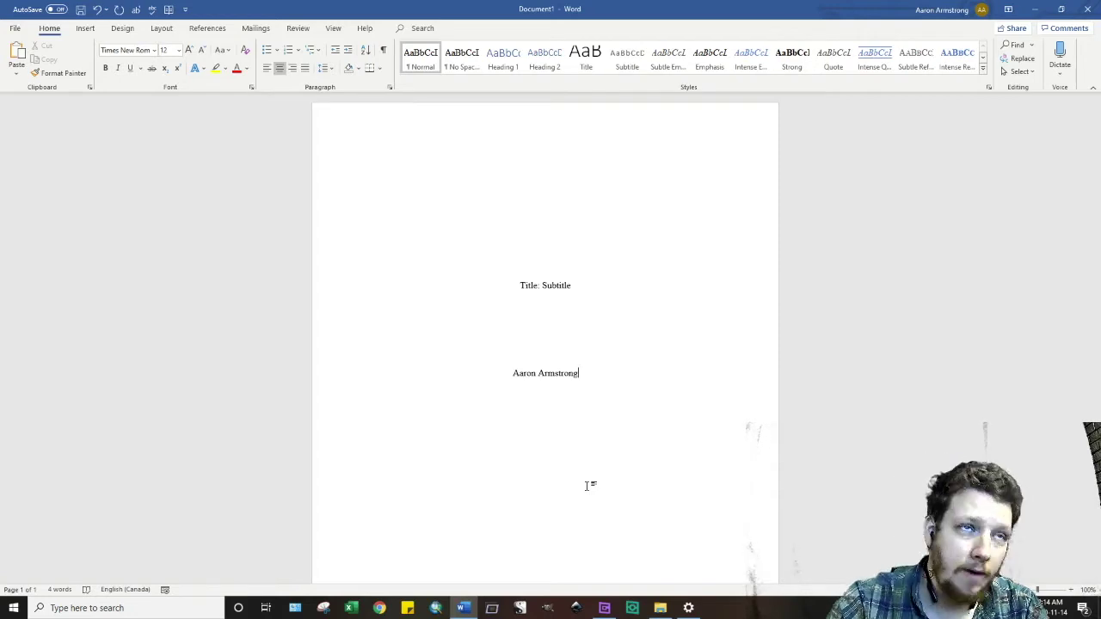
pyautogui.press('Return')
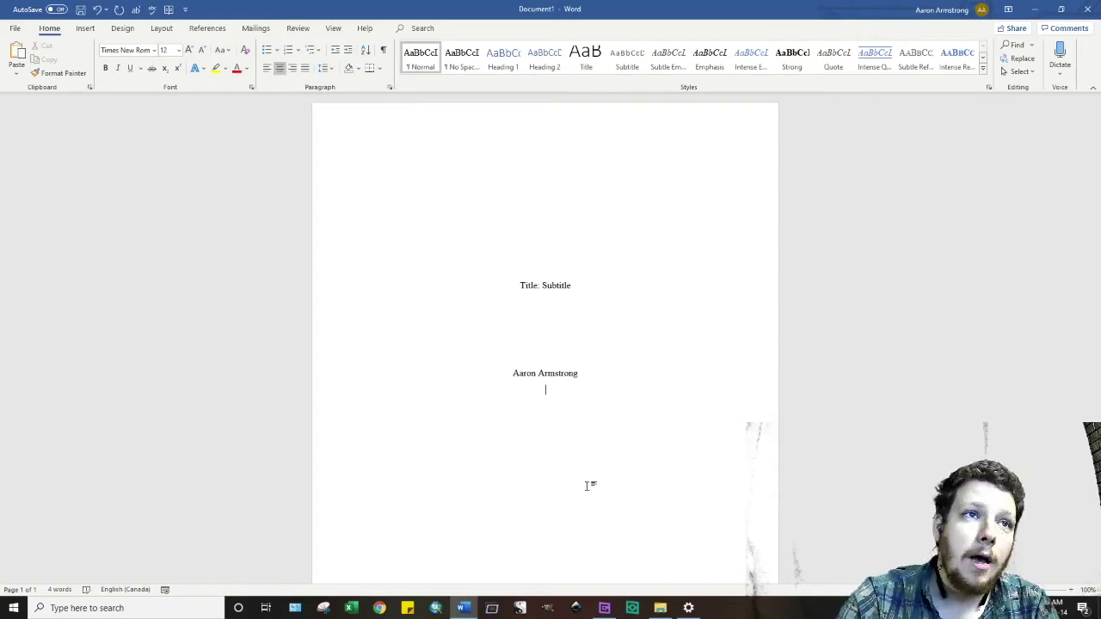
pyautogui.write('Student')
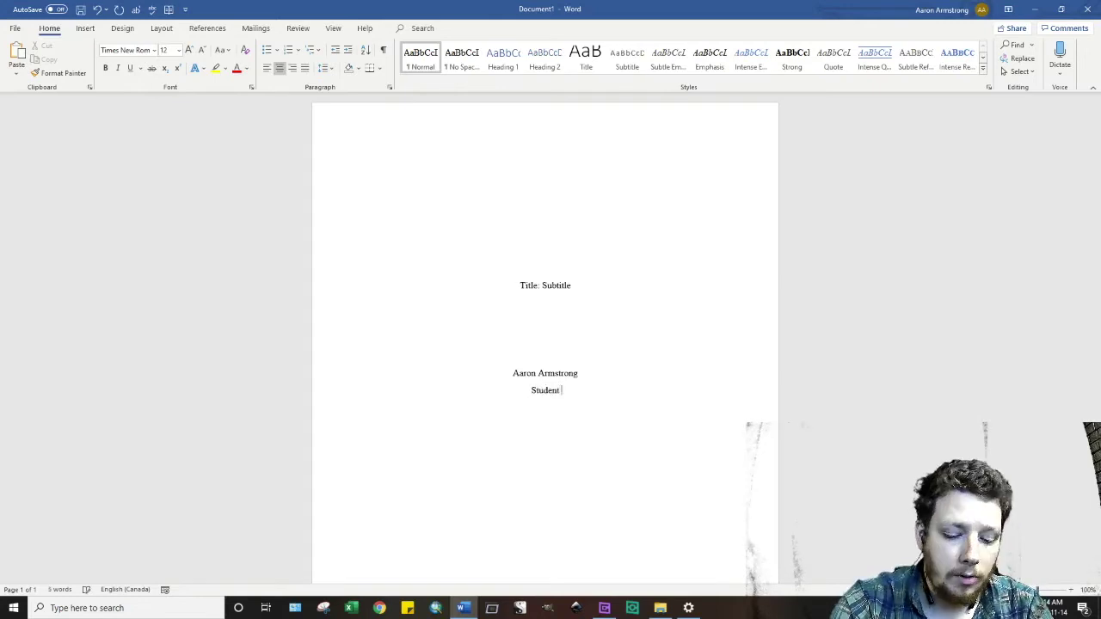
pyautogui.write(' #')
pyautogui.press('Return')
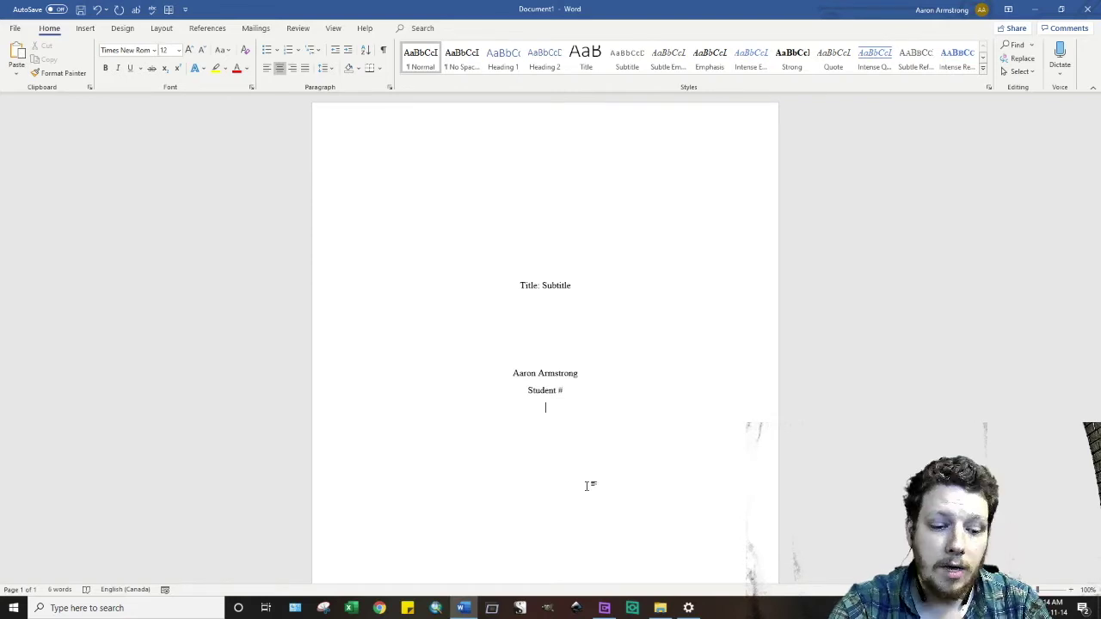
pyautogui.write('Course Code')
pyautogui.press('Return')
pyautogui.write('Dr. So')
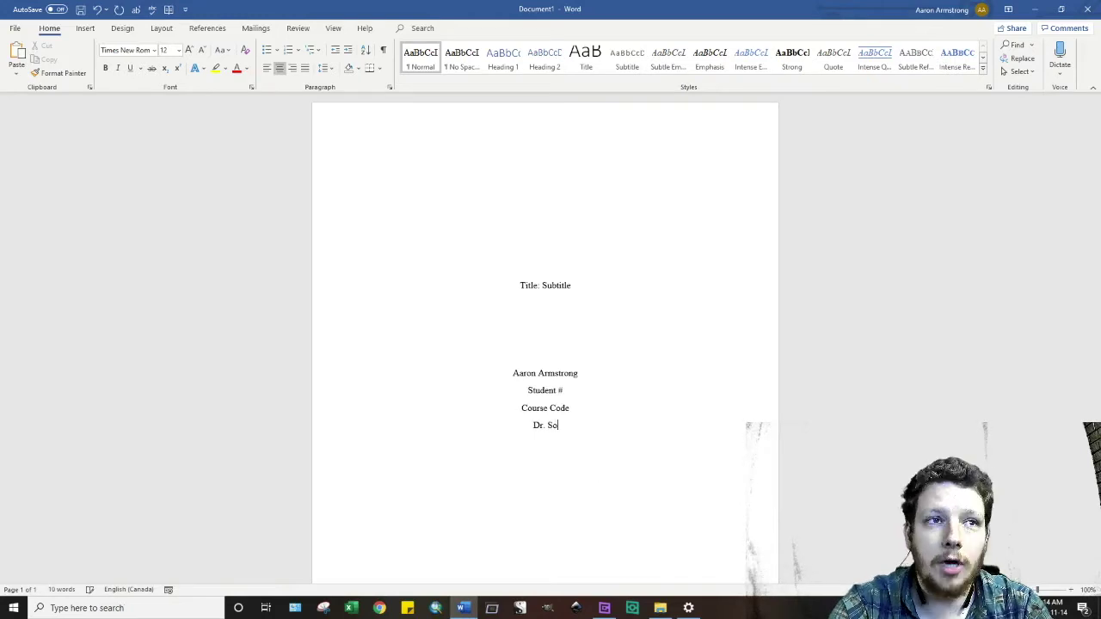
pyautogui.write('us')
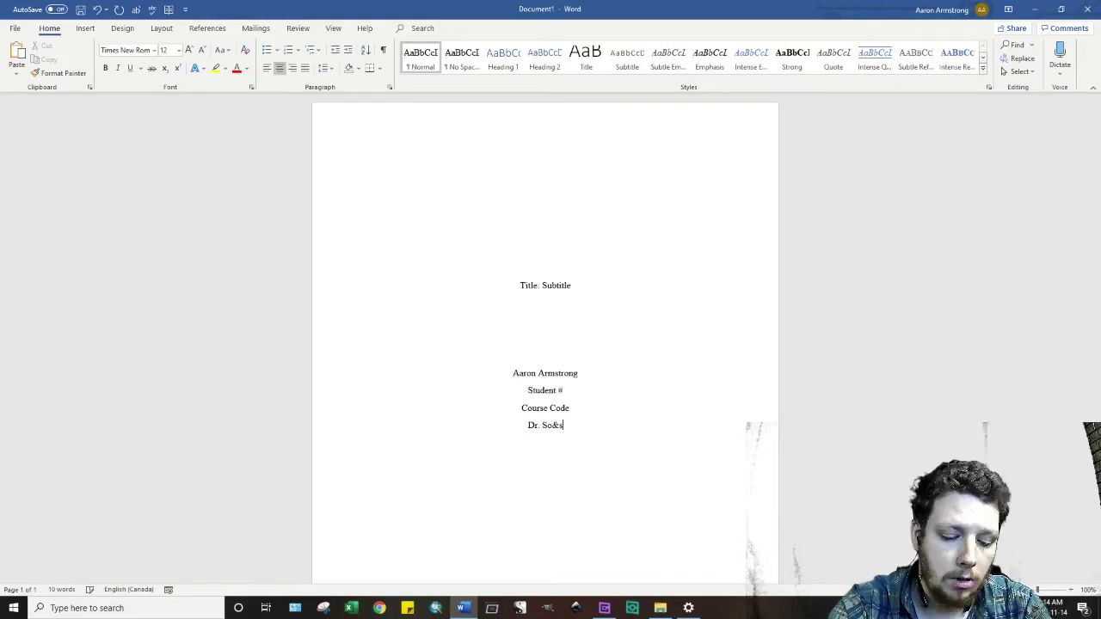
pyautogui.write('o')
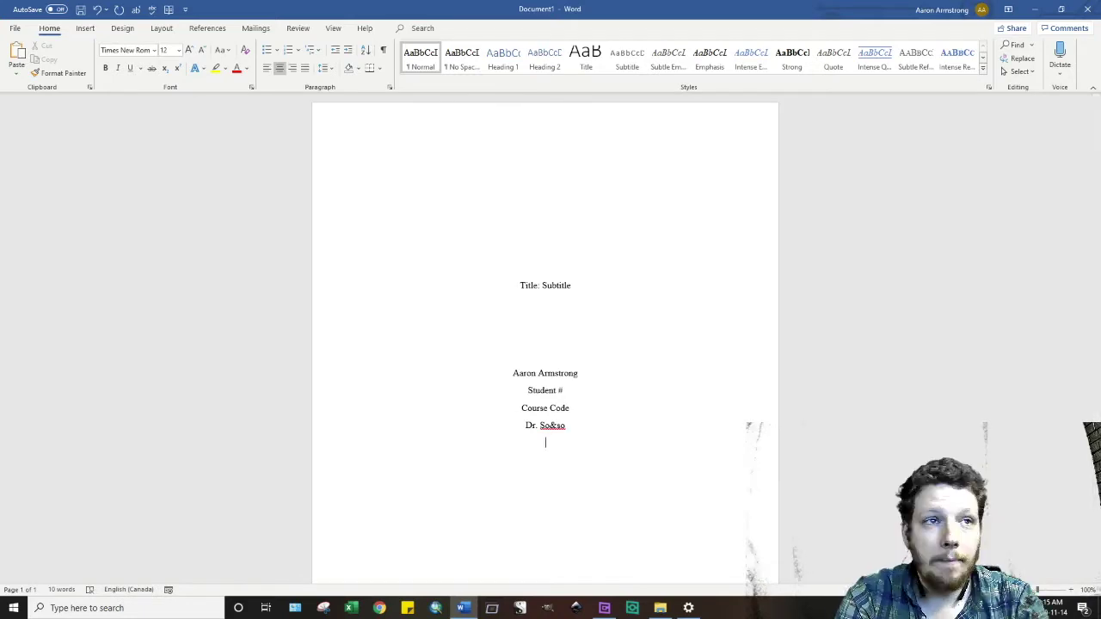
# - Add centred '14 November 2020' and 'Word Count' lines, then insert a page break
pyautogui.press('Return')
pyautogui.write('Date')
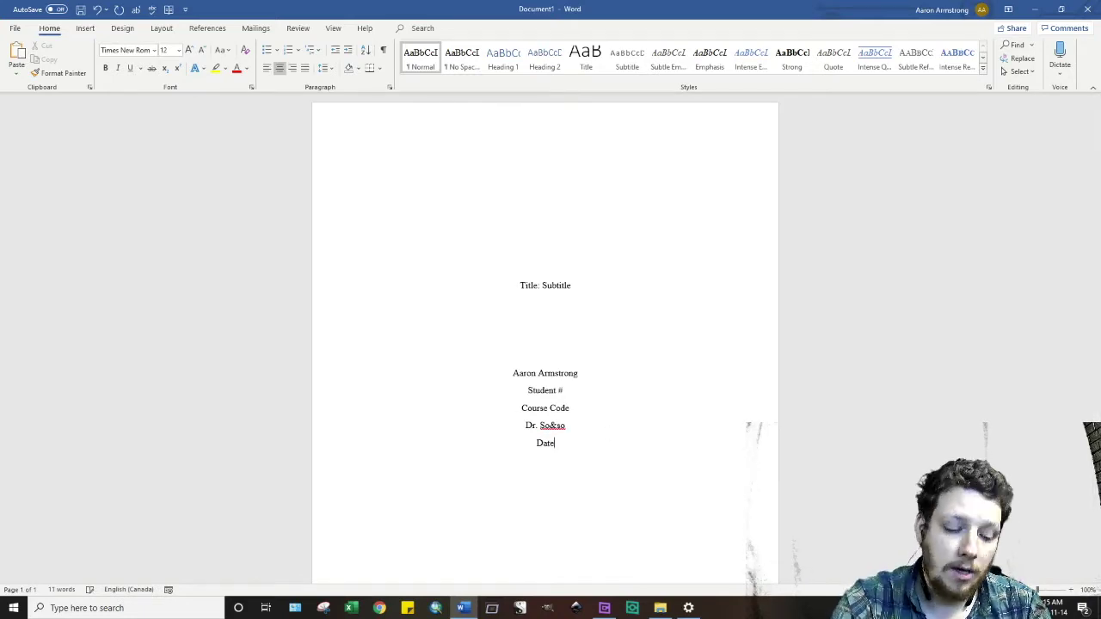
pyautogui.write(' of S')
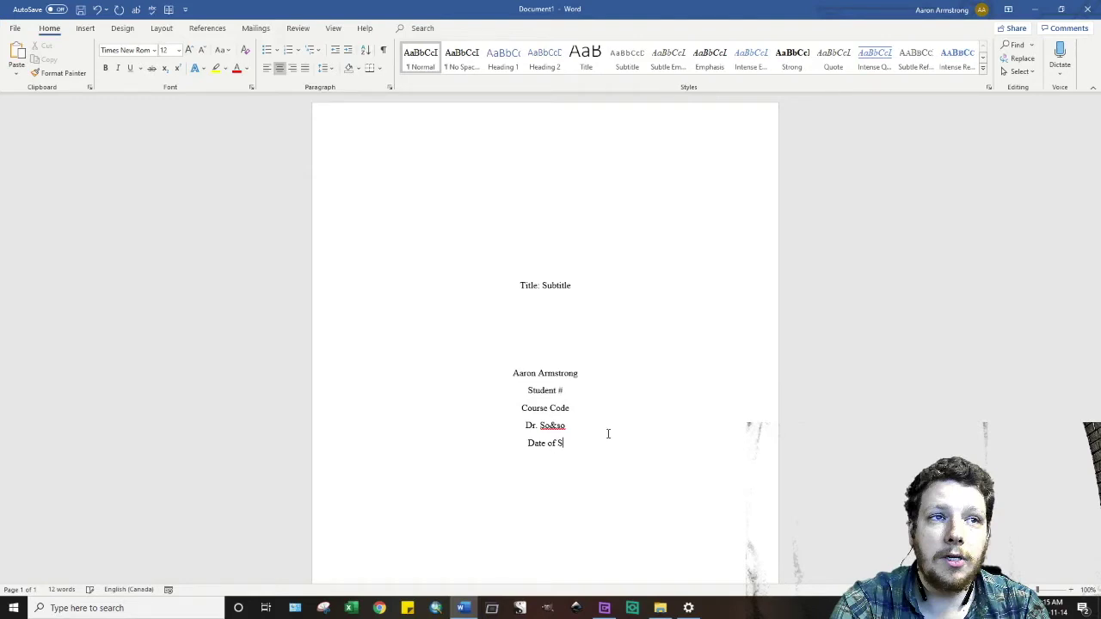
pyautogui.write('u')
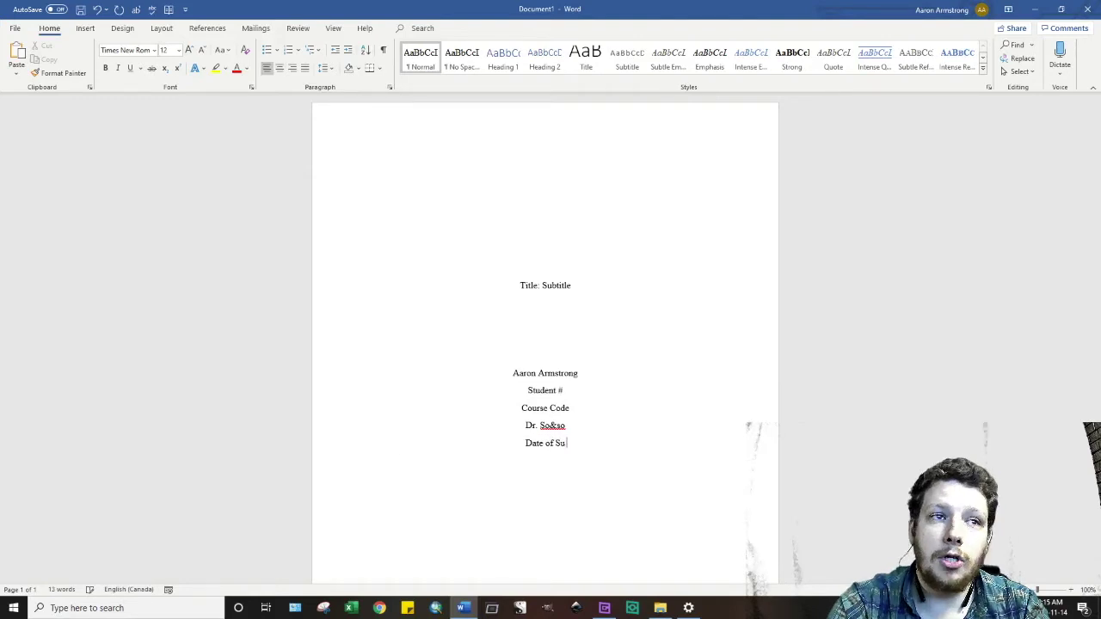
pyautogui.press('BackSpace')
pyautogui.press('BackSpace')
pyautogui.press('BackSpace')
pyautogui.press('BackSpace')
pyautogui.press('BackSpace')
pyautogui.press('BackSpace')
pyautogui.press('BackSpace')
pyautogui.press('BackSpace')
pyautogui.press('BackSpace')
pyautogui.press('BackSpace')
pyautogui.press('BackSpace')
pyautogui.hotkey('ctrl', 'e')
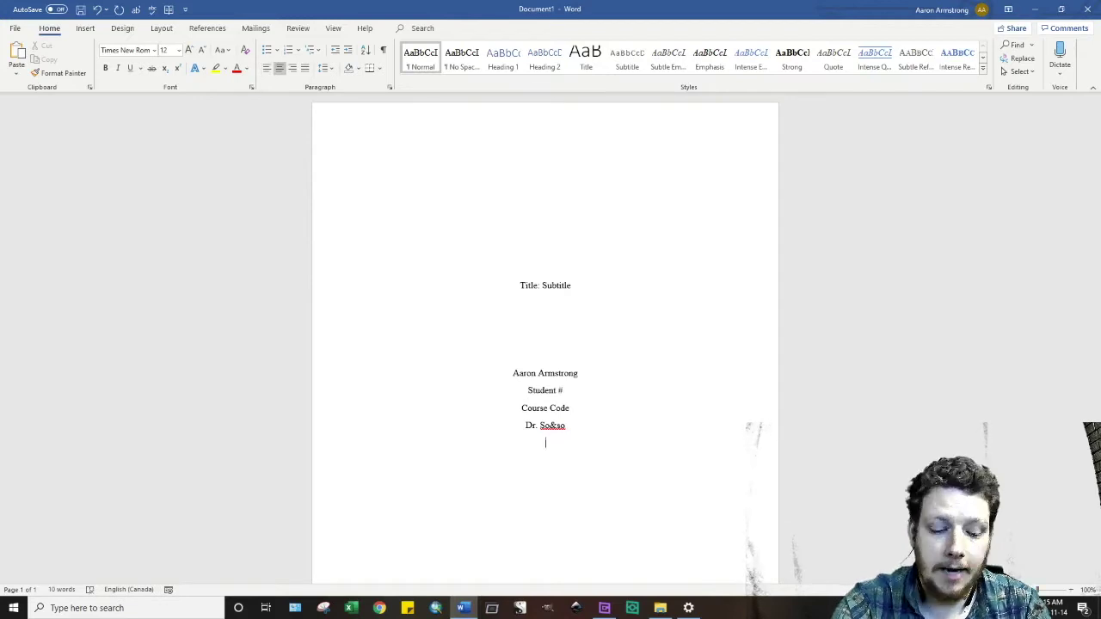
pyautogui.write('14')
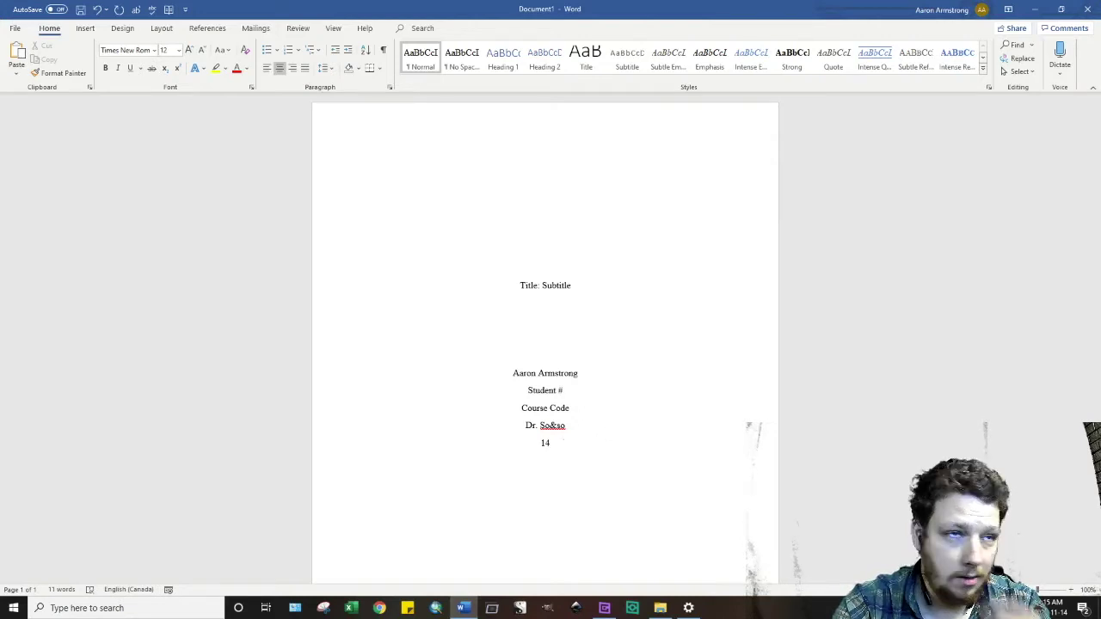
pyautogui.write(' November 2020')
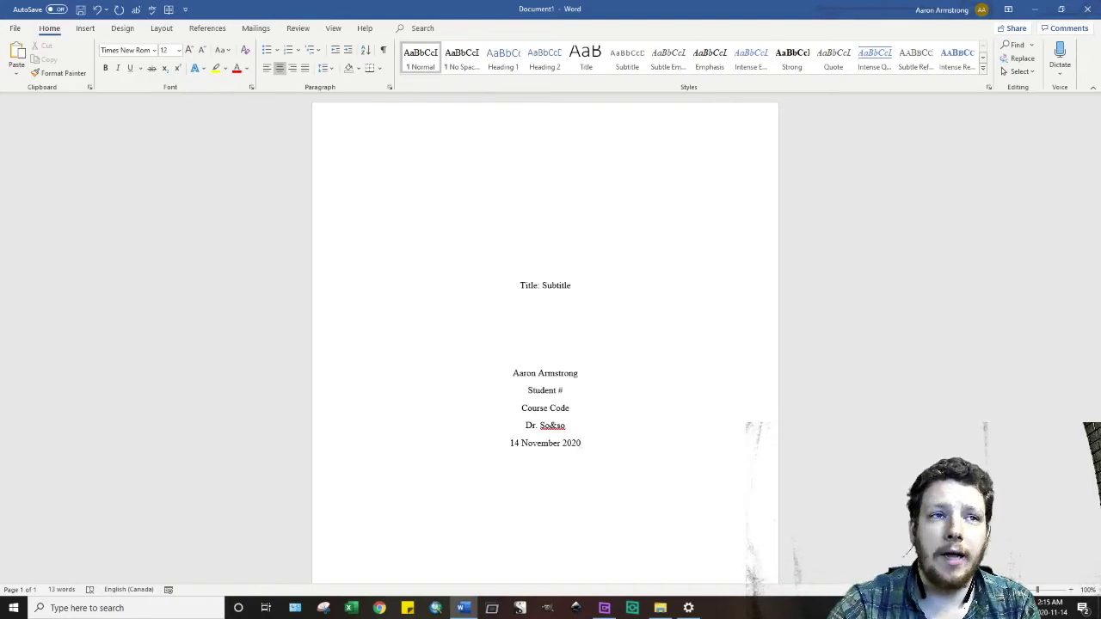
pyautogui.press('Return')
pyautogui.write('Word Cou')
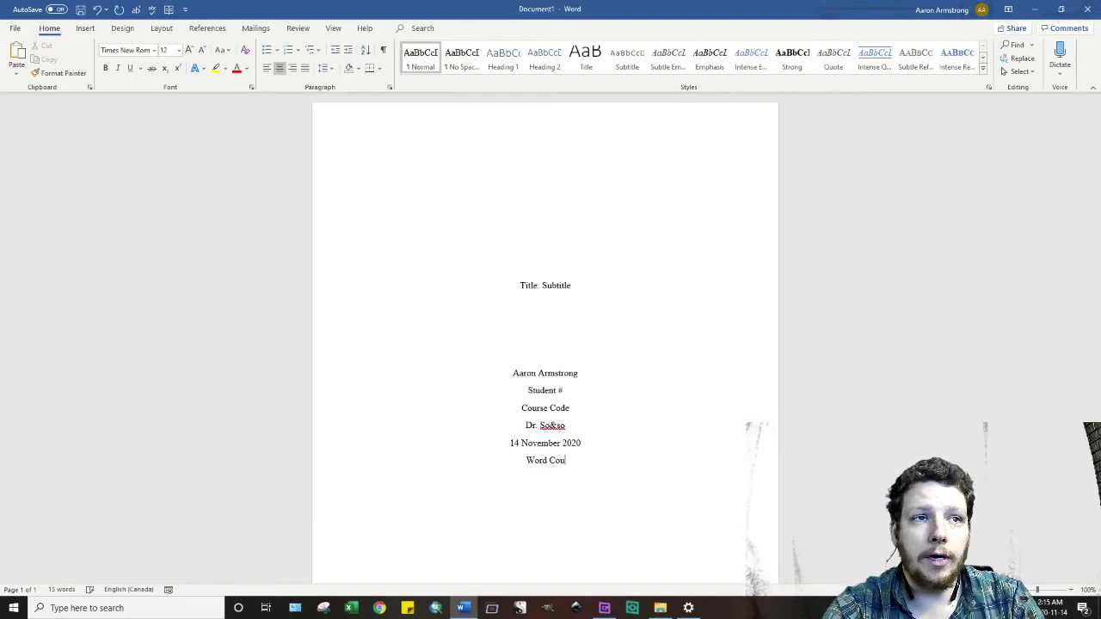
pyautogui.write('nt')
pyautogui.press('Return')
pyautogui.press('Return')
pyautogui.press('Return')
pyautogui.press('Return')
pyautogui.press('Return')
pyautogui.press('Return')
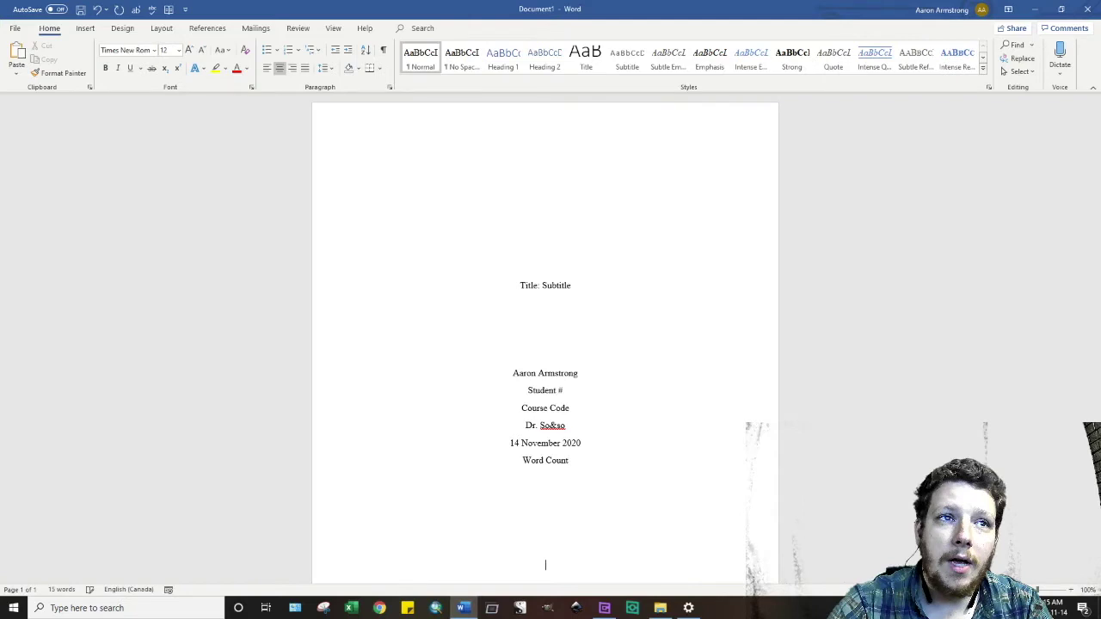
pyautogui.hotkey('ctrl', 'Return')
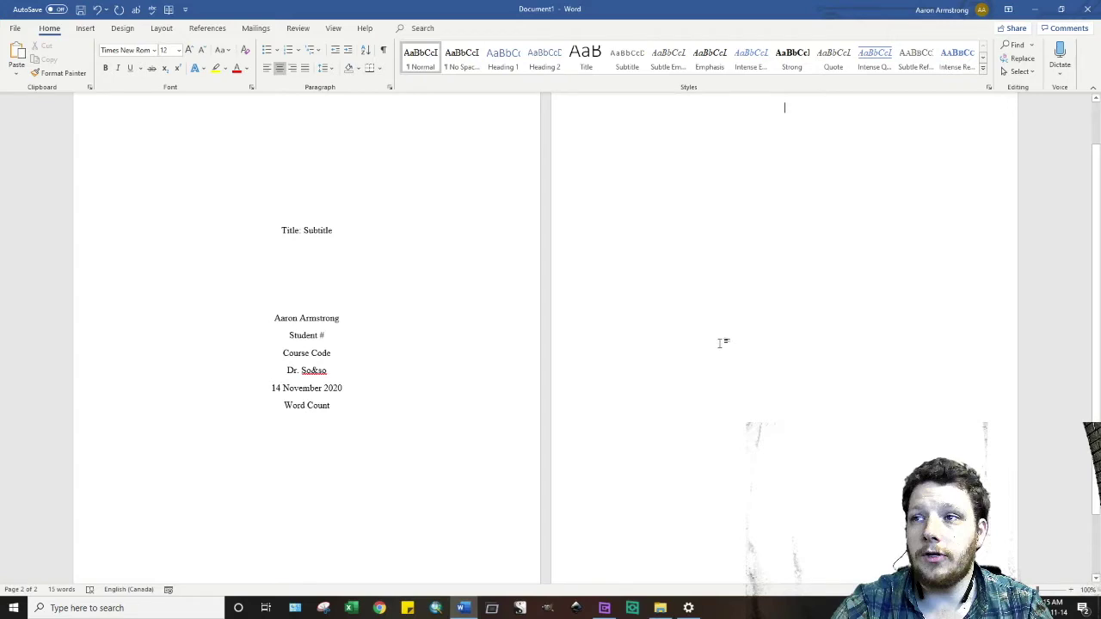
# - Switch to single-page view and left-align the first line of page 2
pyautogui.scroll(1, 719, 343)
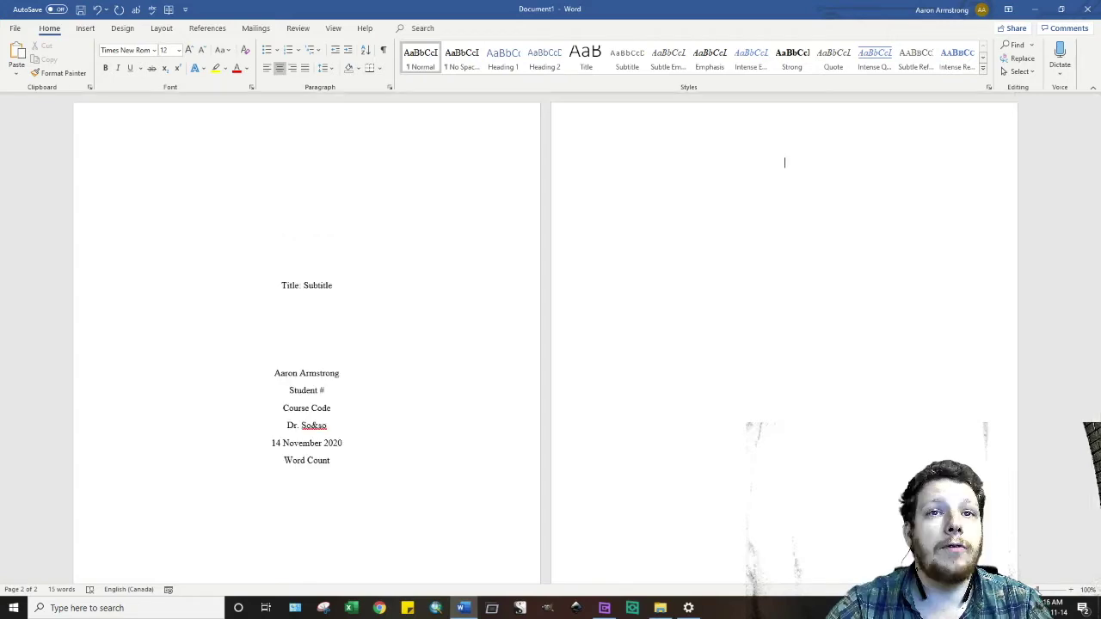
pyautogui.click(334, 28)
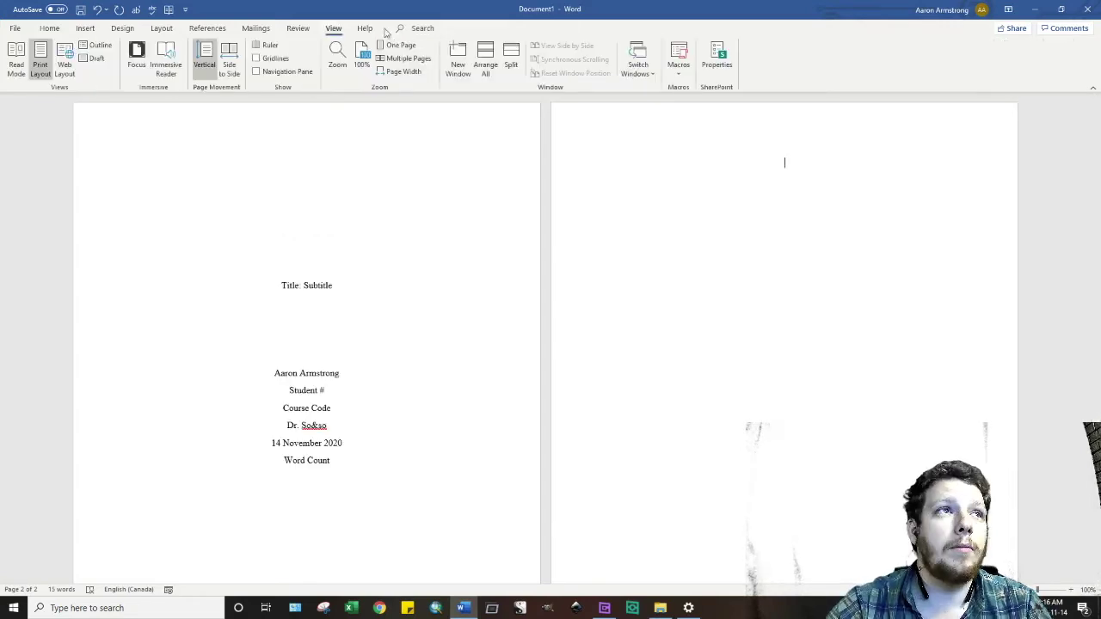
pyautogui.click(402, 46)
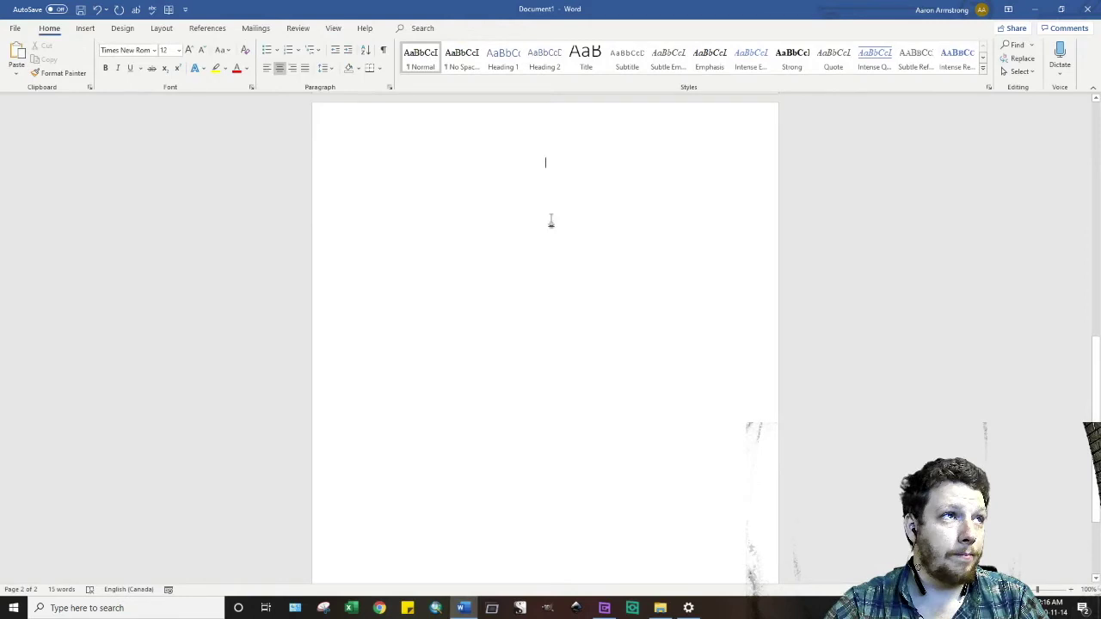
pyautogui.click(267, 68)
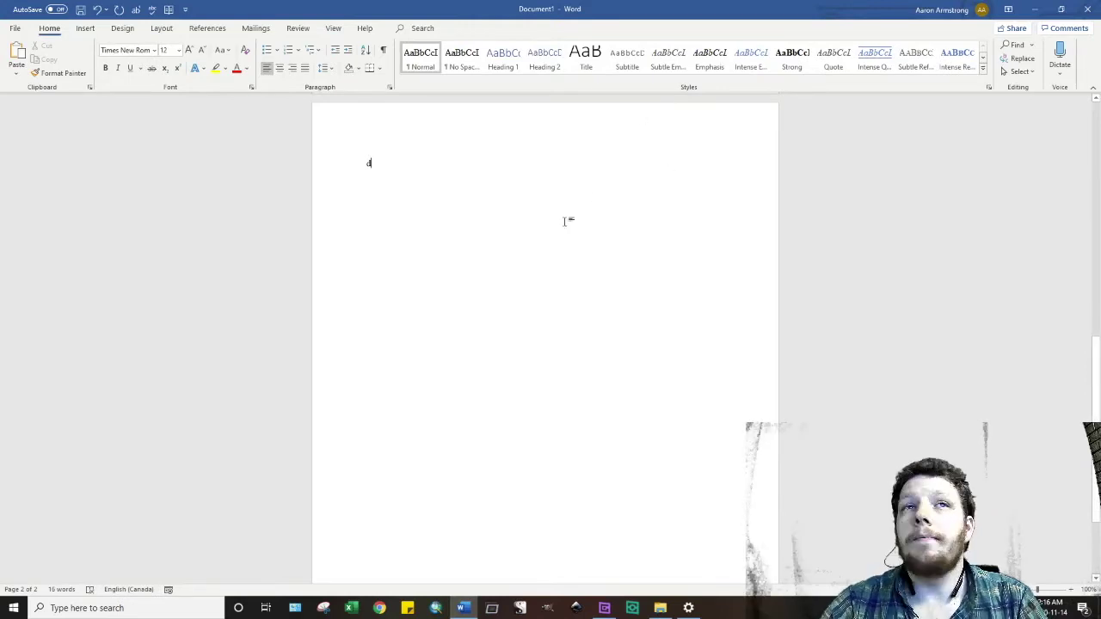
# - Insert a top-right Plain Number 3 page number in the header, preceded by the author's surname
pyautogui.doubleClick(501, 124)
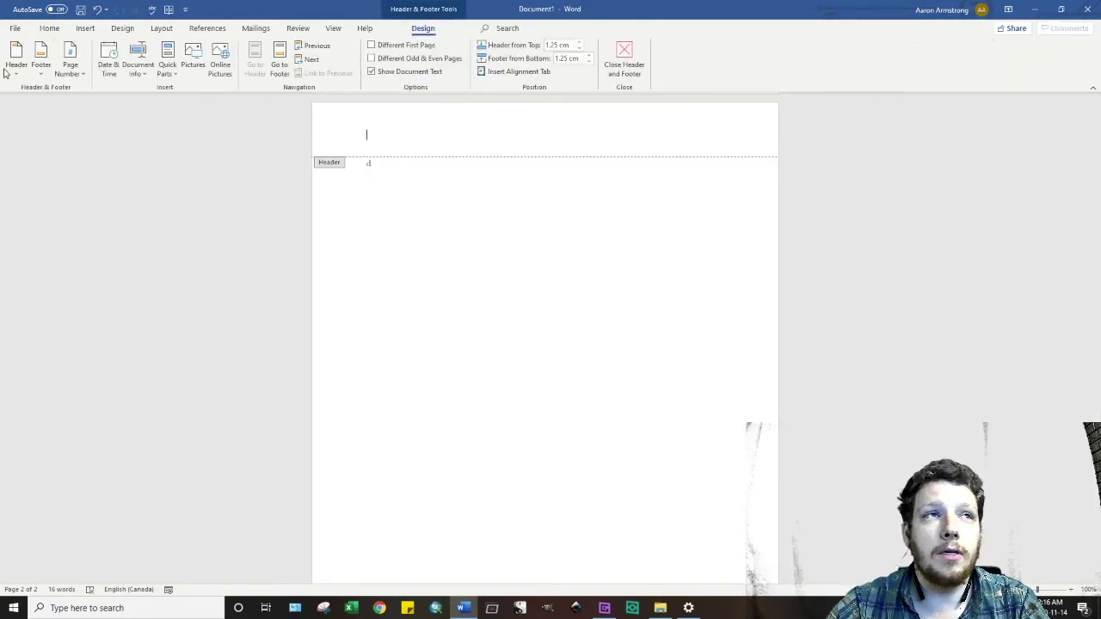
pyautogui.click(67, 75)
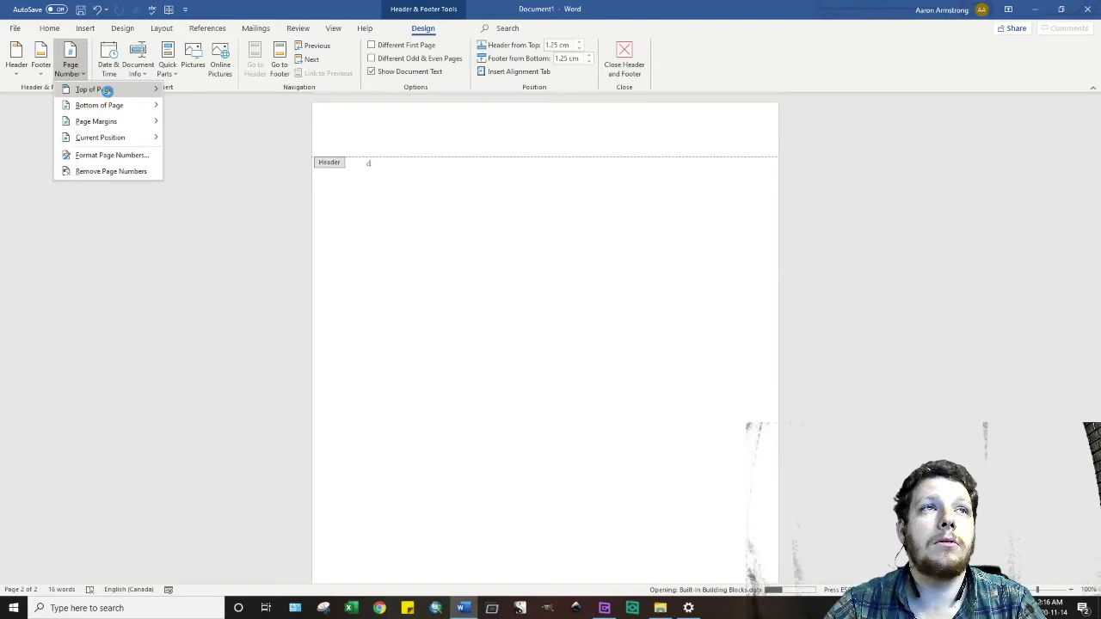
pyautogui.moveTo(115, 92)
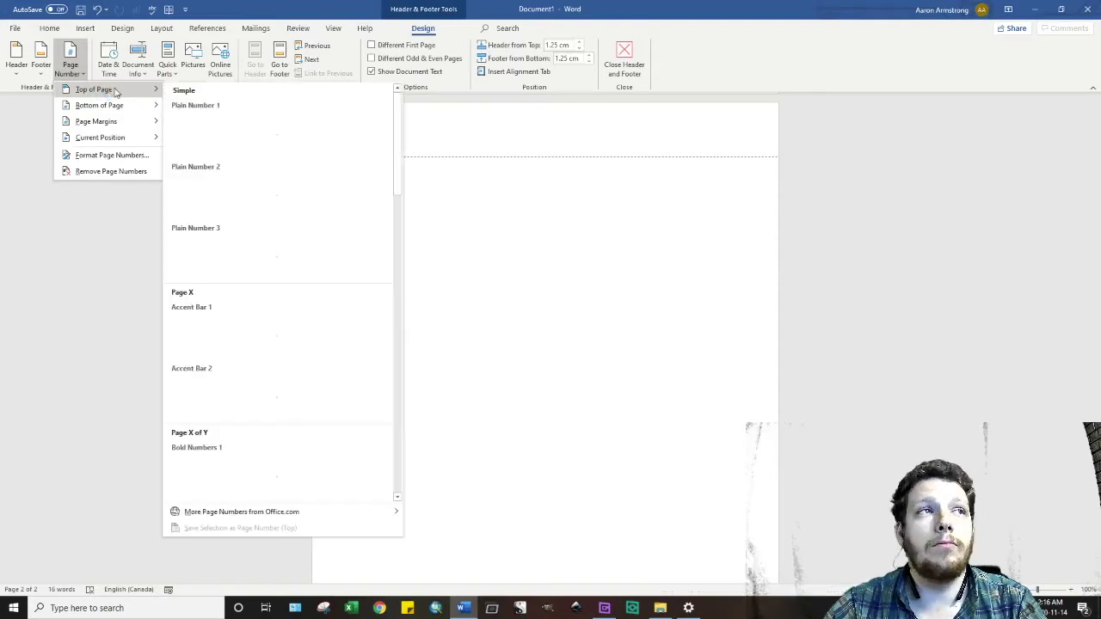
pyautogui.click(253, 241)
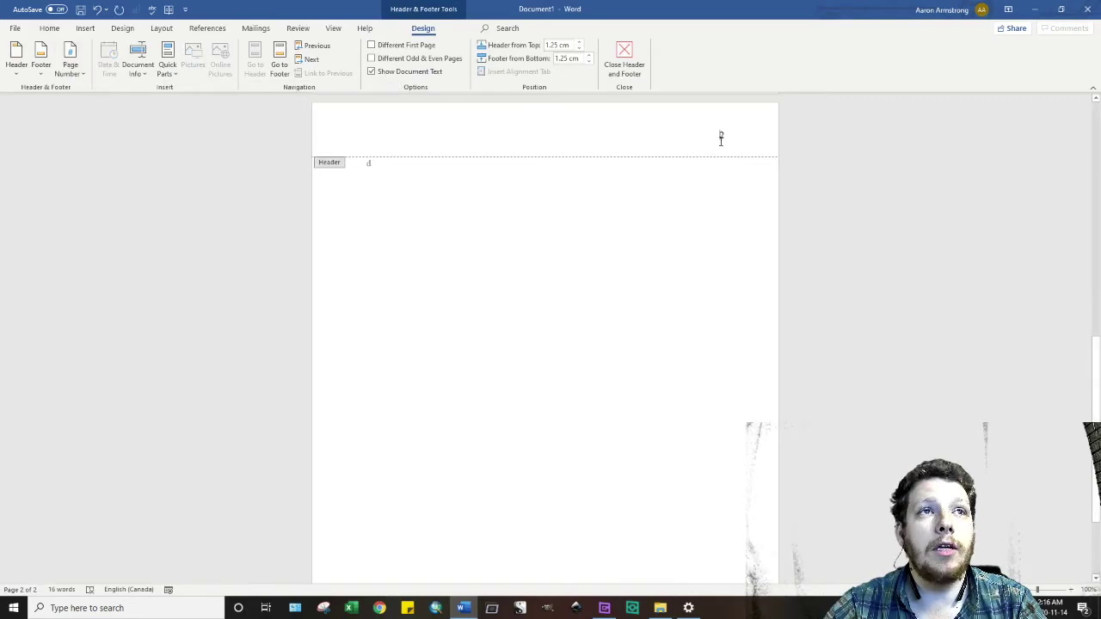
pyautogui.click(720, 137)
pyautogui.write('Armstro')
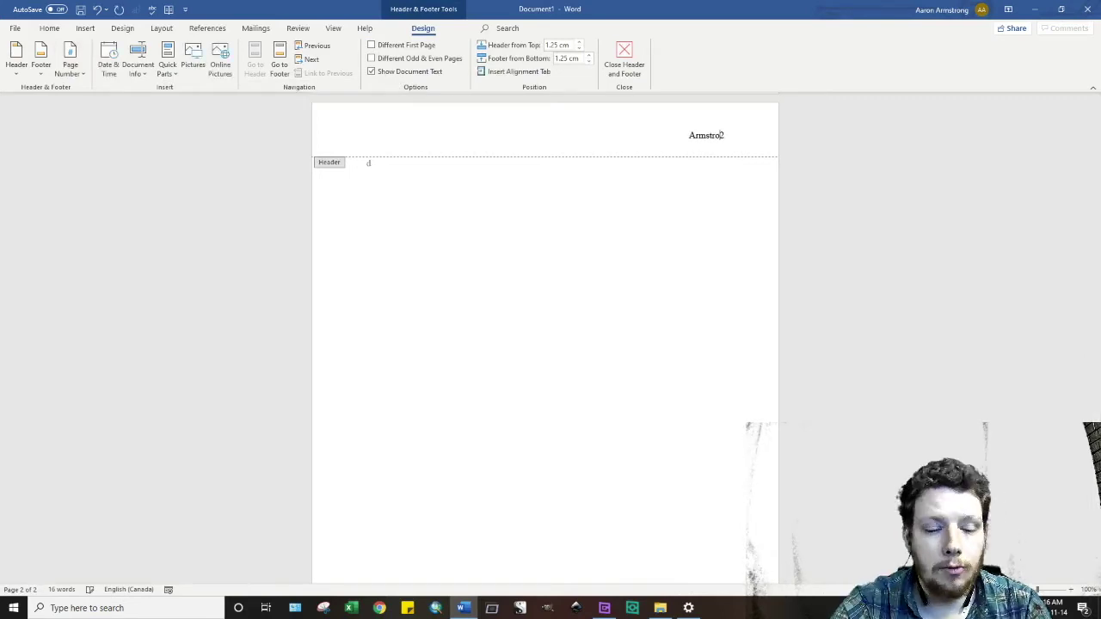
pyautogui.write('ng')
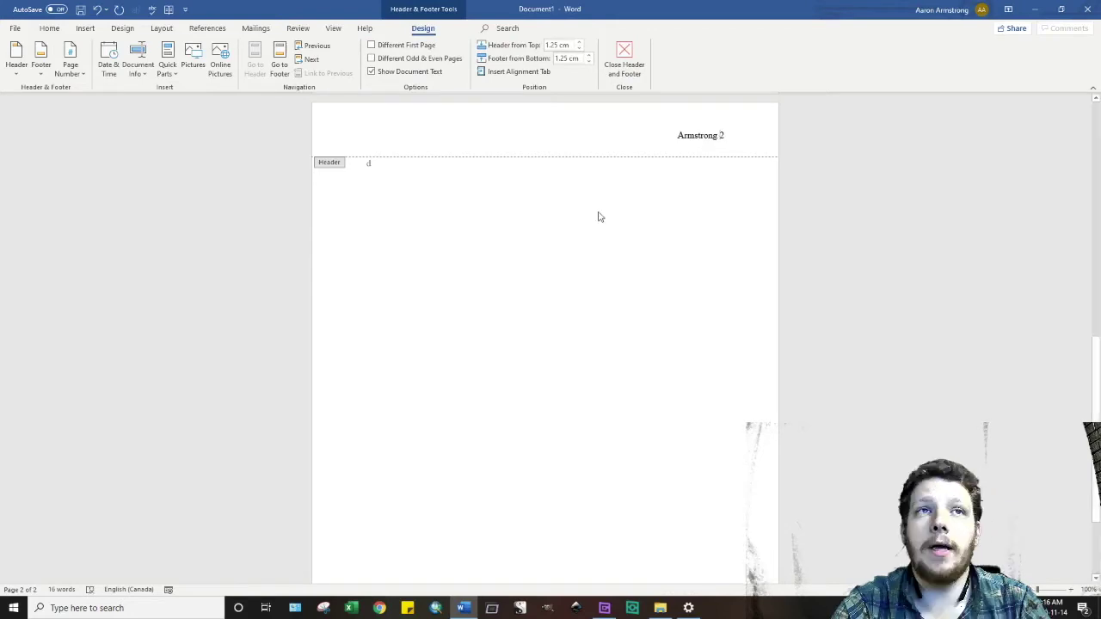
pyautogui.scroll(12, 714, 172)
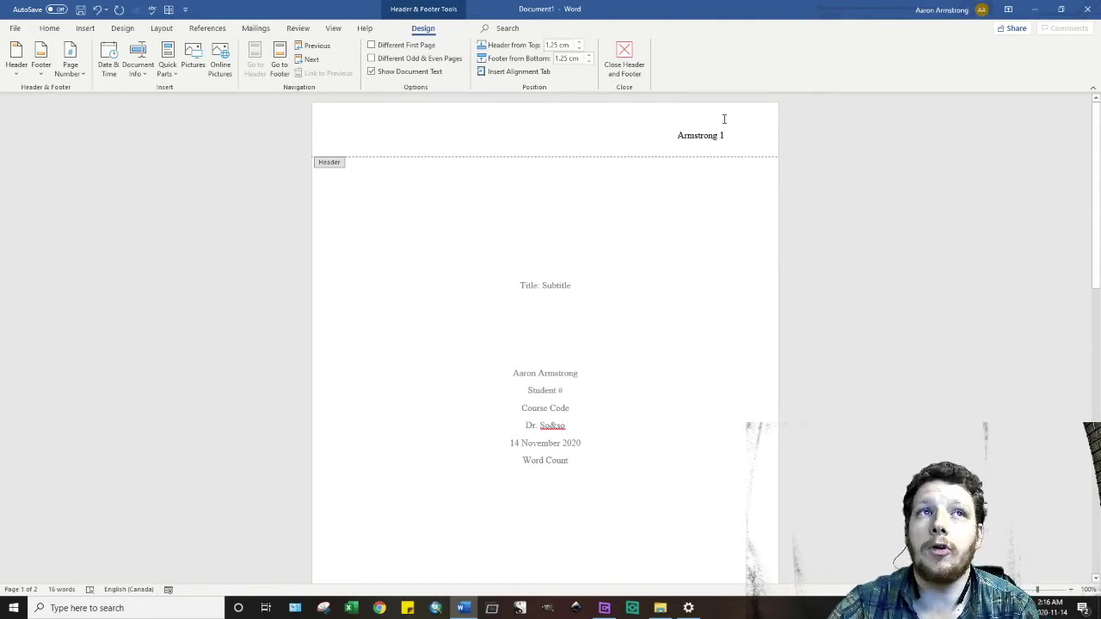
pyautogui.scroll(-8, 388, 181)
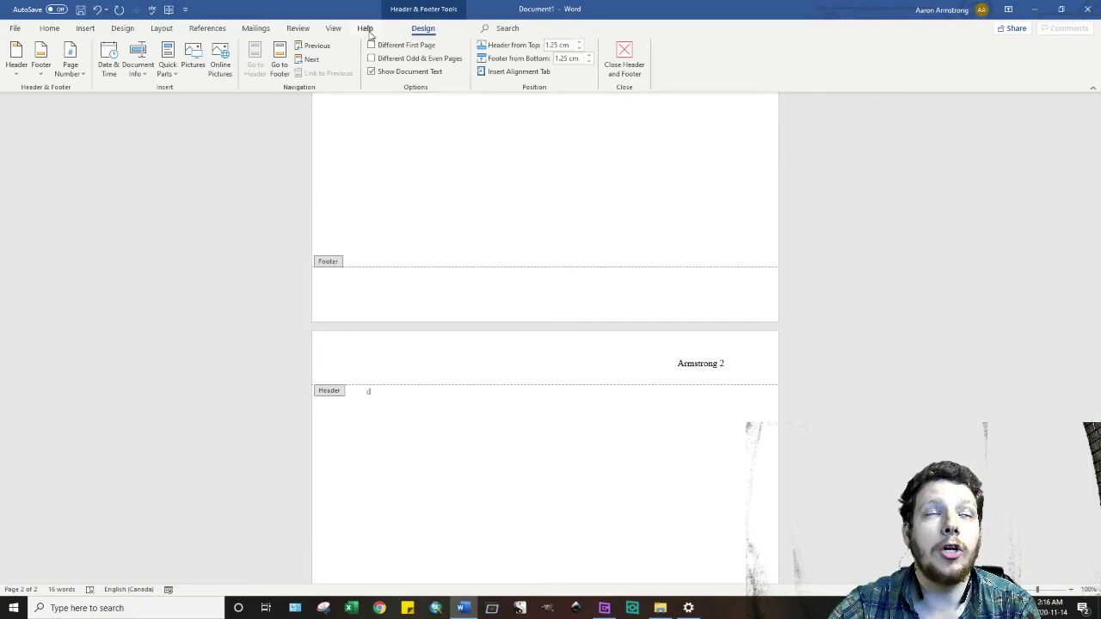
# - Enable Different First Page so the title page carries no header
pyautogui.click(372, 45)
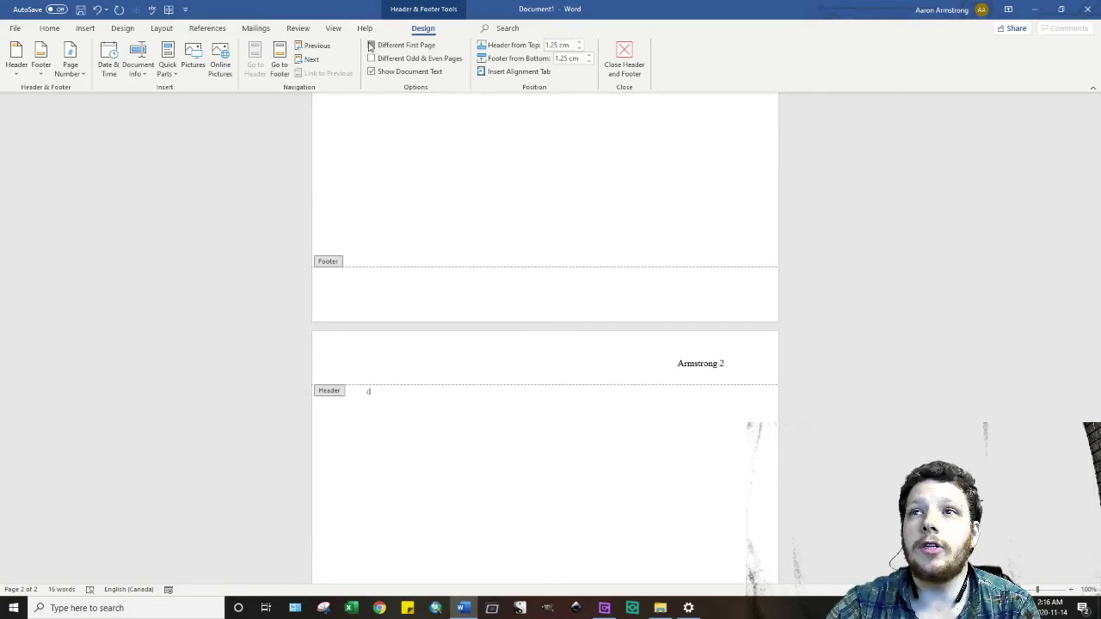
pyautogui.scroll(-5, 722, 327)
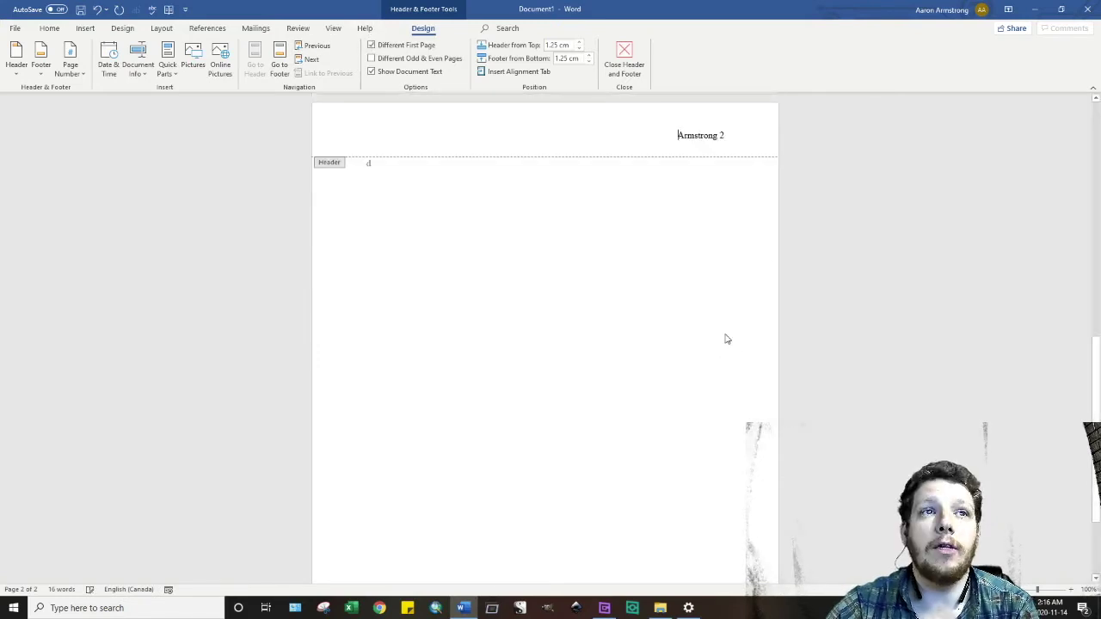
pyautogui.scroll(2, 725, 339)
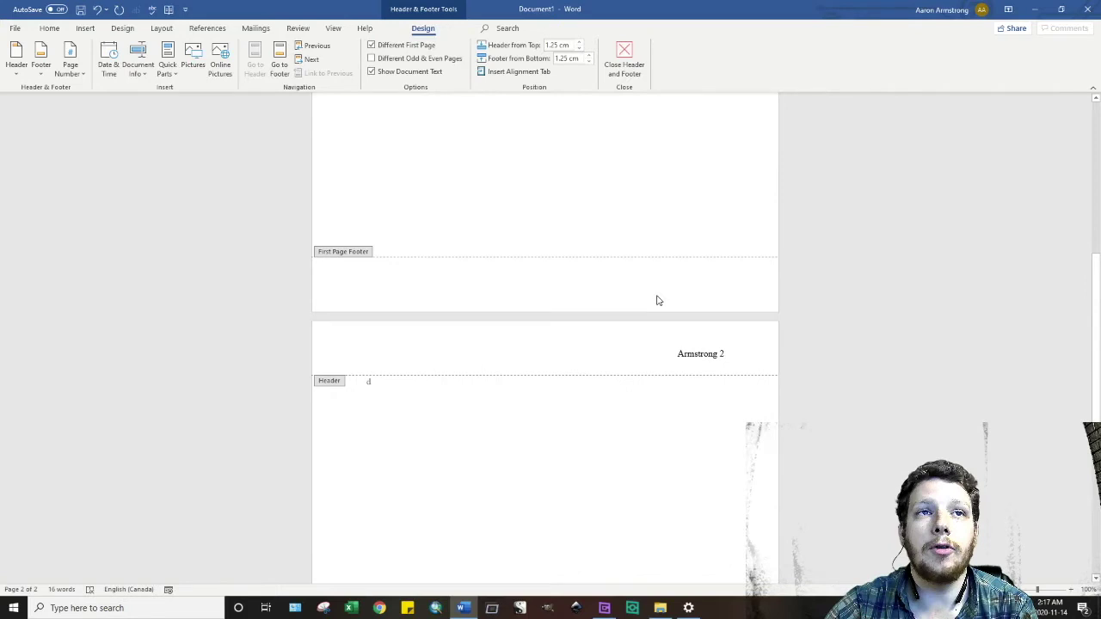
pyautogui.scroll(8, 659, 300)
# - Set a custom starting number in Format Page Numbers so page 2's header shows 1
pyautogui.scroll(-3, 757, 206)
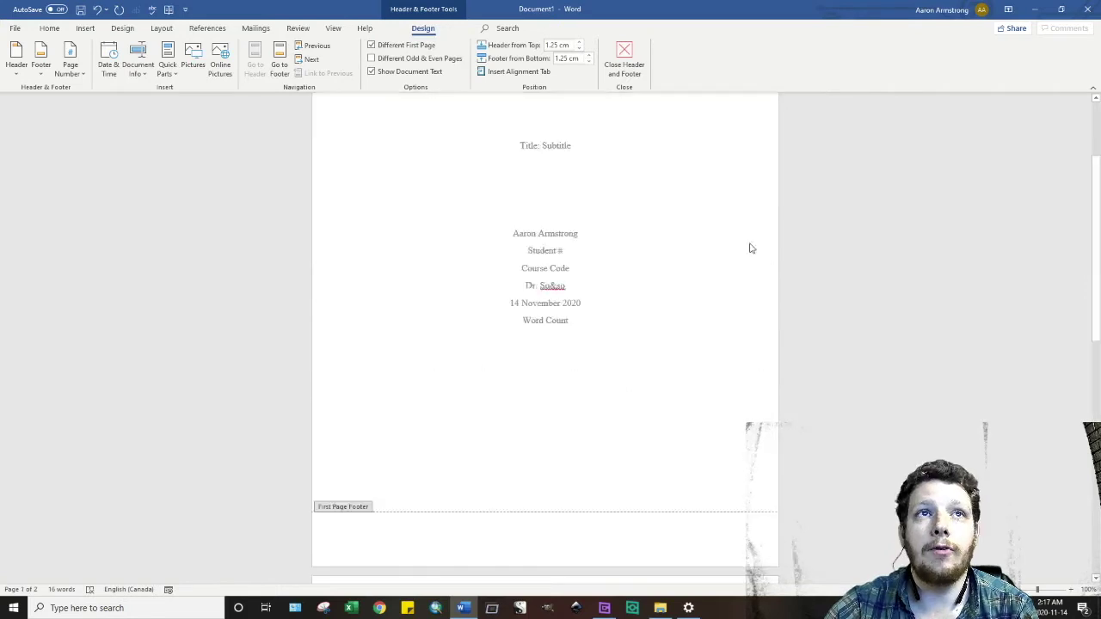
pyautogui.scroll(-7, 750, 249)
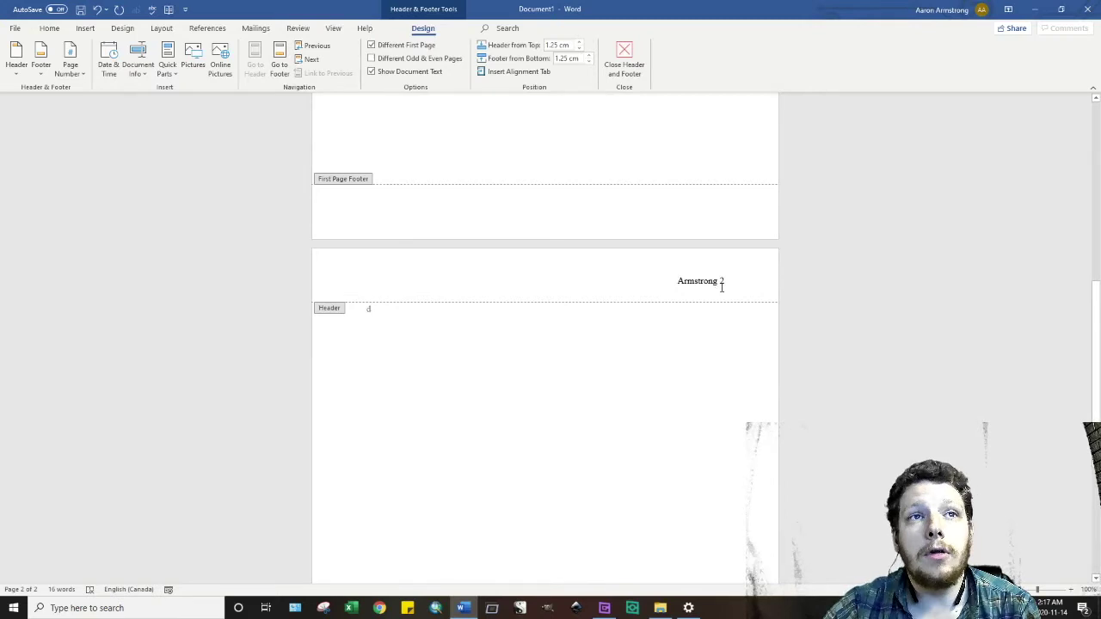
pyautogui.scroll(-5, 715, 271)
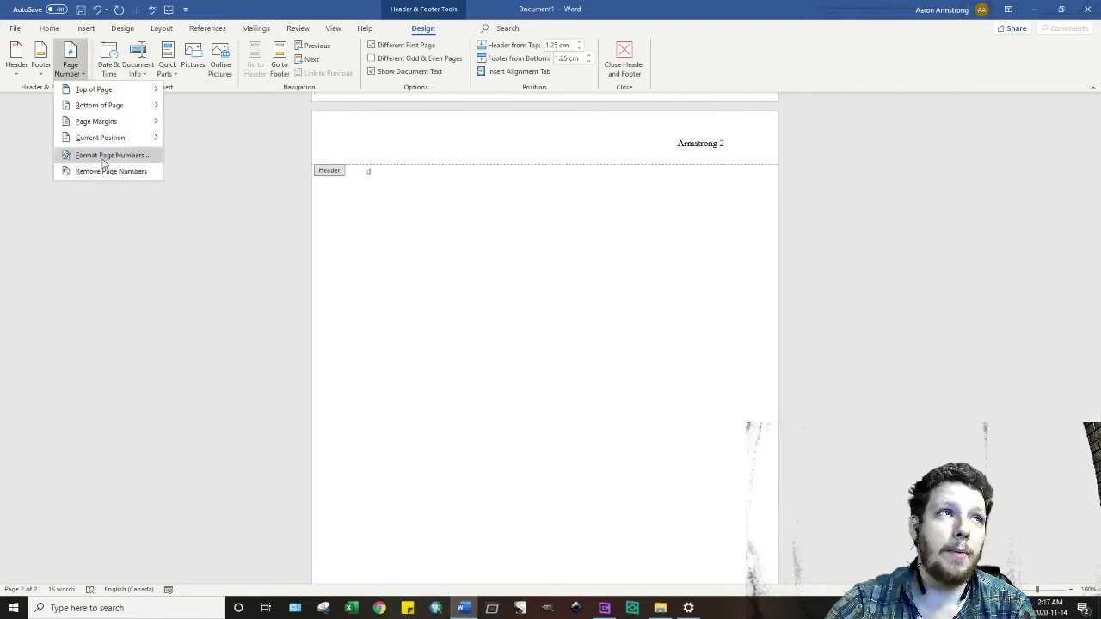
pyautogui.click(105, 158)
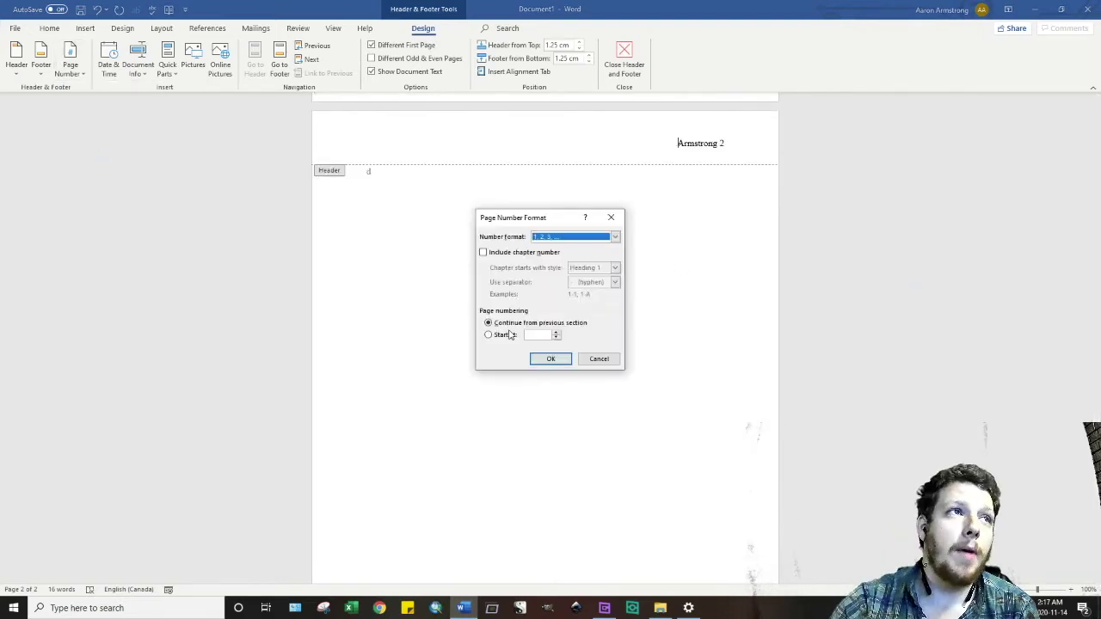
pyautogui.click(489, 335)
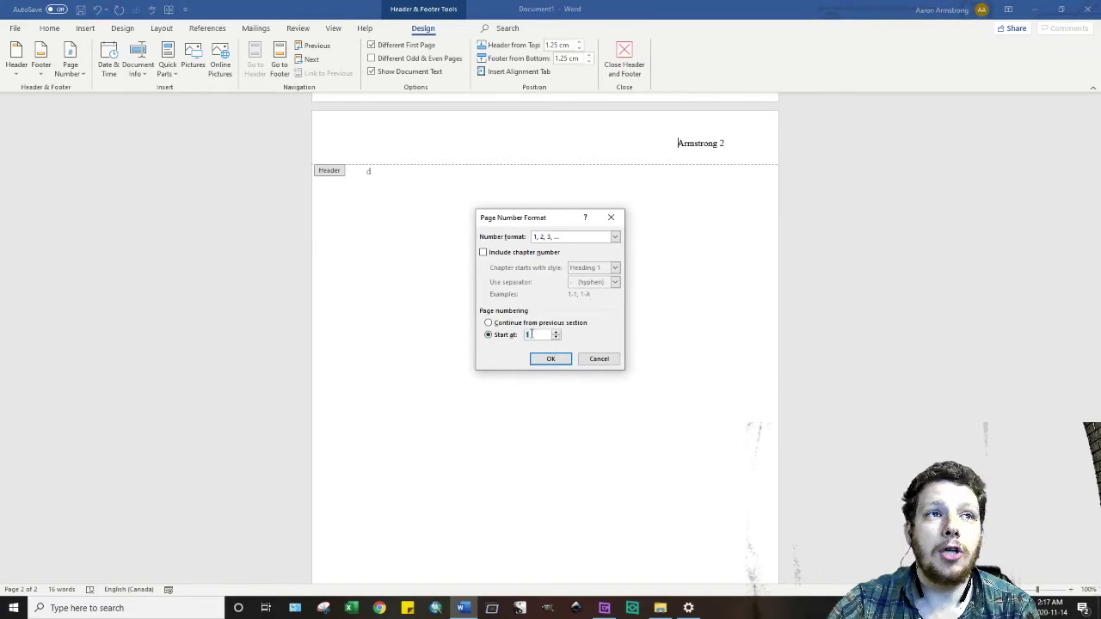
pyautogui.click(550, 359)
pyautogui.scroll(10, 553, 395)
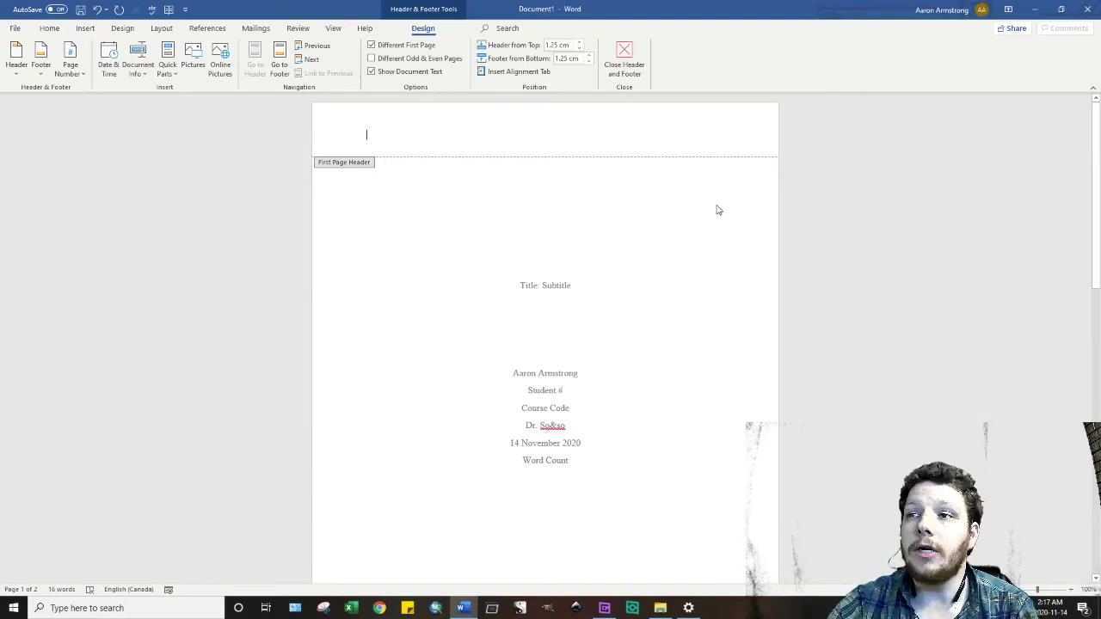
pyautogui.scroll(-1, 719, 210)
pyautogui.scroll(-6, 731, 418)
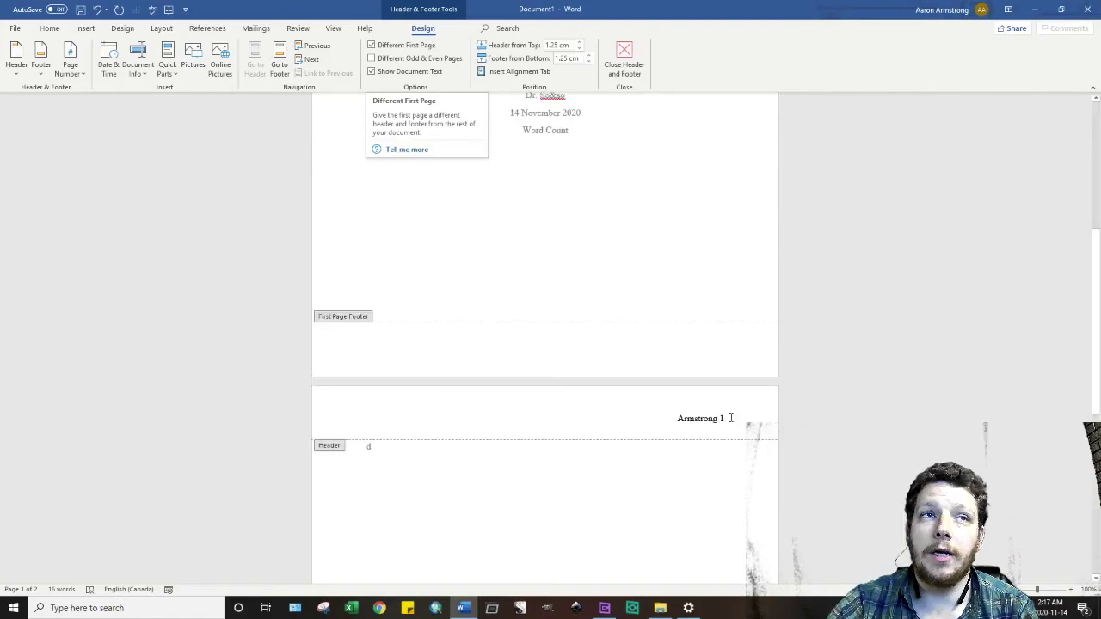
pyautogui.scroll(-3, 715, 385)
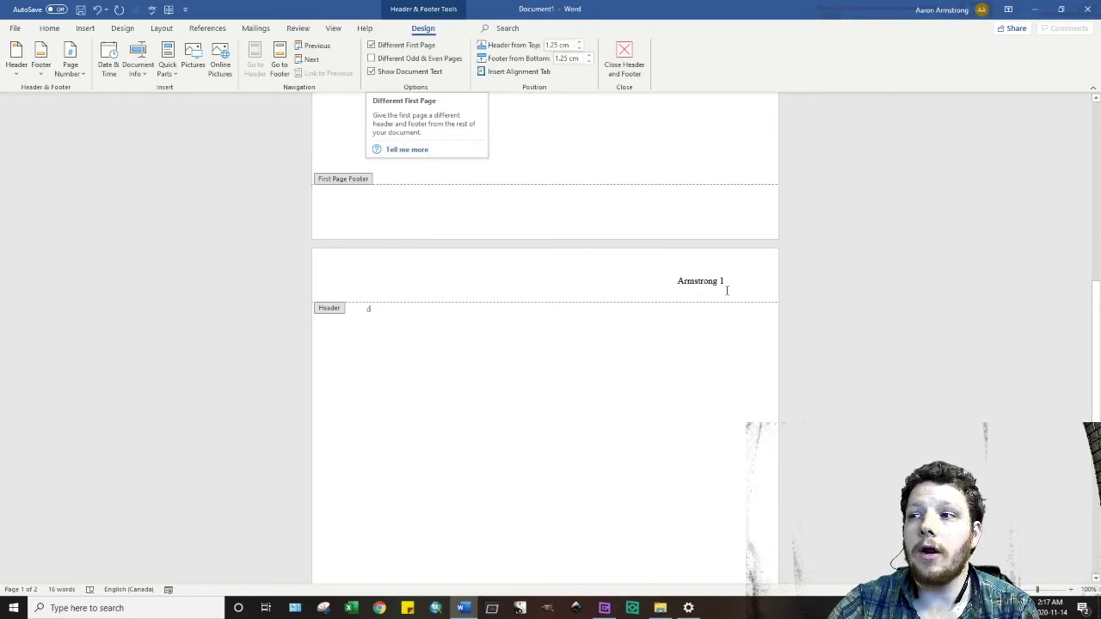
# - Leave the header and type a long wrapping line of placeholder text on page 2
pyautogui.doubleClick(506, 326)
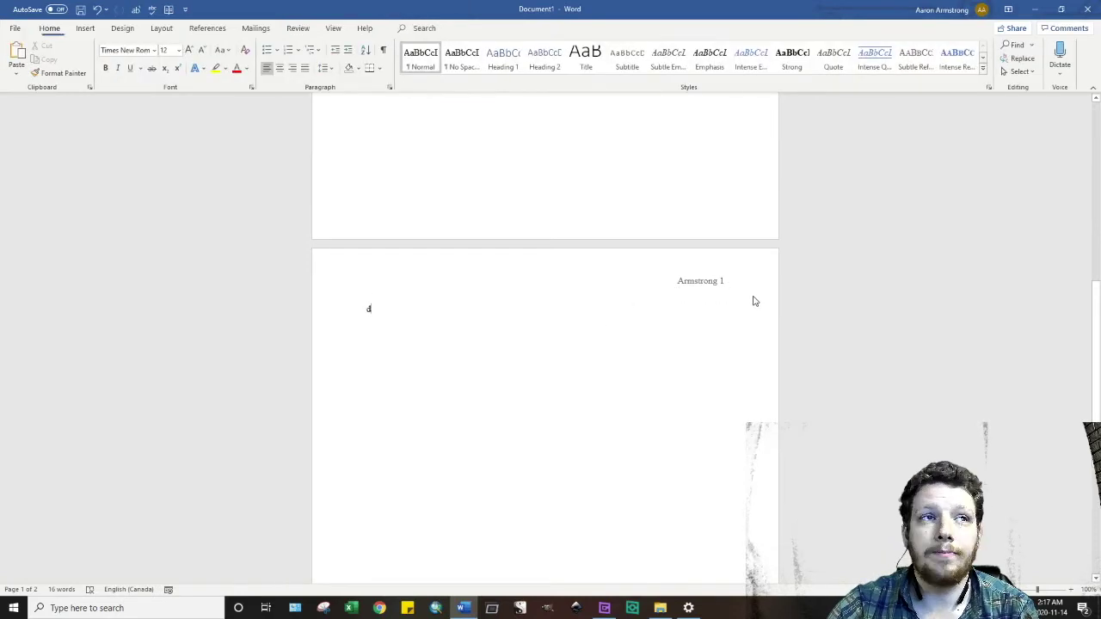
pyautogui.scroll(-1, 706, 170)
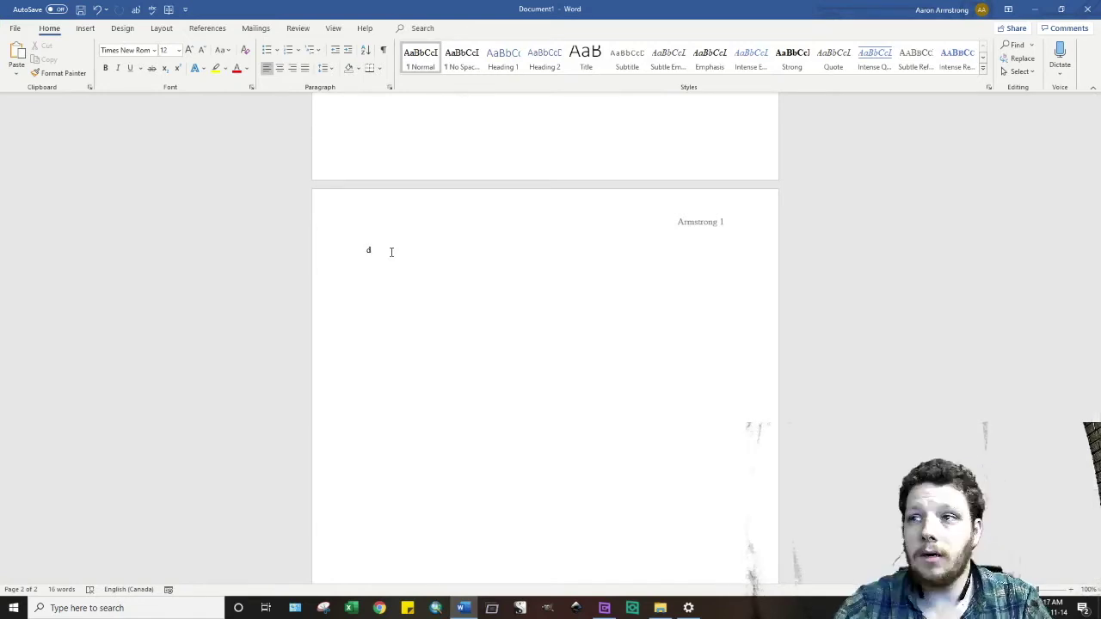
pyautogui.write('fjfhfhdf')
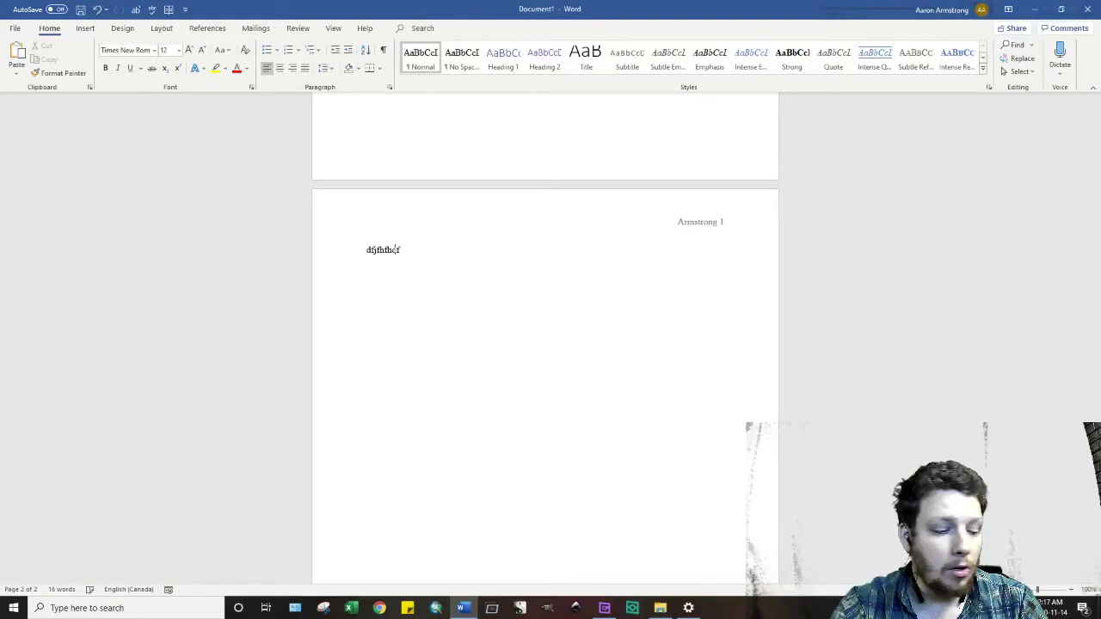
pyautogui.write('jkdfkdfjvhfkjhajjjjjjjjjjjjj')
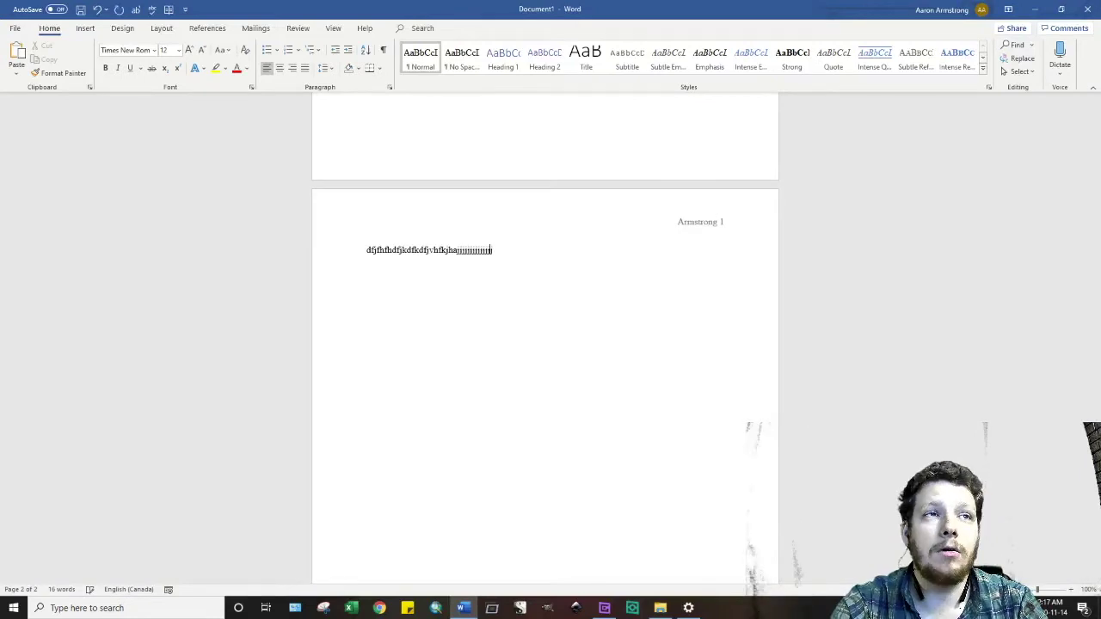
pyautogui.write('jjjjjjjjjjjjjjjjjjjjjjjjjjjjjjjjjjjjjjjjjjjjjjjjjjjjjjjjjjjjjjjjjjj')
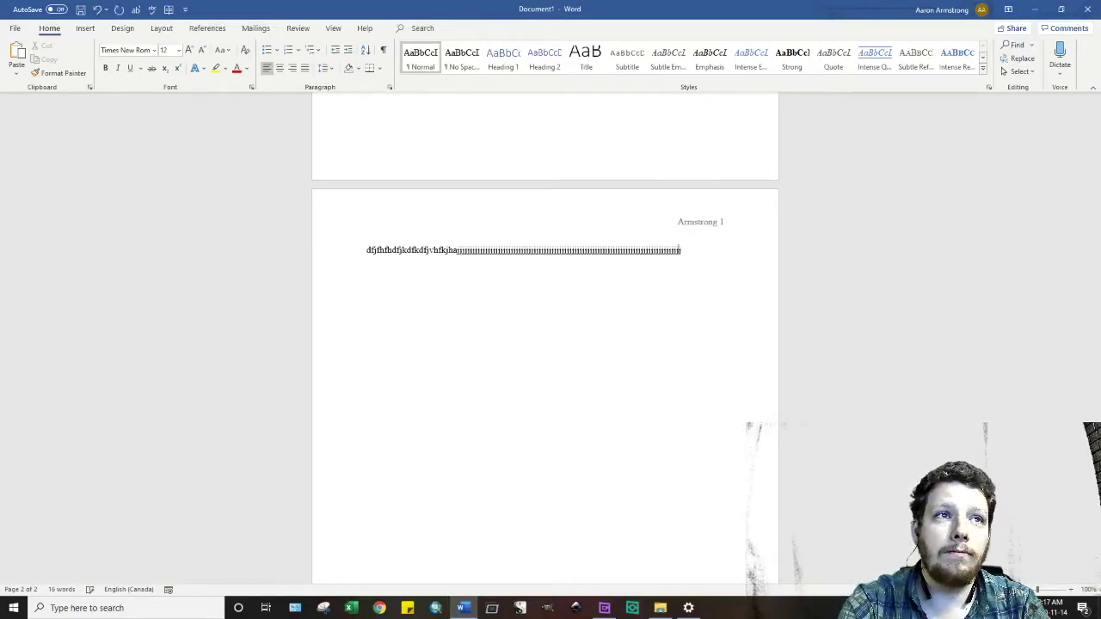
pyautogui.write('jjjjjjjjjjjjjjjjjjjjj')
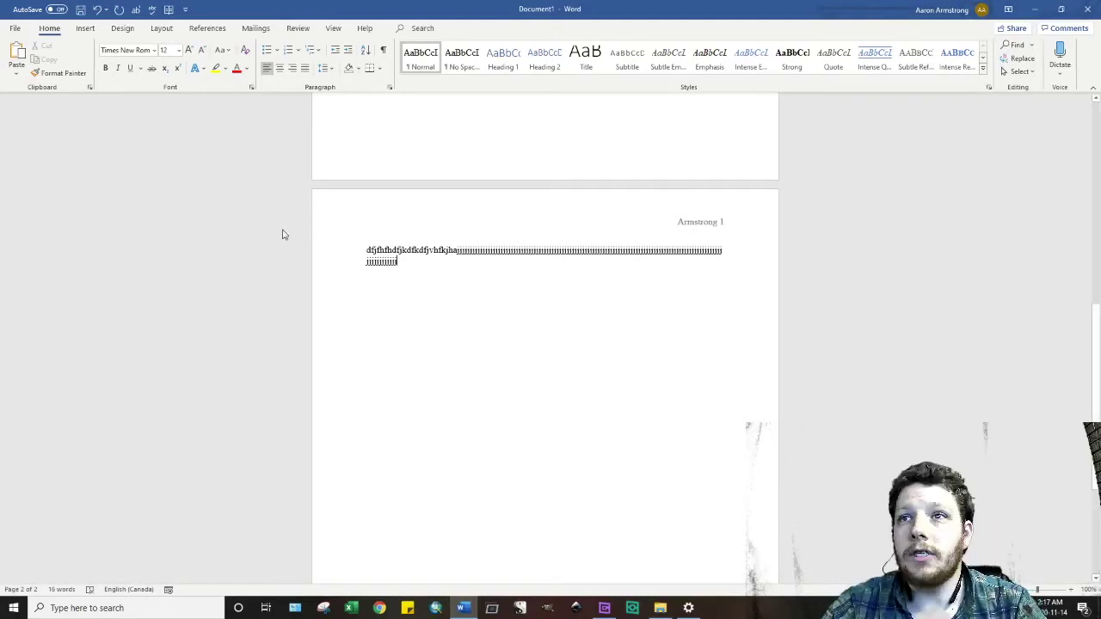
pyautogui.click(368, 250)
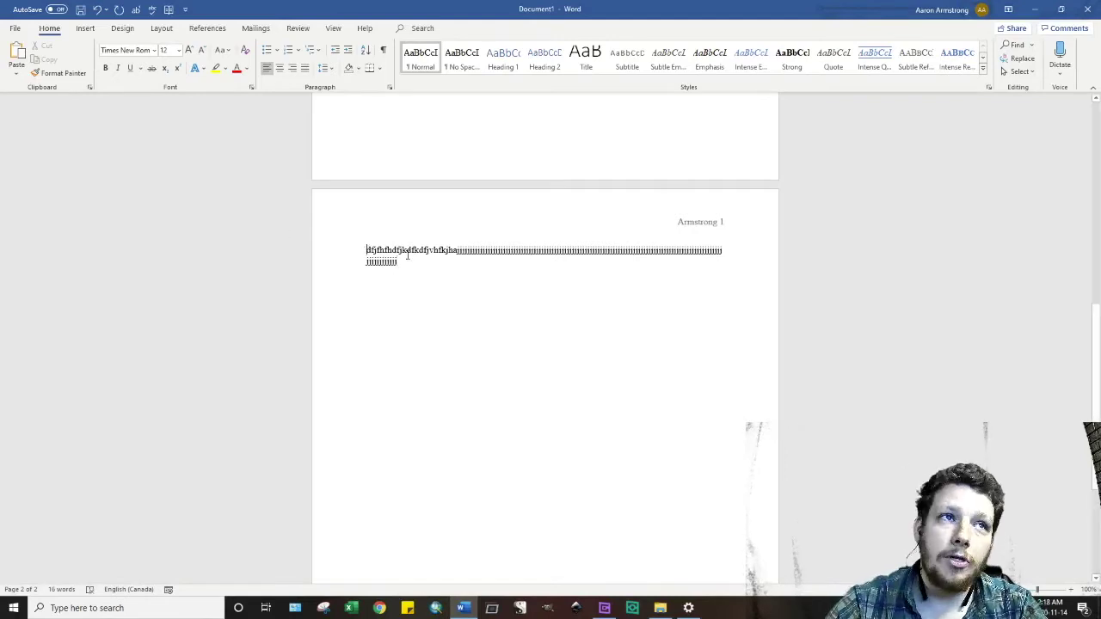
pyautogui.press('Tab')
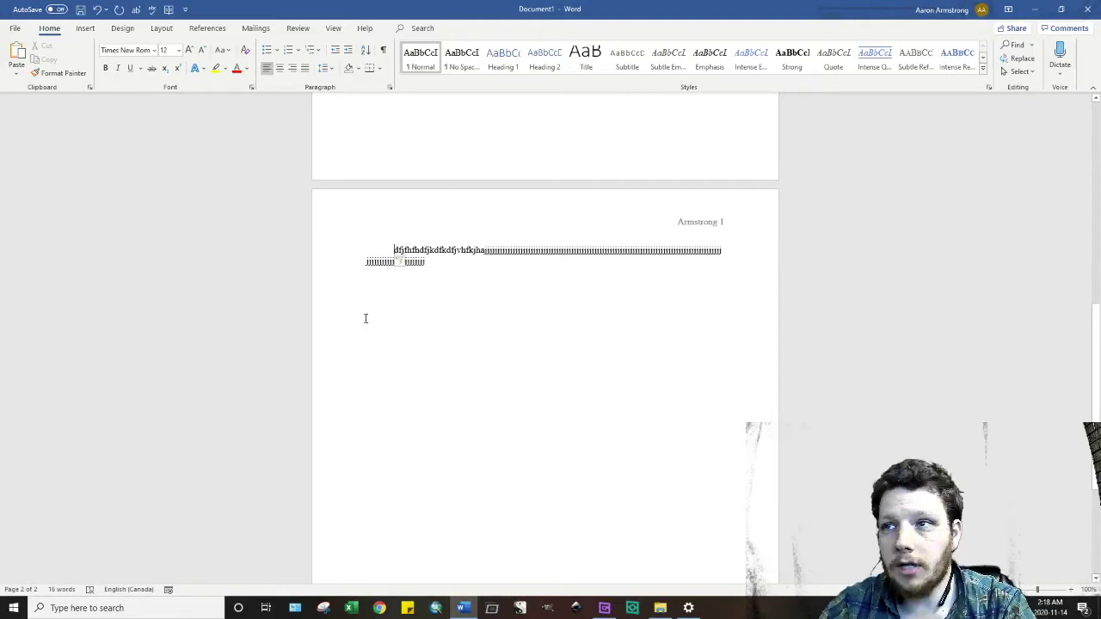
pyautogui.press('BackSpace')
# - Give the placeholder paragraph a 1.27 cm First line special indent in the Paragraph dialog
pyautogui.tripleClick(387, 261)
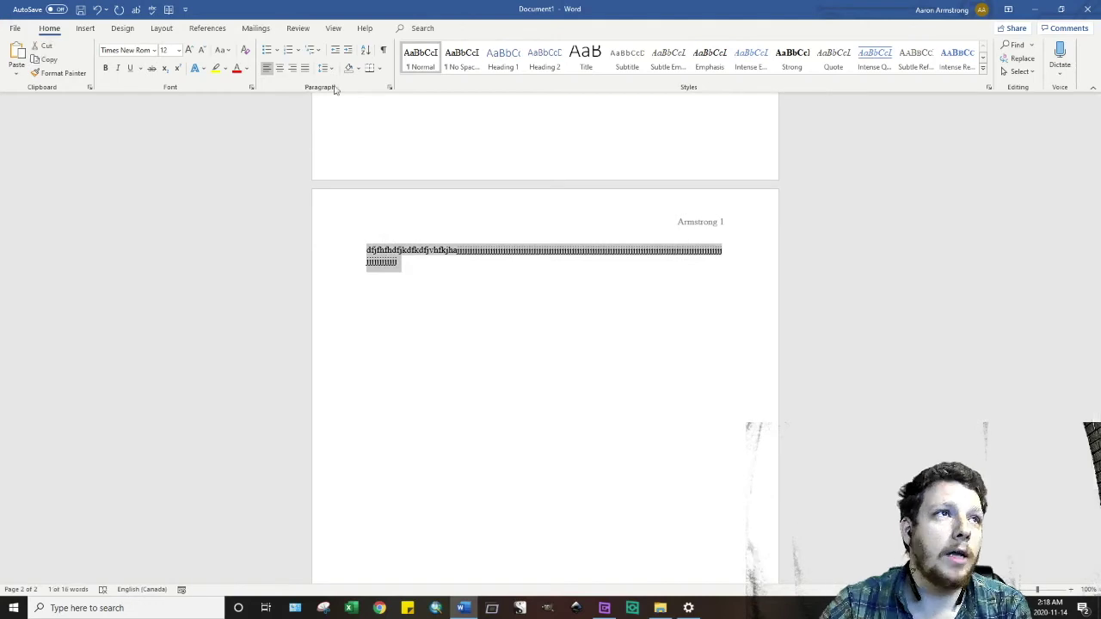
pyautogui.click(391, 87)
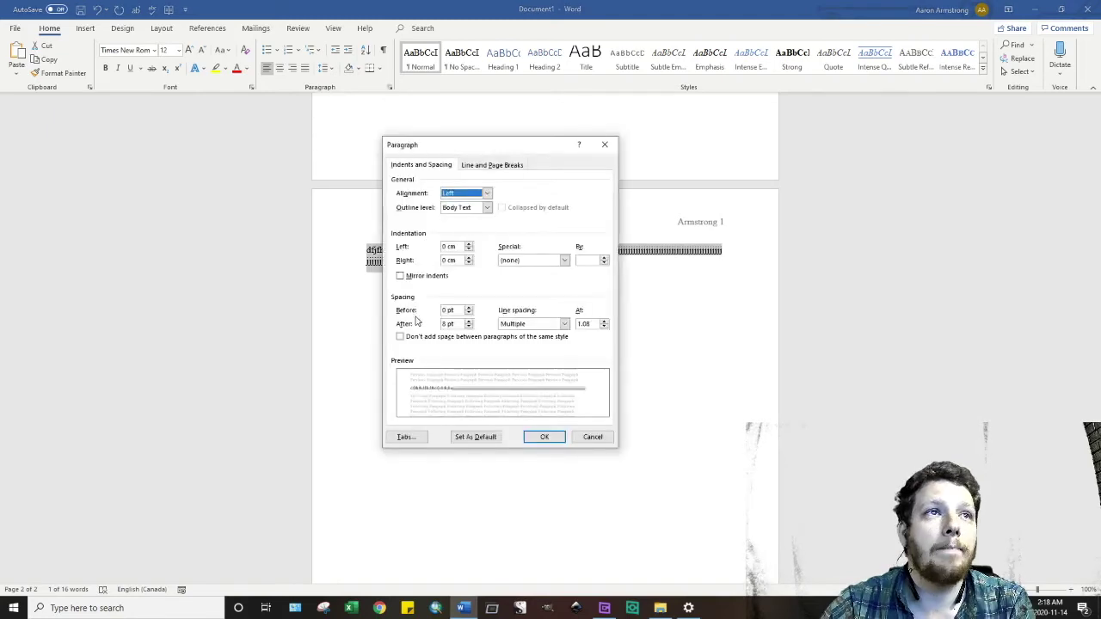
pyautogui.click(538, 260)
pyautogui.click(521, 275)
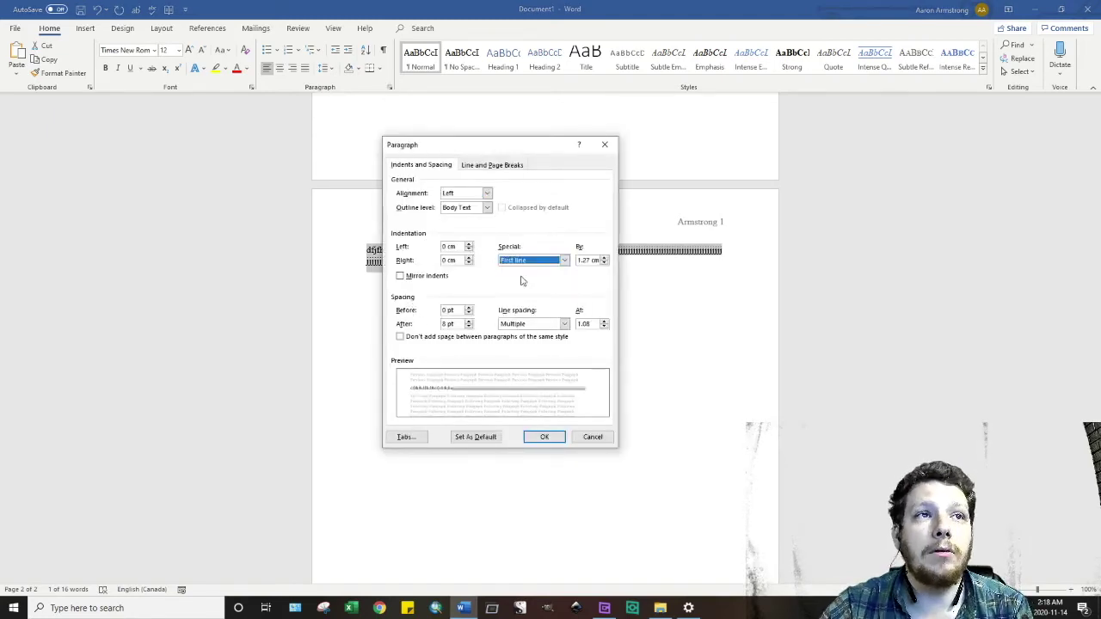
pyautogui.click(544, 437)
# - Add short indented lines 'Rgaf' and 'Fdsd' below the paragraph
pyautogui.click(448, 268)
pyautogui.press('Return')
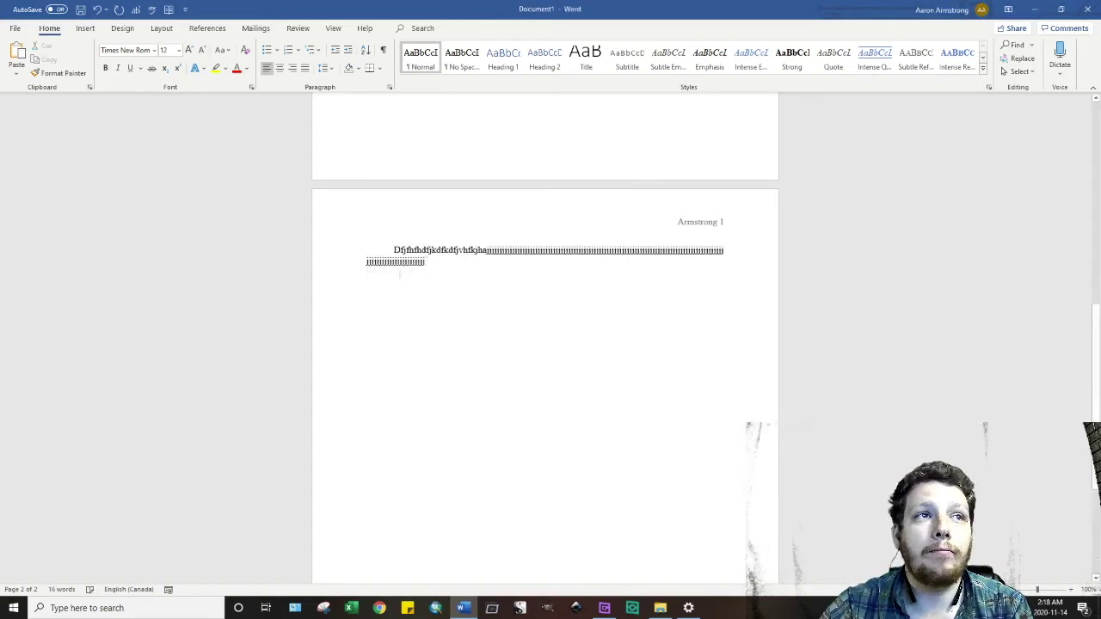
pyautogui.write('Rgaf')
pyautogui.press('Return')
pyautogui.write('Fdsd')
pyautogui.press('Return')
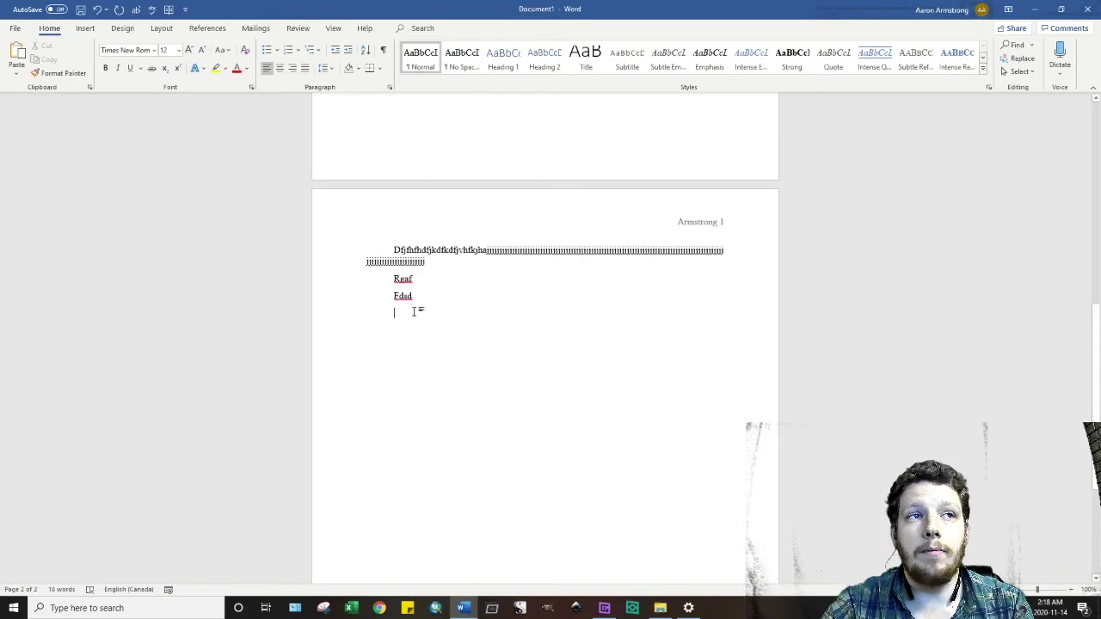
# - Replace the Rgaf line with a pasted copy of the first paragraph
pyautogui.tripleClick(389, 252)
pyautogui.click(438, 287)
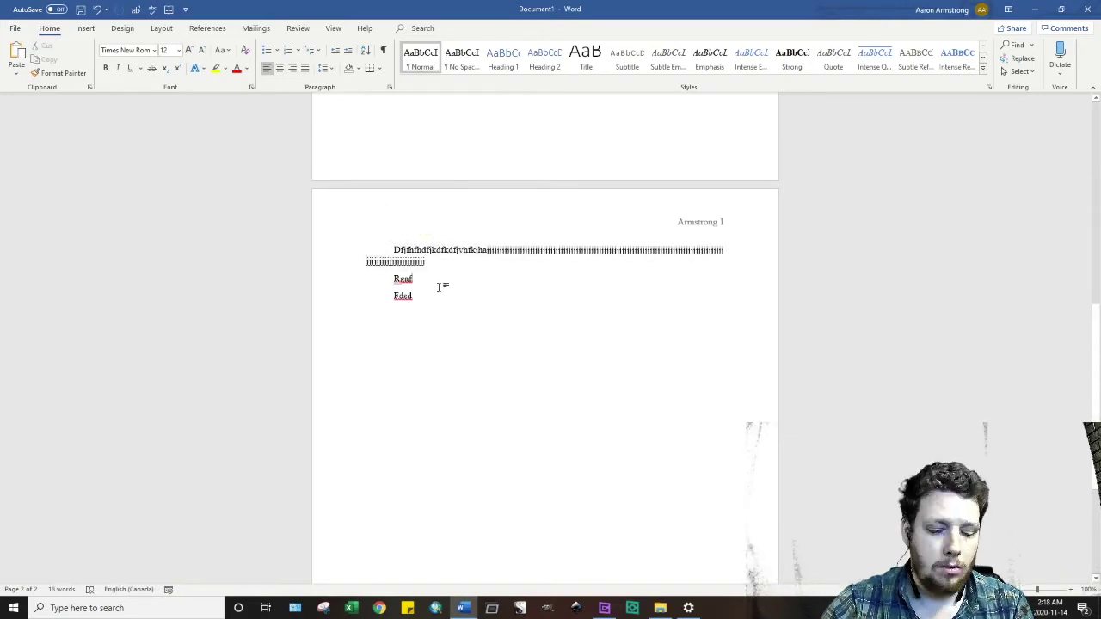
pyautogui.press('BackSpace')
pyautogui.press('BackSpace')
pyautogui.press('BackSpace')
pyautogui.press('BackSpace')
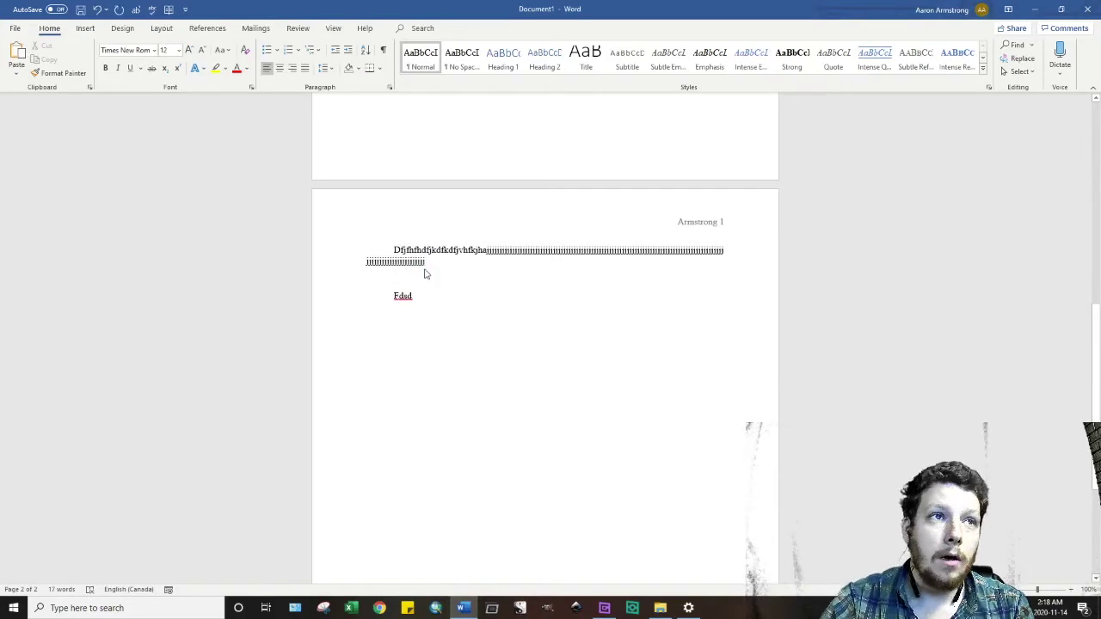
pyautogui.hotkey('ctrl', 'v')
pyautogui.press('BackSpace')
pyautogui.press('BackSpace')
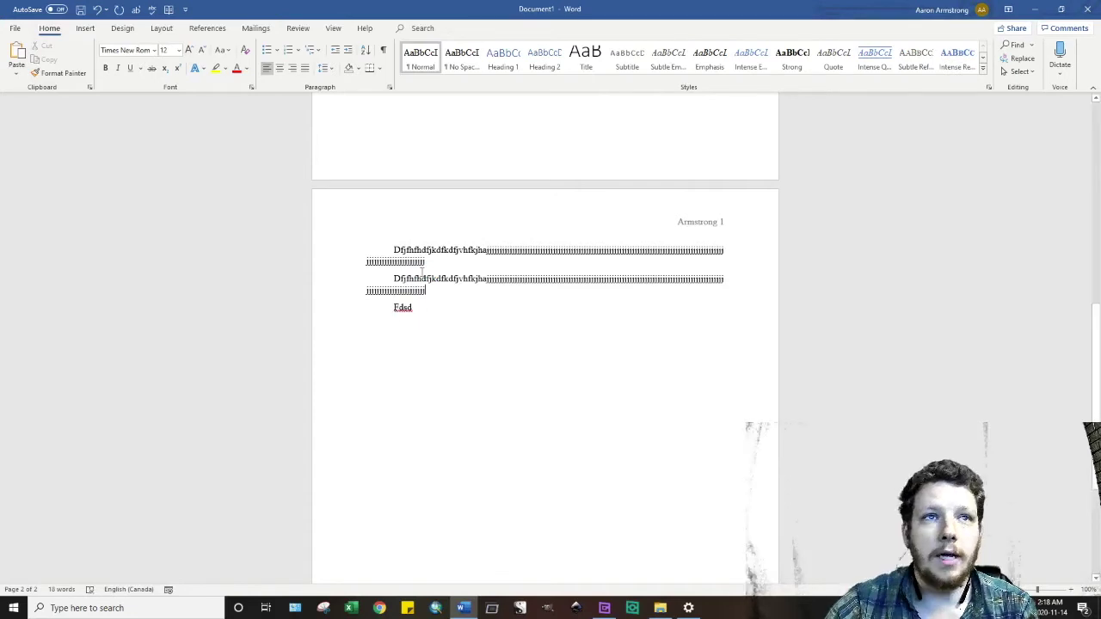
# - Remove the extra space after paragraphs from the page 2 text
pyautogui.click(327, 69)
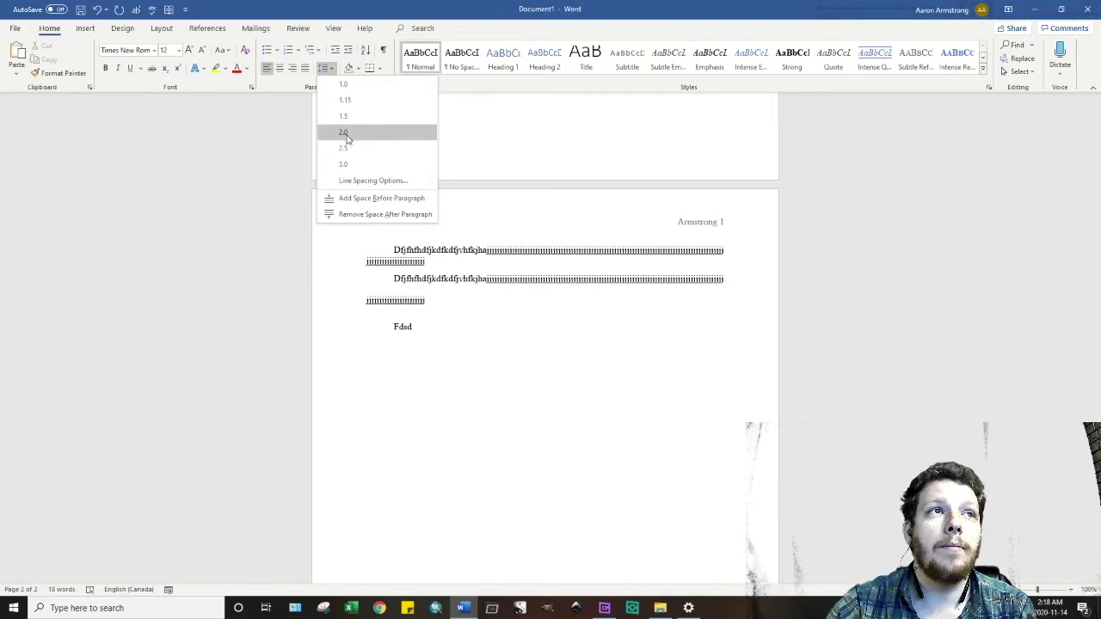
pyautogui.click(514, 311)
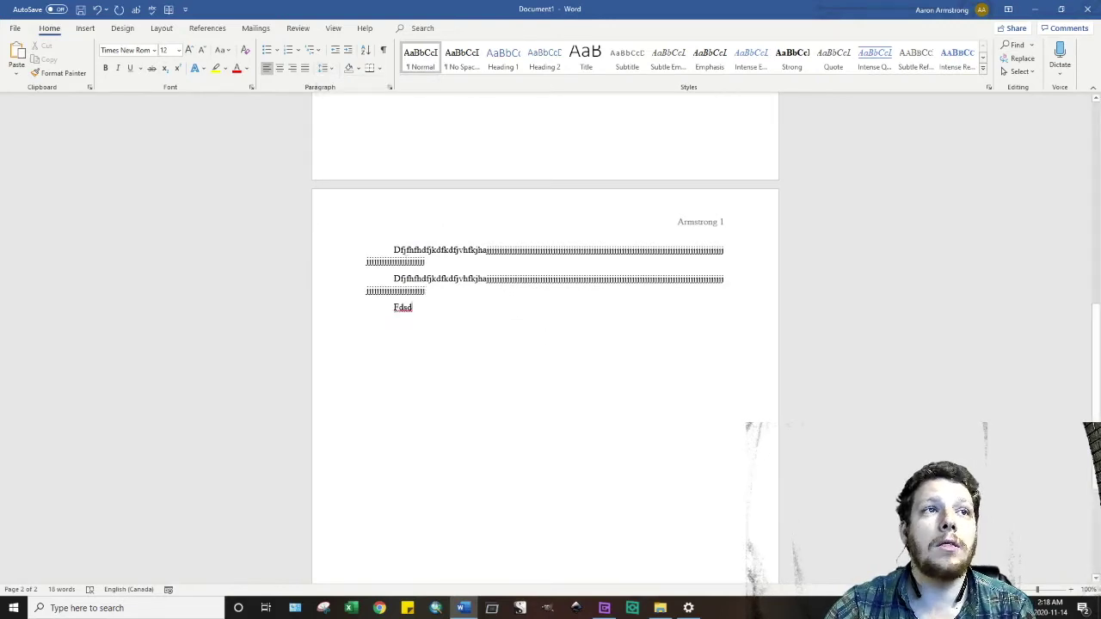
pyautogui.moveTo(514, 312); pyautogui.dragTo(394, 249)
pyautogui.click(327, 71)
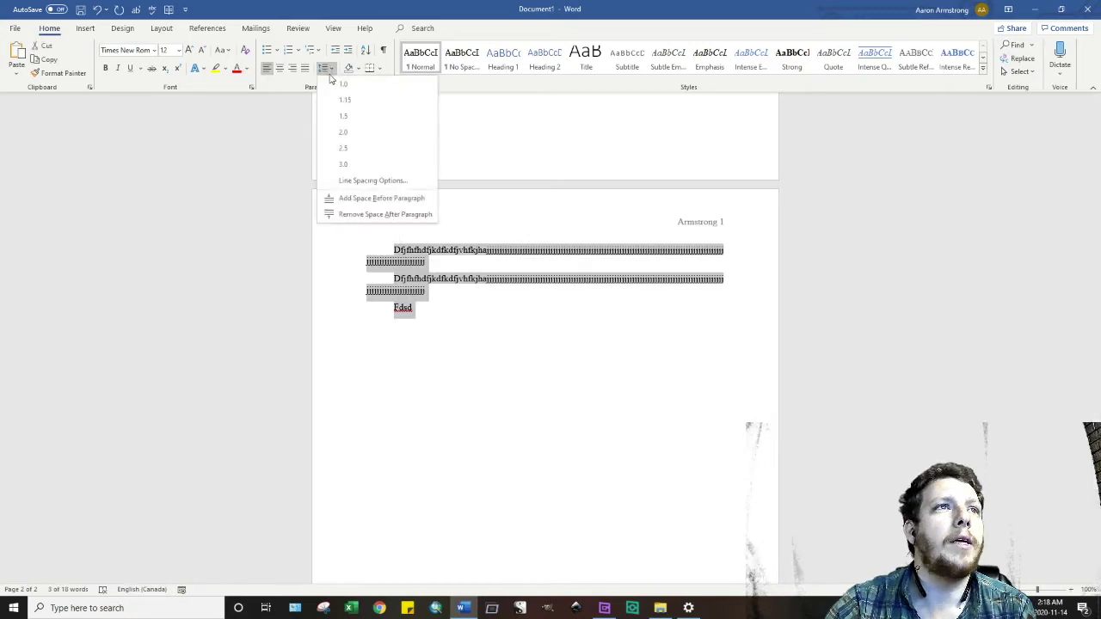
pyautogui.click(341, 215)
pyautogui.click(459, 319)
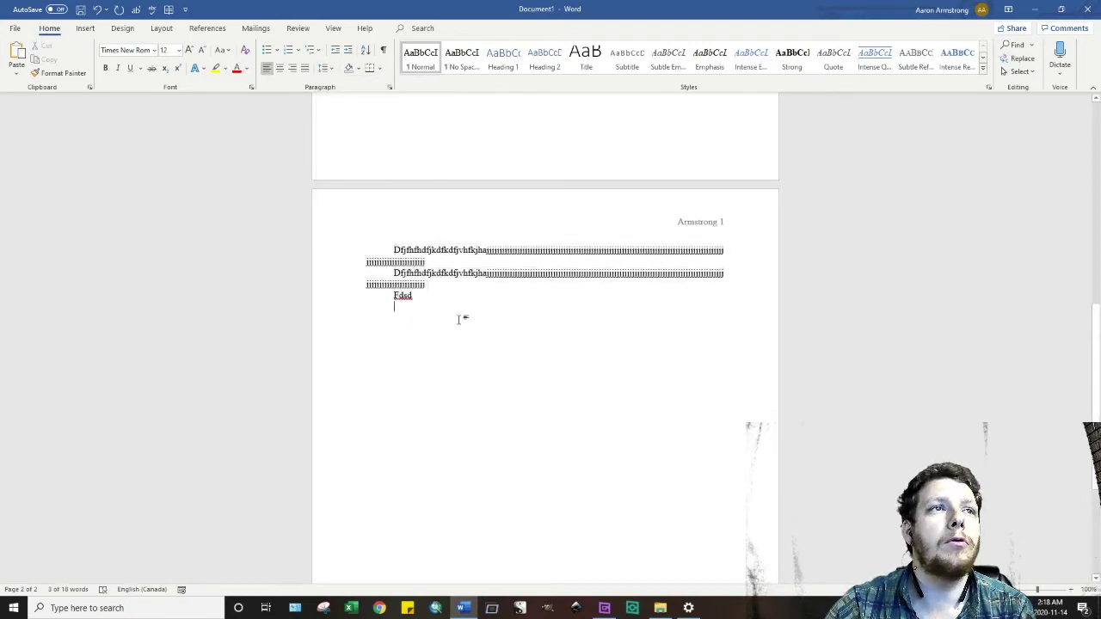
pyautogui.click(326, 69)
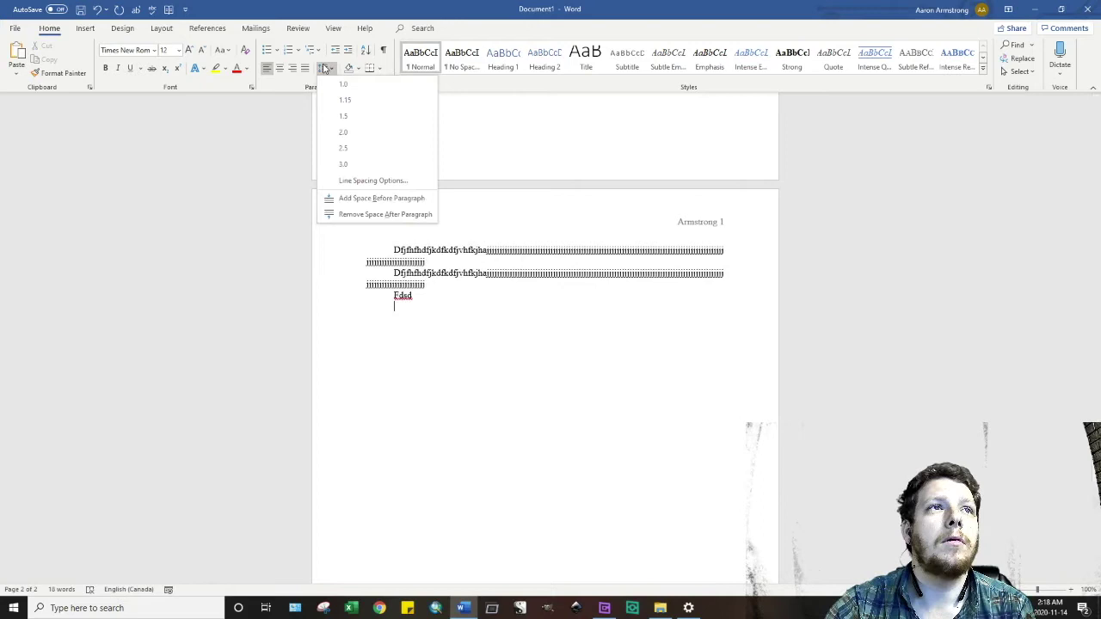
pyautogui.click(467, 307)
# - Apply 2.0 double line spacing to the entire document
pyautogui.hotkey('ctrl', 'a')
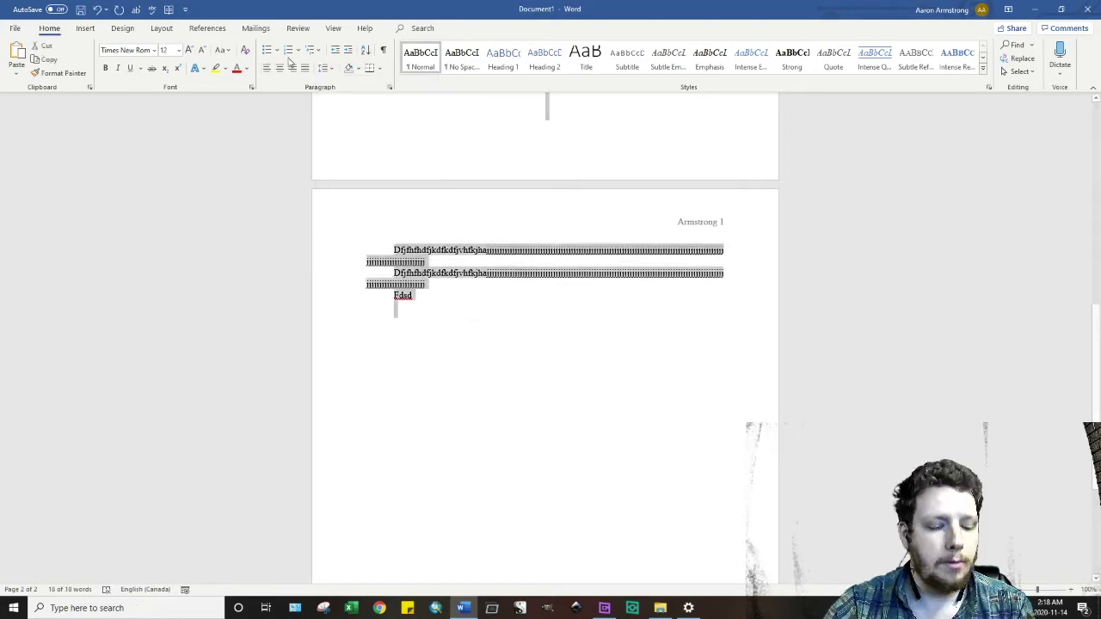
pyautogui.click(323, 69)
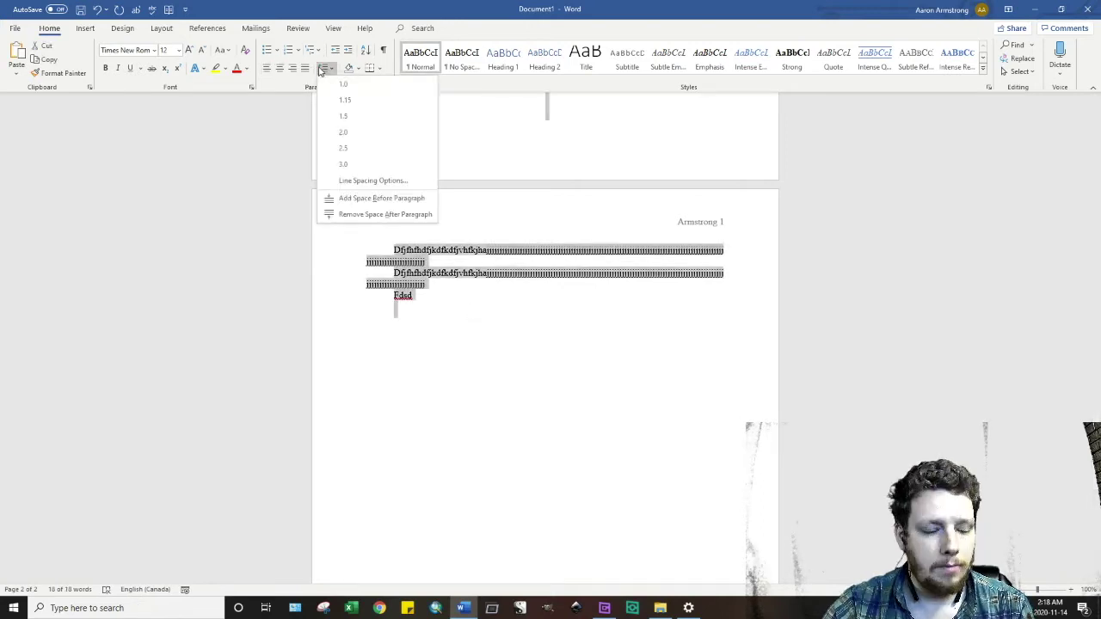
pyautogui.click(349, 134)
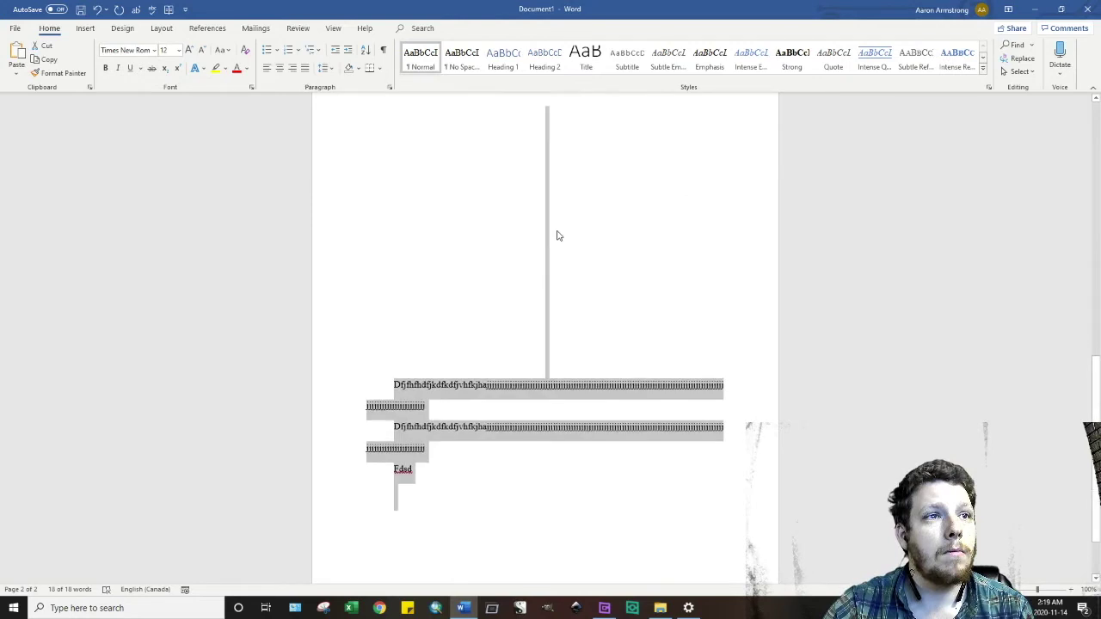
pyautogui.scroll(10, 564, 233)
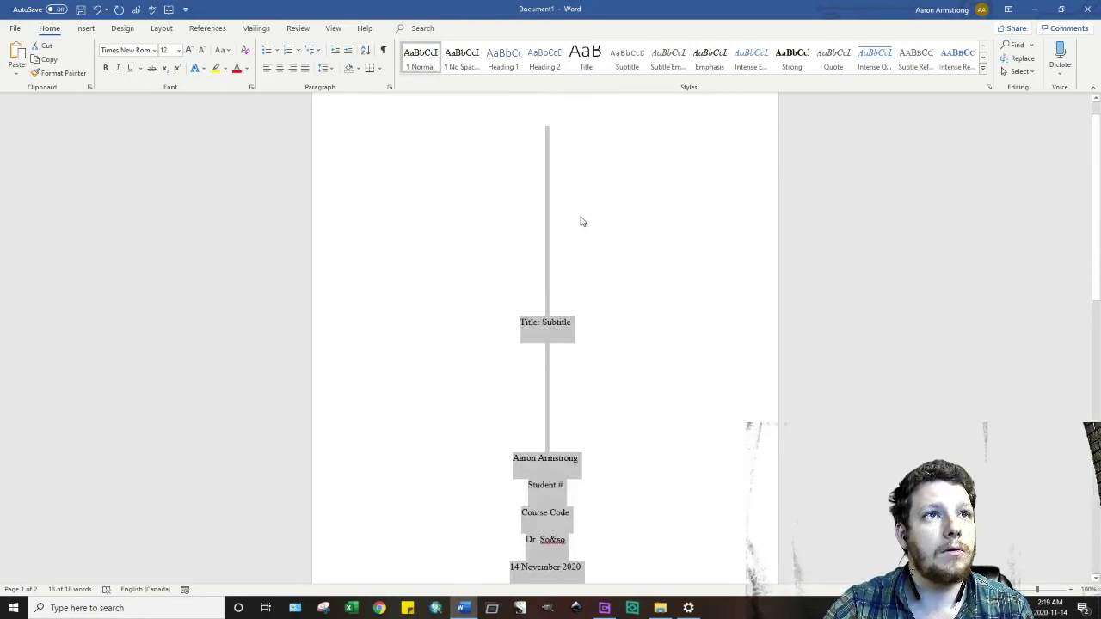
# - Delete the blank lines above page 2's body text and add empty lines below Fdsd
pyautogui.scroll(-8, 581, 222)
pyautogui.click(547, 329)
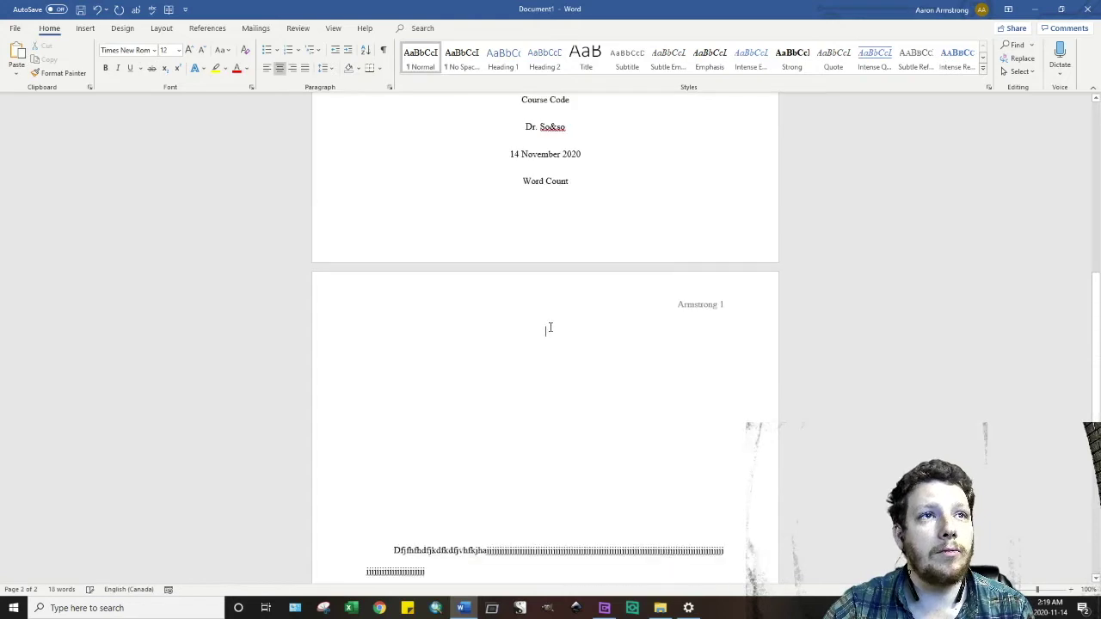
pyautogui.press('Delete')
pyautogui.press('Delete')
pyautogui.press('Delete')
pyautogui.press('Delete')
pyautogui.press('Delete')
pyautogui.press('Delete')
pyautogui.press('Delete')
pyautogui.press('Delete')
pyautogui.press('Delete')
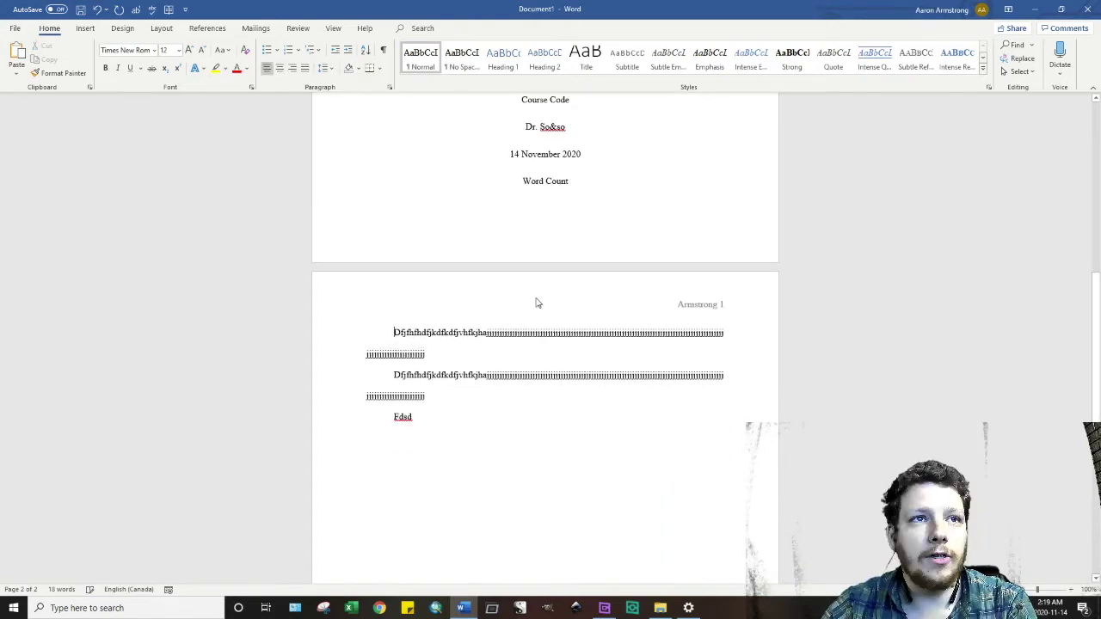
pyautogui.click(457, 249)
pyautogui.scroll(7, 566, 258)
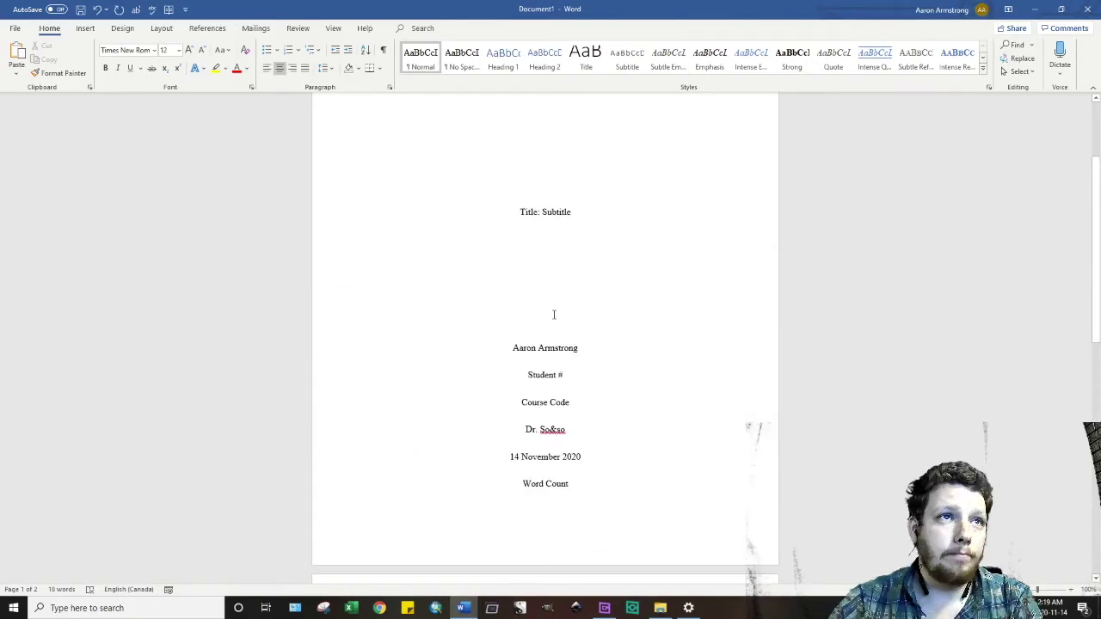
pyautogui.scroll(-7, 554, 315)
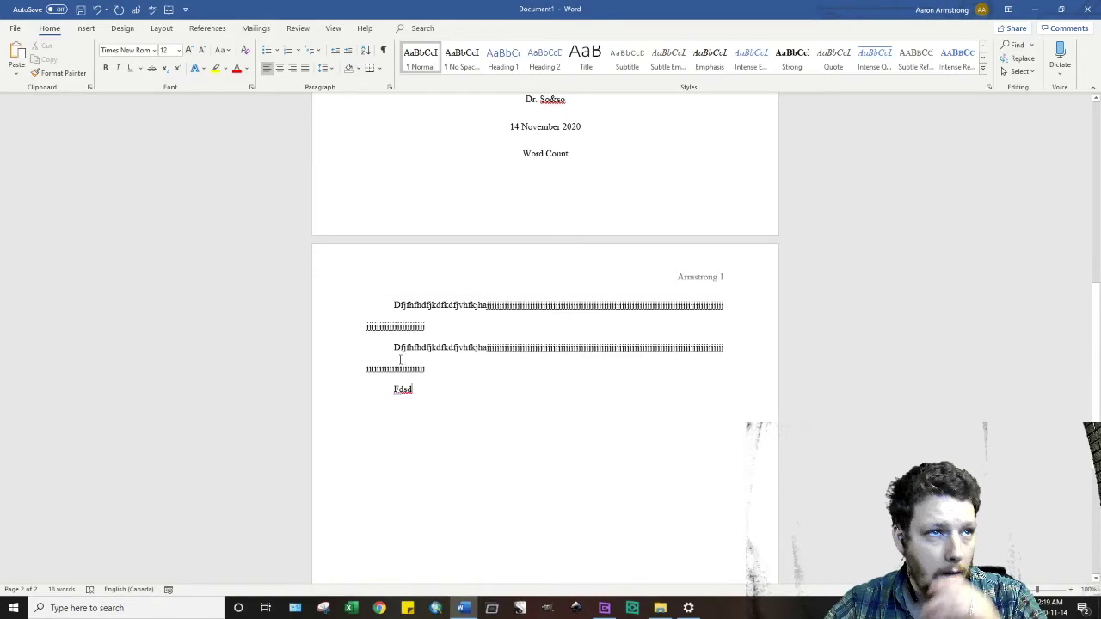
pyautogui.scroll(-2, 430, 336)
pyautogui.click(464, 306)
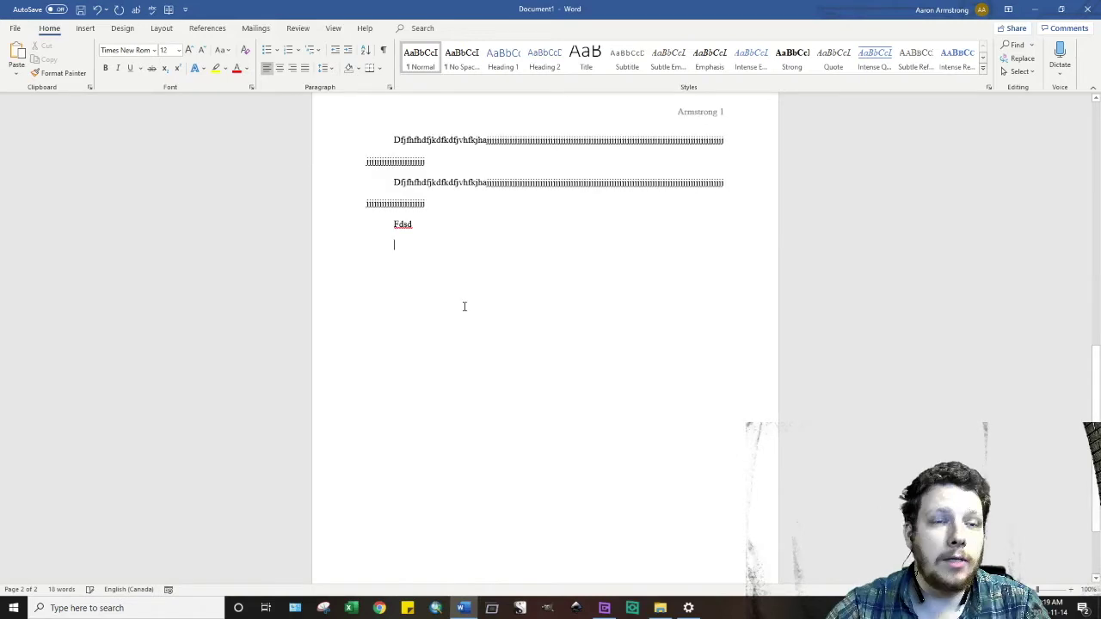
pyautogui.press('Return')
pyautogui.press('Return')
pyautogui.press('Return')
pyautogui.press('Return')
pyautogui.press('Return')
pyautogui.press('Return')
pyautogui.press('Return')
pyautogui.press('Return')
pyautogui.press('Return')
pyautogui.press('Return')
pyautogui.press('Return')
pyautogui.press('Return')
pyautogui.press('Return')
pyautogui.press('Return')
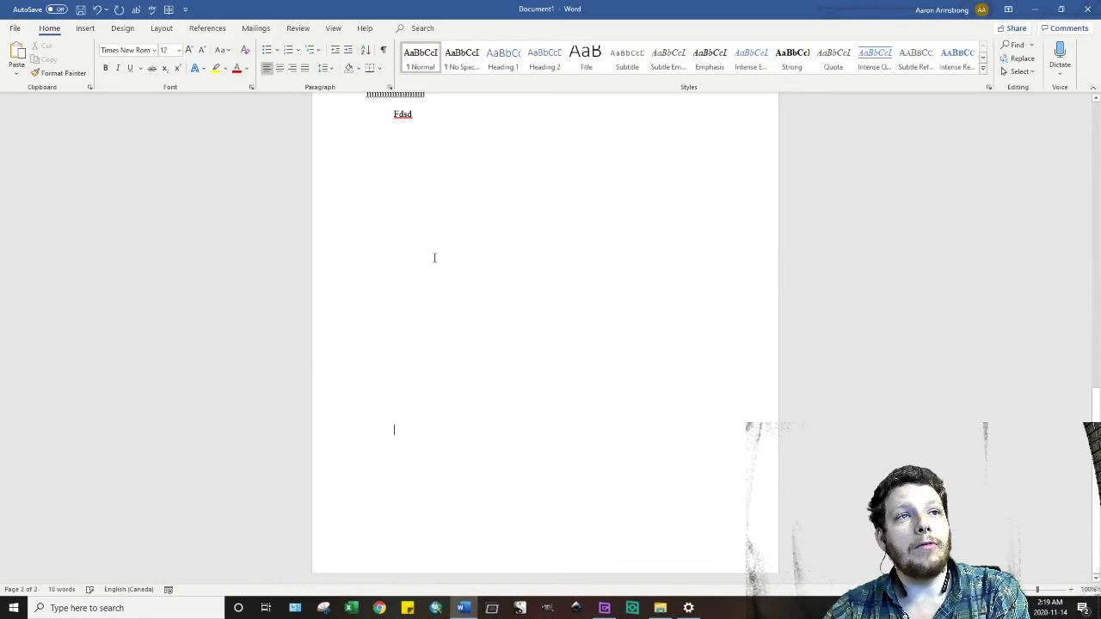
# - Start a new page headed with a centred 'Bibliography' title
pyautogui.hotkey('ctrl', 'Return')
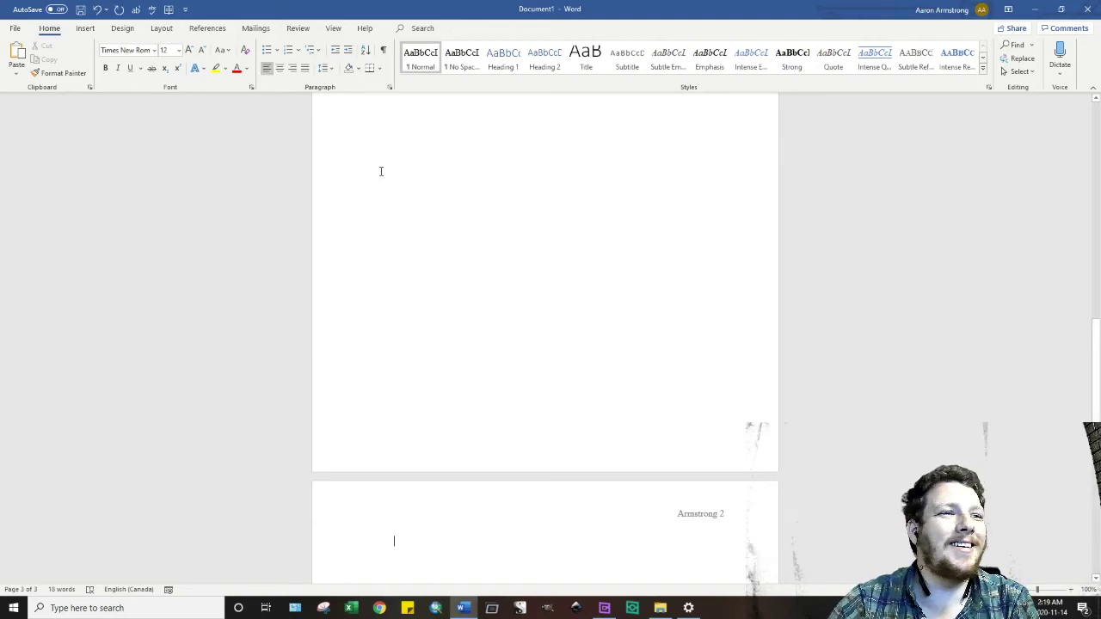
pyautogui.scroll(-1, 381, 171)
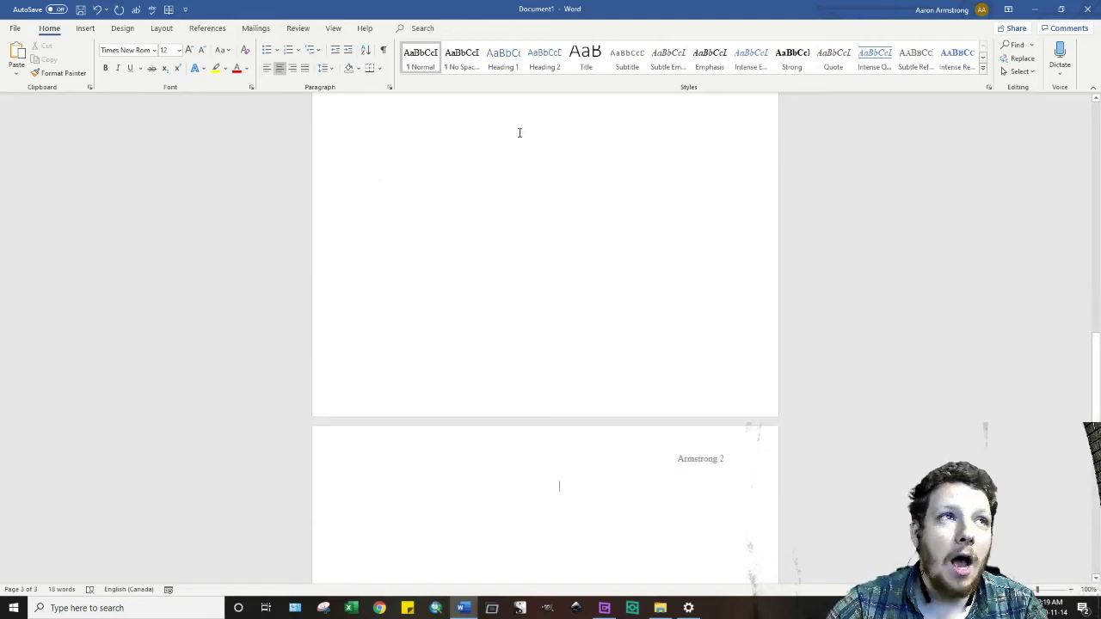
pyautogui.write('V')
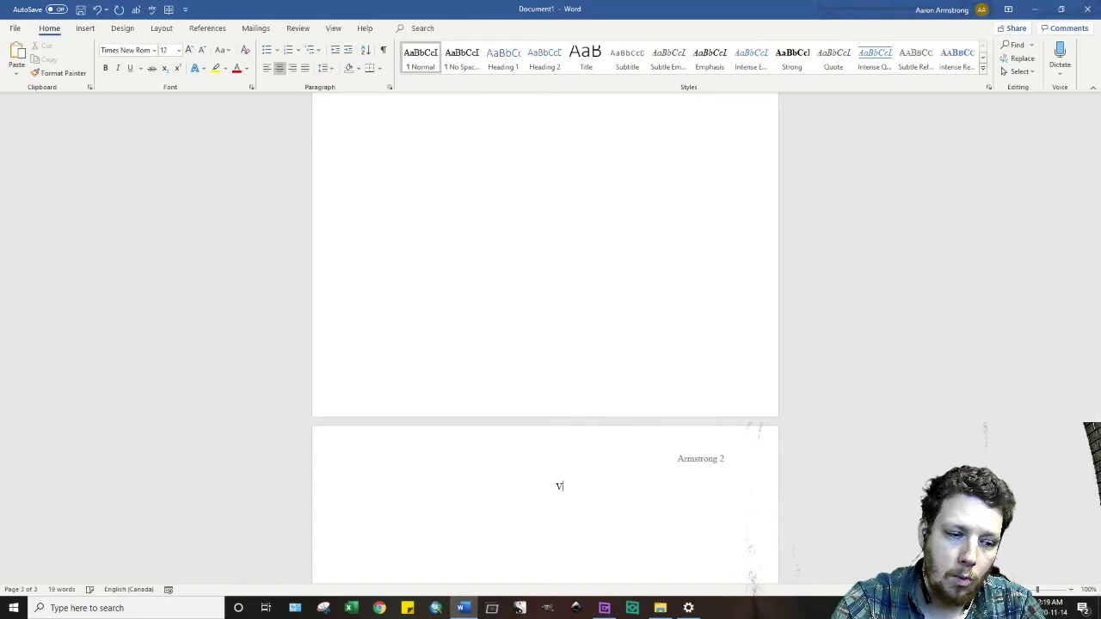
pyautogui.press('BackSpace')
pyautogui.press('BackSpace')
pyautogui.press('BackSpace')
pyautogui.click(280, 72)
pyautogui.write('Bibliography')
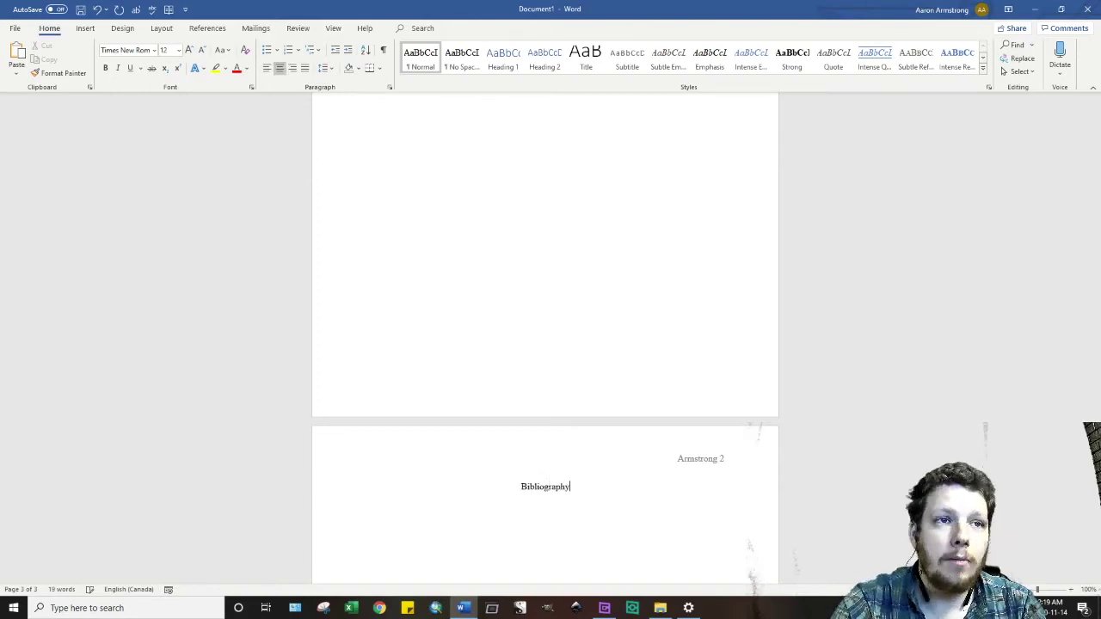
pyautogui.press('Return')
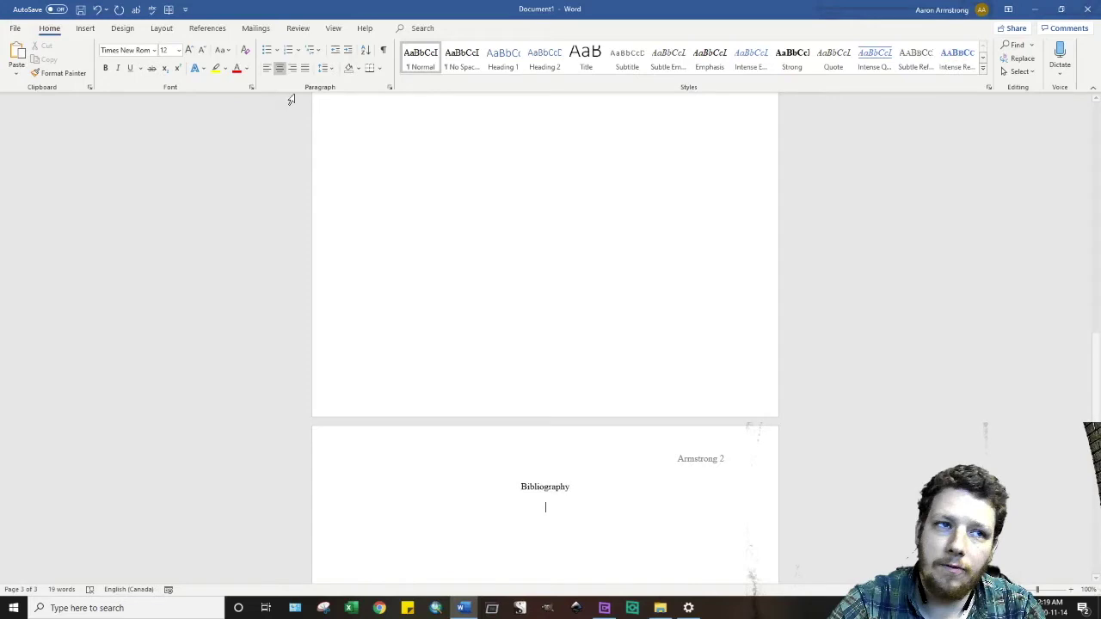
# - Make the 'Bibliography' heading bold and underlined, with the line below left-aligned
pyautogui.click(267, 68)
pyautogui.scroll(-2, 413, 225)
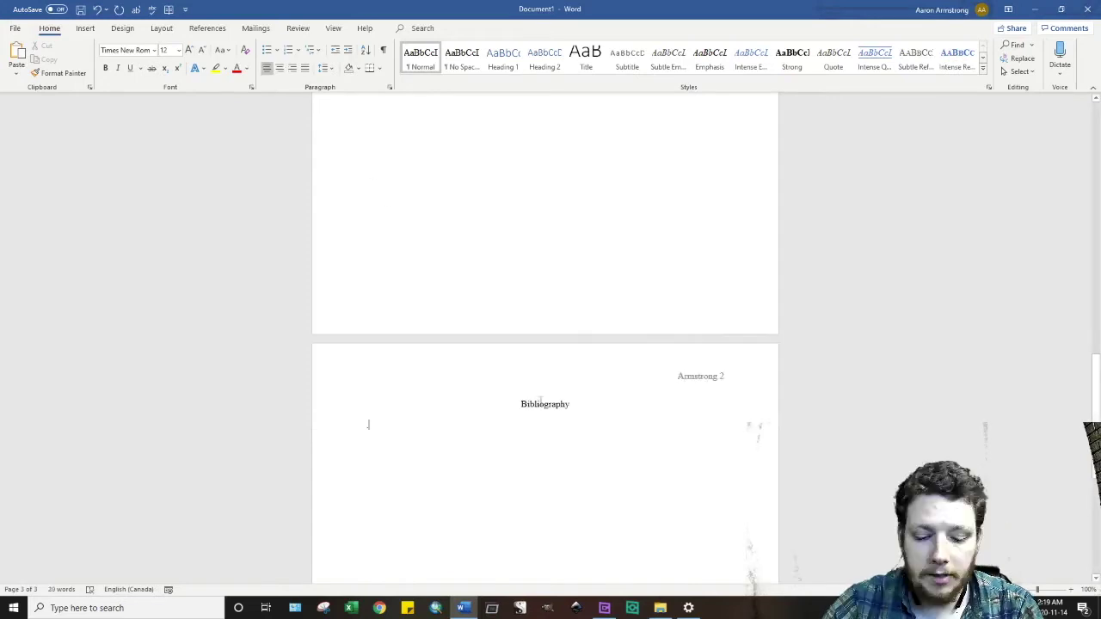
pyautogui.doubleClick(550, 404)
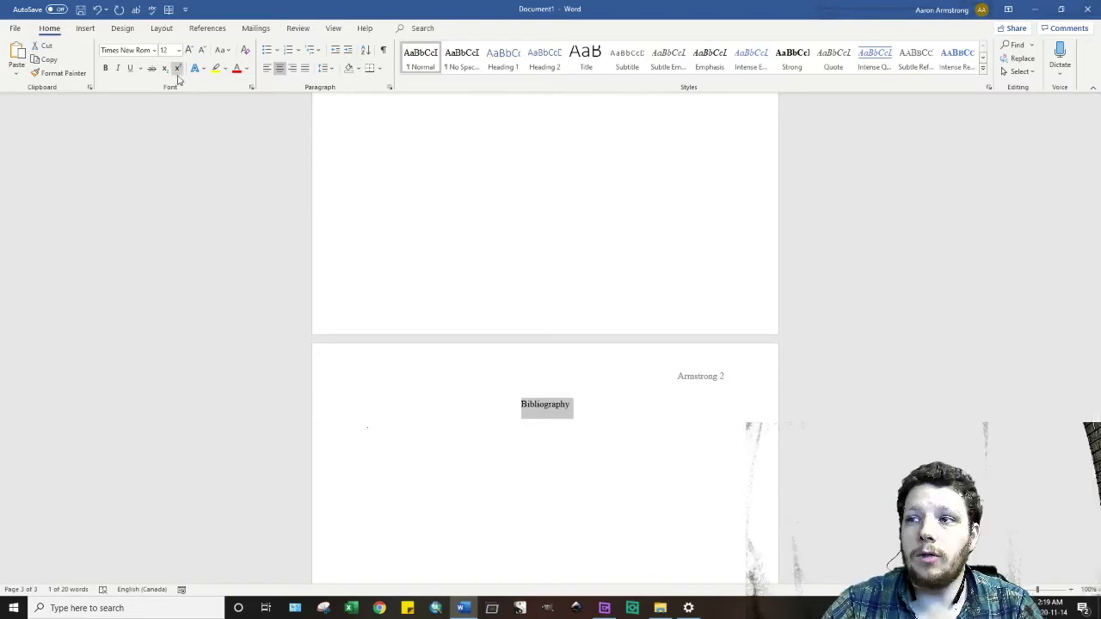
pyautogui.click(105, 68)
pyautogui.click(130, 68)
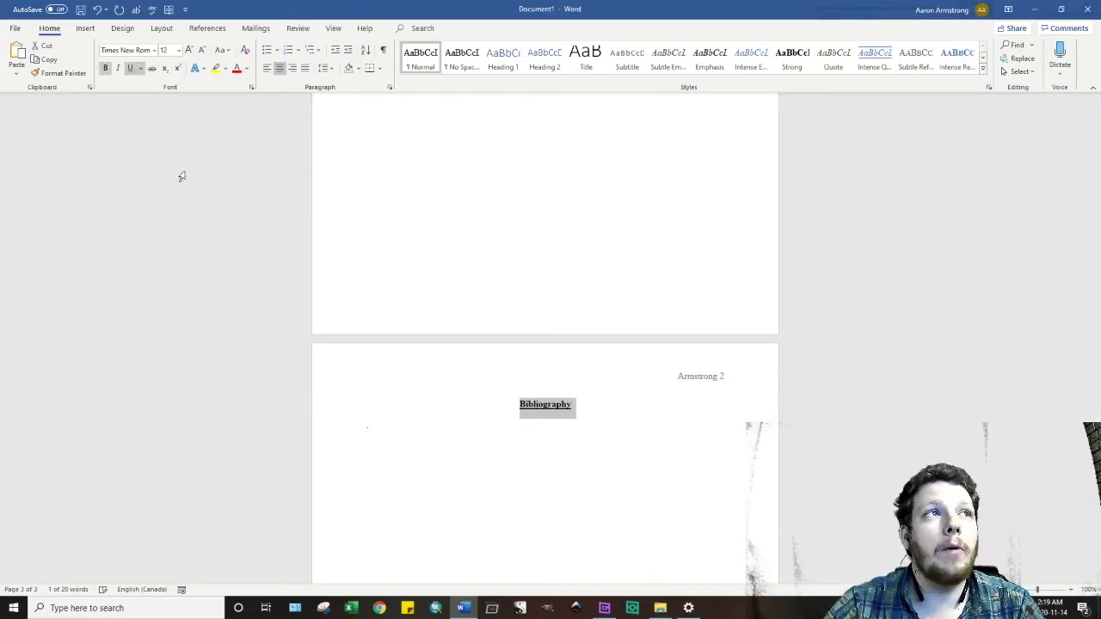
pyautogui.click(543, 442)
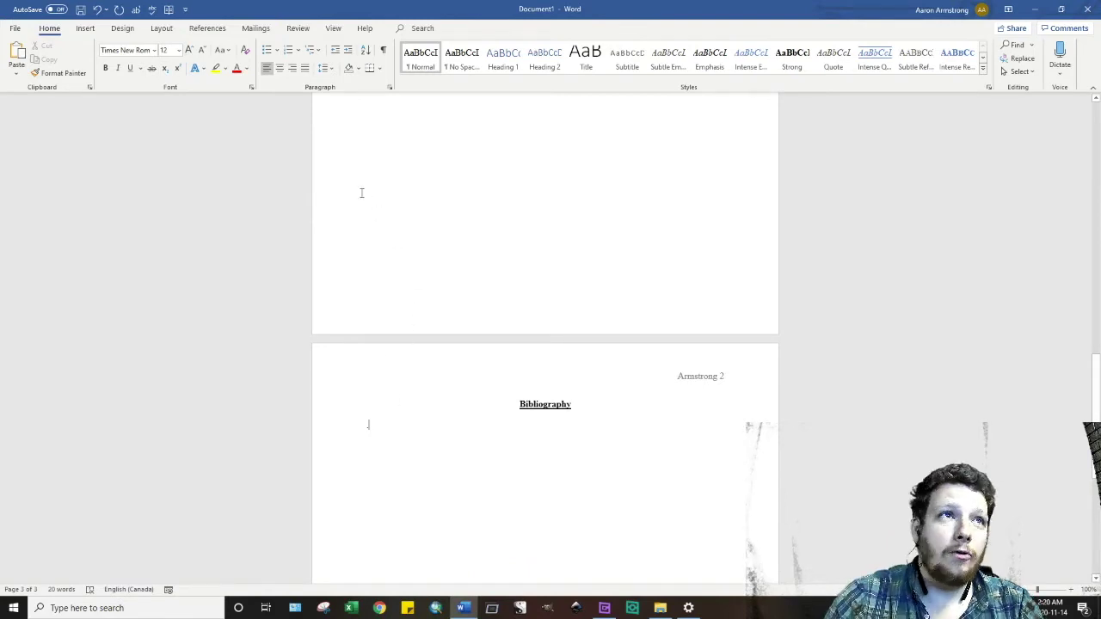
pyautogui.click(331, 69)
# - Begin the first entry with 'M' and give it a 1.27 cm hanging indent
pyautogui.click(332, 69)
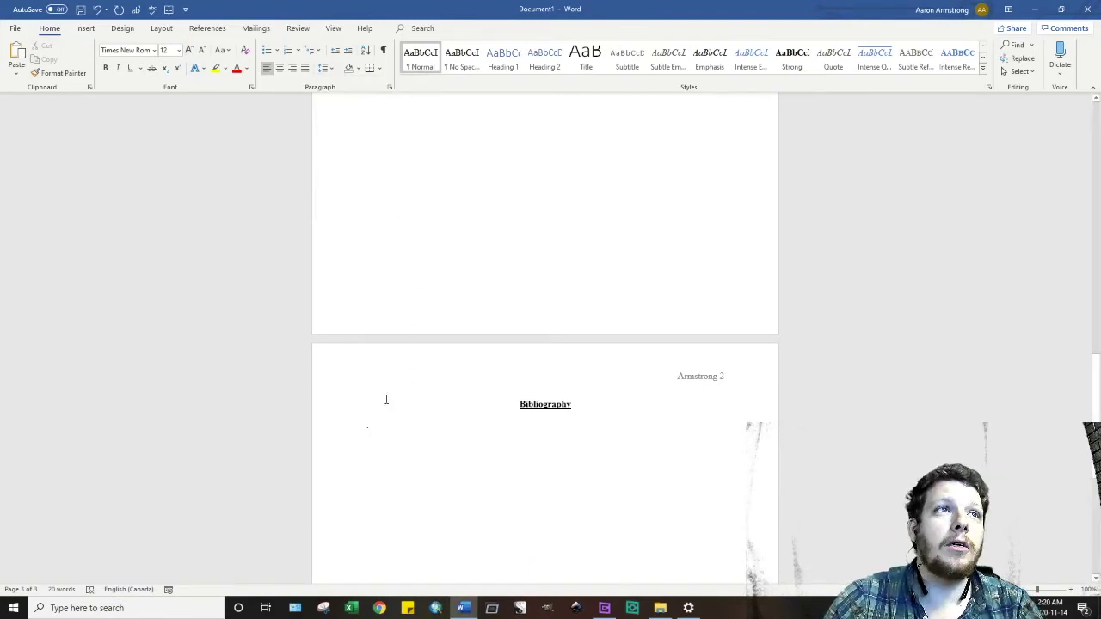
pyautogui.press('BackSpace')
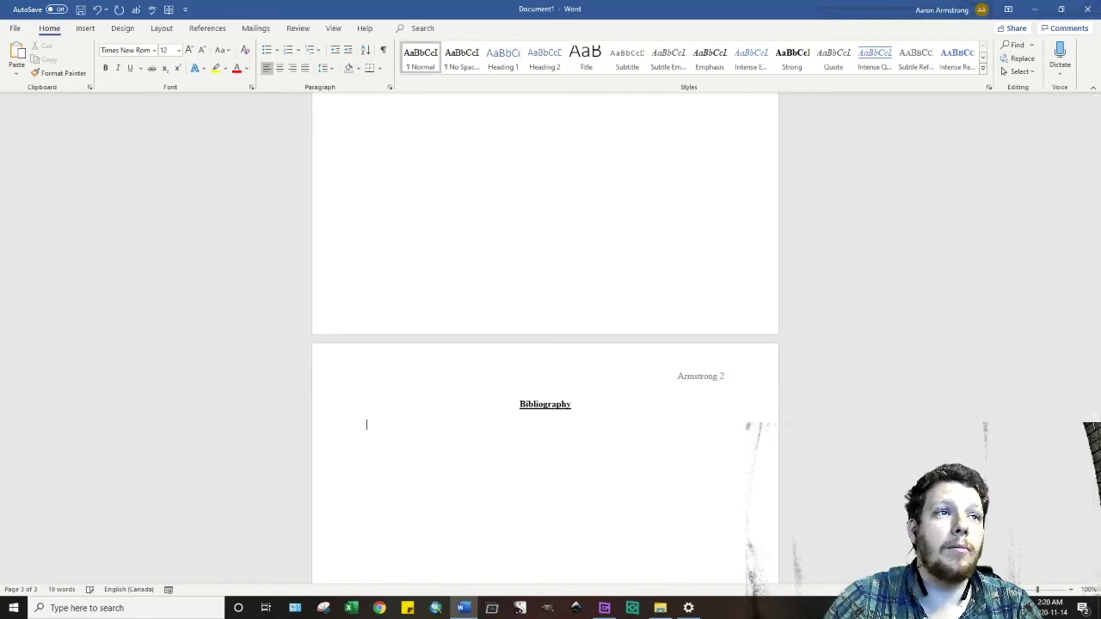
pyautogui.write('M')
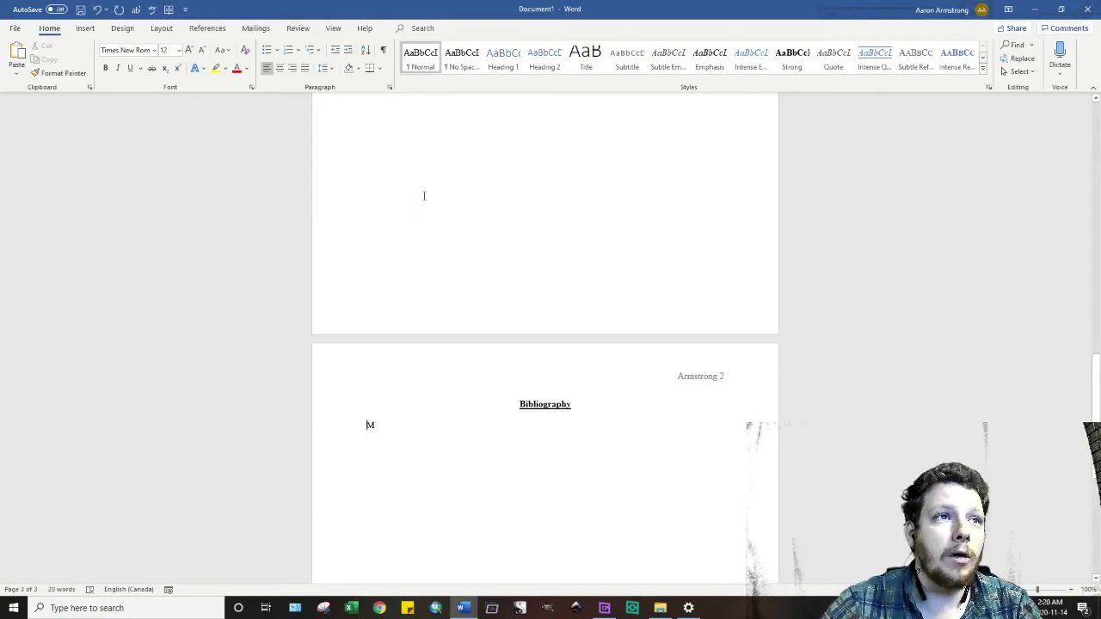
pyautogui.click(389, 88)
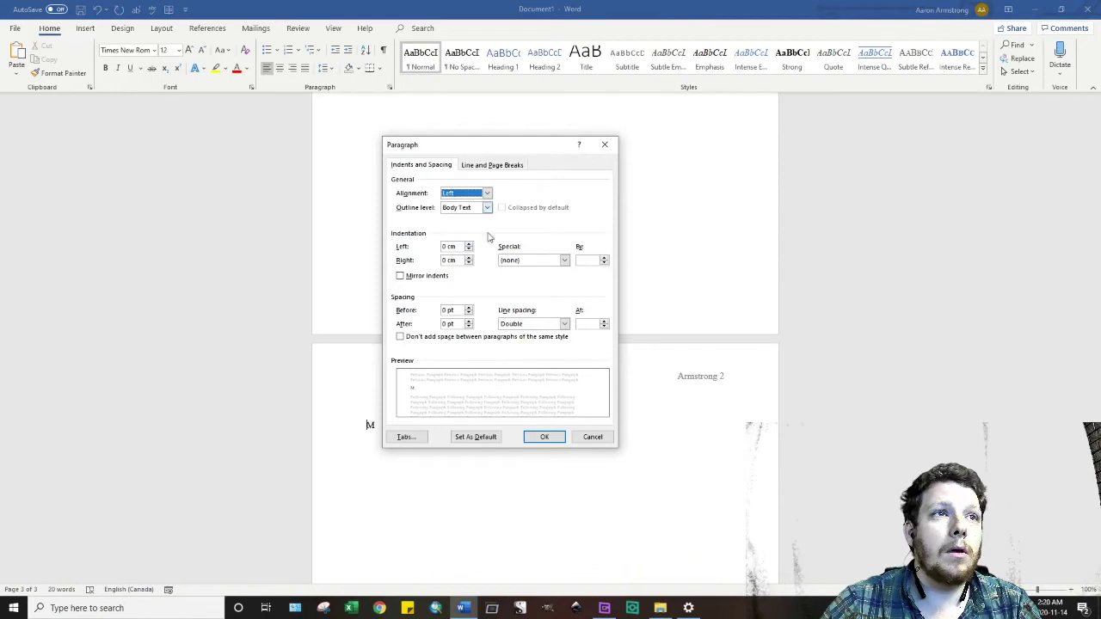
pyautogui.click(533, 260)
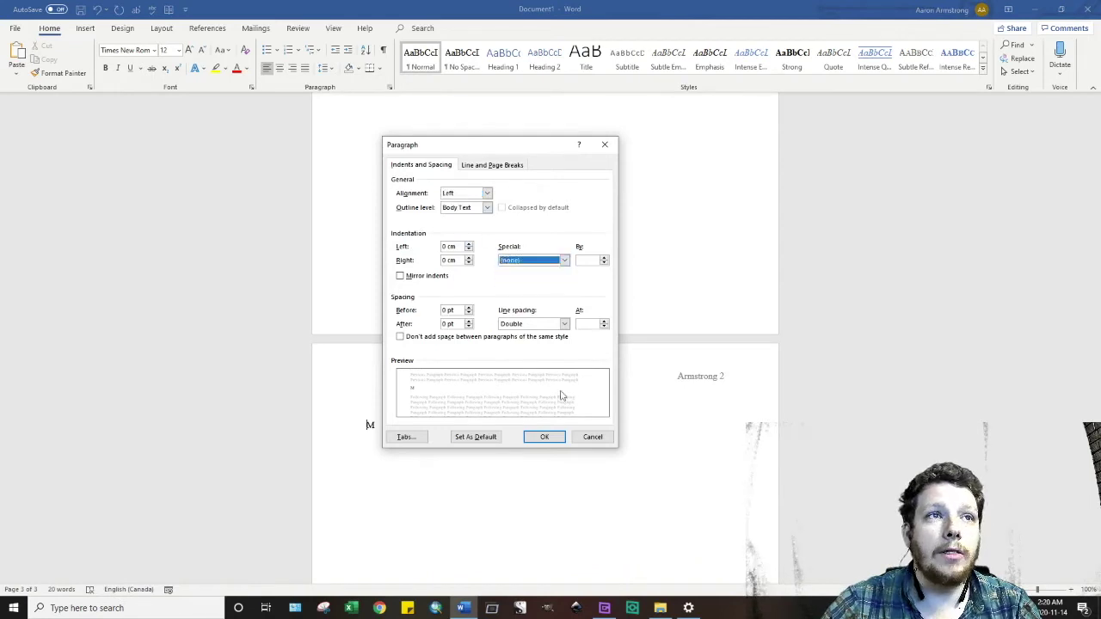
pyautogui.click(529, 261)
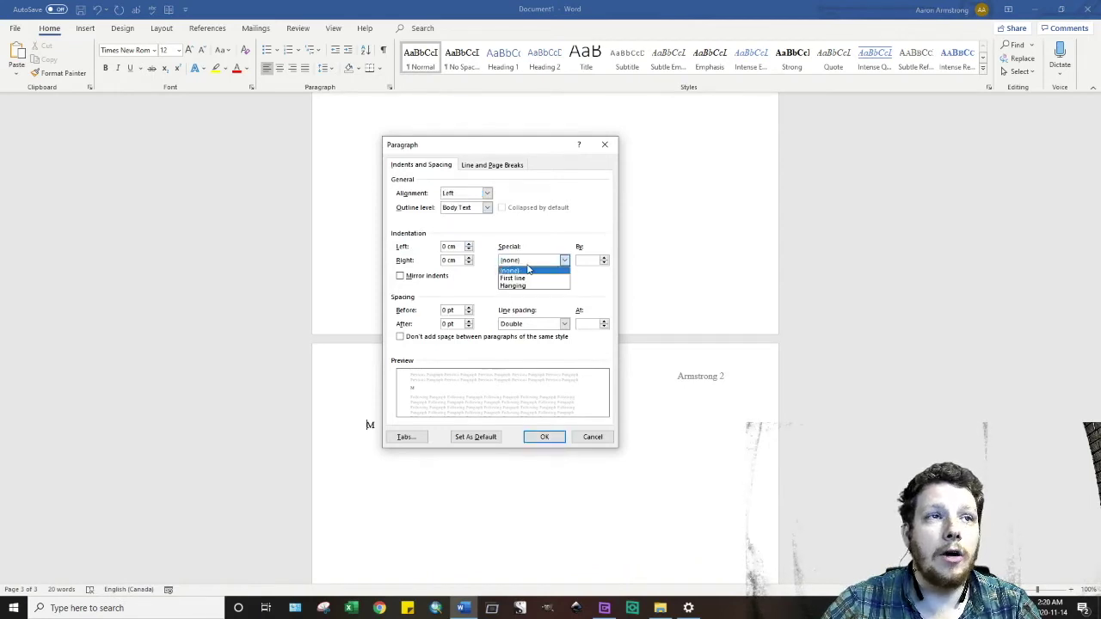
pyautogui.click(520, 285)
pyautogui.click(544, 436)
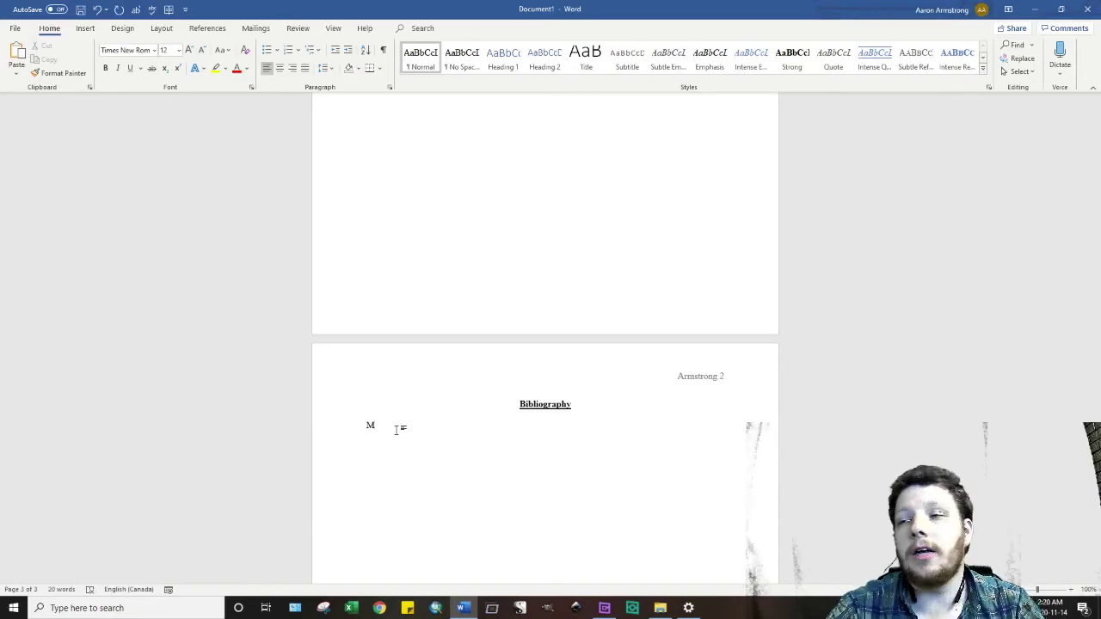
# - Complete the entry: two authors, italic 'Winning the Second Battle…', Toronto: University of Toronto Press, 1987
pyautogui.write('o')
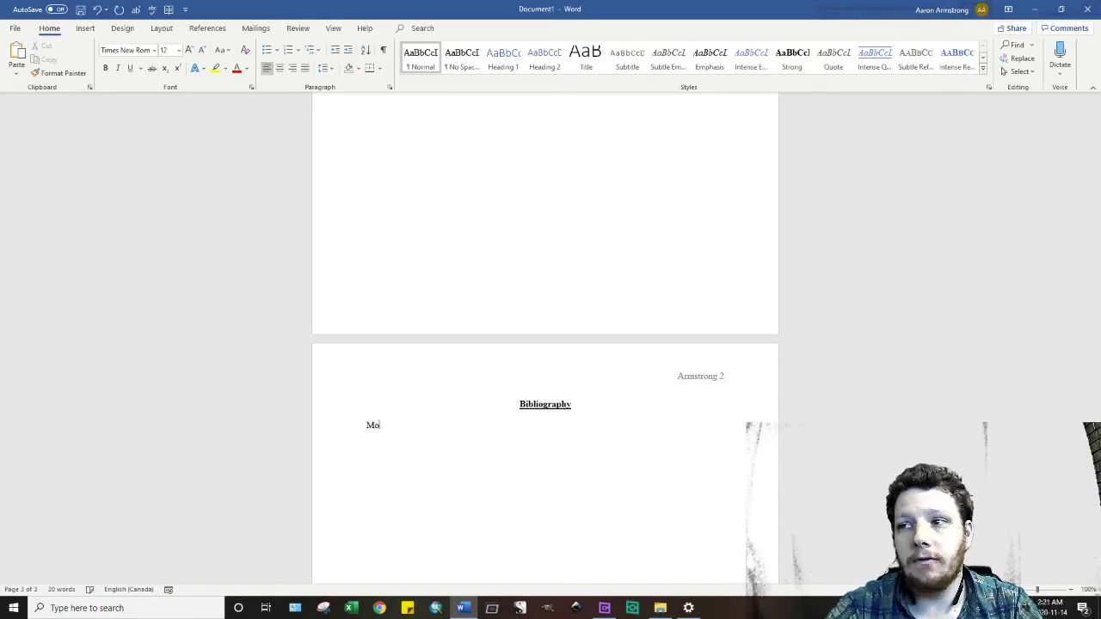
pyautogui.write('rton, Desmon')
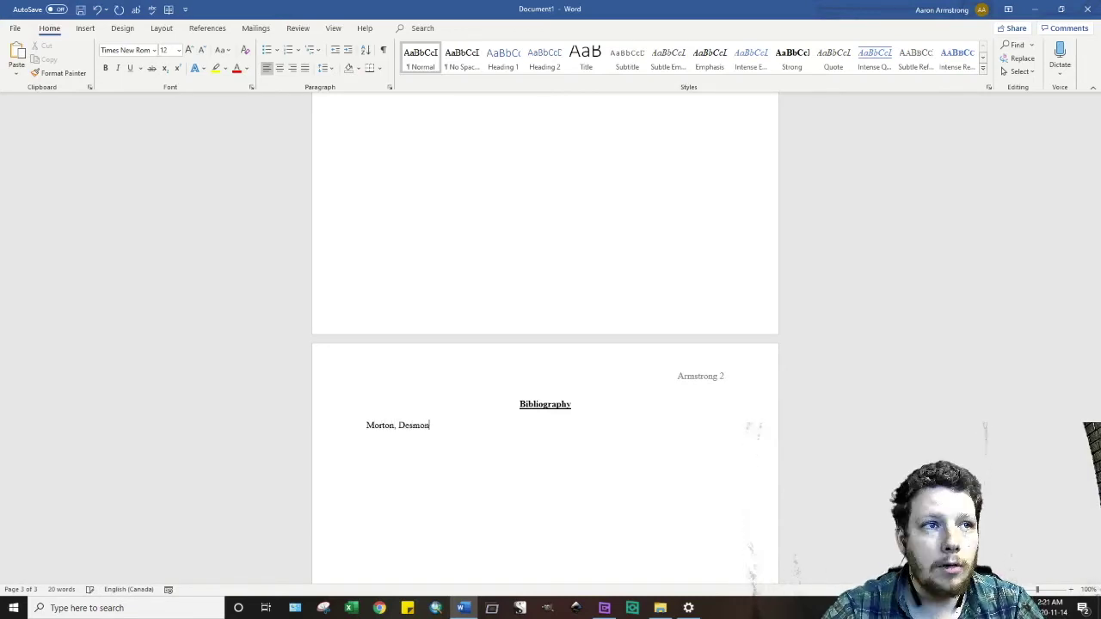
pyautogui.write('d and Glen')
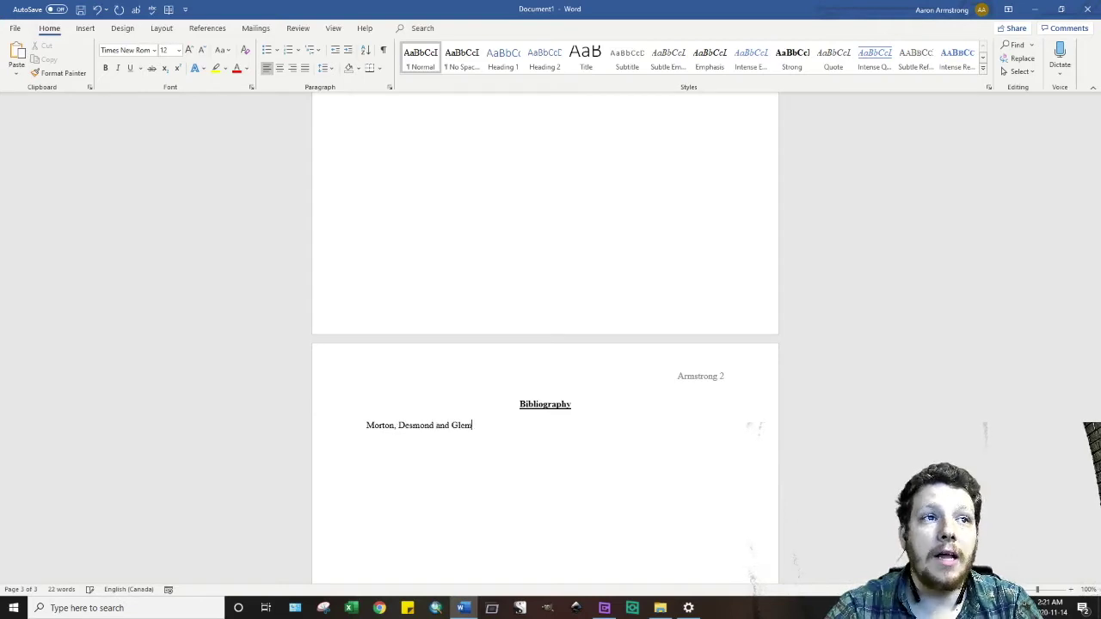
pyautogui.write('n Wright.')
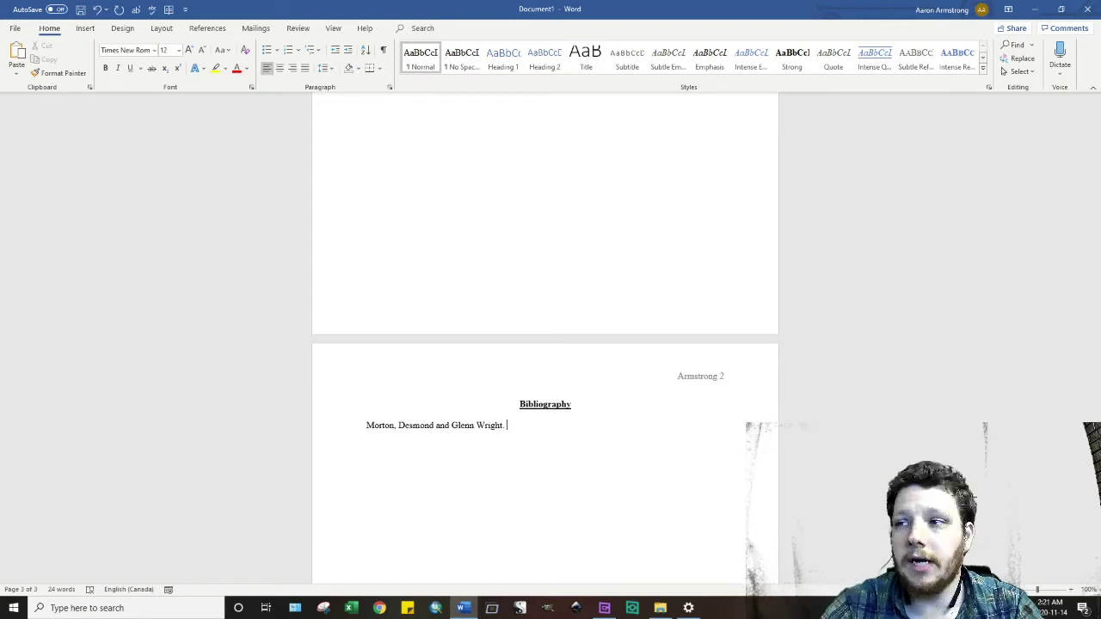
pyautogui.hotkey('ctrl', 'i')
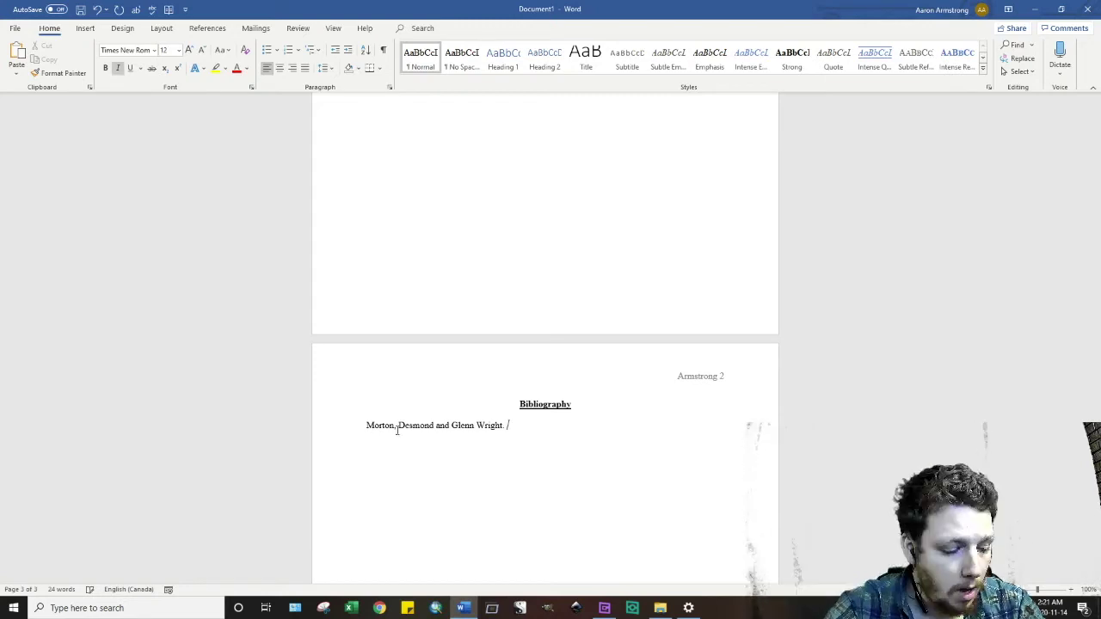
pyautogui.write('Winning ')
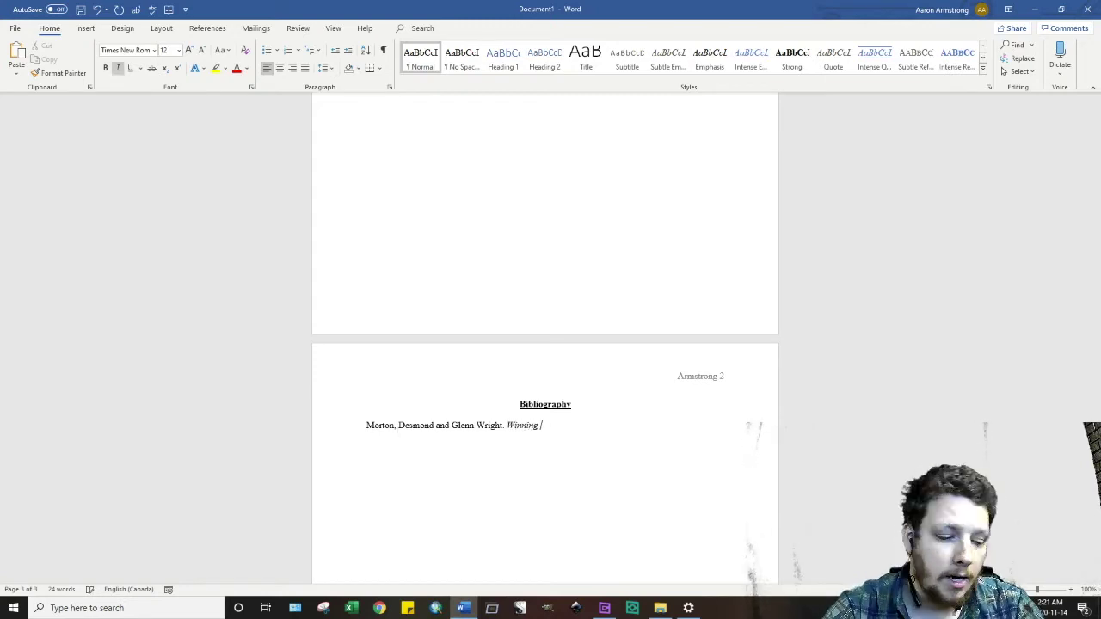
pyautogui.write('the Second Battle')
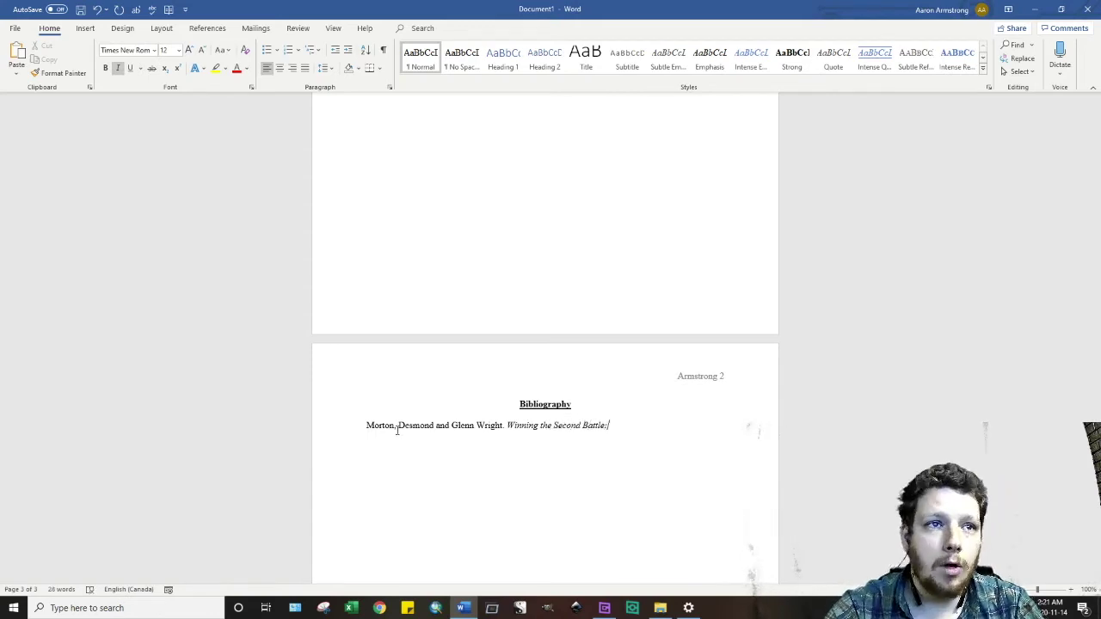
pyautogui.write(': Canadian Vet')
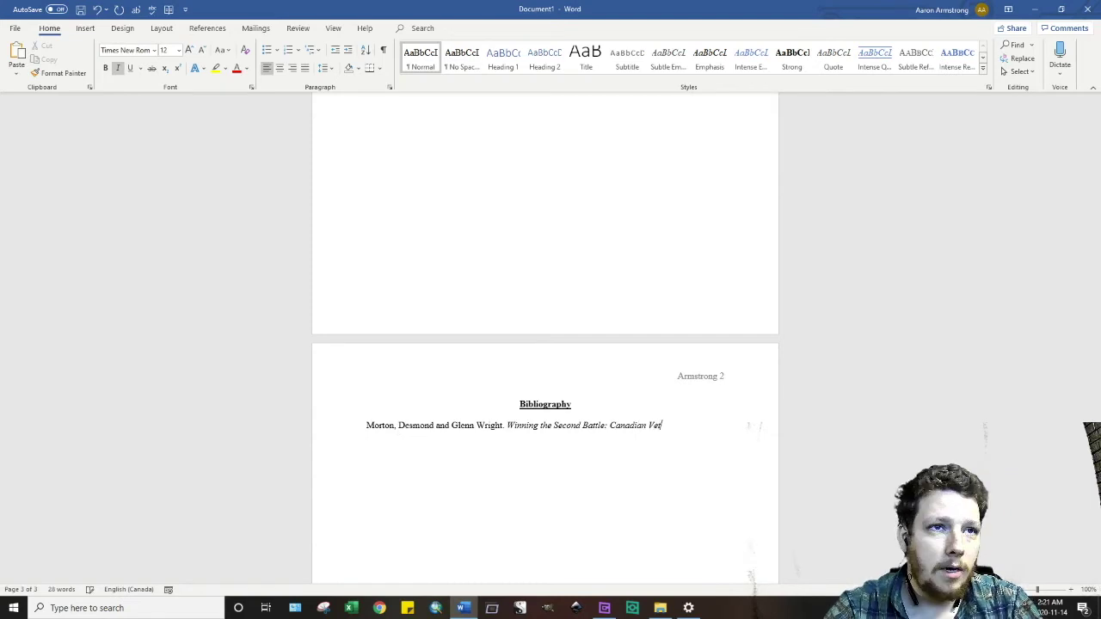
pyautogui.write('erans and')
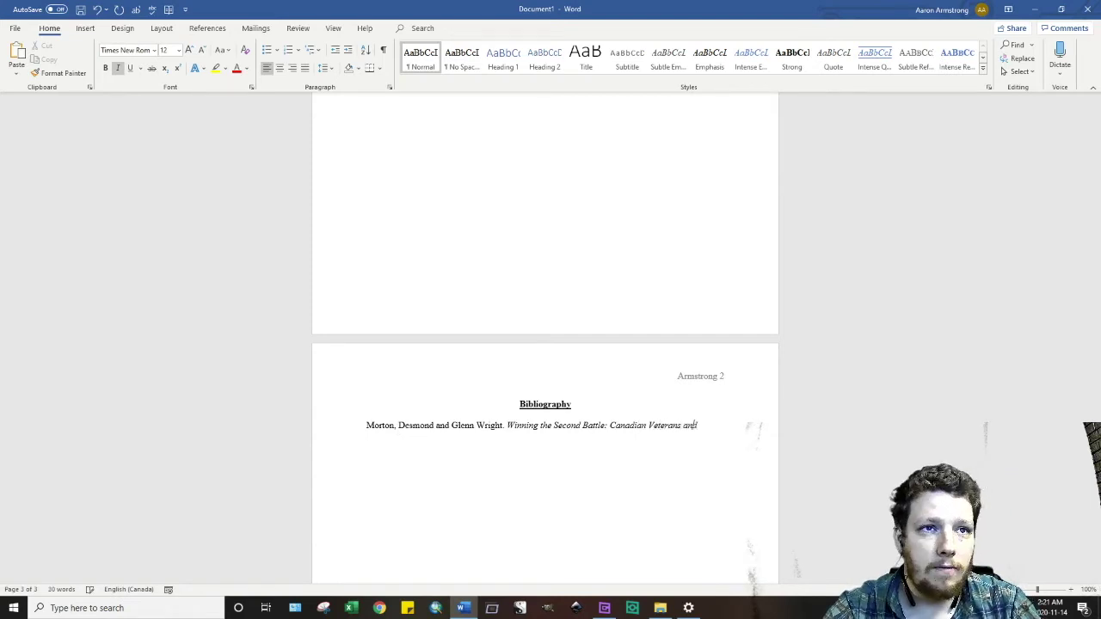
pyautogui.write(' the Return to Civili')
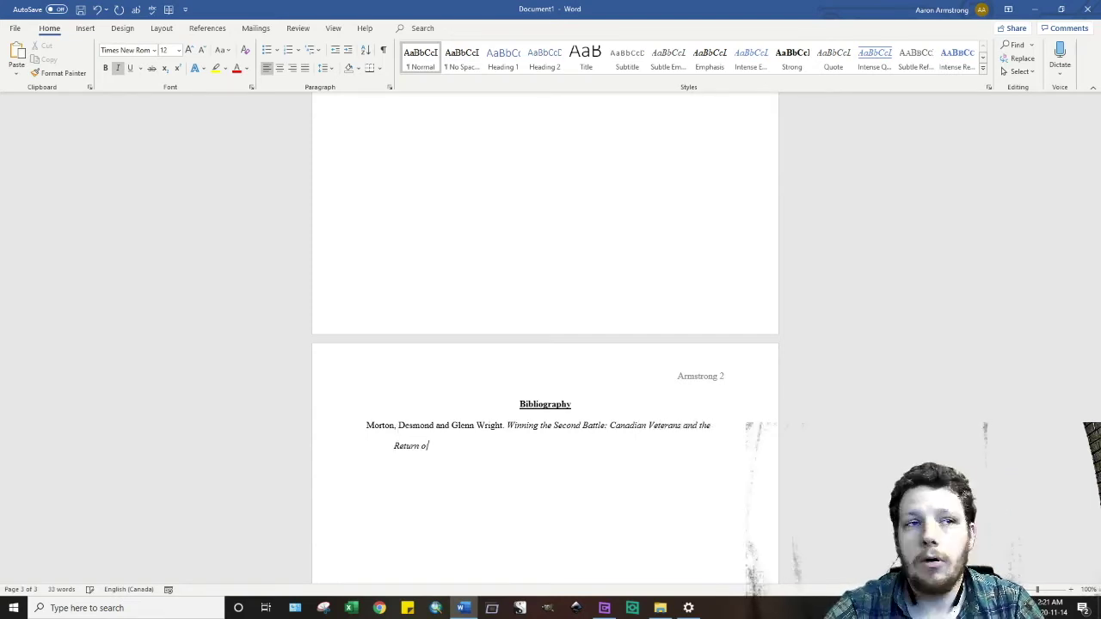
pyautogui.write('an Life, 1')
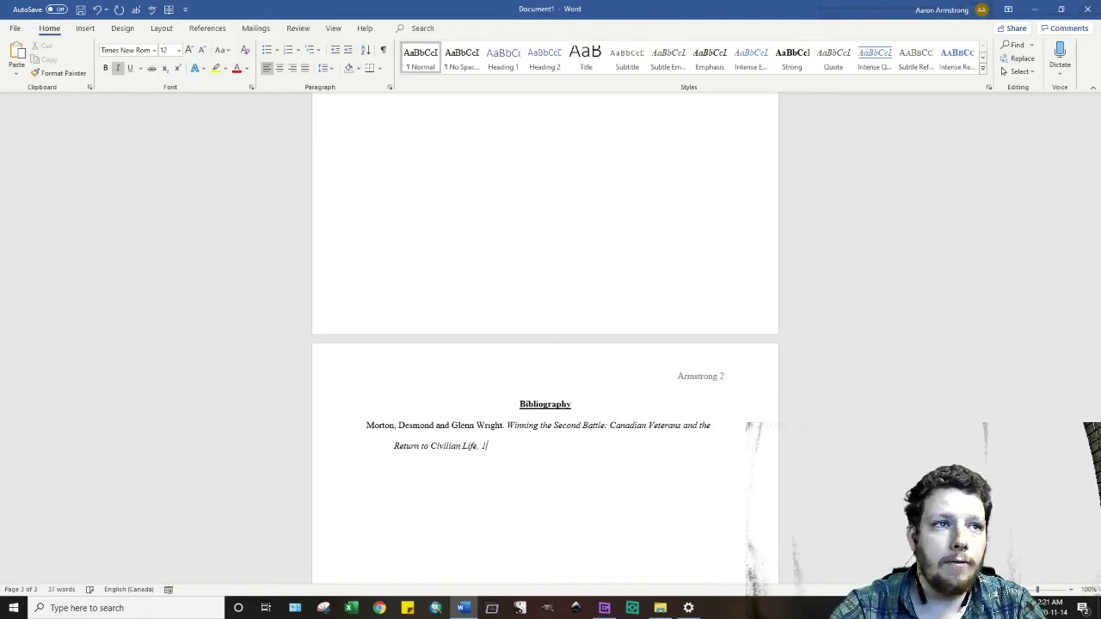
pyautogui.write('915-1930')
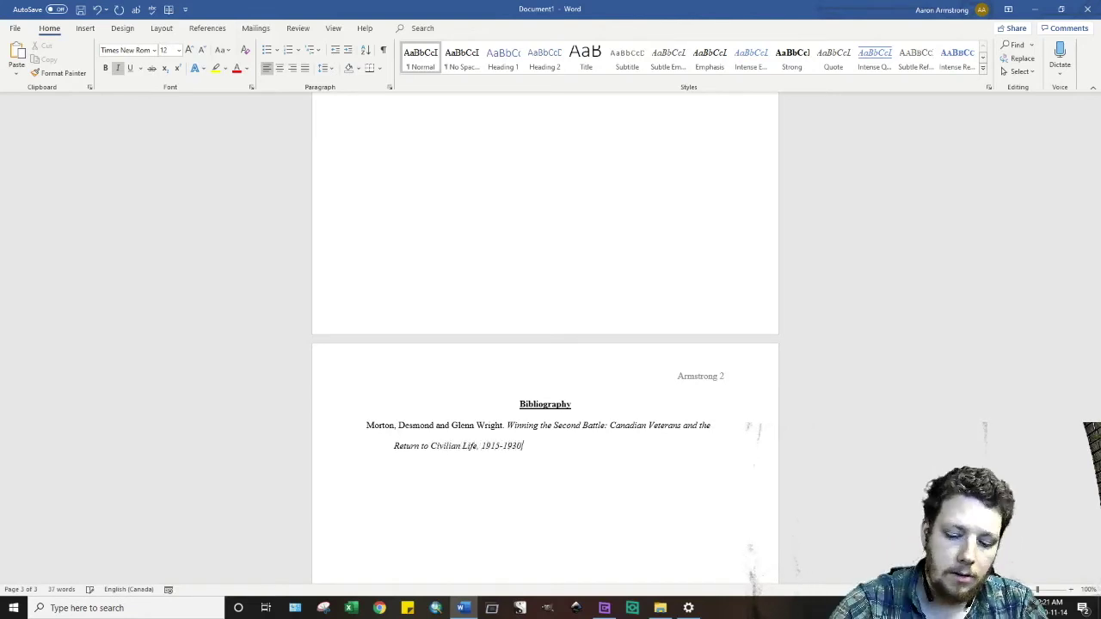
pyautogui.click(396, 427)
pyautogui.click(522, 445)
pyautogui.write('.')
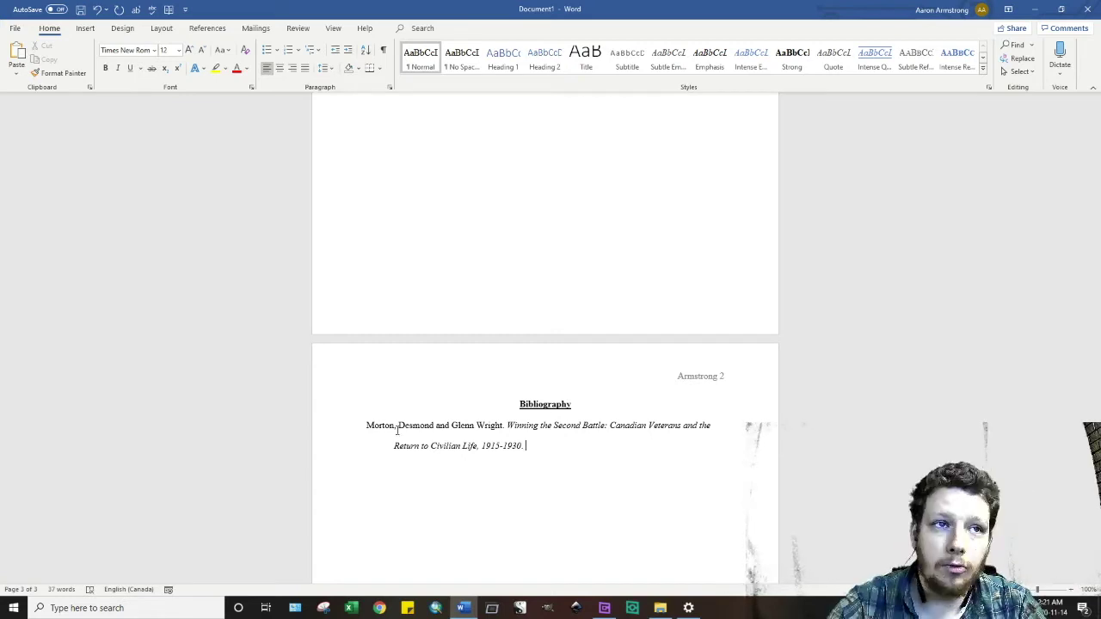
pyautogui.write('Toronto:')
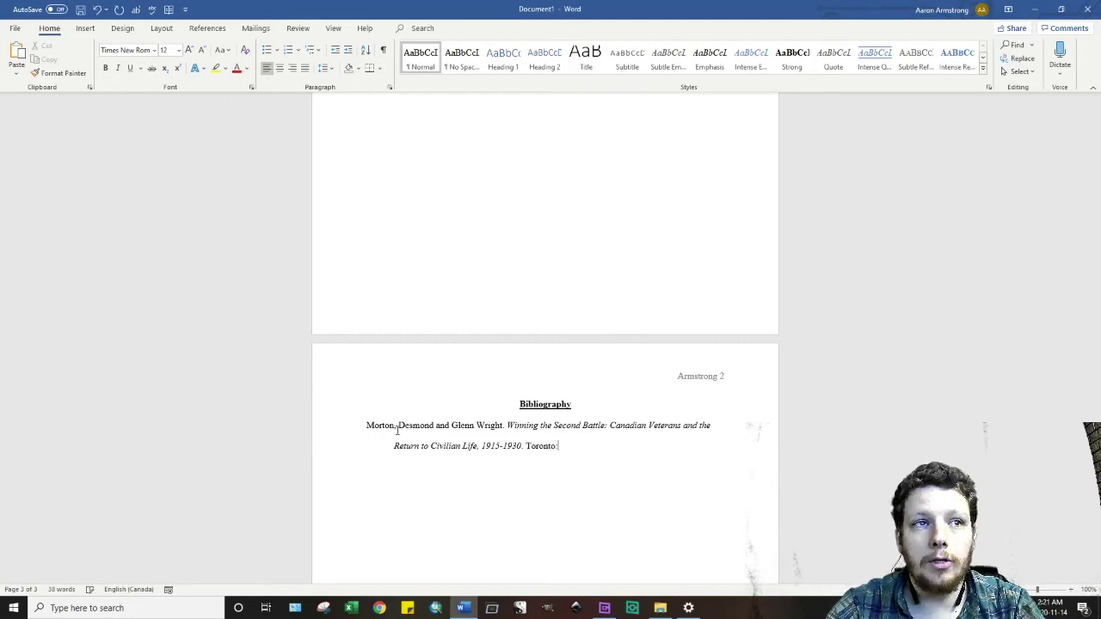
pyautogui.write(' UTP')
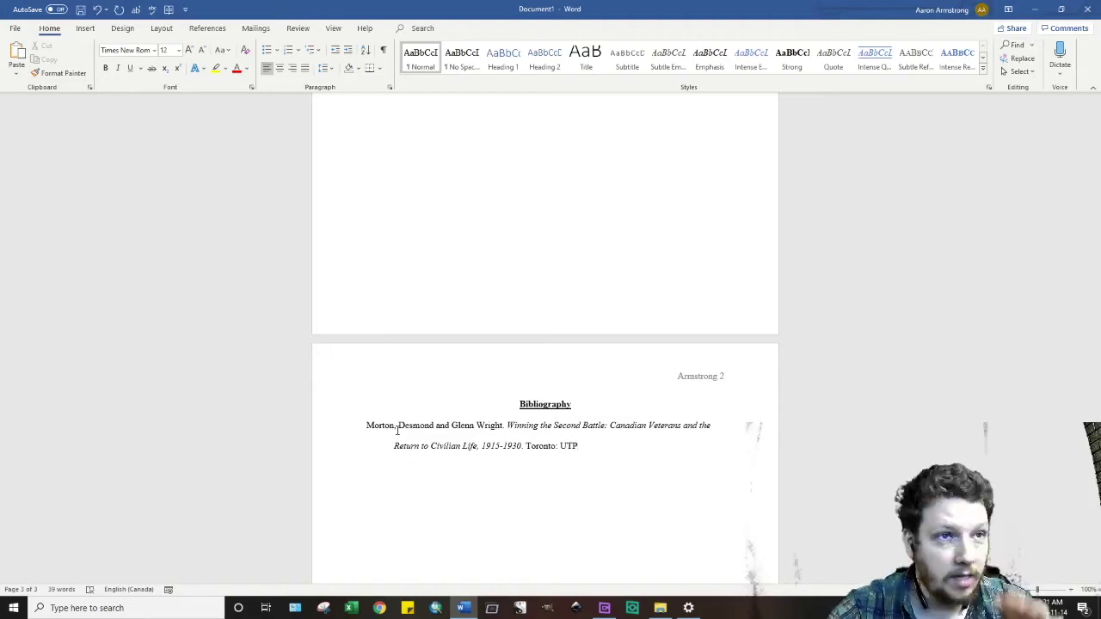
pyautogui.press('BackSpace')
pyautogui.press('BackSpace')
pyautogui.write('nivers')
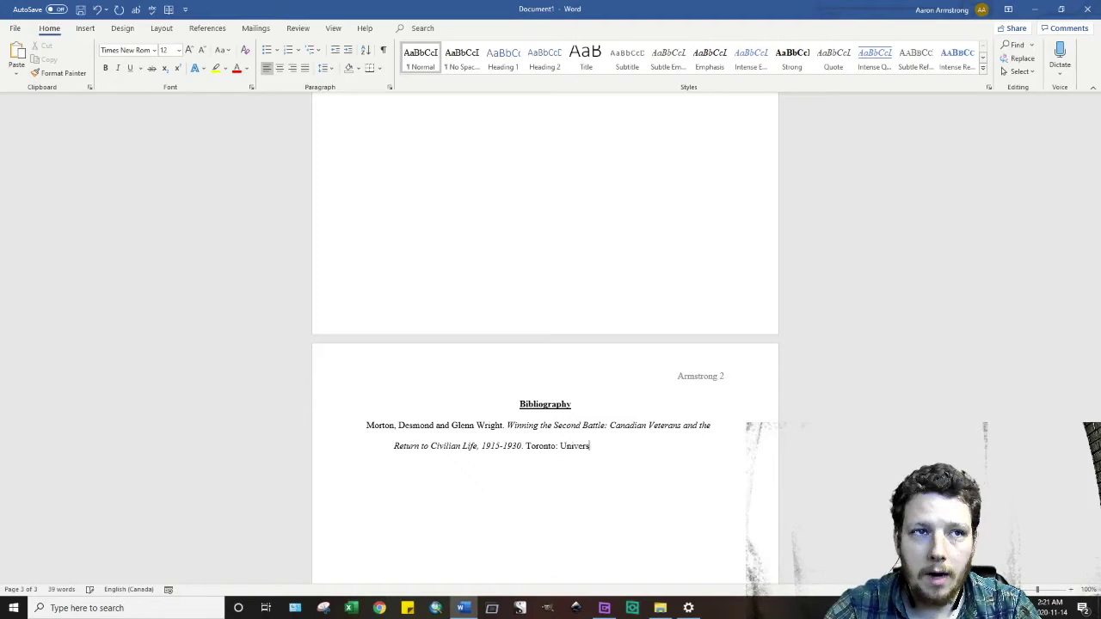
pyautogui.write('ity of To')
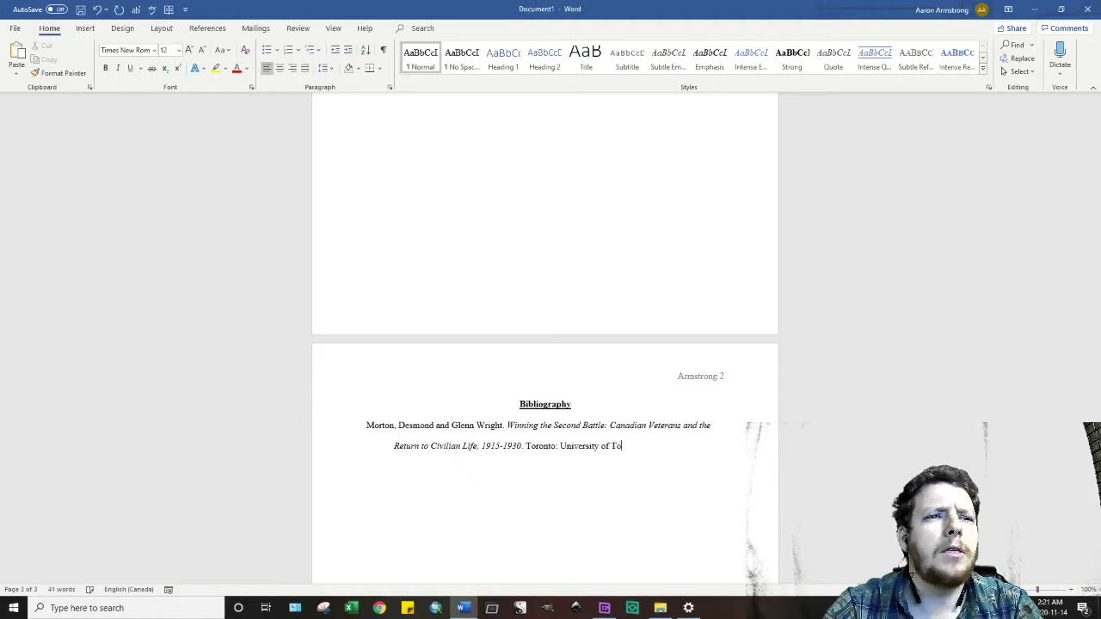
pyautogui.write('ronto Press, 1987')
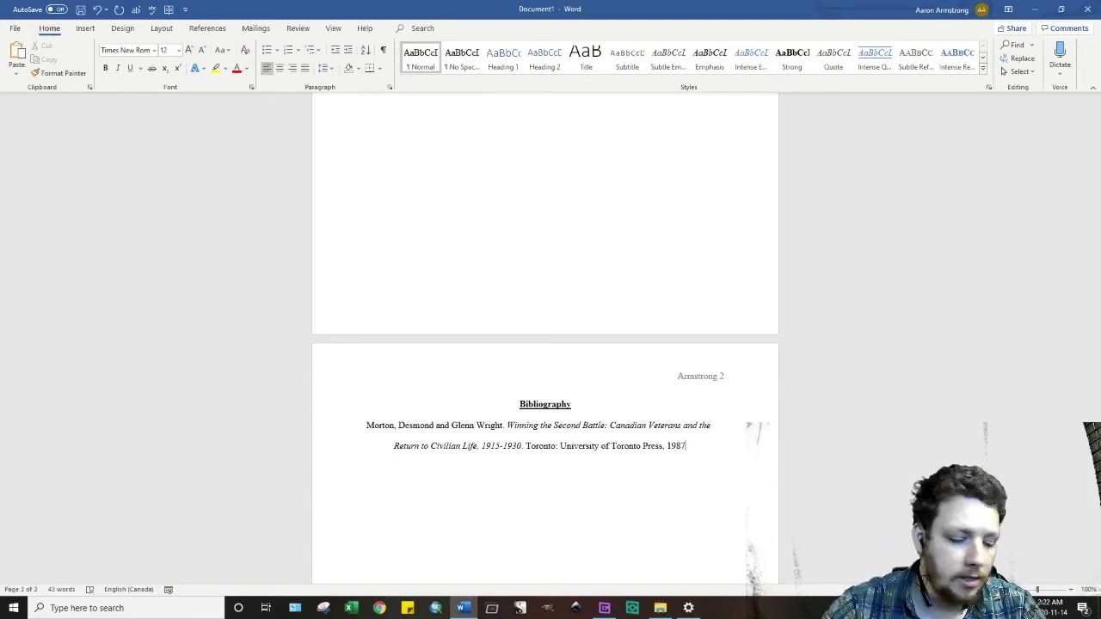
pyautogui.write('.')
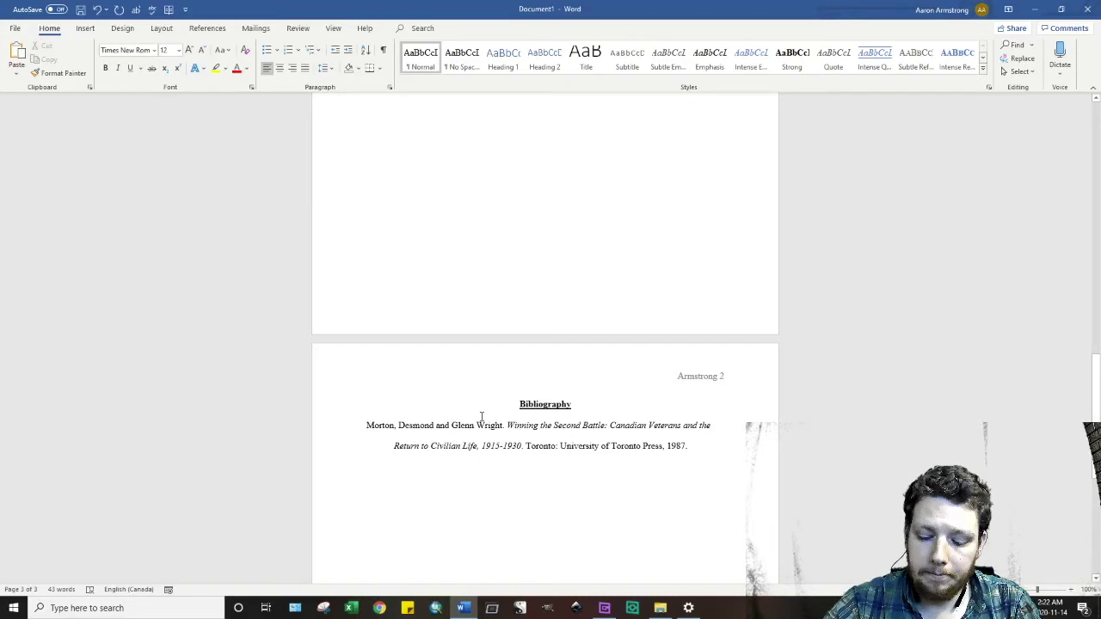
pyautogui.moveTo(504, 425); pyautogui.dragTo(438, 425)
pyautogui.press('BackSpace')
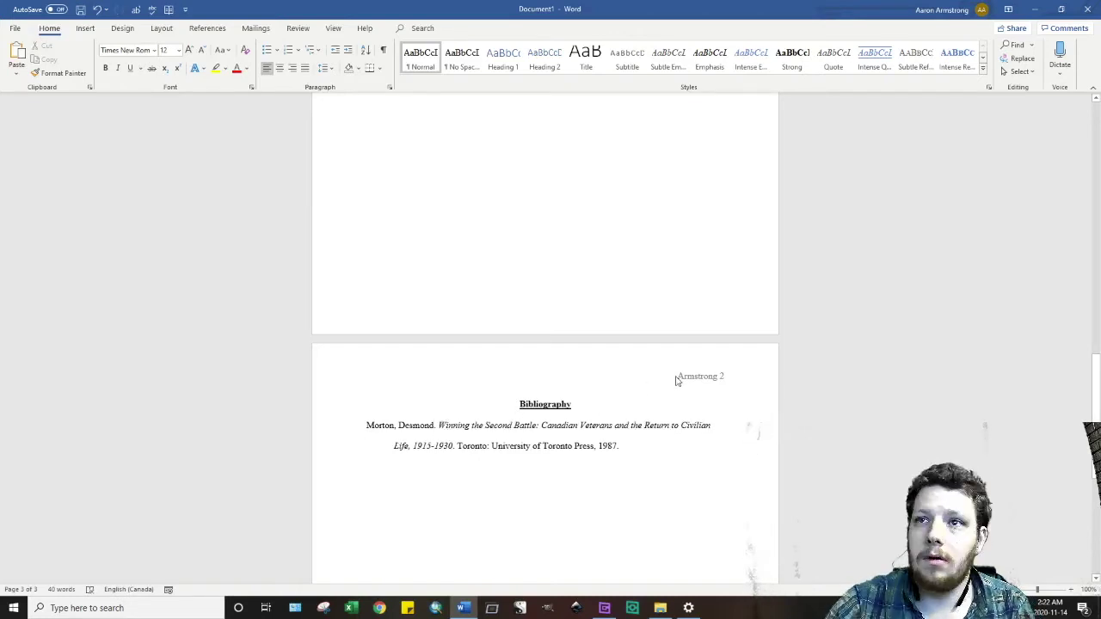
pyautogui.hotkey('ctrl', 'z')
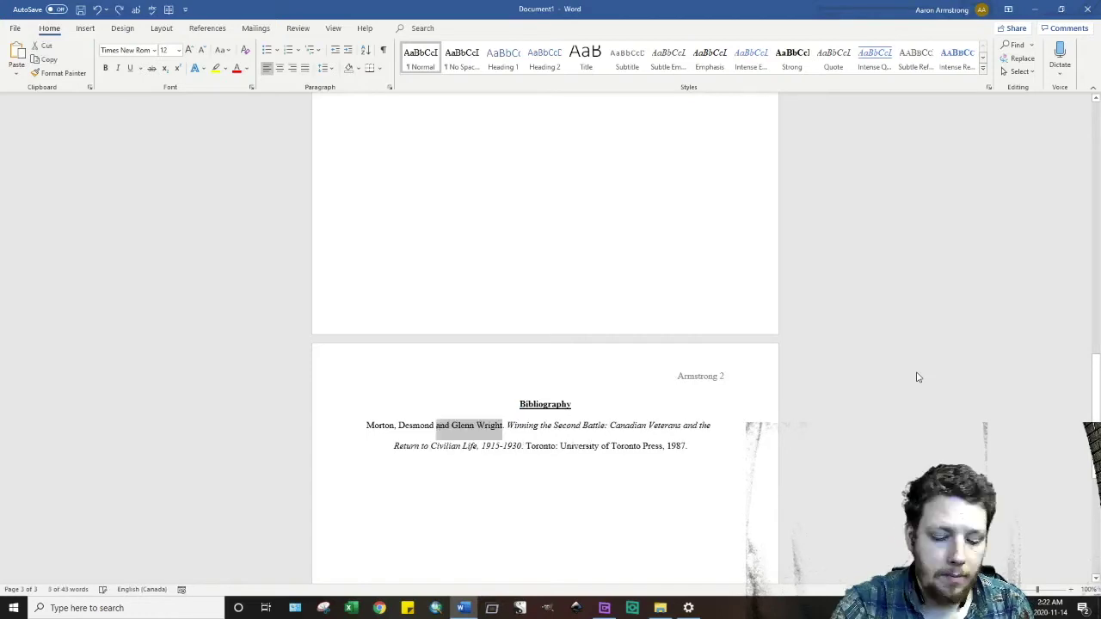
pyautogui.click(714, 446)
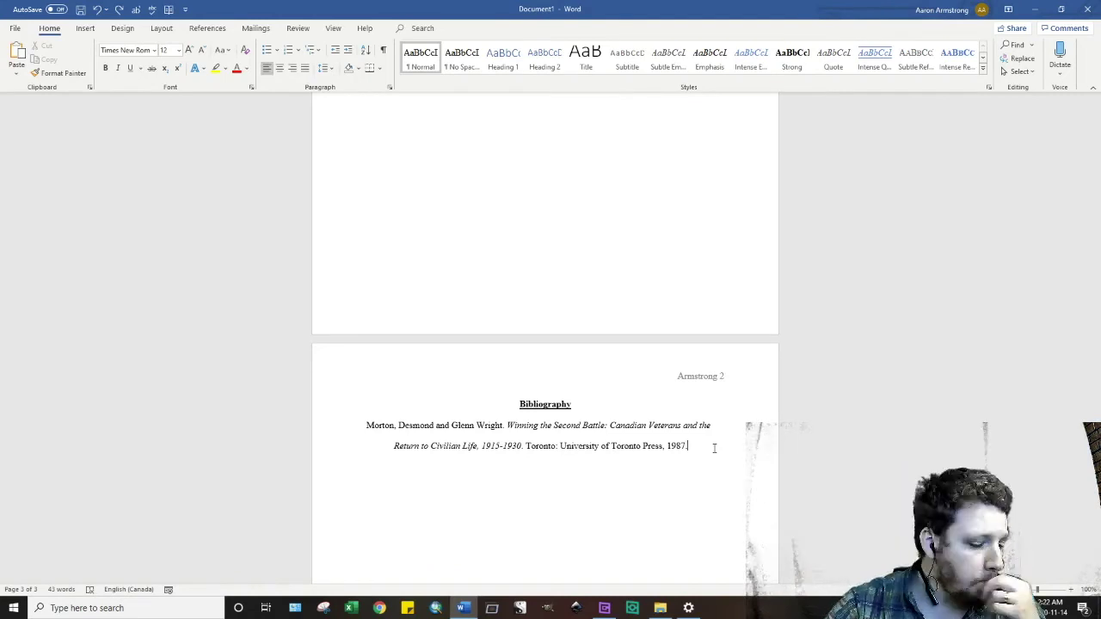
# - Add a second entry citing 'The Whole Town's Gawking…' in italic The Yale Journal of Criticism
pyautogui.press('Return')
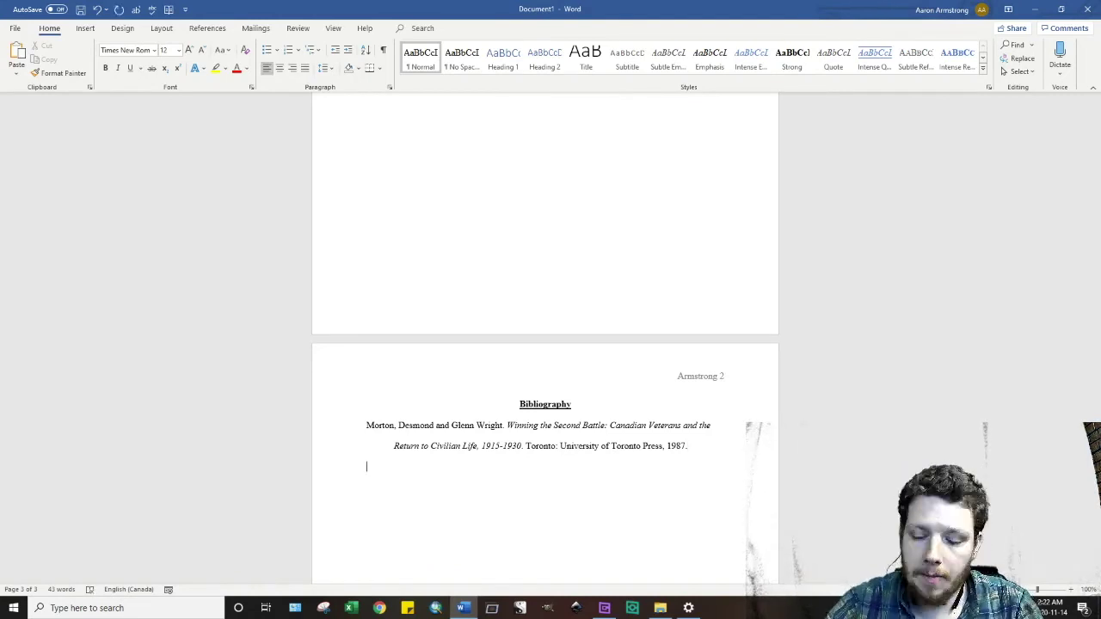
pyautogui.write('Gunning, T')
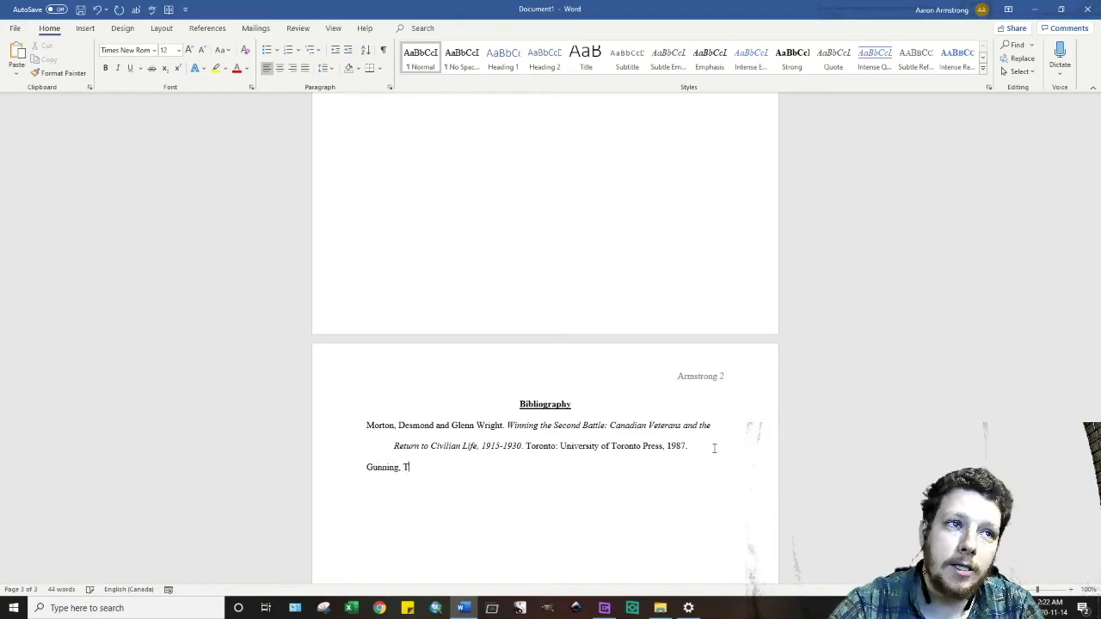
pyautogui.write('om.')
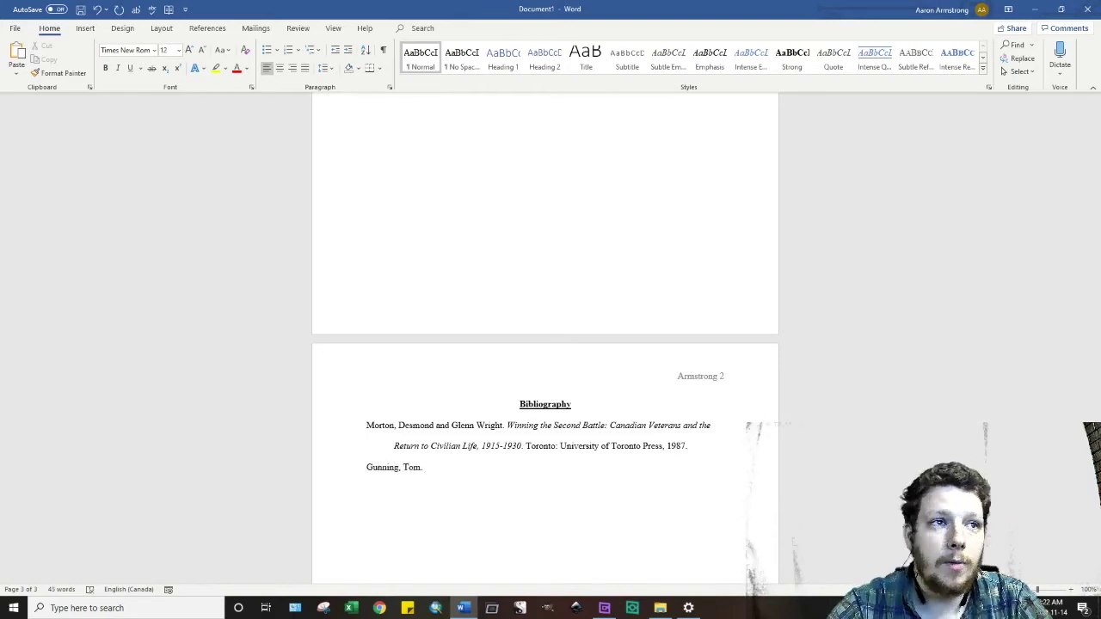
pyautogui.write(' "')
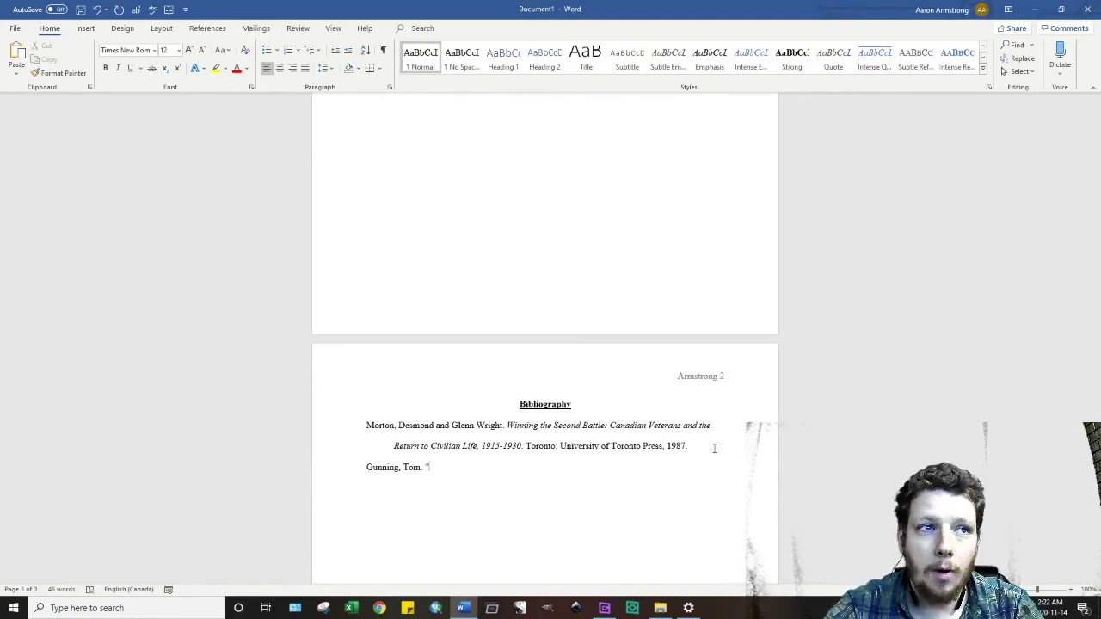
pyautogui.write('The Whole')
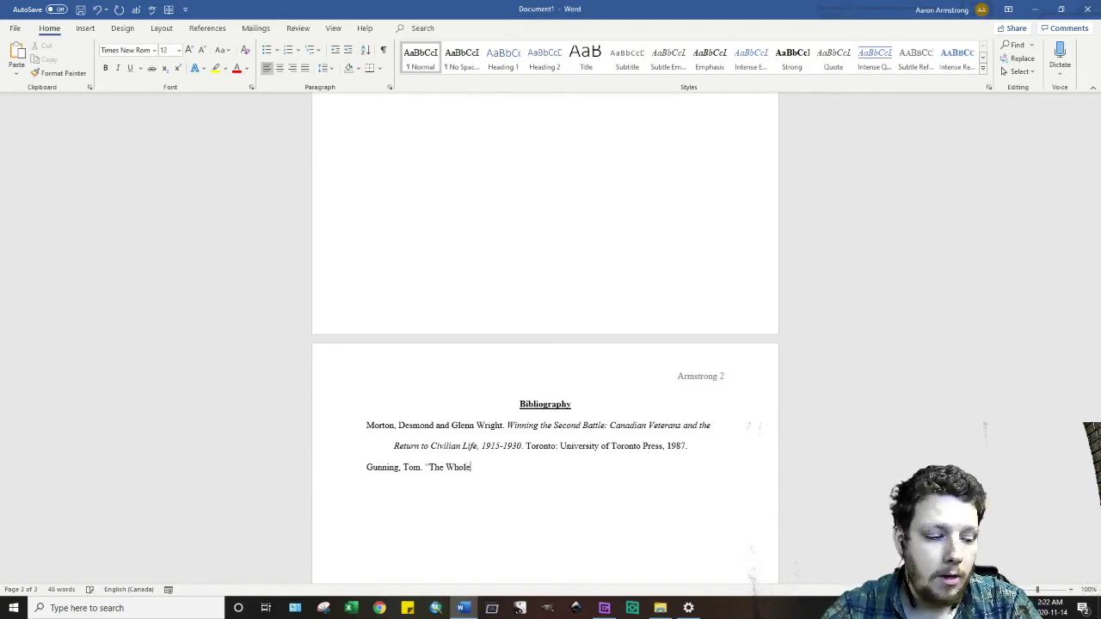
pyautogui.write(" Town's Ga")
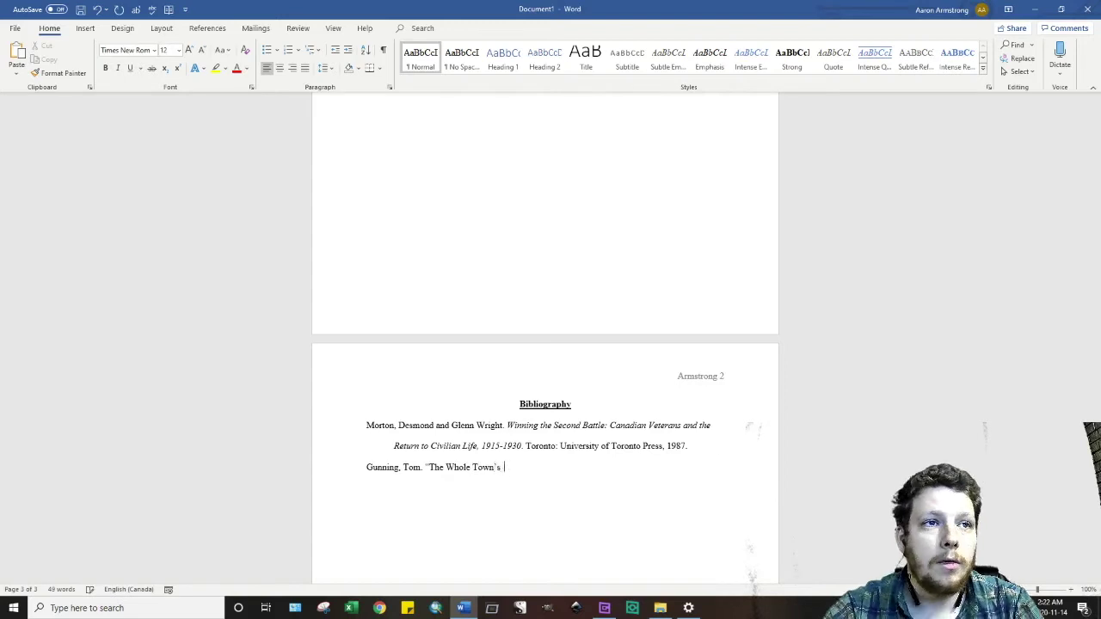
pyautogui.write('wking')
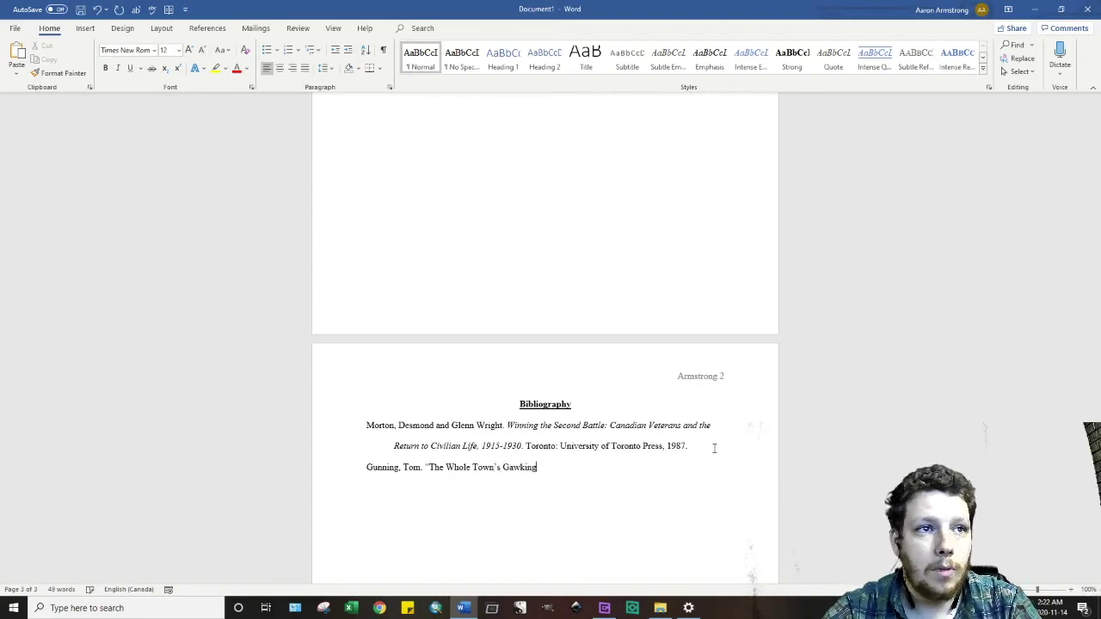
pyautogui.write(': Early ')
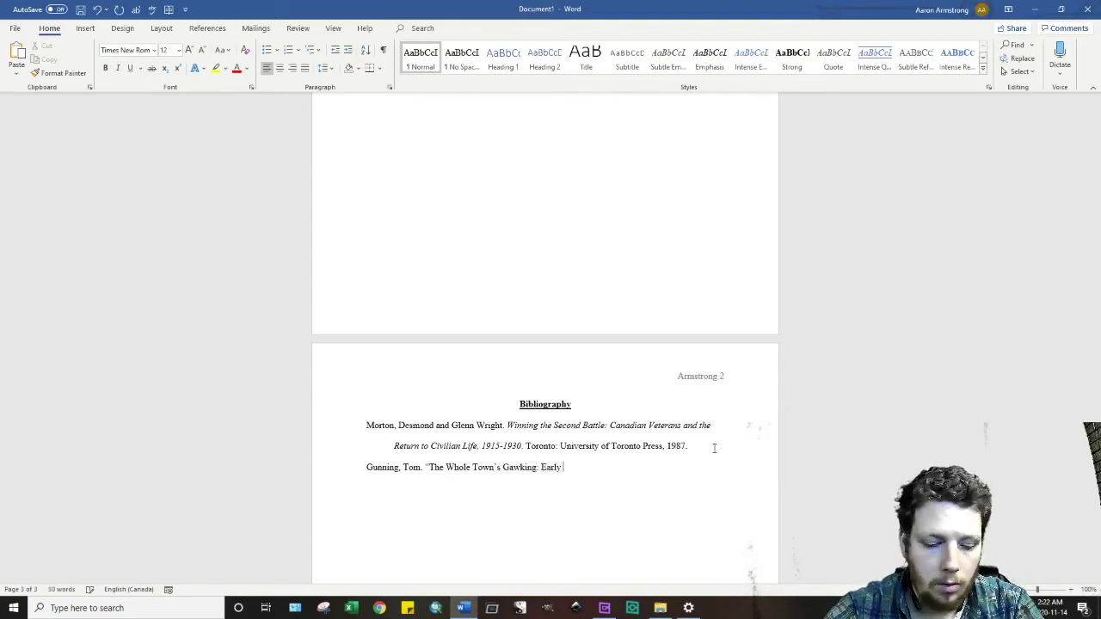
pyautogui.write('Cinema and ')
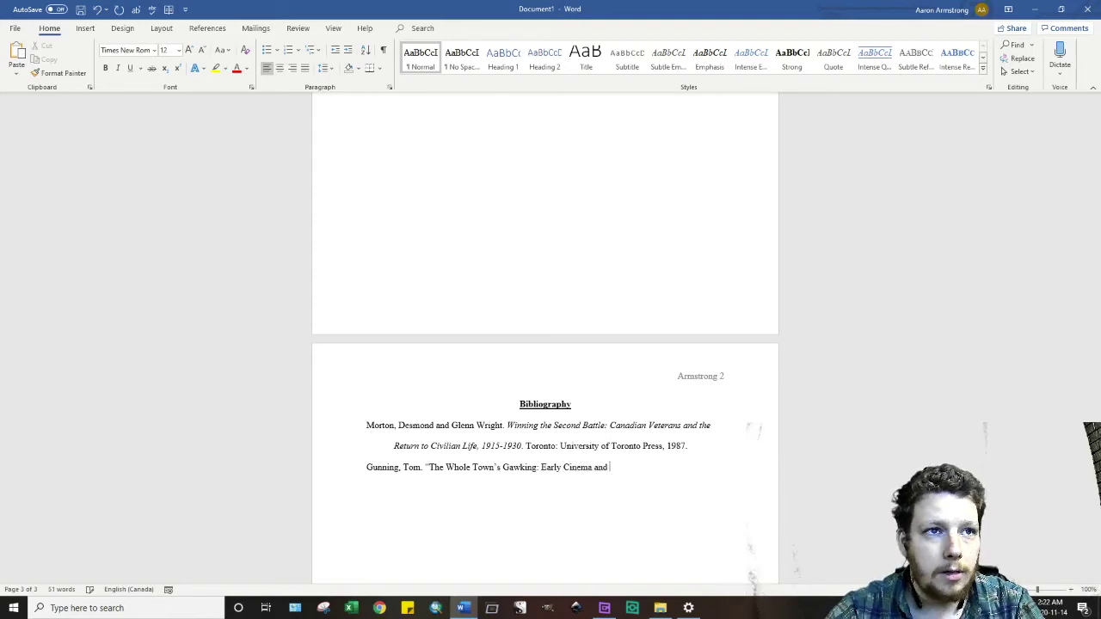
pyautogui.write('the Visual Exp')
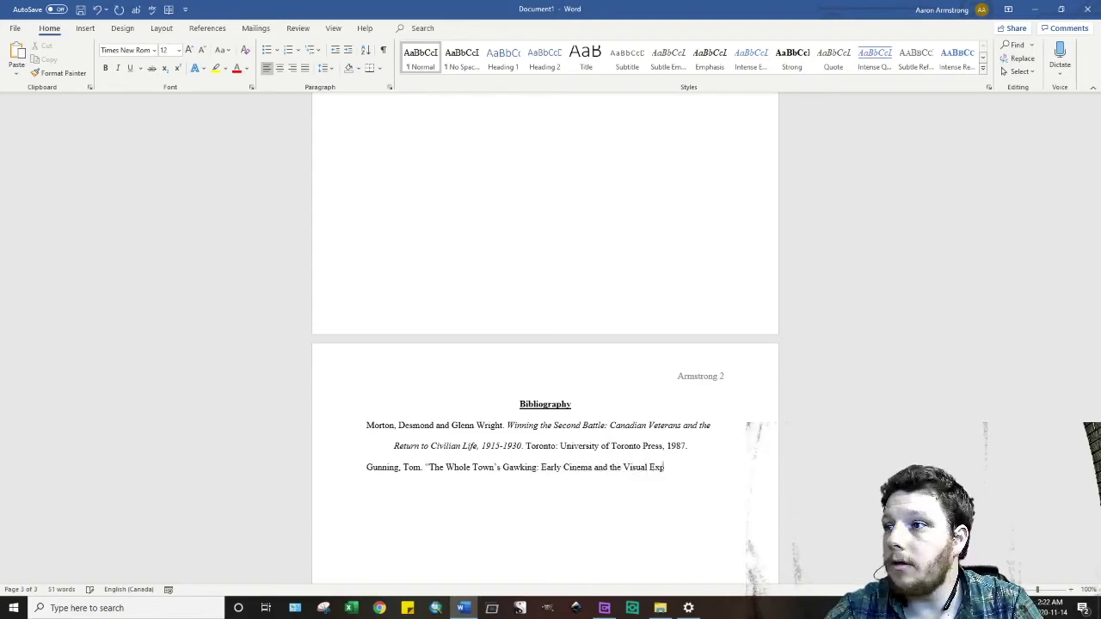
pyautogui.write('erience')
pyautogui.write(' of Modernit')
pyautogui.write('y."')
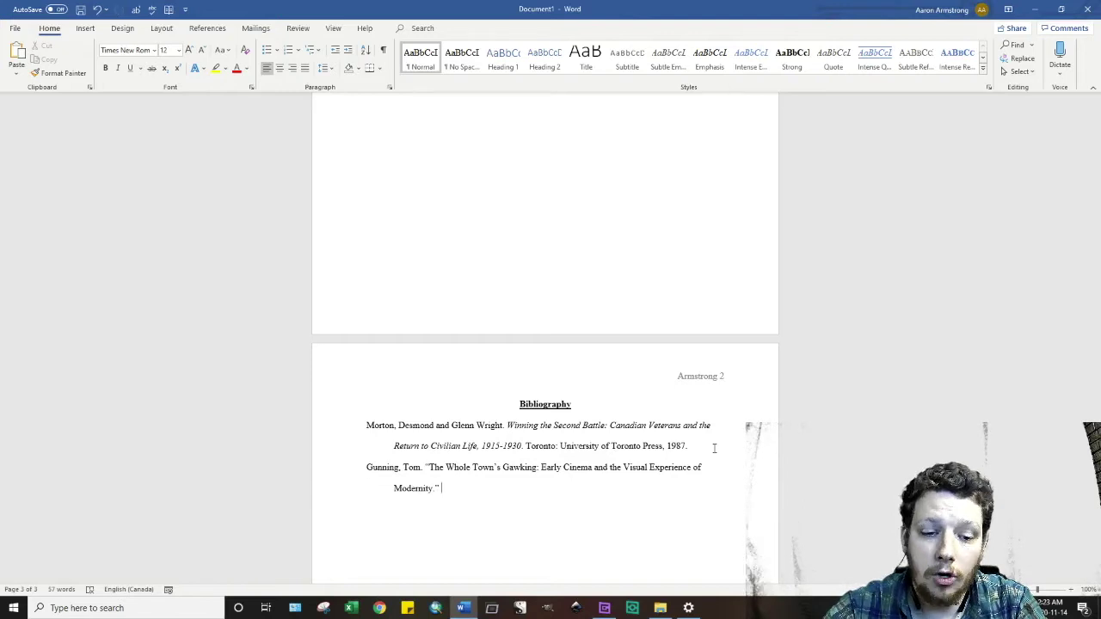
pyautogui.hotkey('ctrl', 'i')
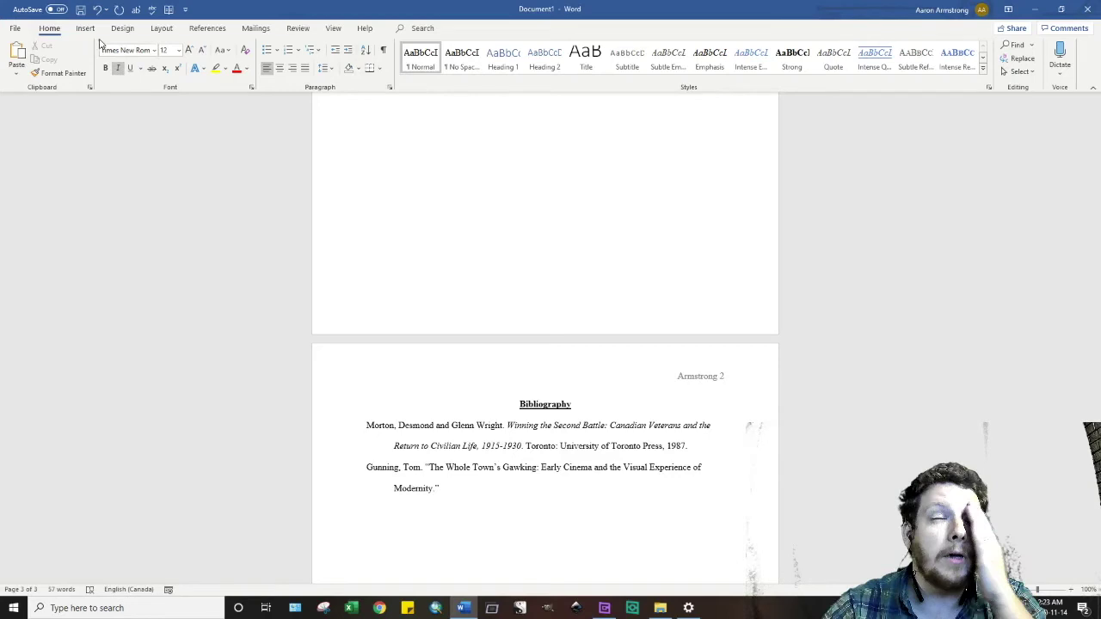
pyautogui.press('Return')
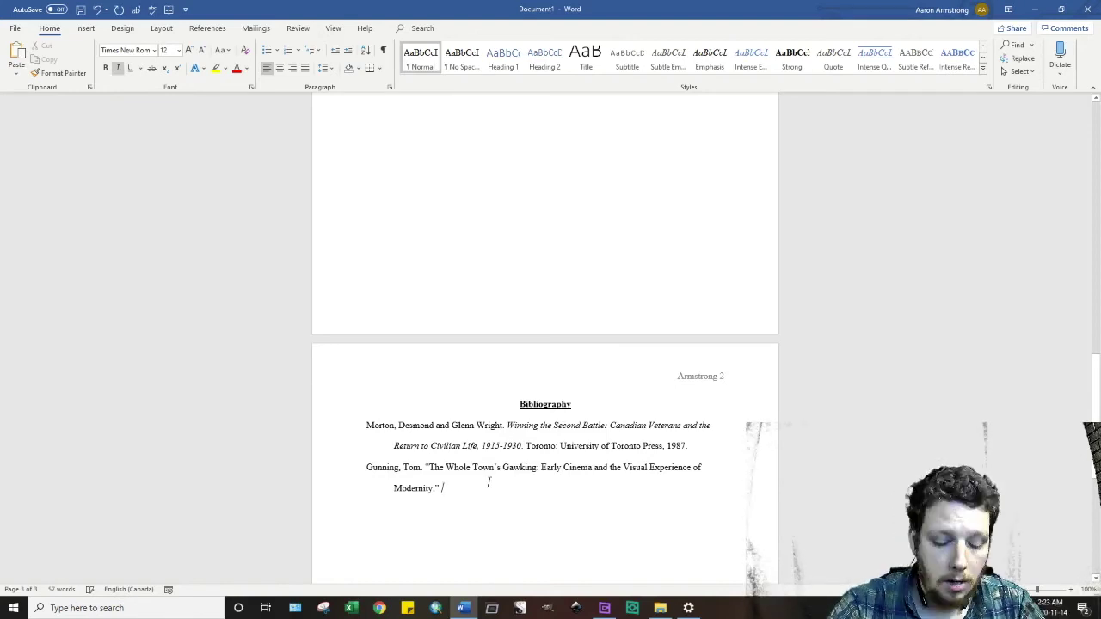
pyautogui.hotkey('ctrl', 'i')
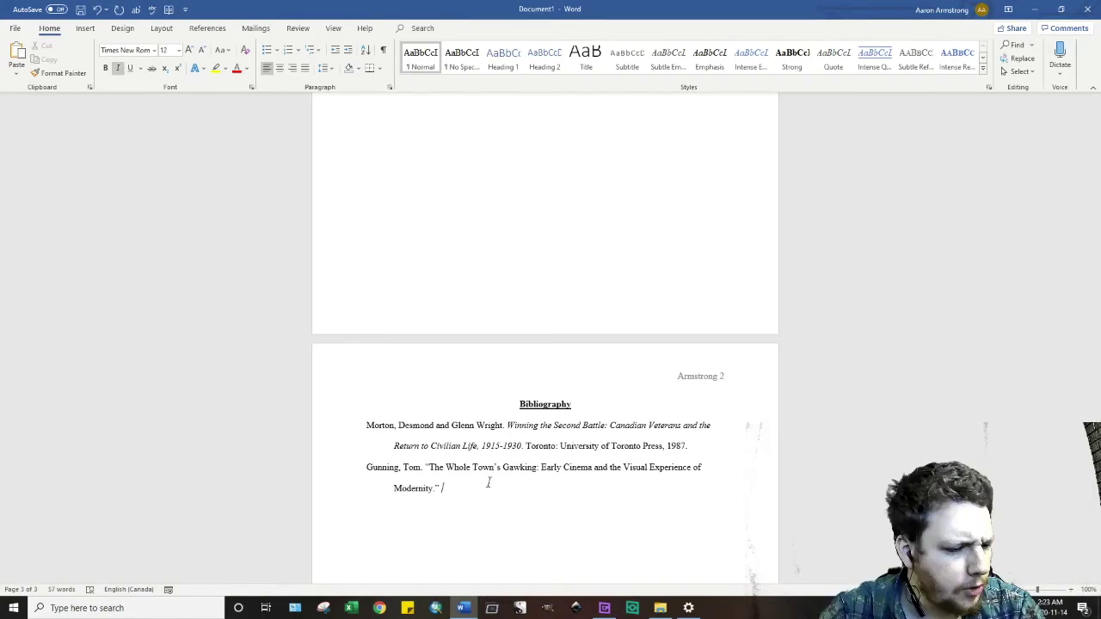
pyautogui.write('The Y')
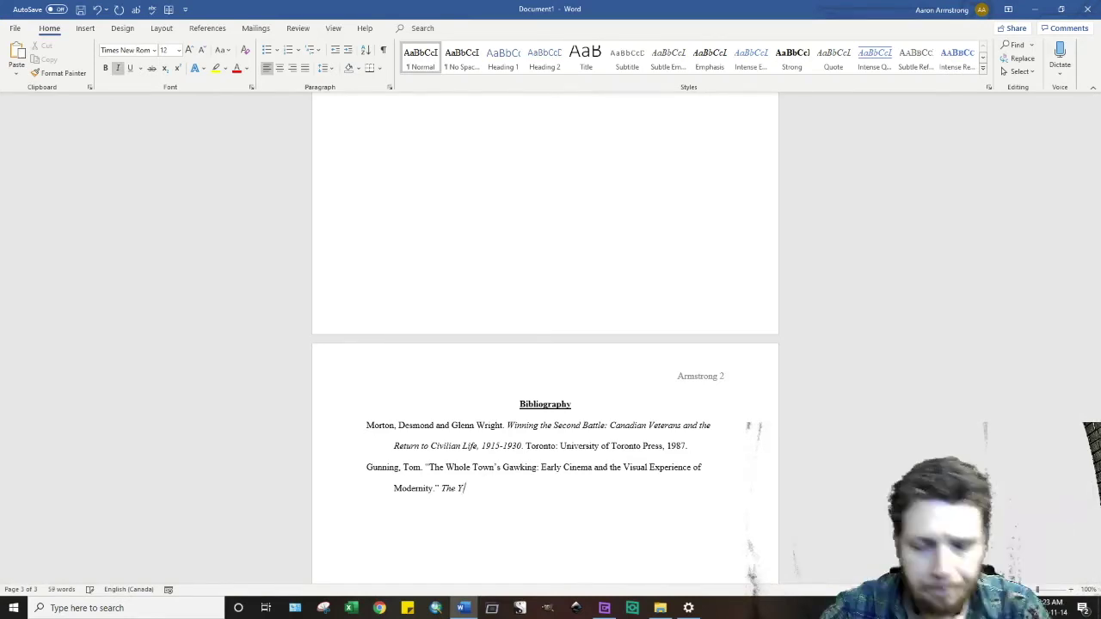
pyautogui.write('ale Journal of C')
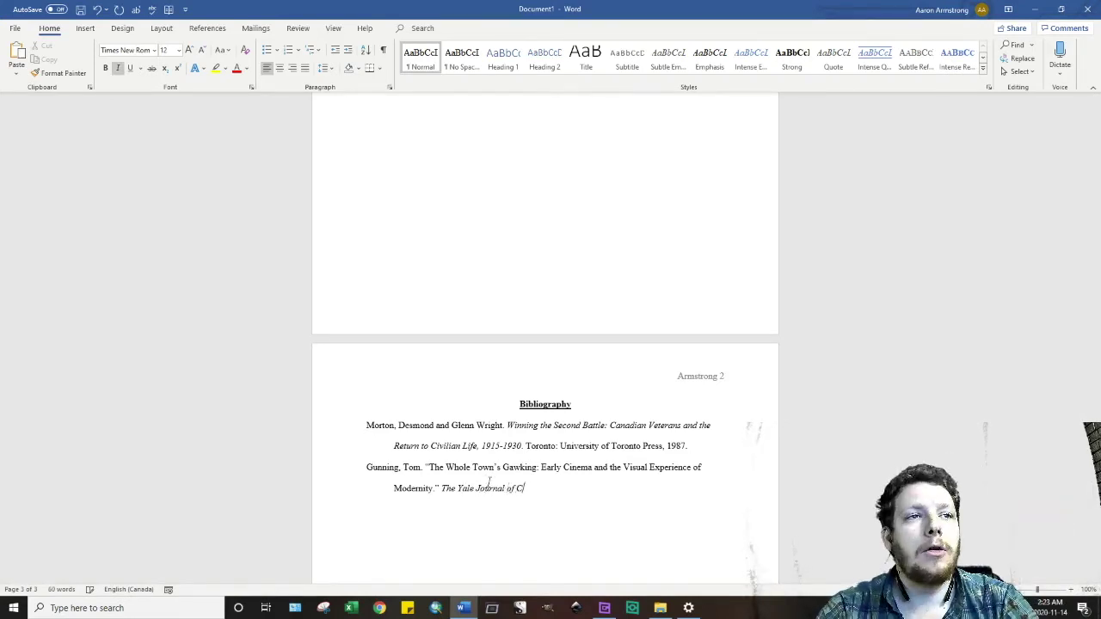
pyautogui.write('riticism')
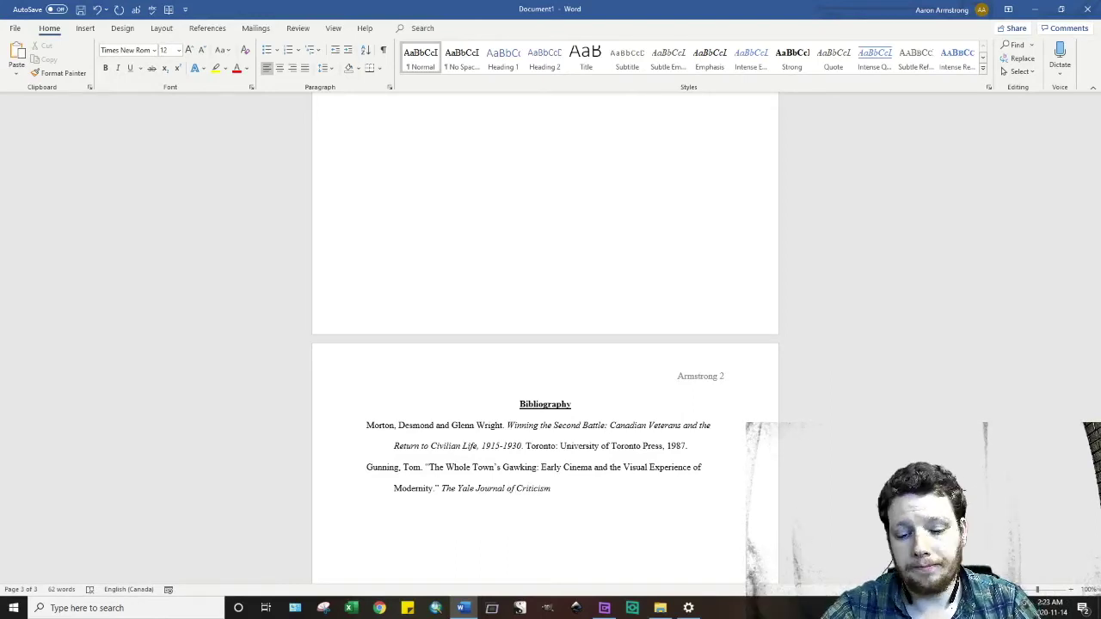
pyautogui.write('v')
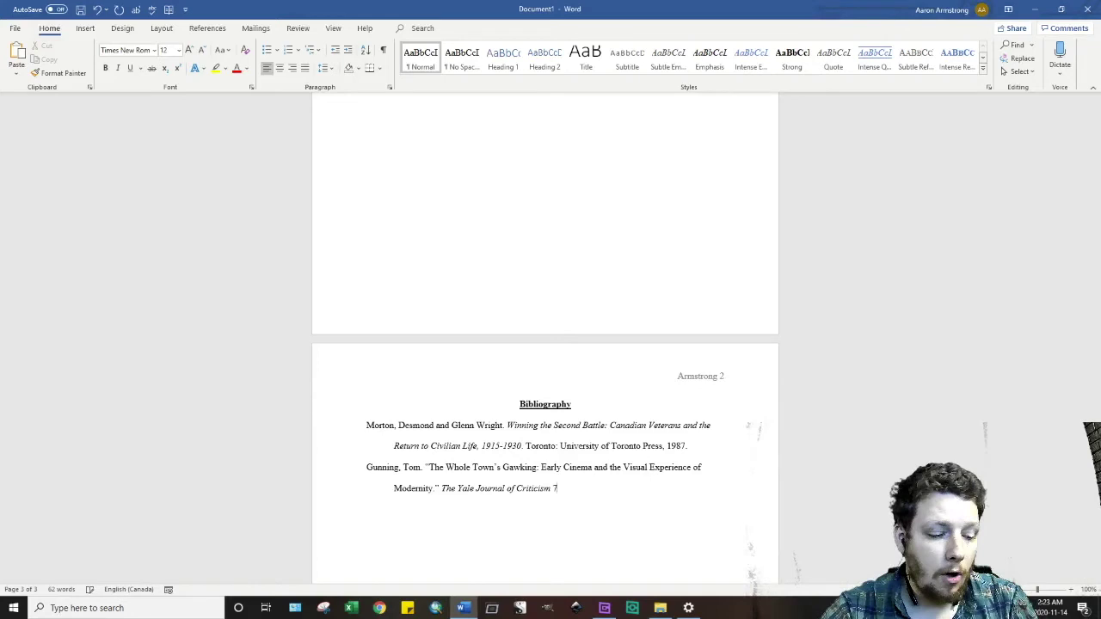
pyautogui.write('ol.')
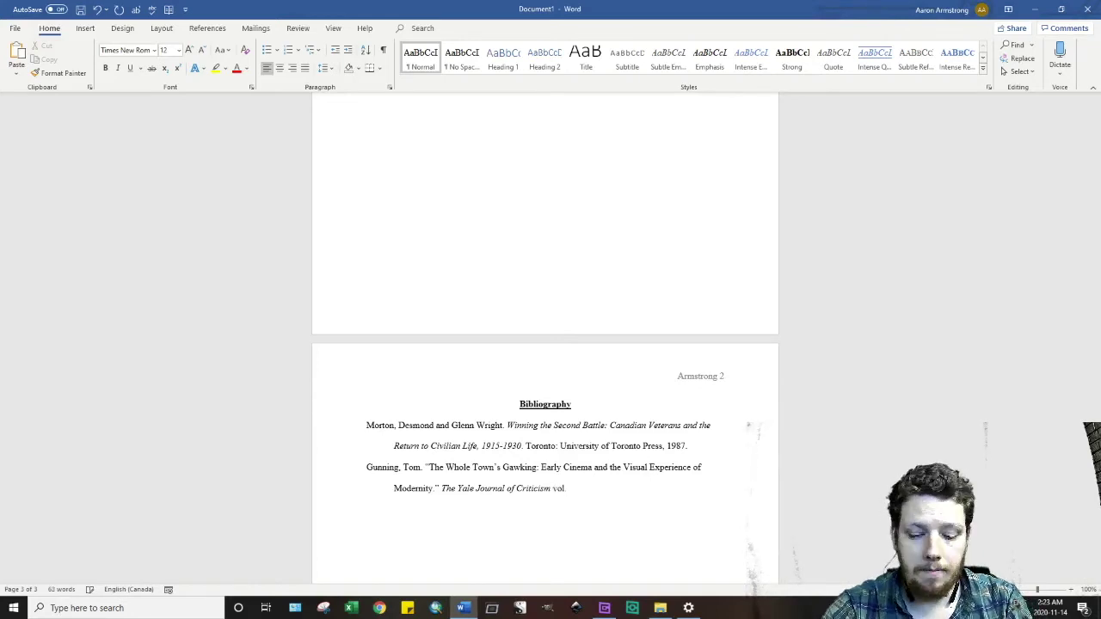
pyautogui.write('7, no')
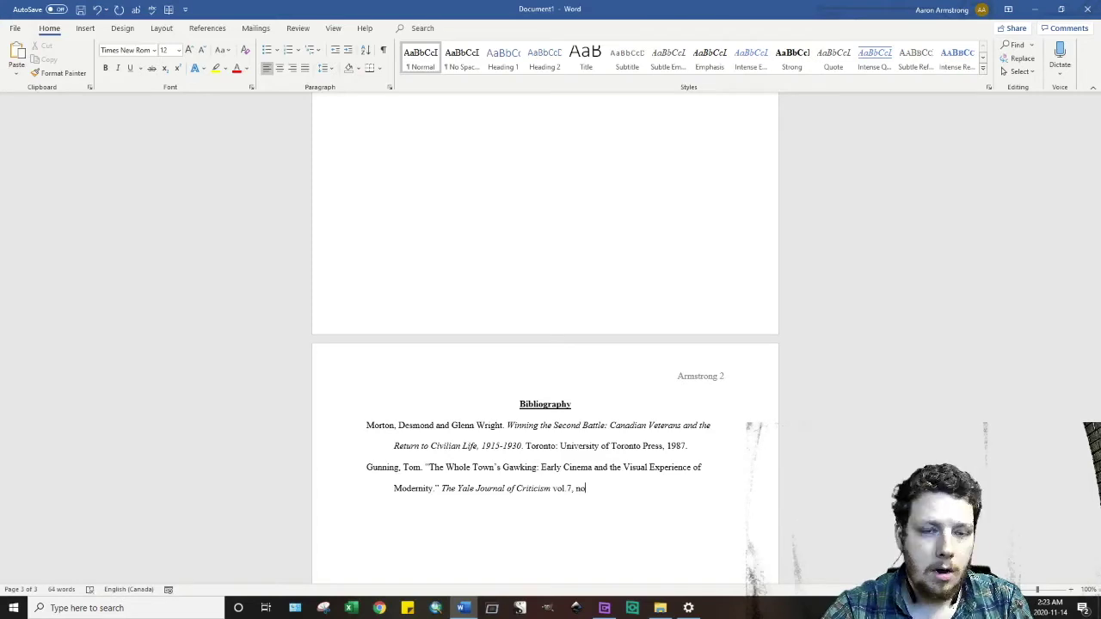
pyautogui.write('.2')
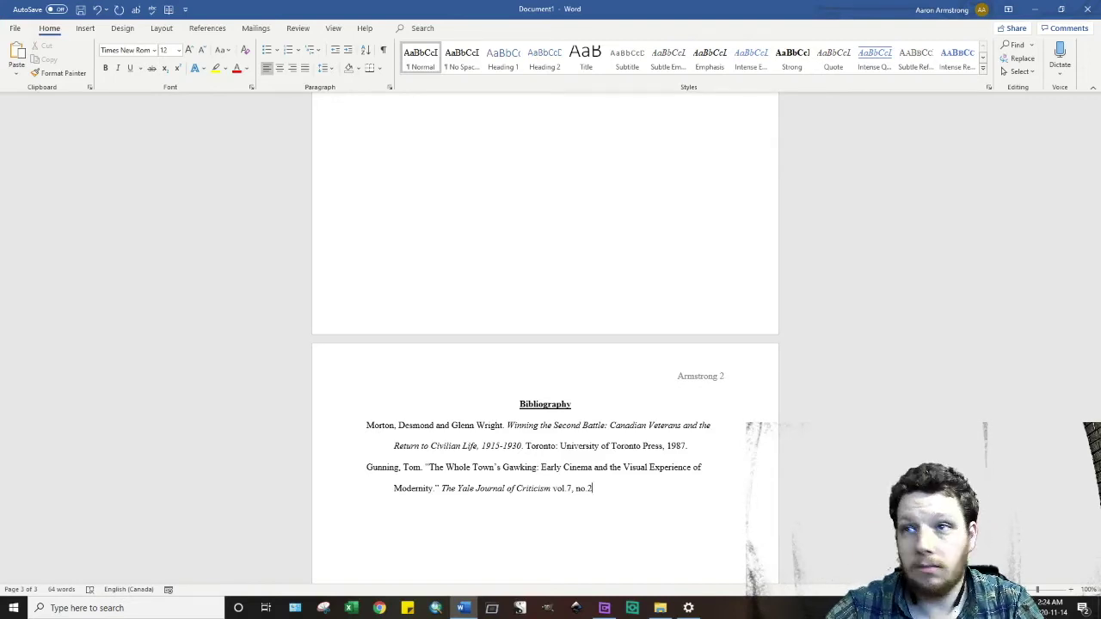
pyautogui.press('BackSpace')
pyautogui.press('BackSpace')
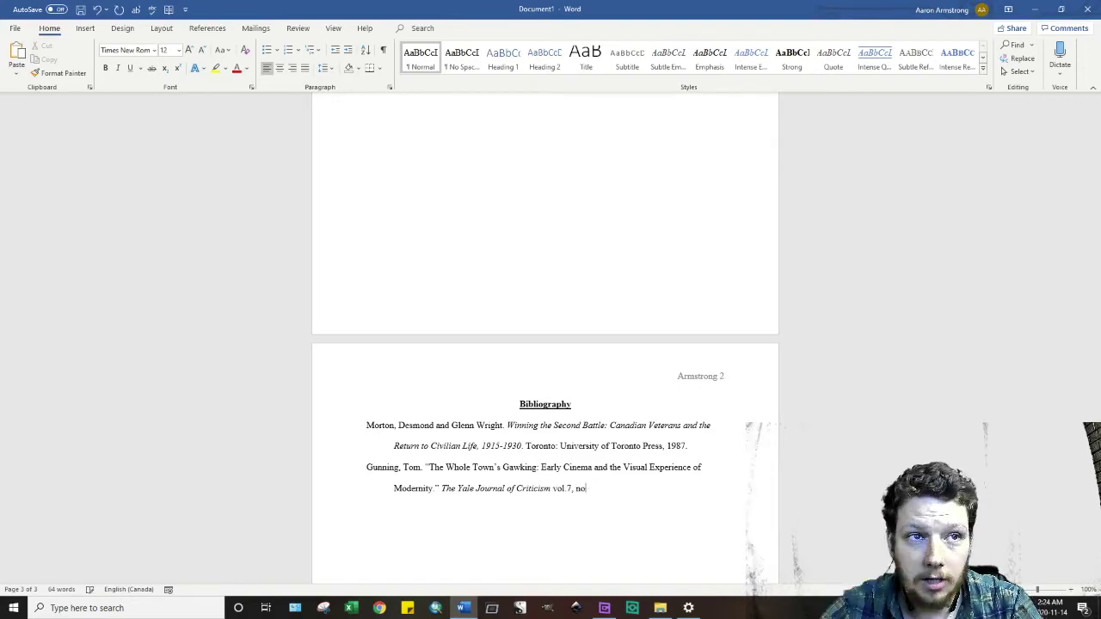
pyautogui.press('BackSpace')
pyautogui.press('BackSpace')
pyautogui.press('BackSpace')
pyautogui.press('BackSpace')
pyautogui.press('BackSpace')
pyautogui.press('BackSpace')
pyautogui.press('BackSpace')
pyautogui.press('BackSpace')
pyautogui.press('BackSpace')
pyautogui.press('BackSpace')
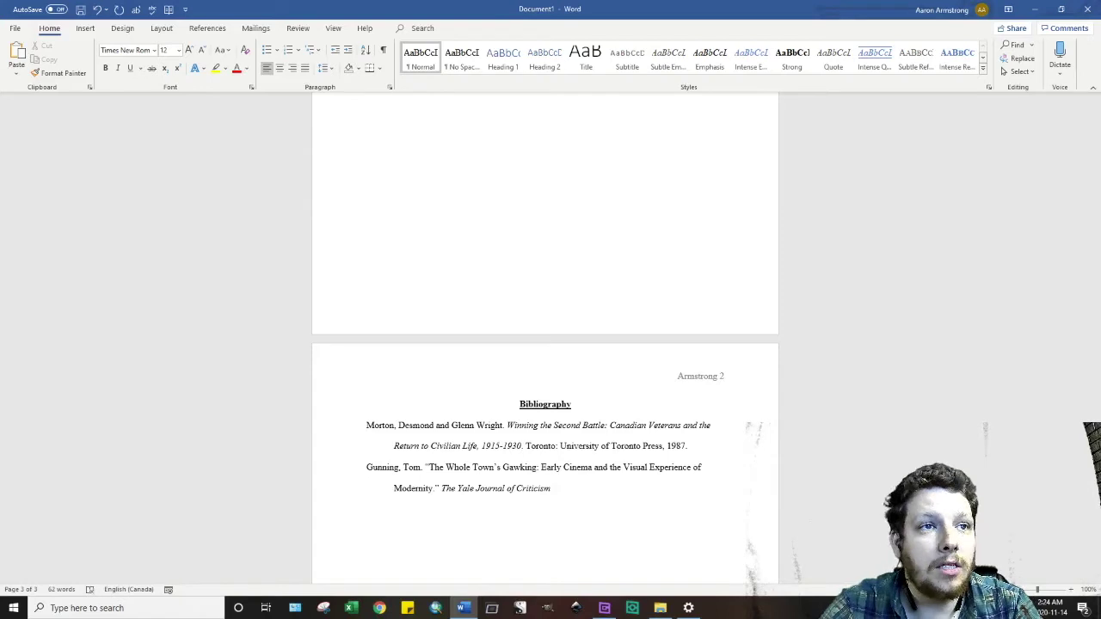
# - End the article entry with volume 7.2, year (1994) and pages 189-201
pyautogui.write('7')
pyautogui.write('.2')
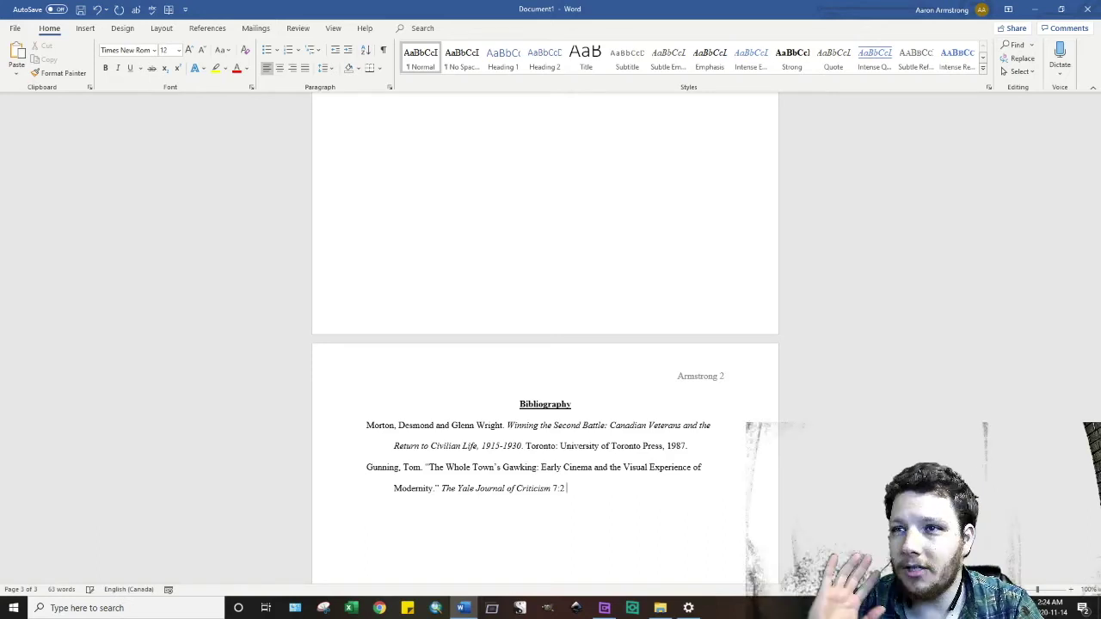
pyautogui.write('(')
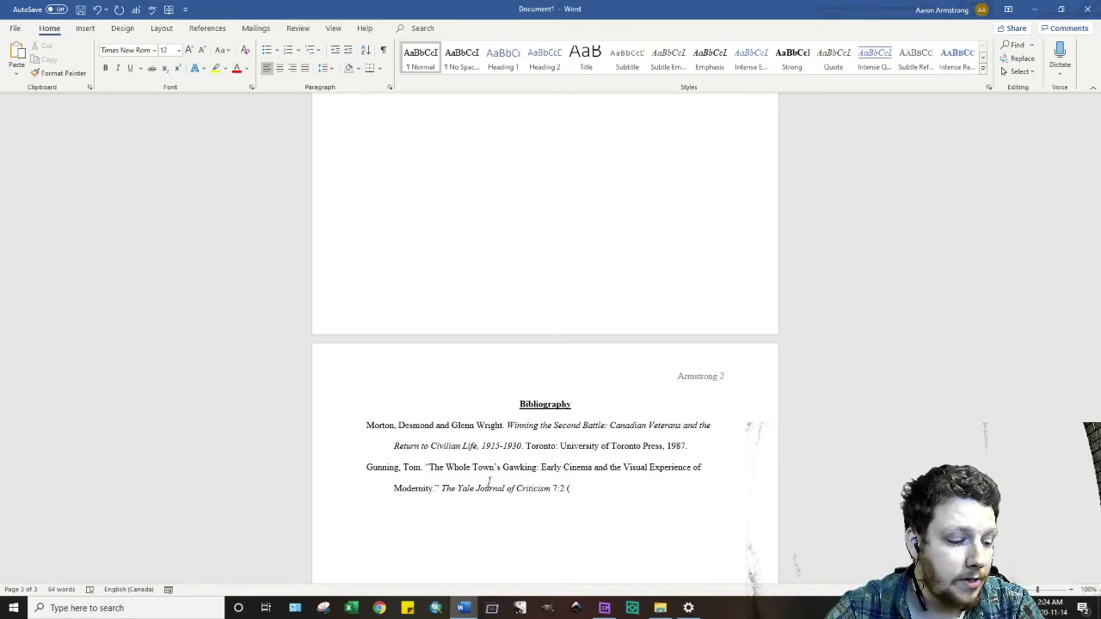
pyautogui.write('19')
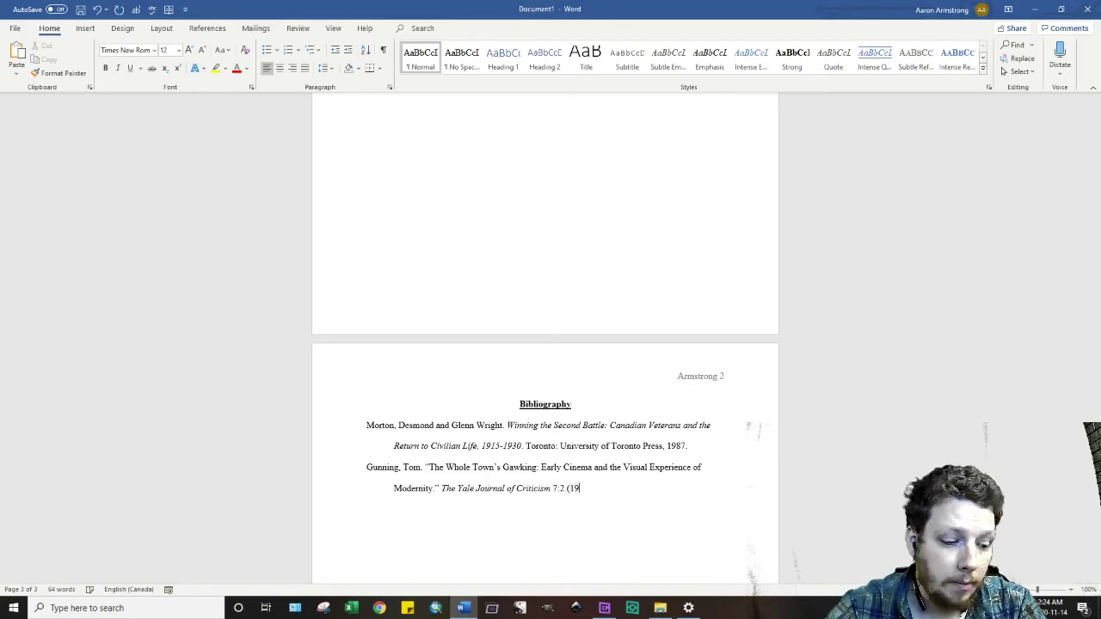
pyautogui.write('94')
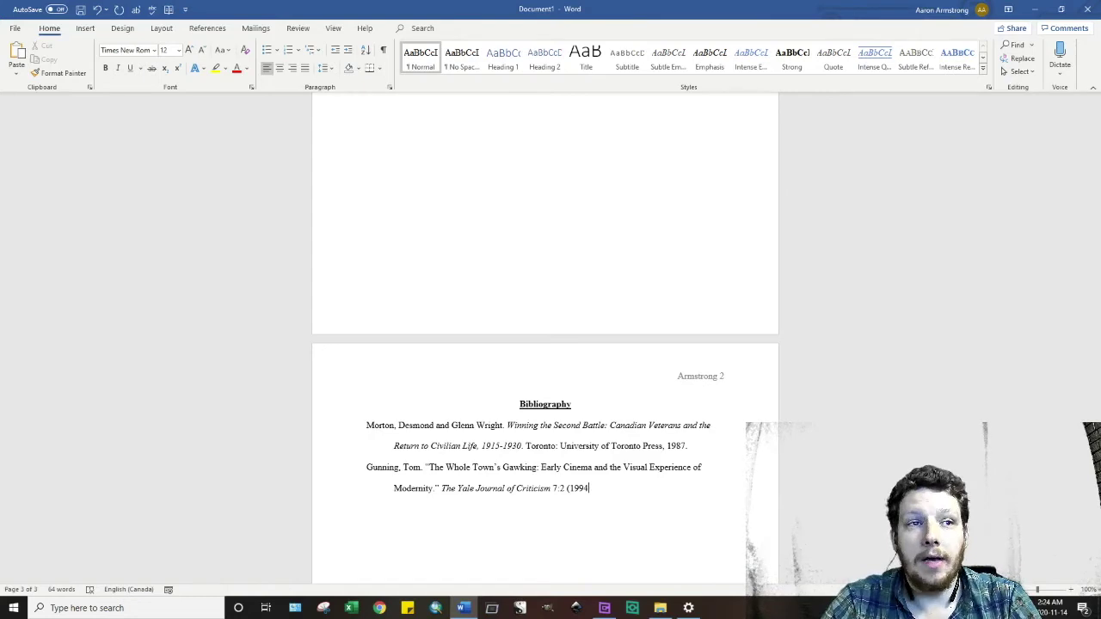
pyautogui.write('):')
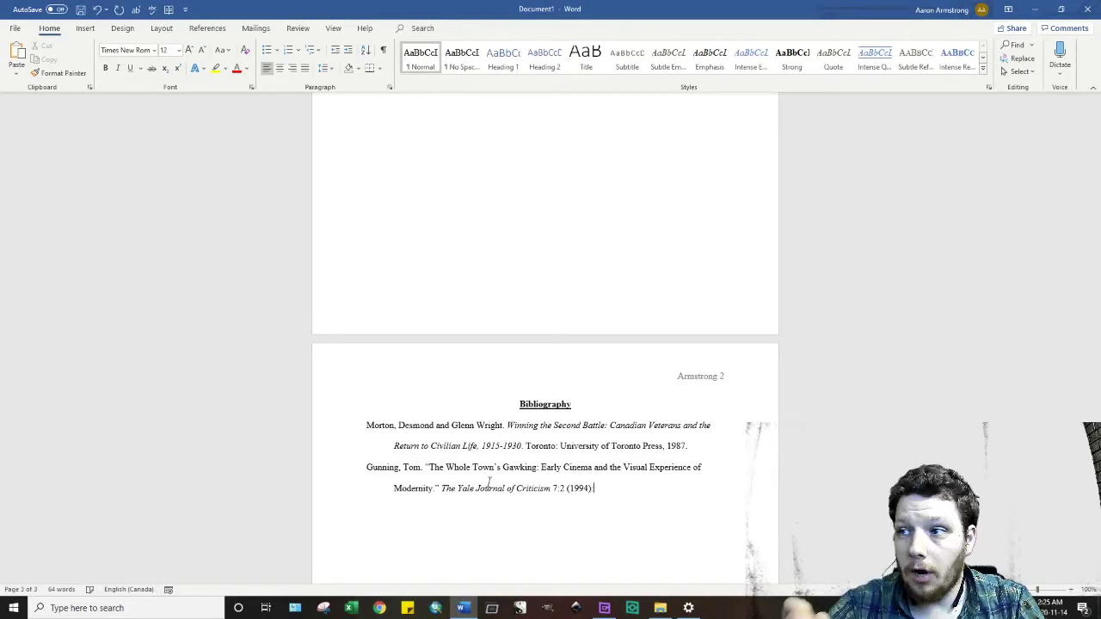
pyautogui.write('.')
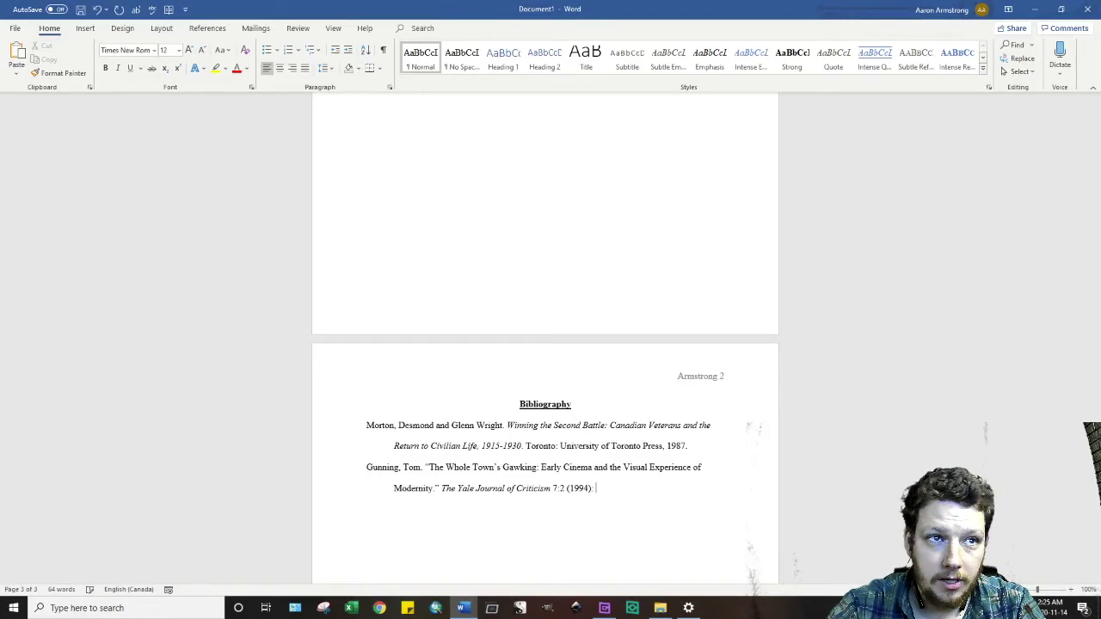
pyautogui.write(' 1')
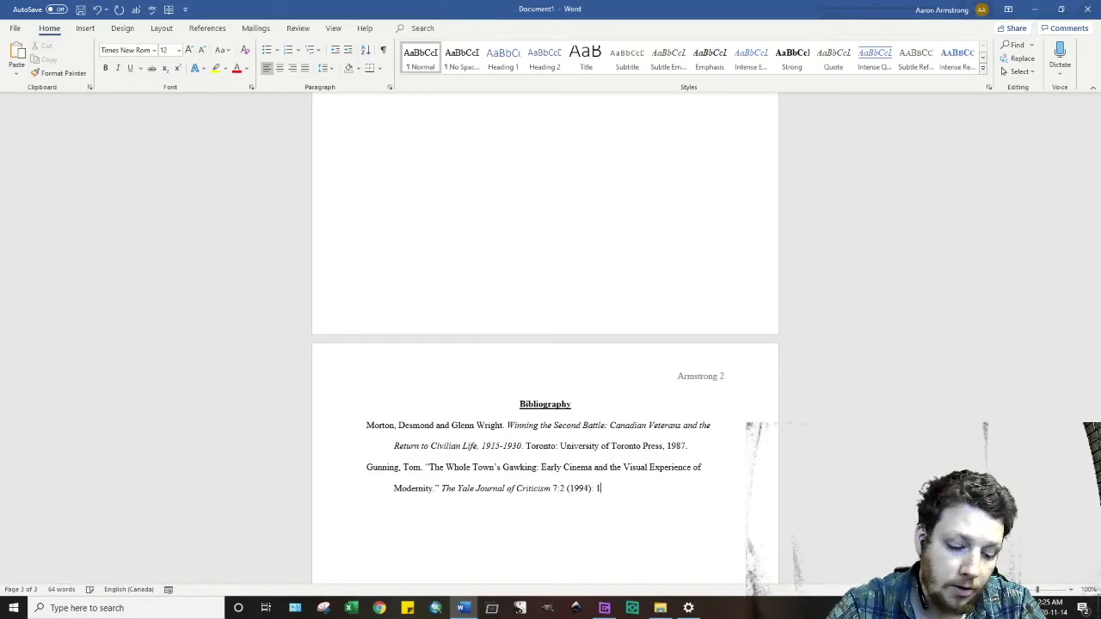
pyautogui.write('89-')
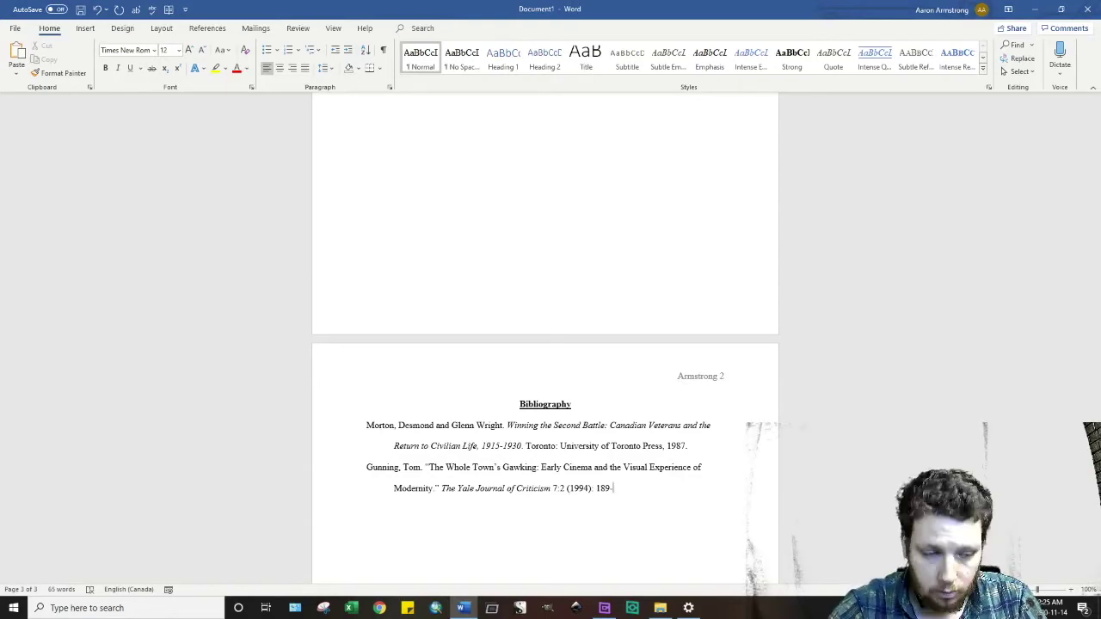
pyautogui.write('201.')
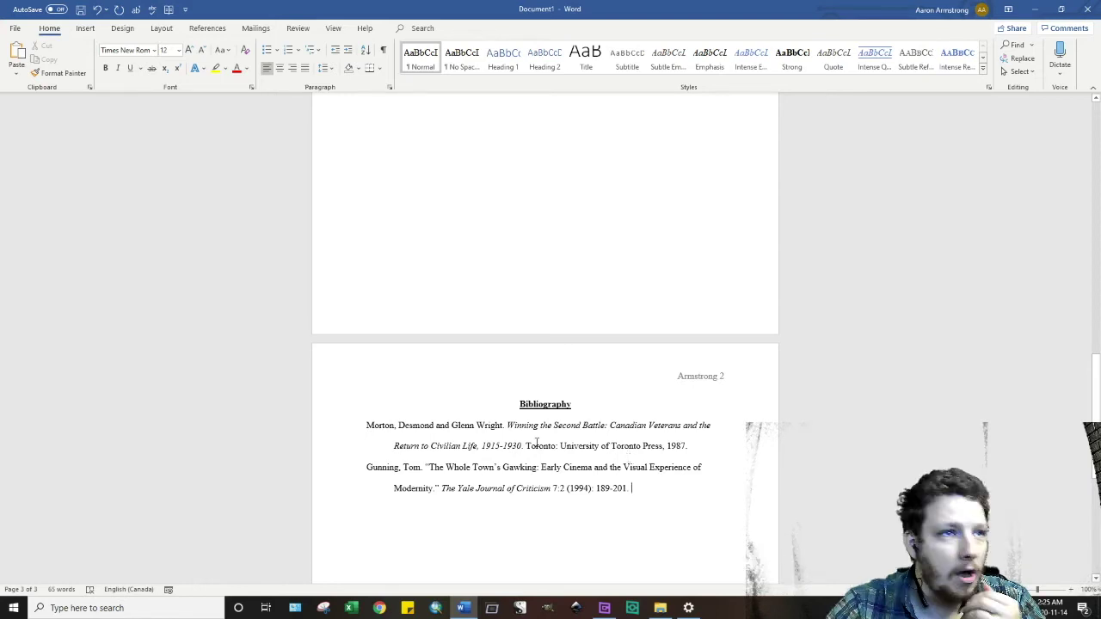
# - Add centred, underlined 'Primary' and 'Secondary' subheadings with a plain left-aligned blank line between
pyautogui.click(579, 406)
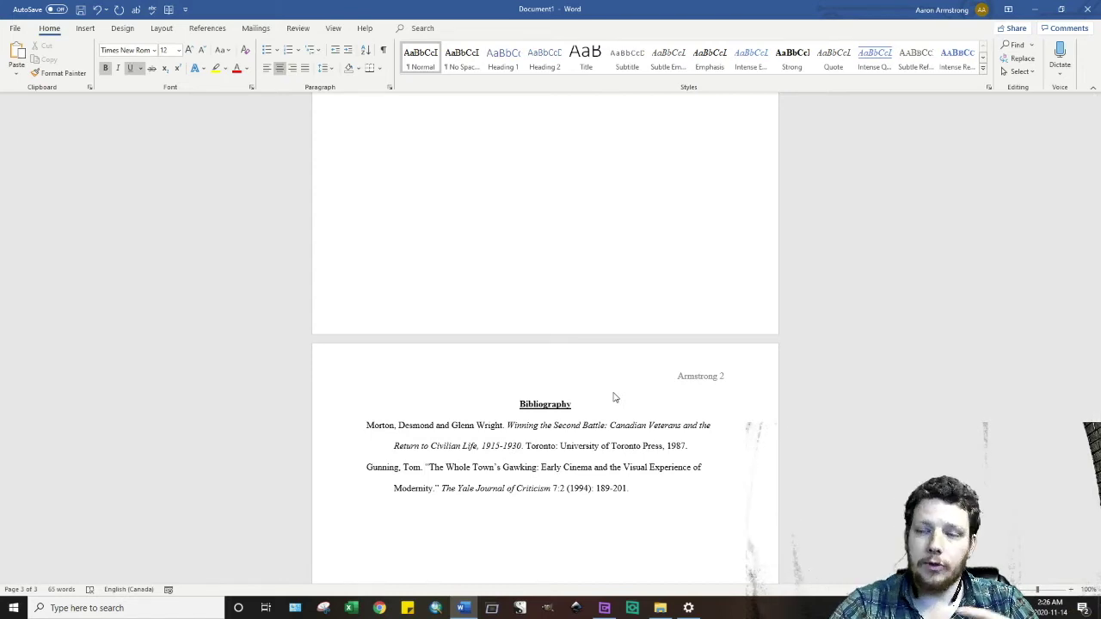
pyautogui.press('Return')
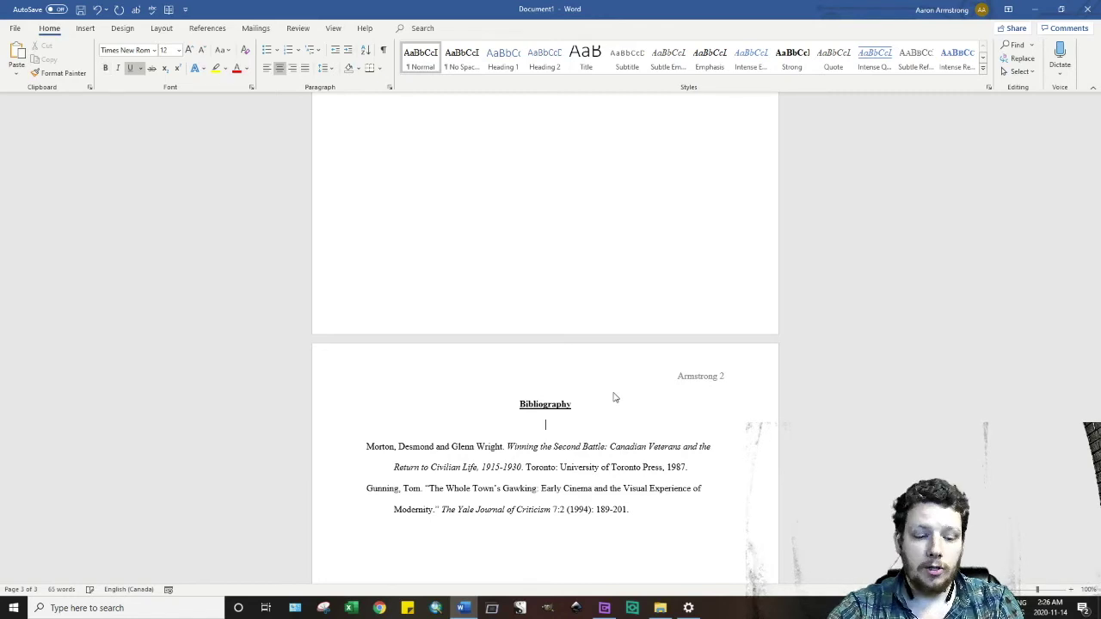
pyautogui.write('Primary')
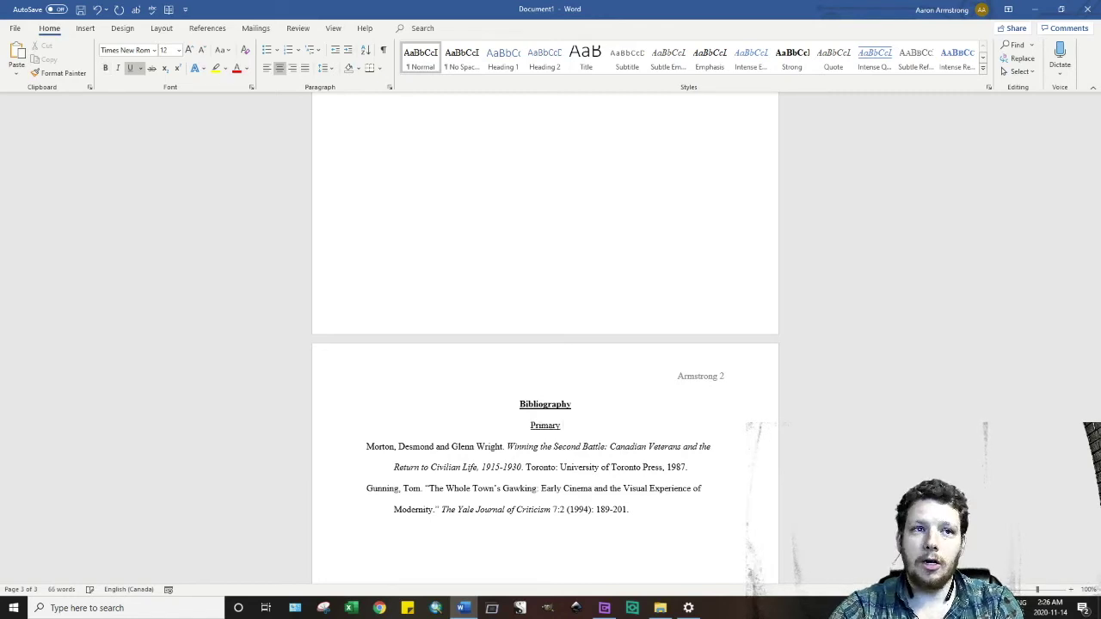
pyautogui.press('Return')
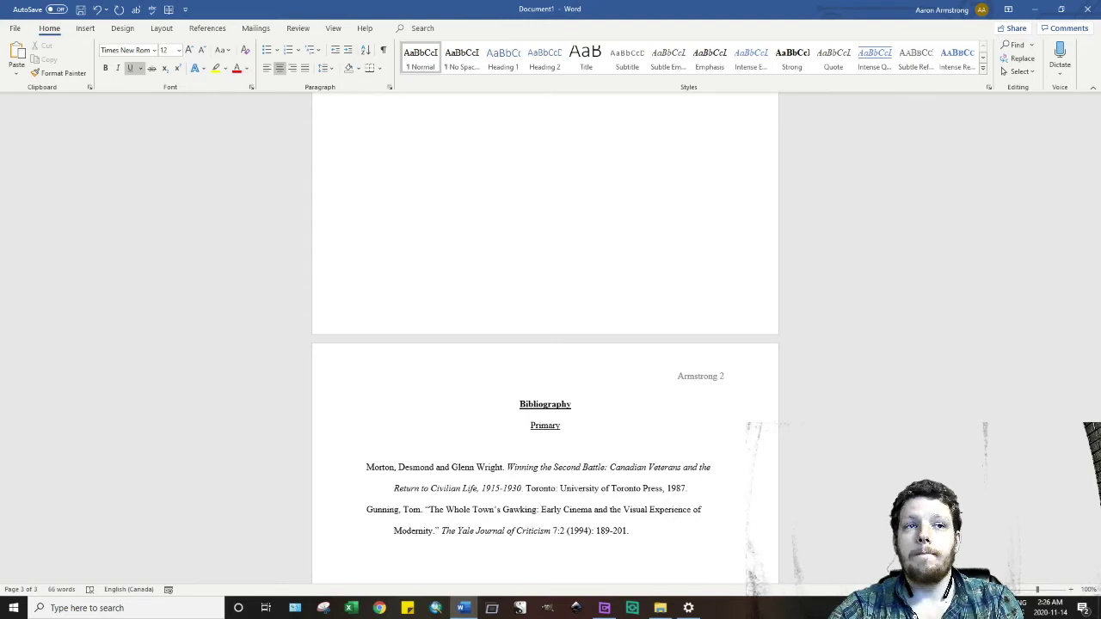
pyautogui.write('Se')
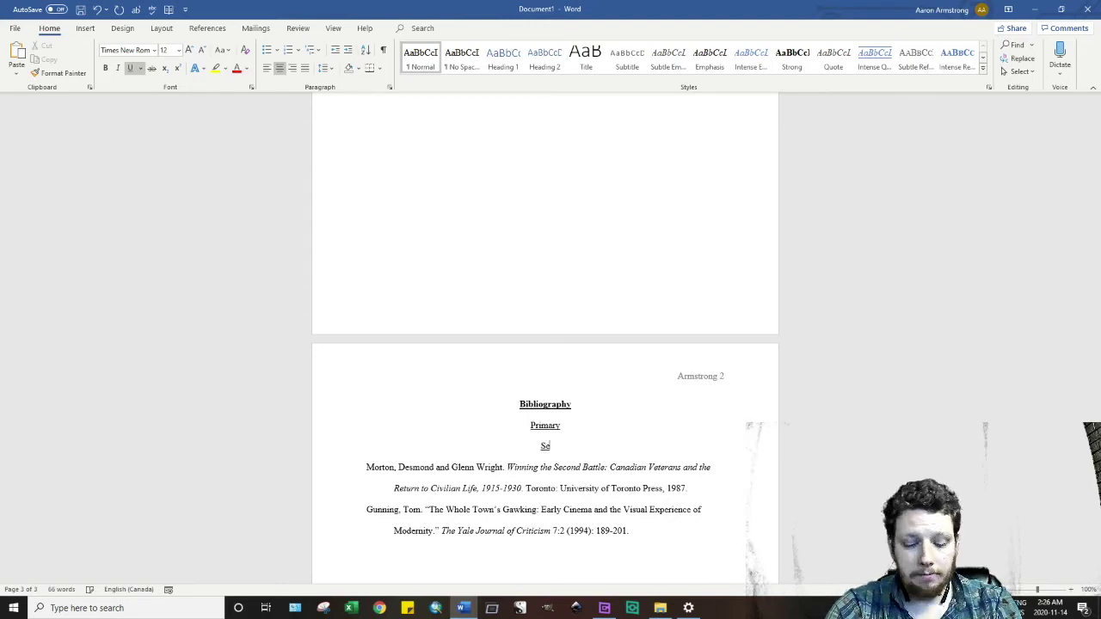
pyautogui.write('condary')
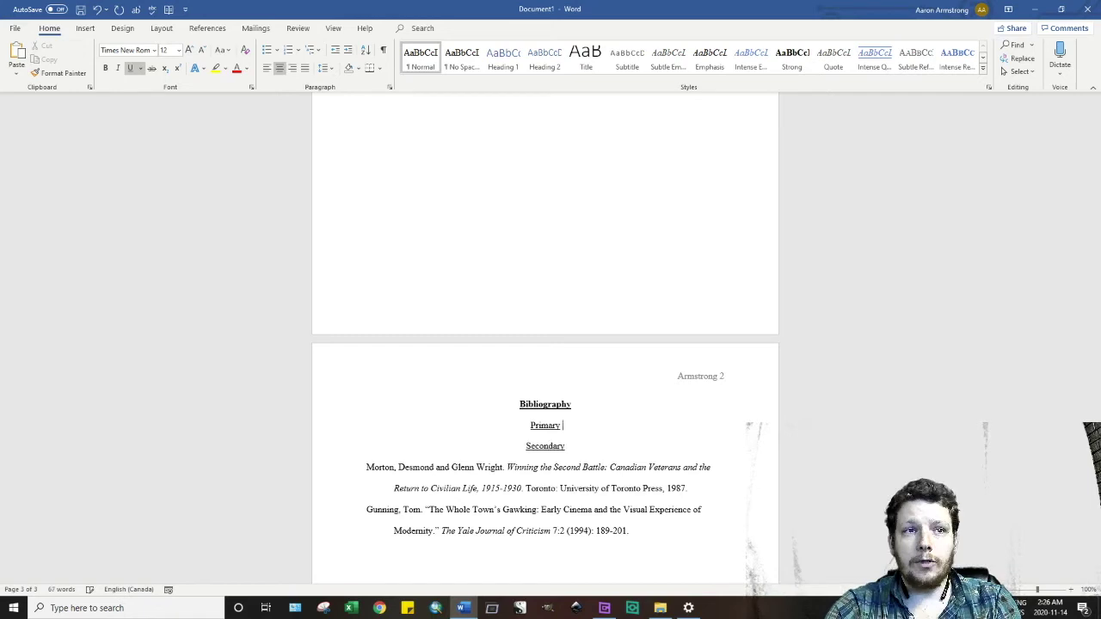
pyautogui.press('Up')
pyautogui.press('End')
pyautogui.press('Return')
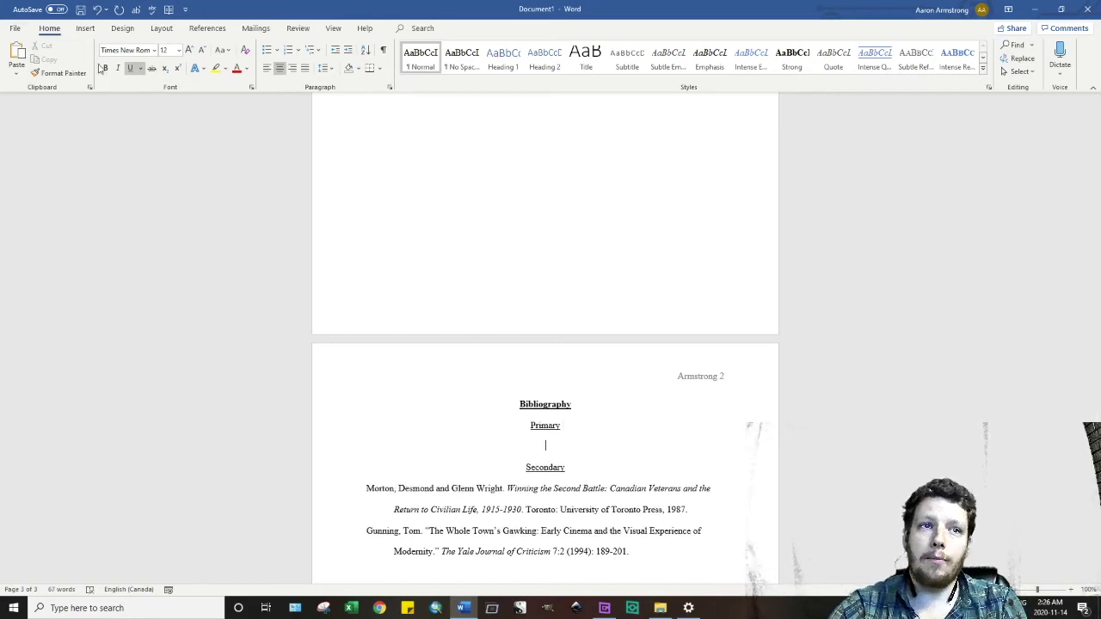
pyautogui.hotkey('ctrl', 'u')
pyautogui.hotkey('ctrl', 'l')
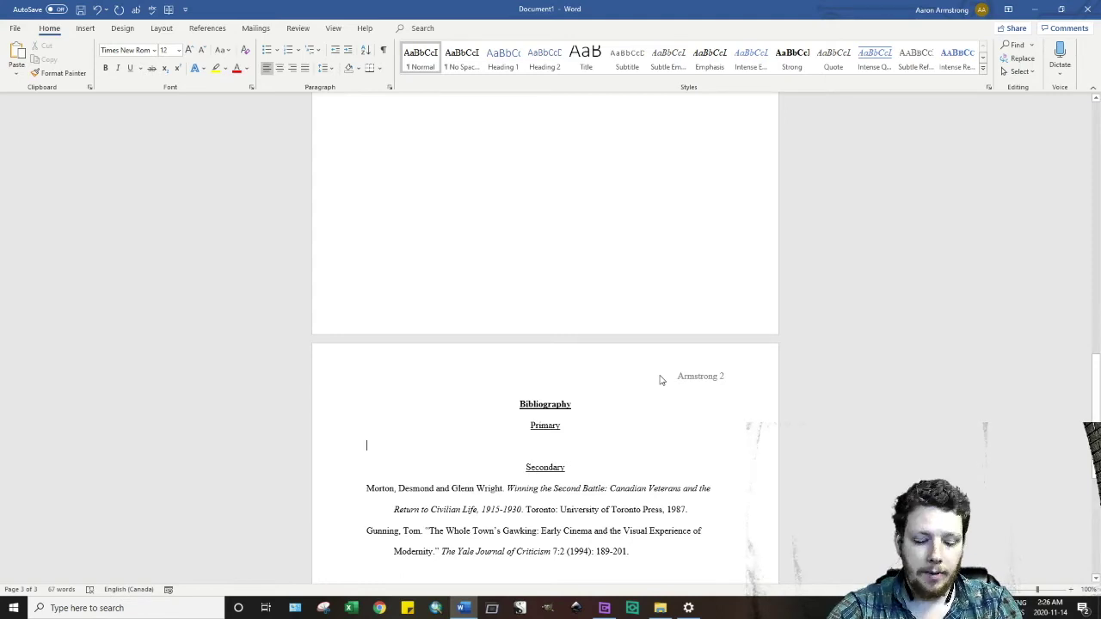
# - List 'Historical Debates of Canada.' under Primary, then return to the end of the second body paragraph
pyautogui.write('Hist')
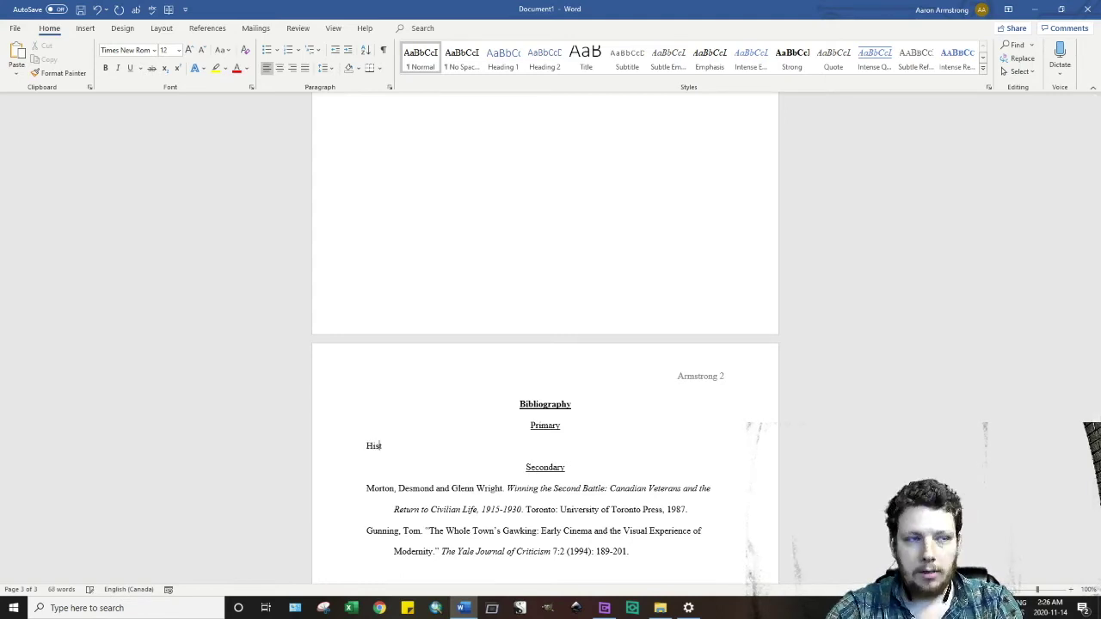
pyautogui.write('orical Debate')
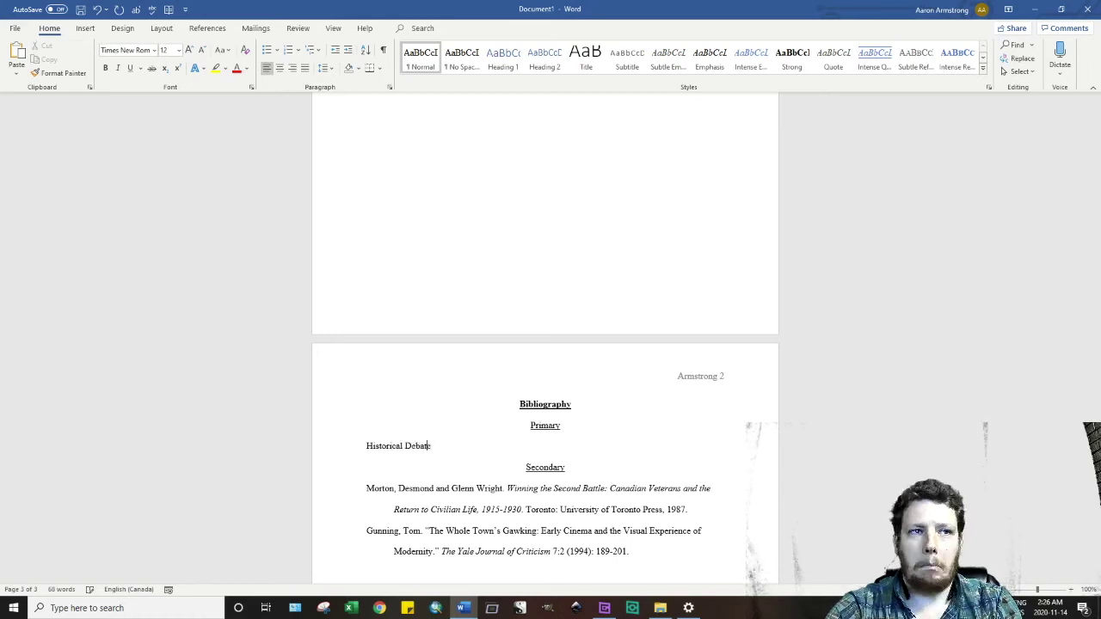
pyautogui.write('s of Canada')
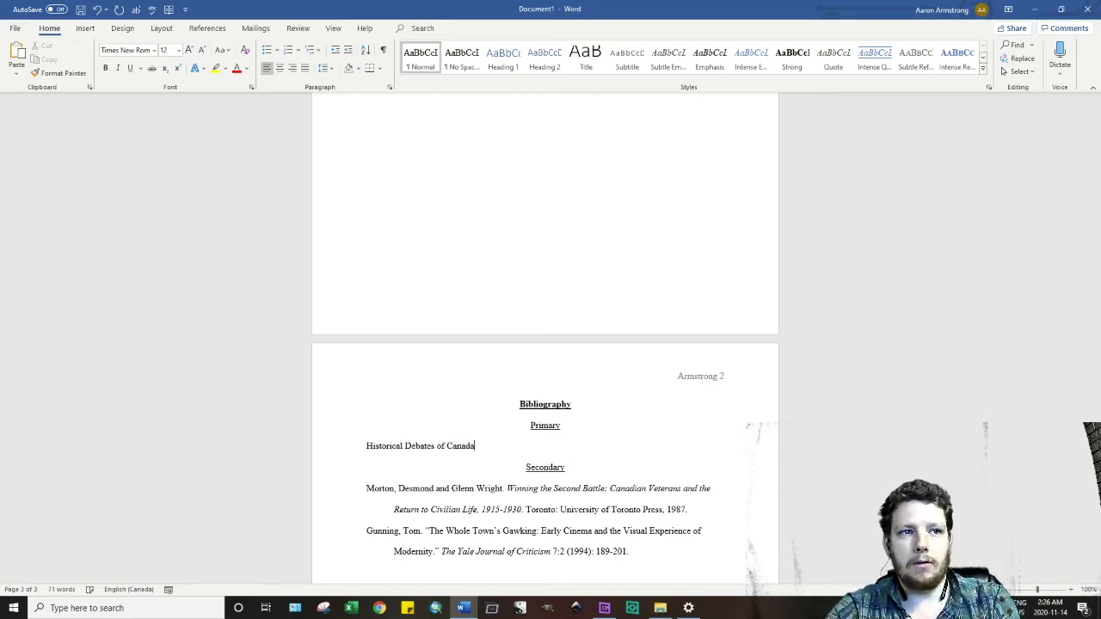
pyautogui.write('.')
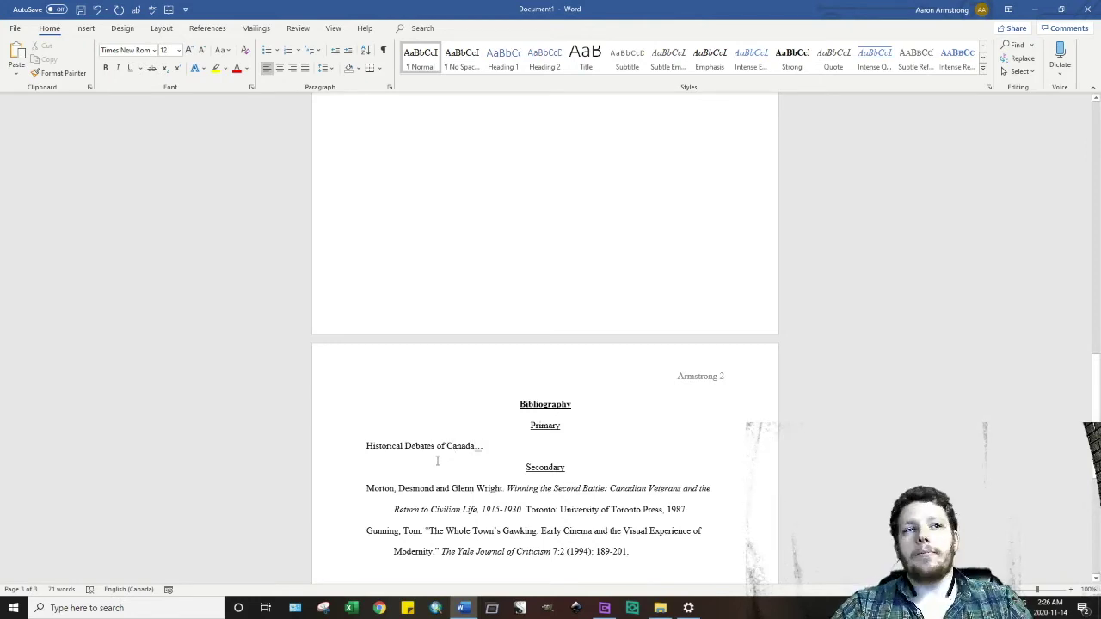
pyautogui.scroll(-2, 439, 439)
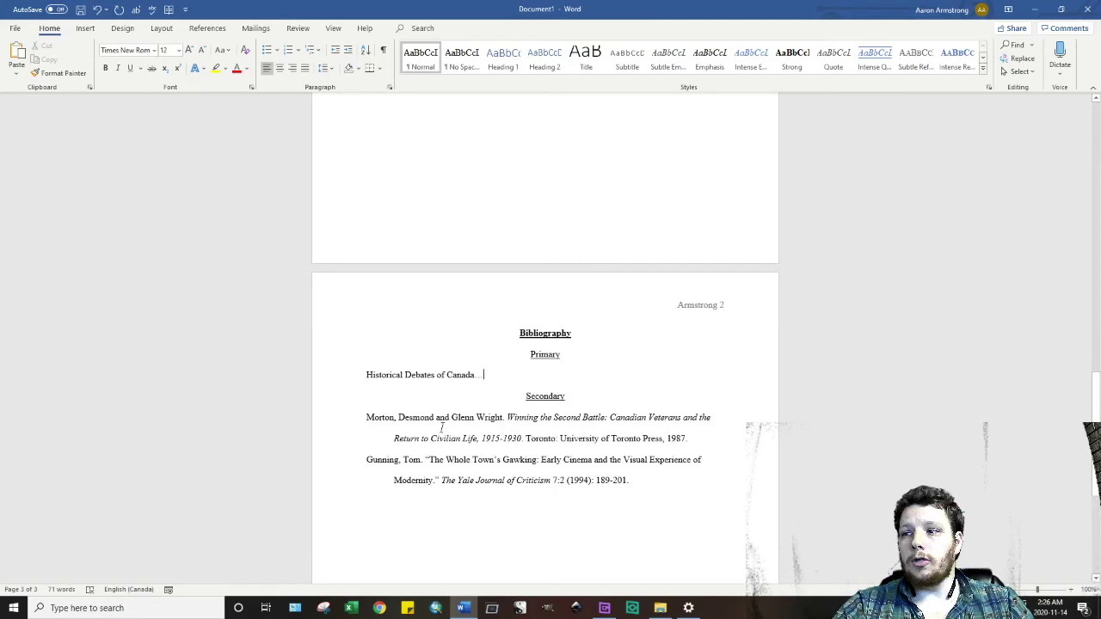
pyautogui.scroll(-1, 442, 428)
pyautogui.click(561, 342)
pyautogui.click(526, 320)
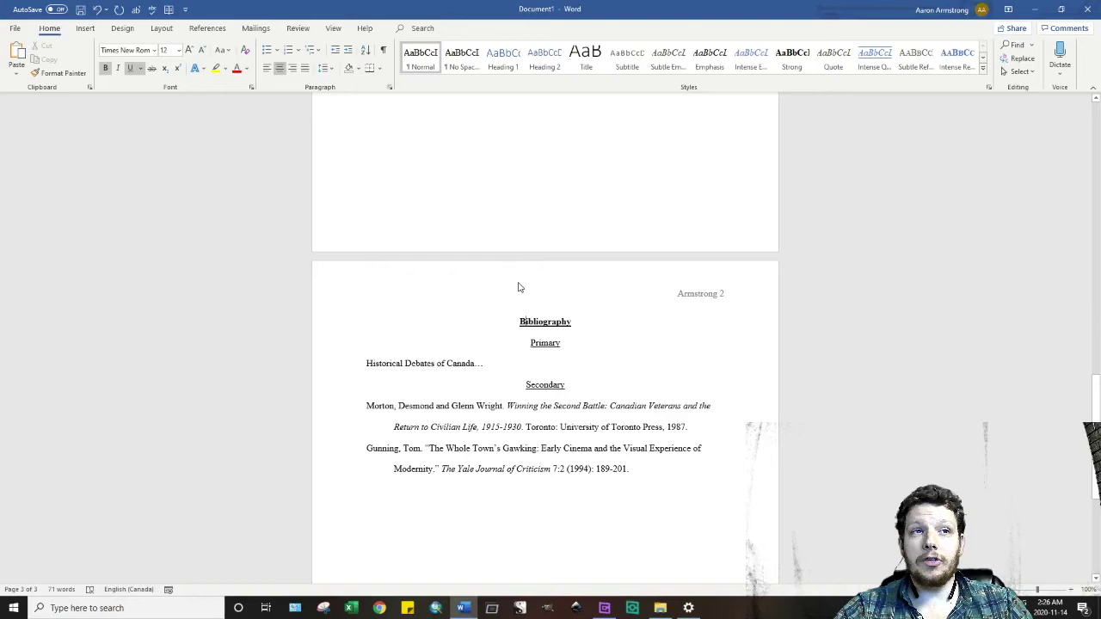
pyautogui.scroll(12, 507, 279)
pyautogui.click(435, 260)
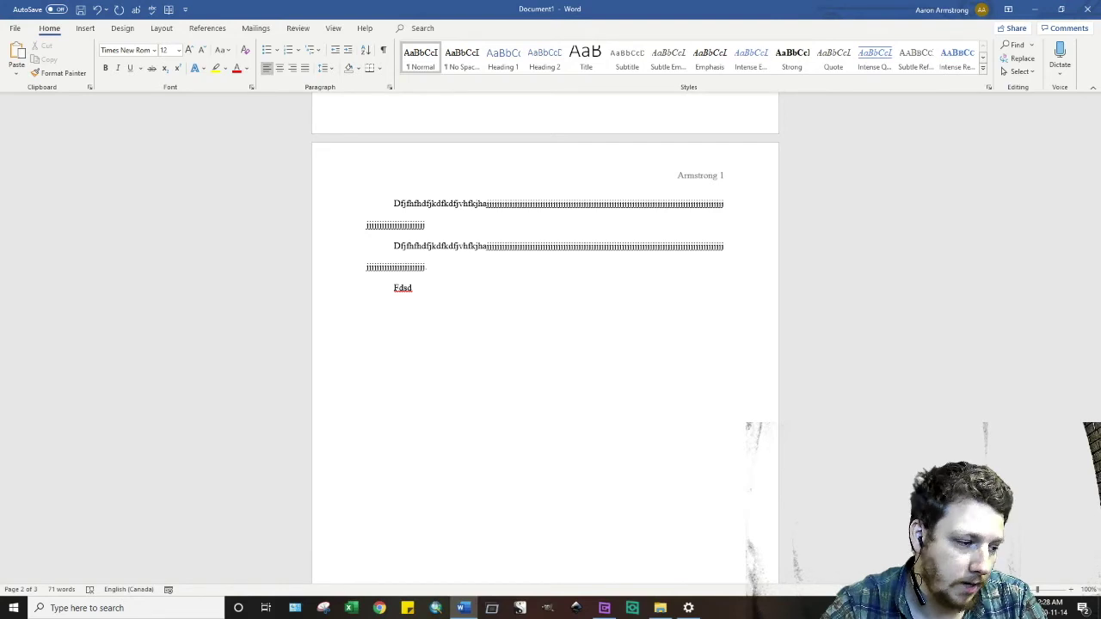
# - End the second paragraph with 'There was an economic depression in 1921' and show the References tools
pyautogui.write('Ther')
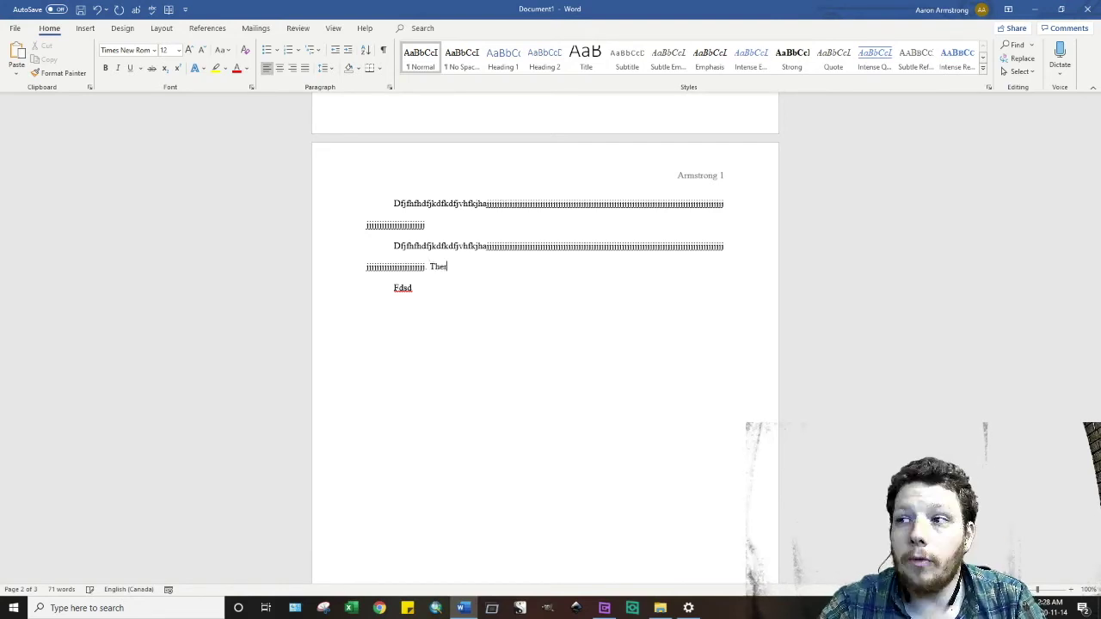
pyautogui.write('e was a')
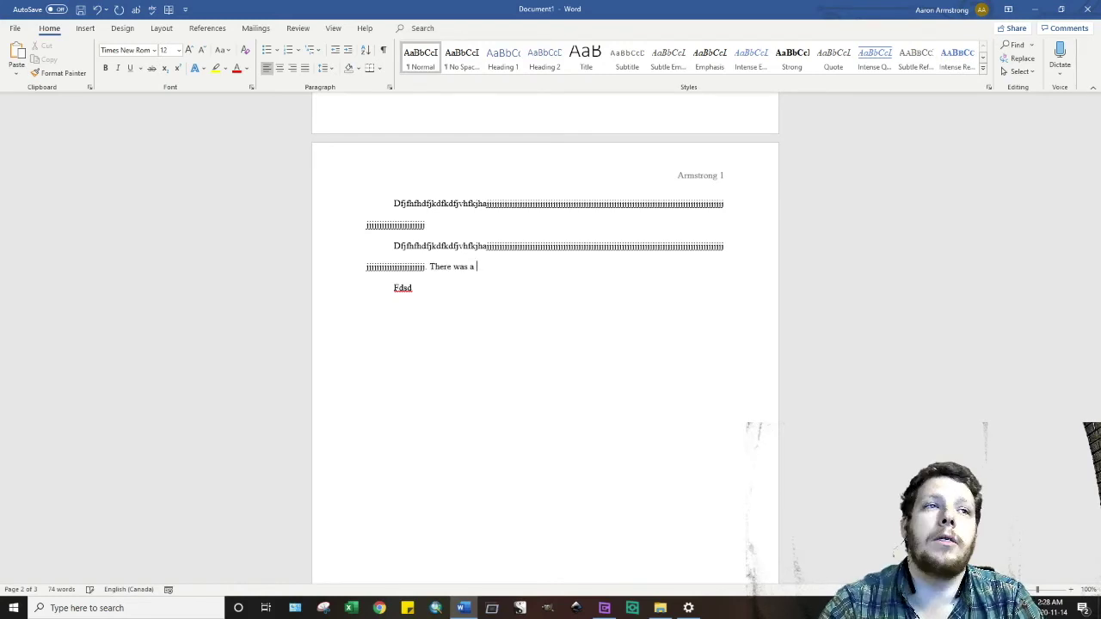
pyautogui.press('BackSpace')
pyautogui.write('n economuc')
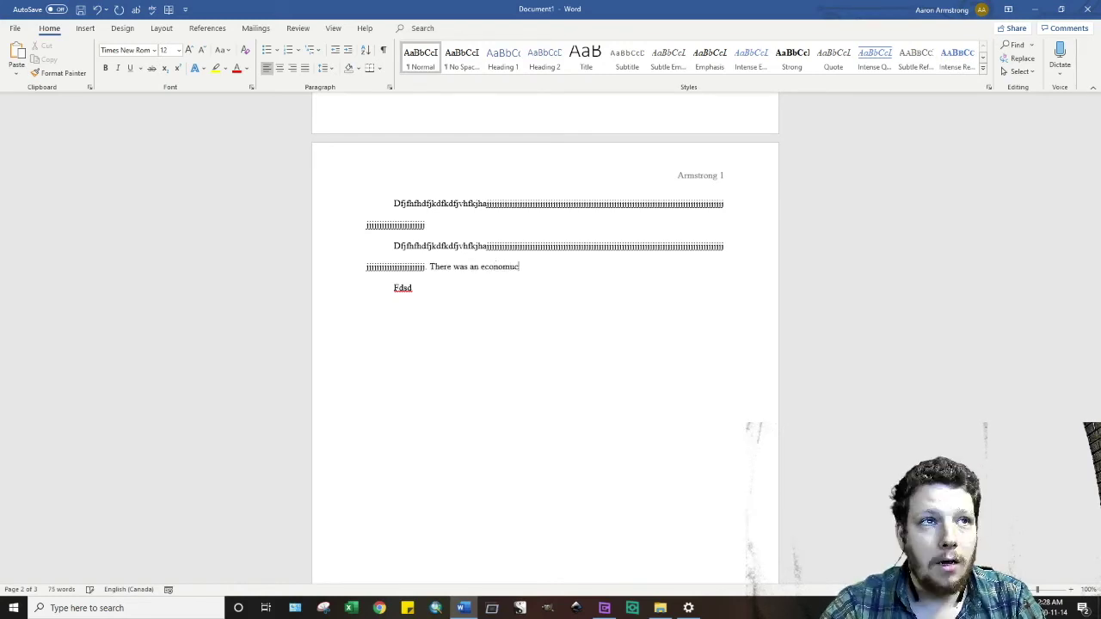
pyautogui.press('BackSpace')
pyautogui.press('BackSpace')
pyautogui.write('ic depression ')
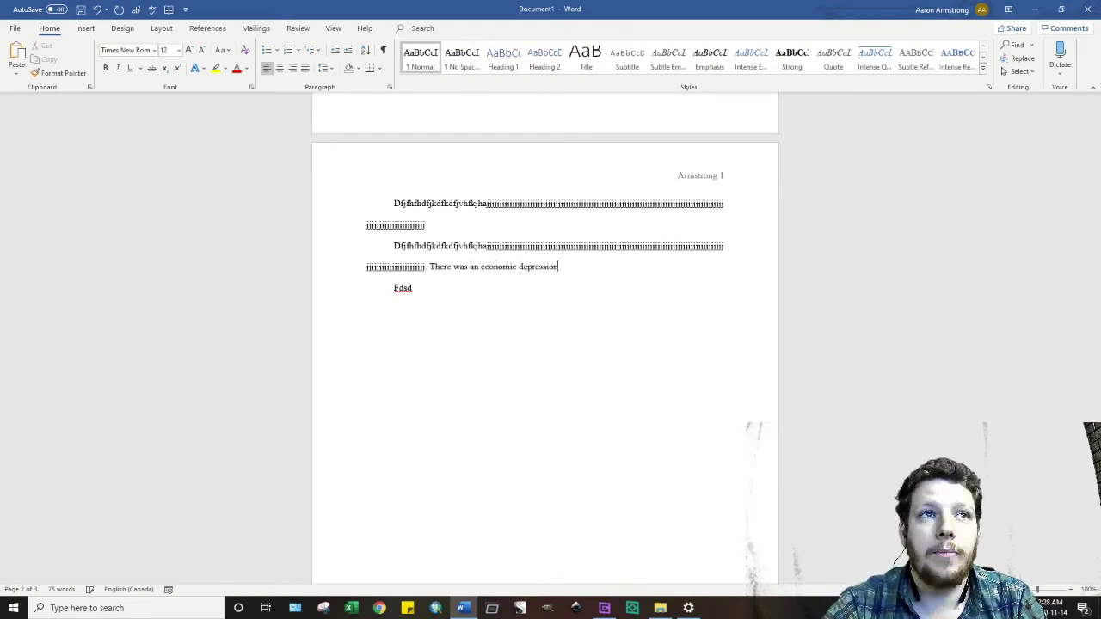
pyautogui.write('in 1')
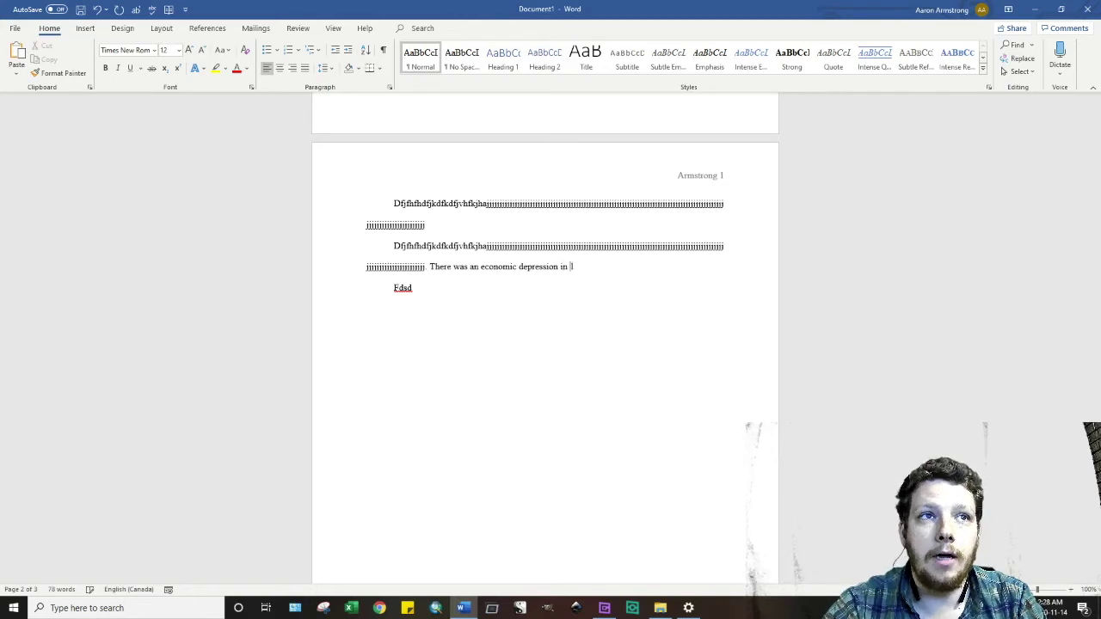
pyautogui.write('921')
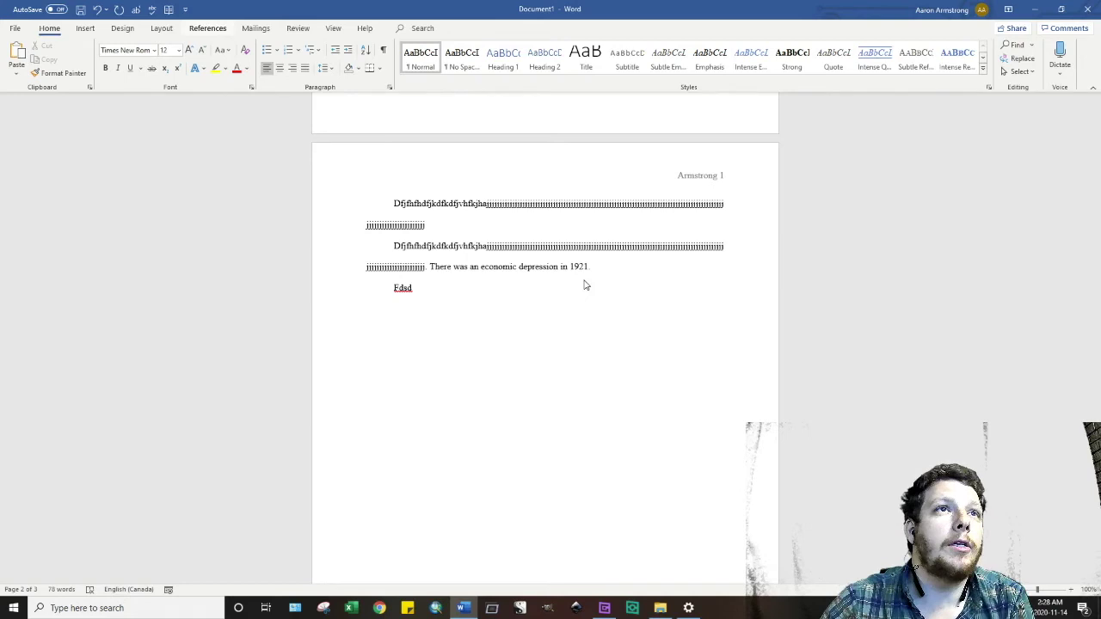
pyautogui.click(207, 27)
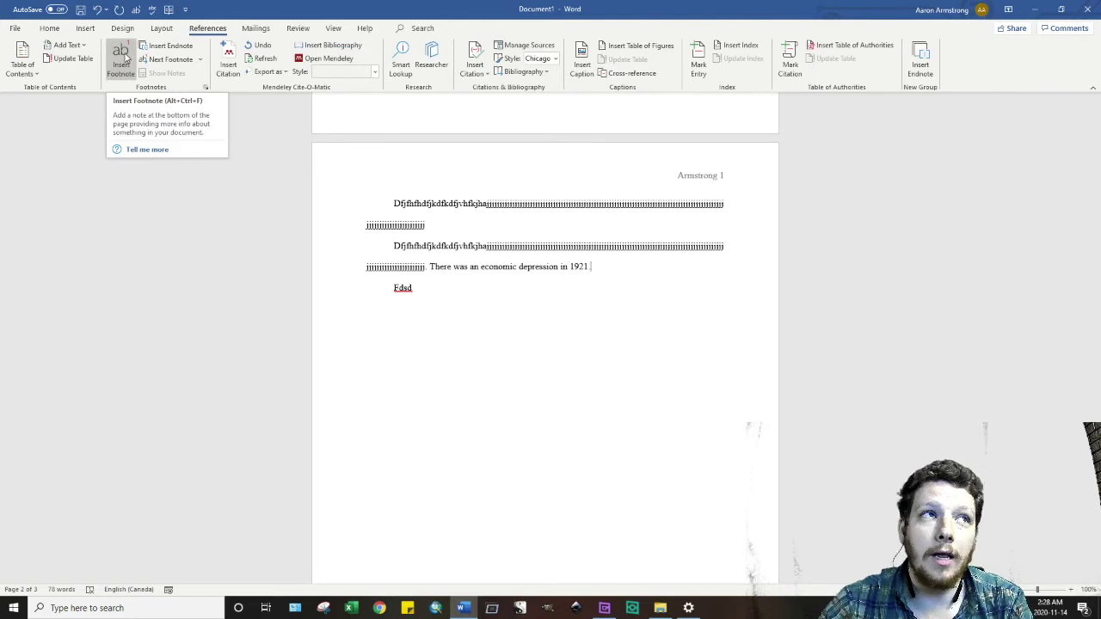
# - Insert footnote 1 after '…depression in 1921.' and bring the empty footnote at the page bottom into view
pyautogui.click(125, 59)
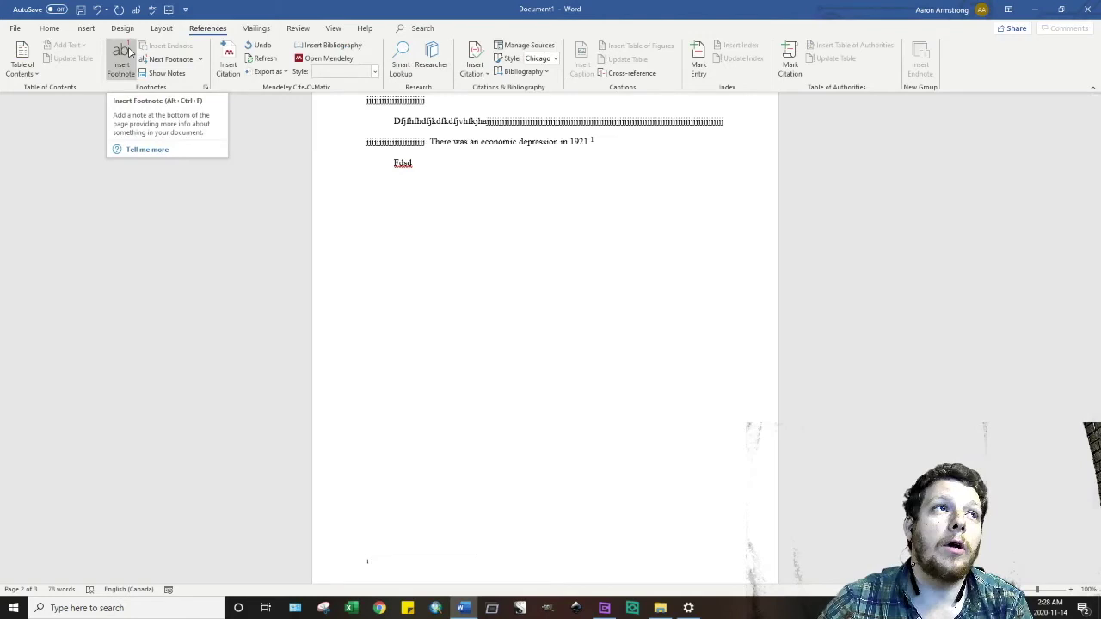
pyautogui.scroll(-1, 548, 263)
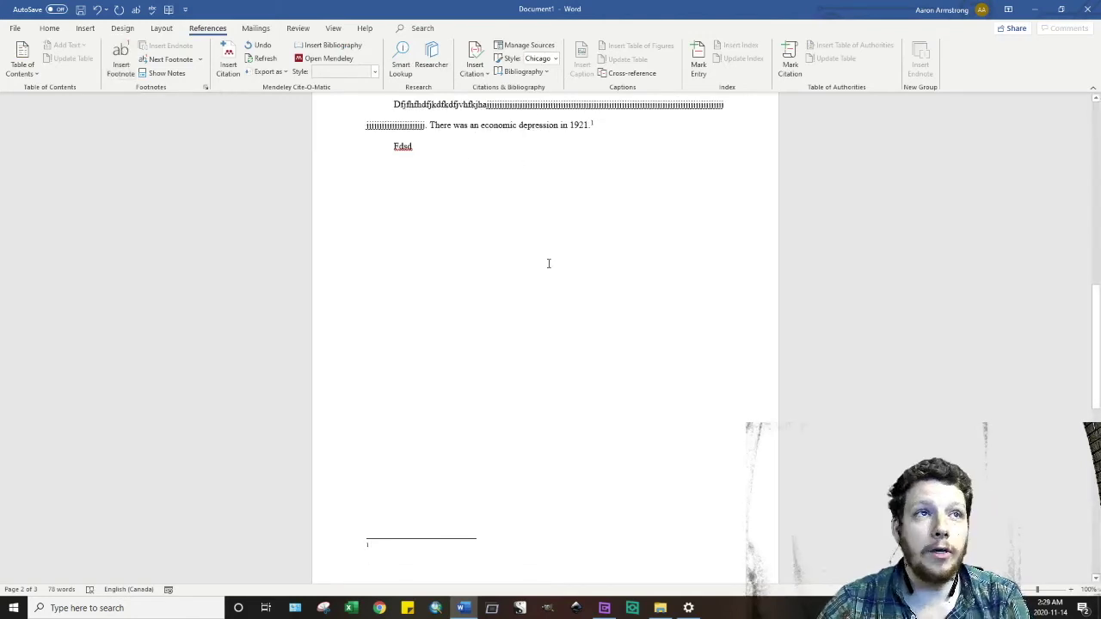
pyautogui.scroll(-2, 356, 535)
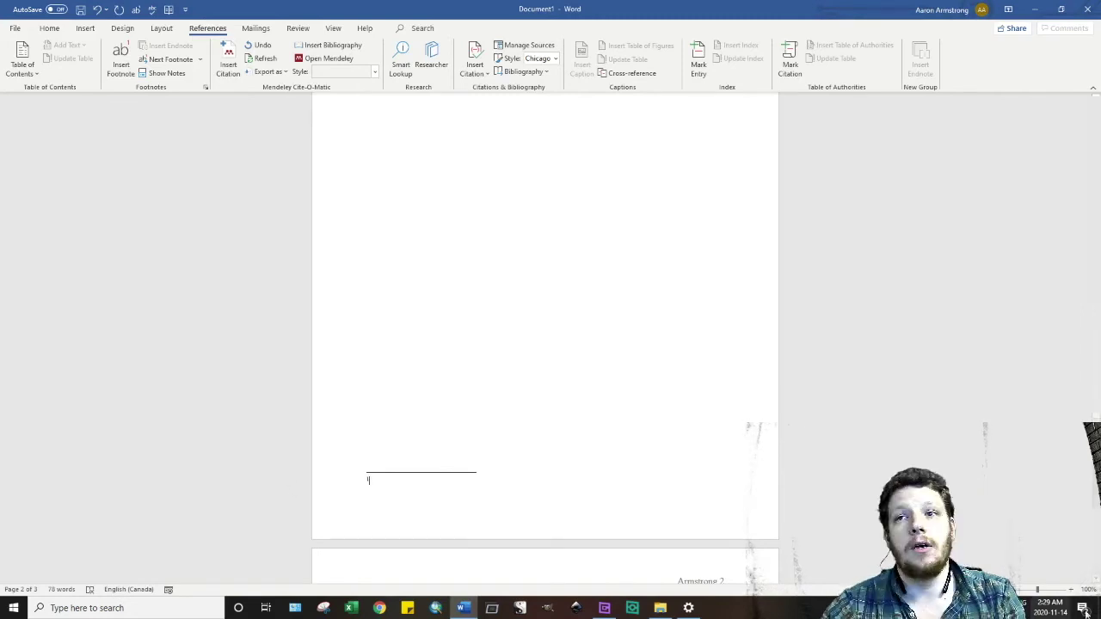
# - Zoom in two levels and indent the footnote 1 number by one tab stop
pyautogui.click(1072, 590)
pyautogui.click(1072, 590)
pyautogui.click(1072, 591)
pyautogui.click(1072, 590)
pyautogui.click(1072, 590)
pyautogui.click(1072, 590)
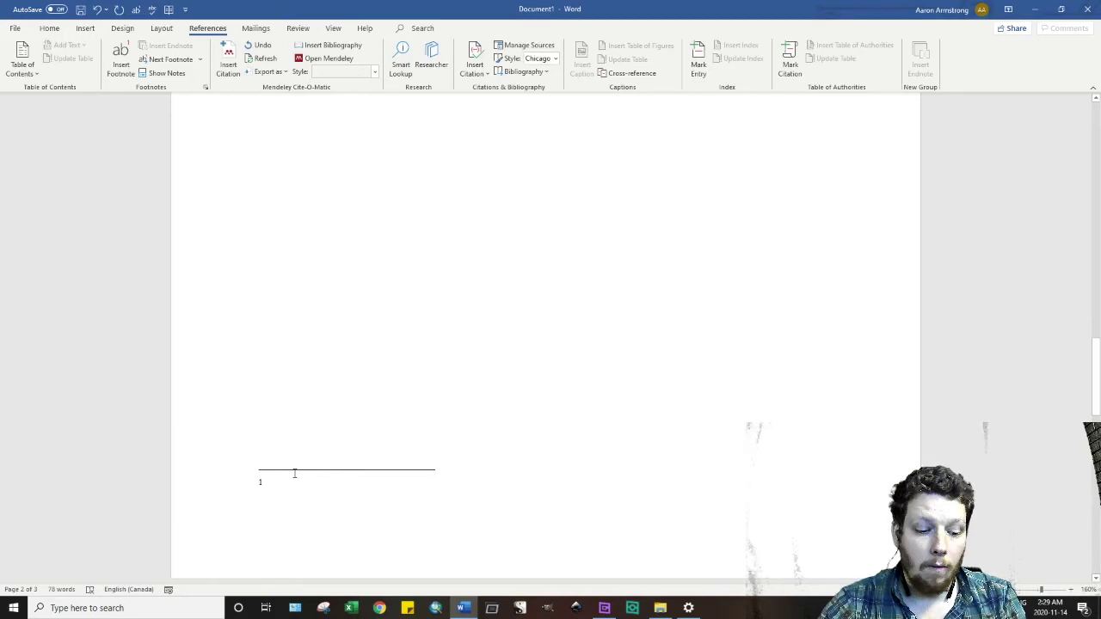
pyautogui.press('Tab')
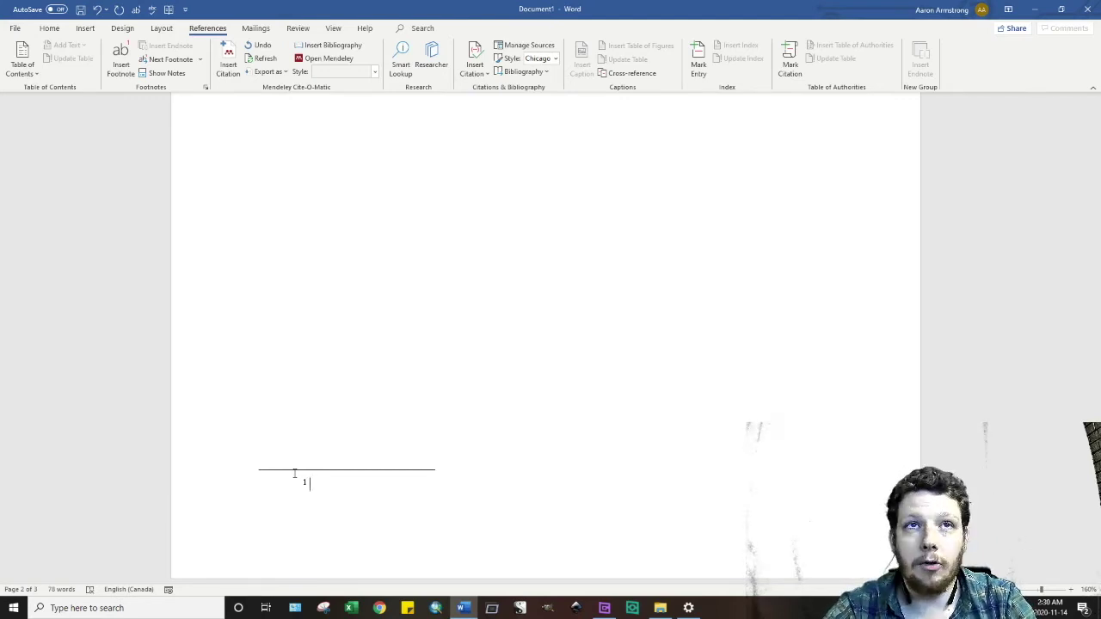
# - Enter the two authors' names (Morton and Wright), followed by a comma, in footnote 1
pyautogui.write('Desmond ')
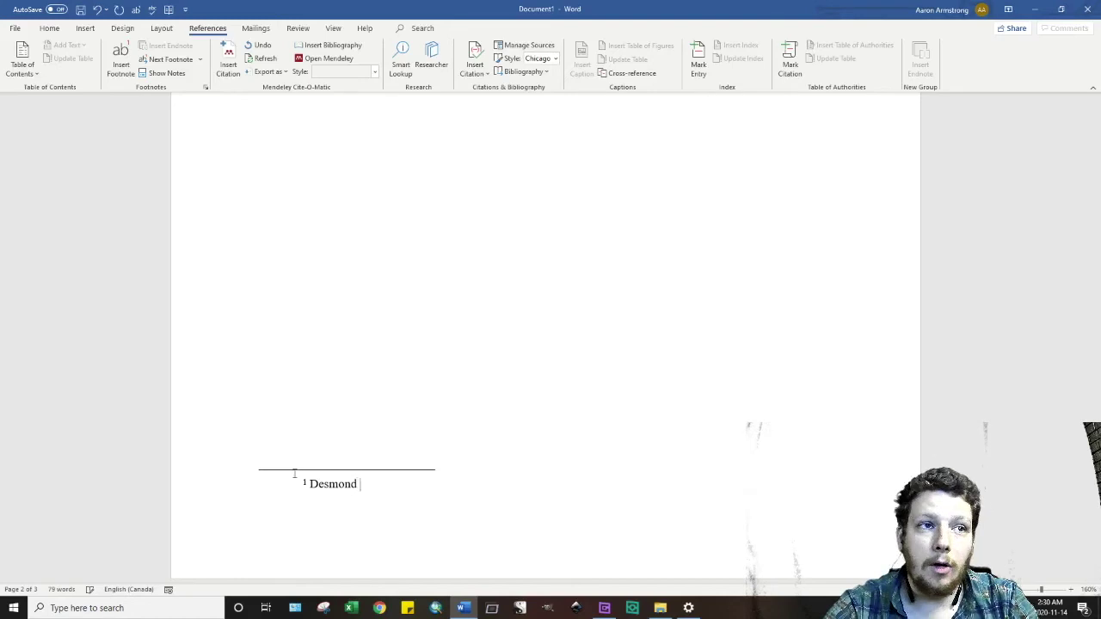
pyautogui.write('Morton')
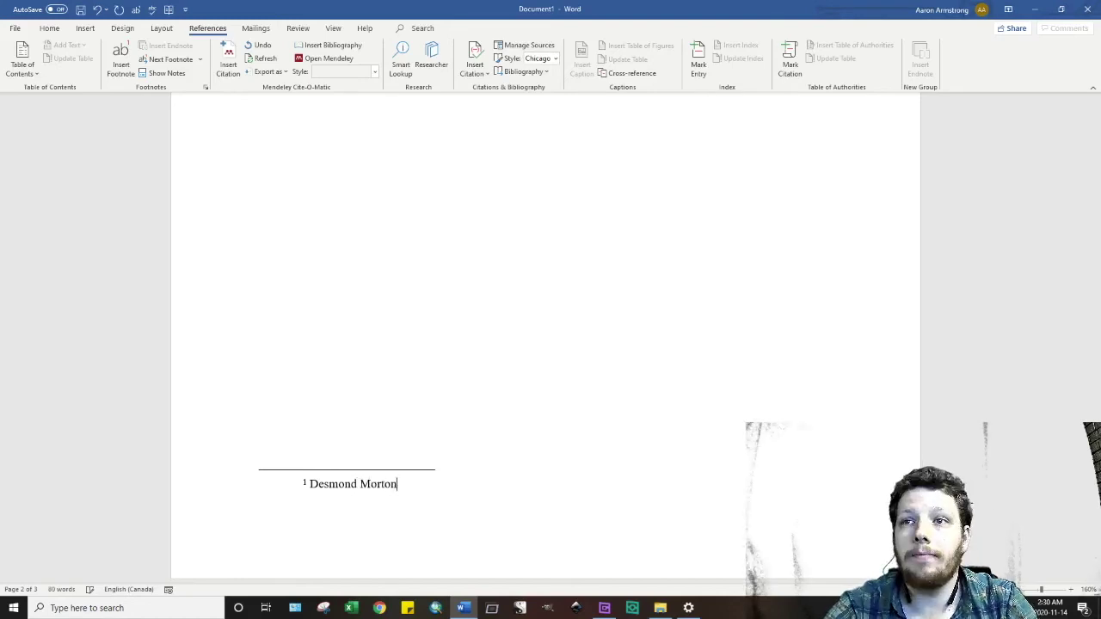
pyautogui.write(' and Glen')
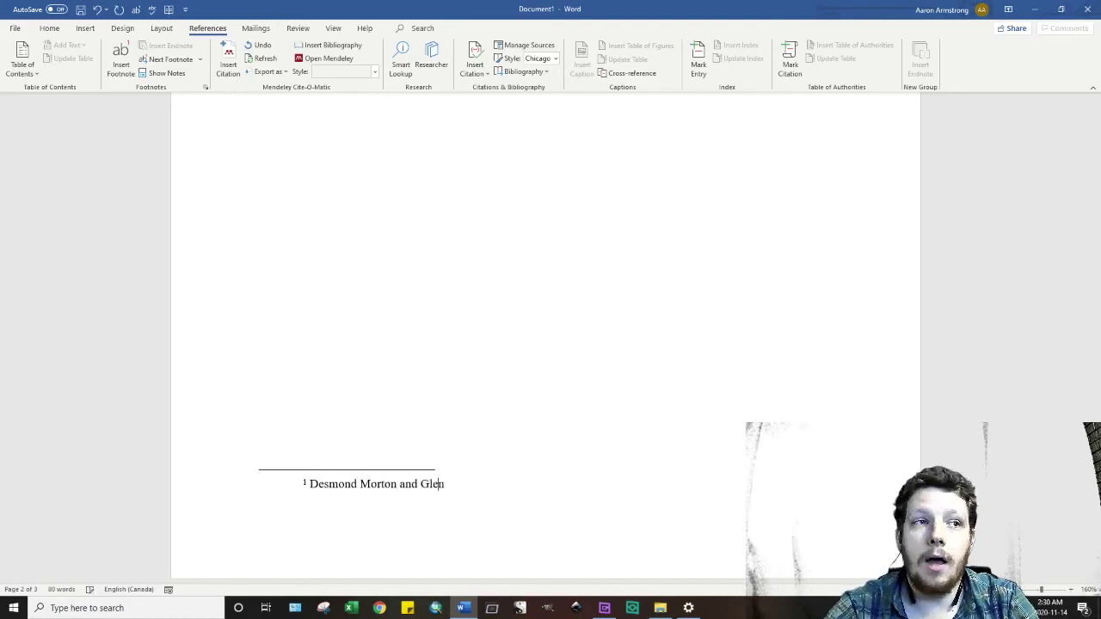
pyautogui.write('n Wright')
pyautogui.press('BackSpace')
pyautogui.press('BackSpace')
pyautogui.press('BackSpace')
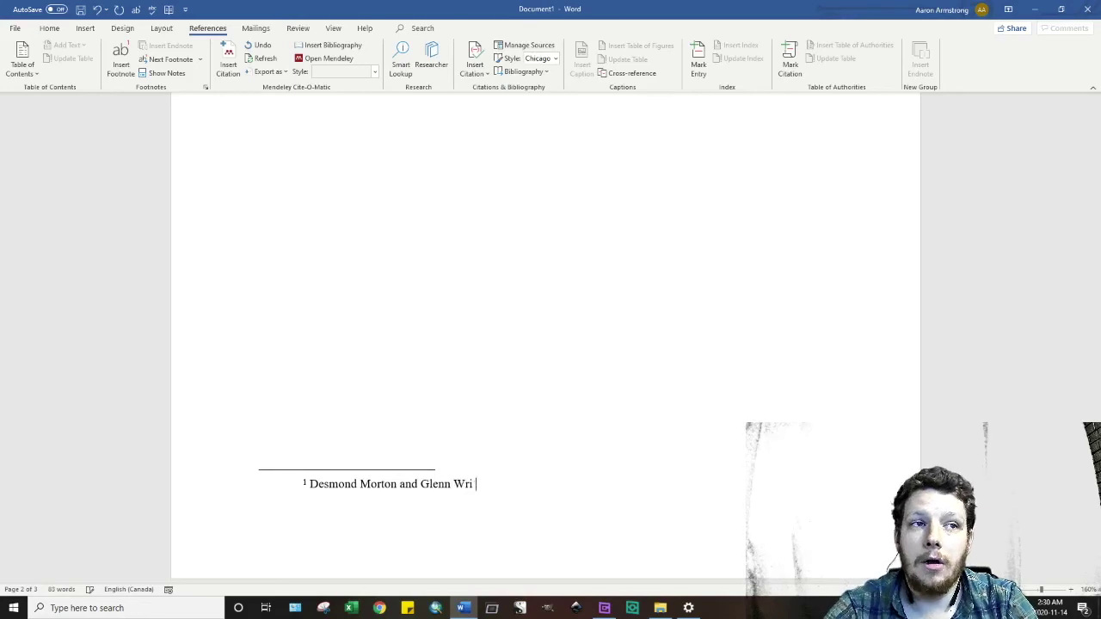
pyautogui.write('ght')
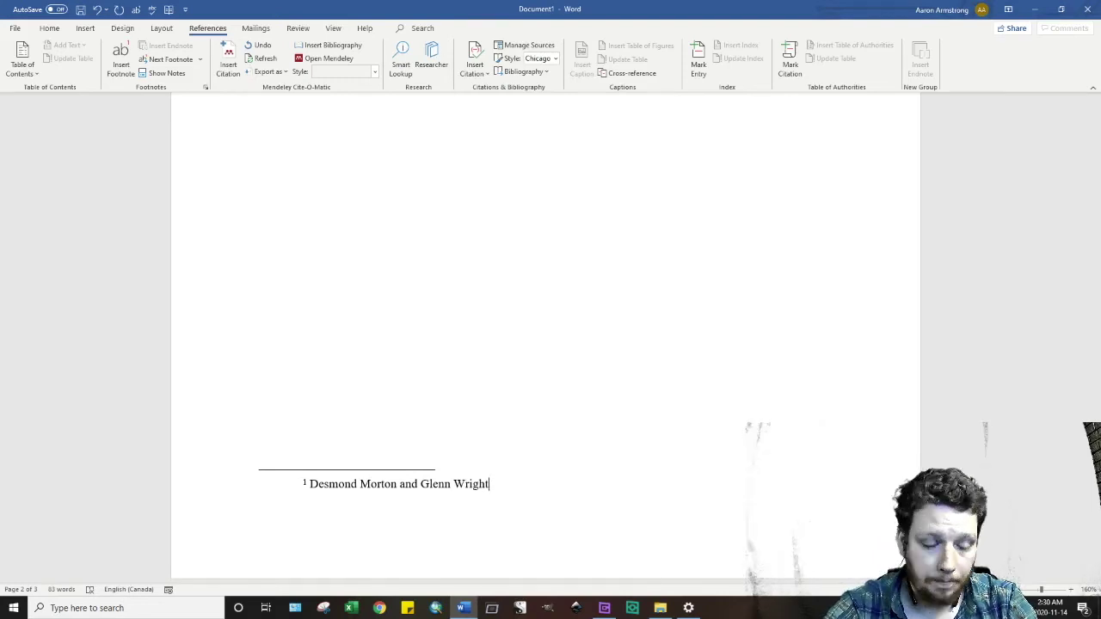
pyautogui.write(',')
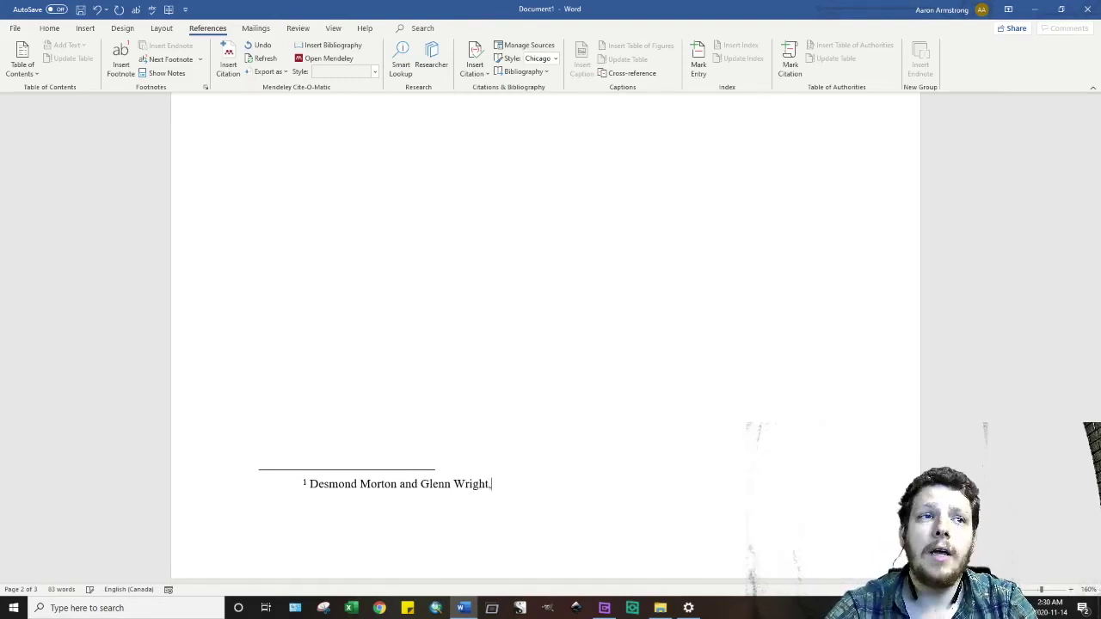
# - Add the italic title 'Winning the Second Battle: Canadian Veterans and the Return to Civilian Life, 1915-1930'
pyautogui.hotkey('ctrl', 'i')
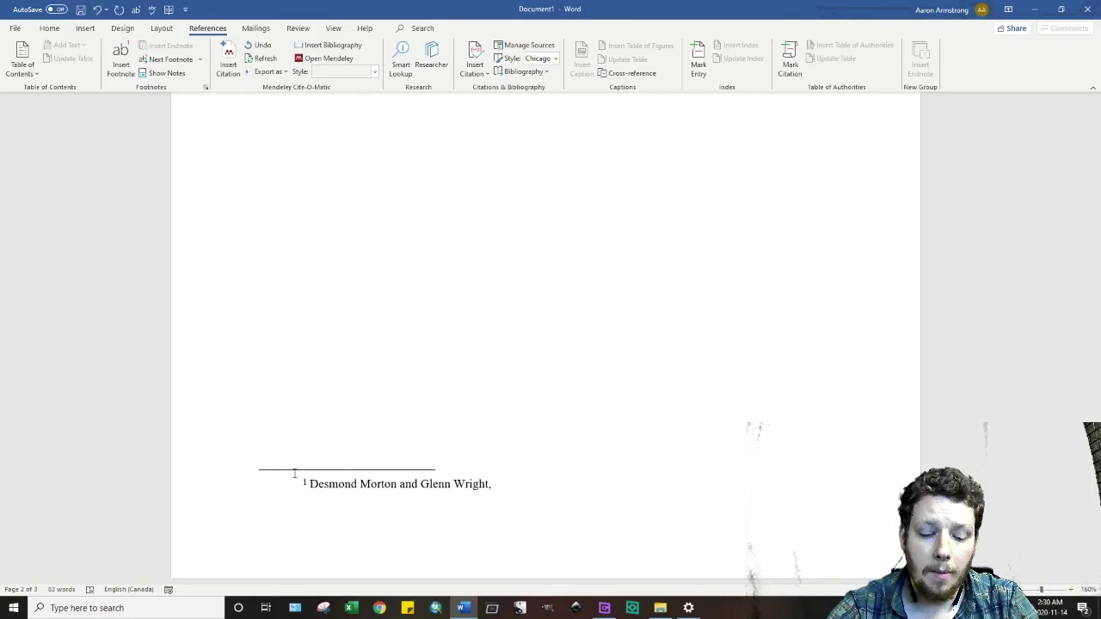
pyautogui.write('Winning the Se')
pyautogui.press('BackSpace')
pyautogui.press('BackSpace')
pyautogui.press('BackSpace')
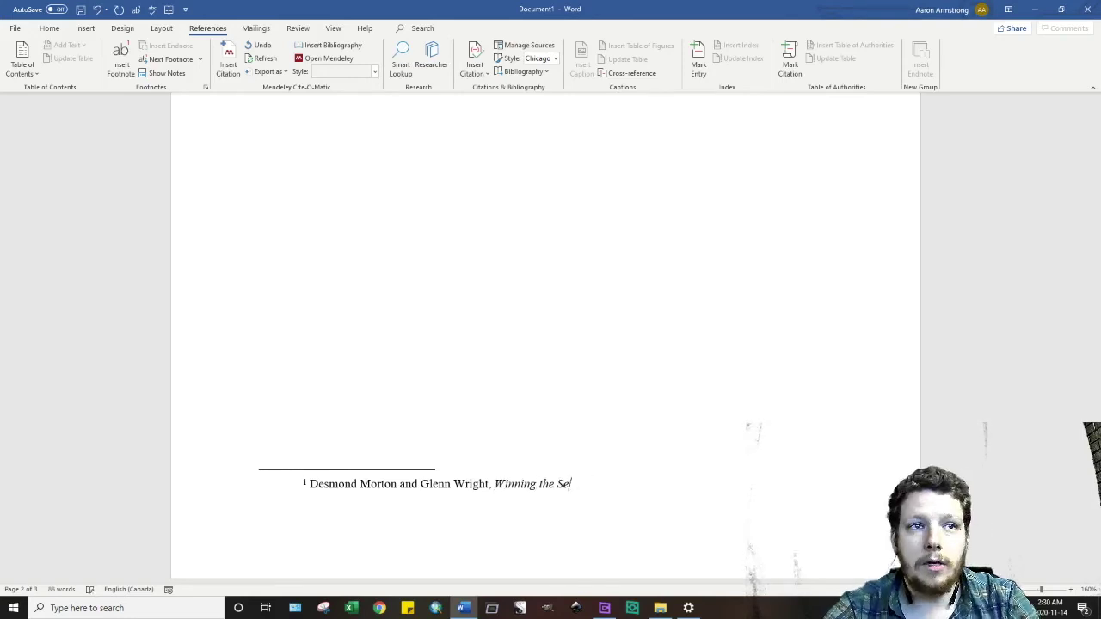
pyautogui.write('cond Battle')
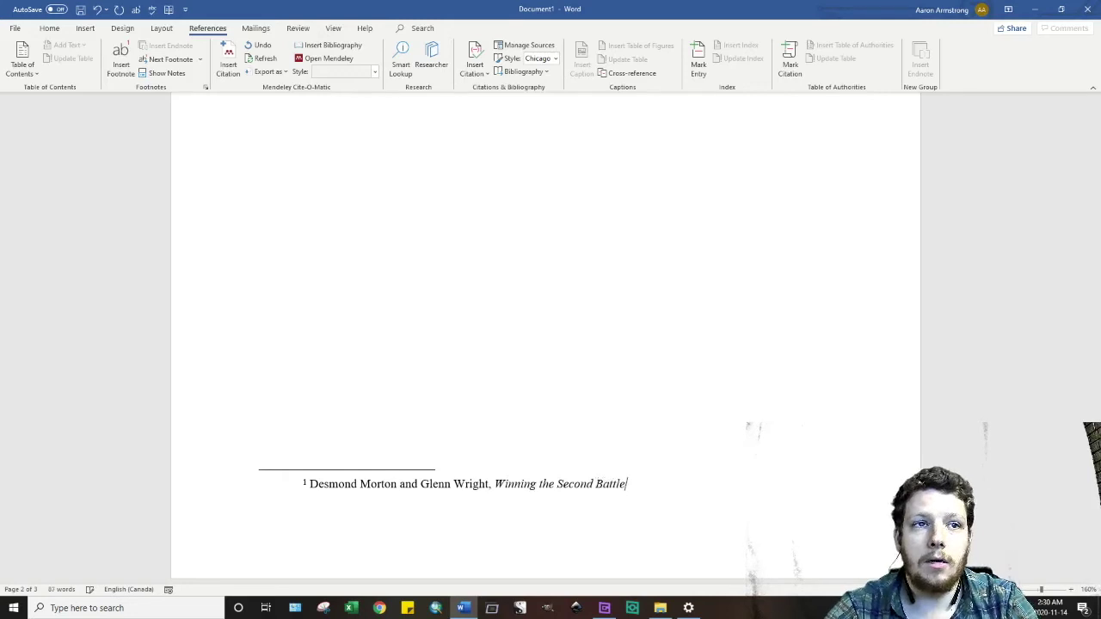
pyautogui.write(':')
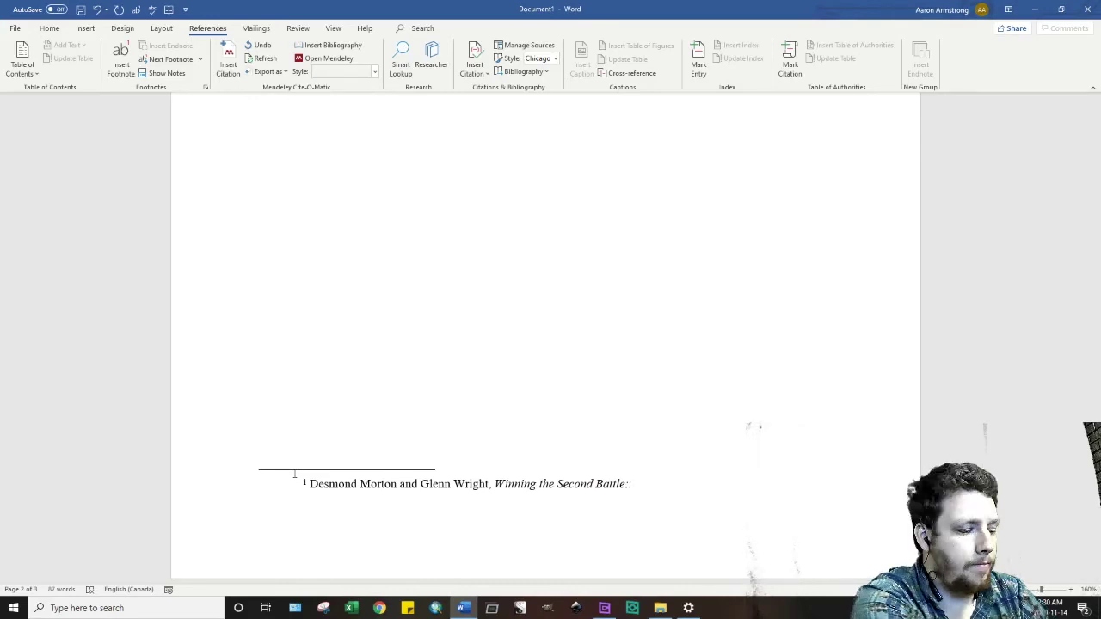
pyautogui.write('Canadian Vete')
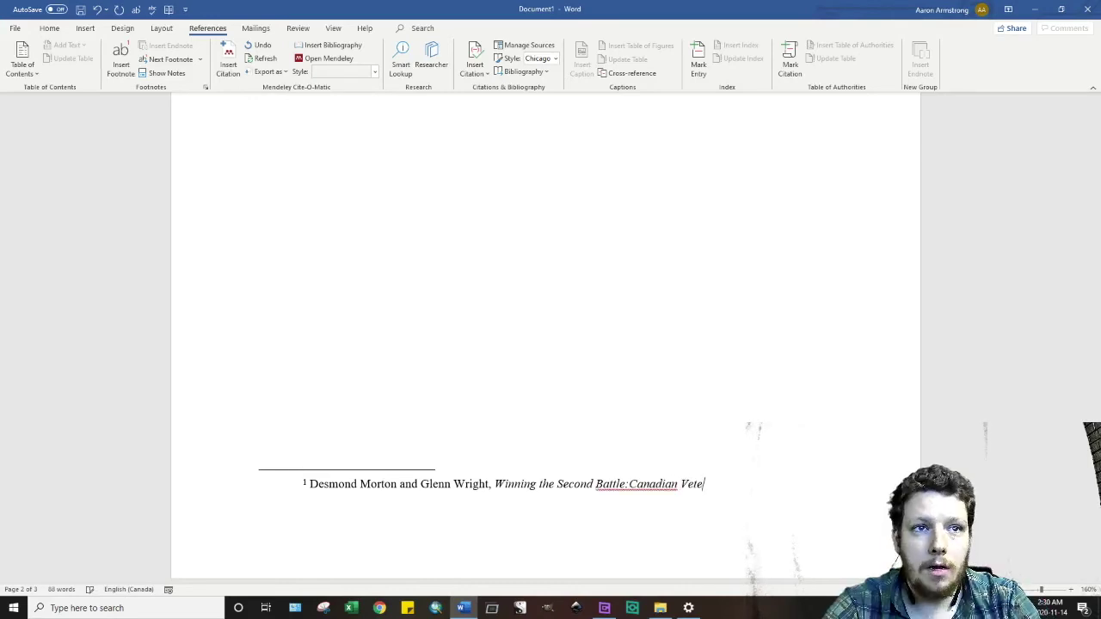
pyautogui.write('rans ar')
pyautogui.write('d the Reu')
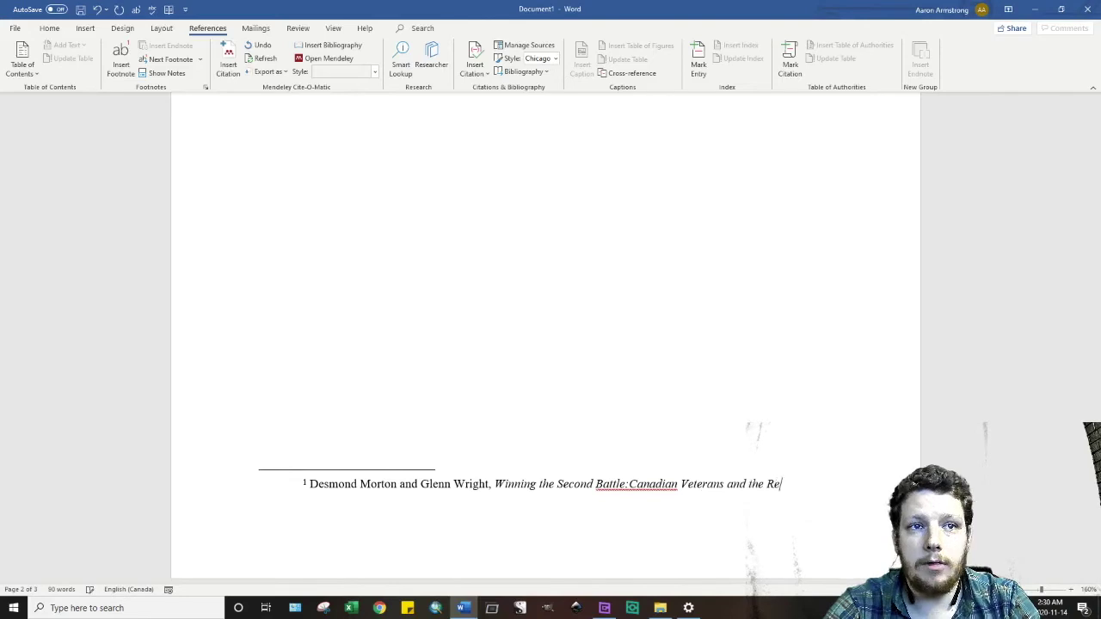
pyautogui.press('BackSpace')
pyautogui.write('tuern')
pyautogui.press('BackSpace')
pyautogui.press('BackSpace')
pyautogui.press('BackSpace')
pyautogui.write('r')
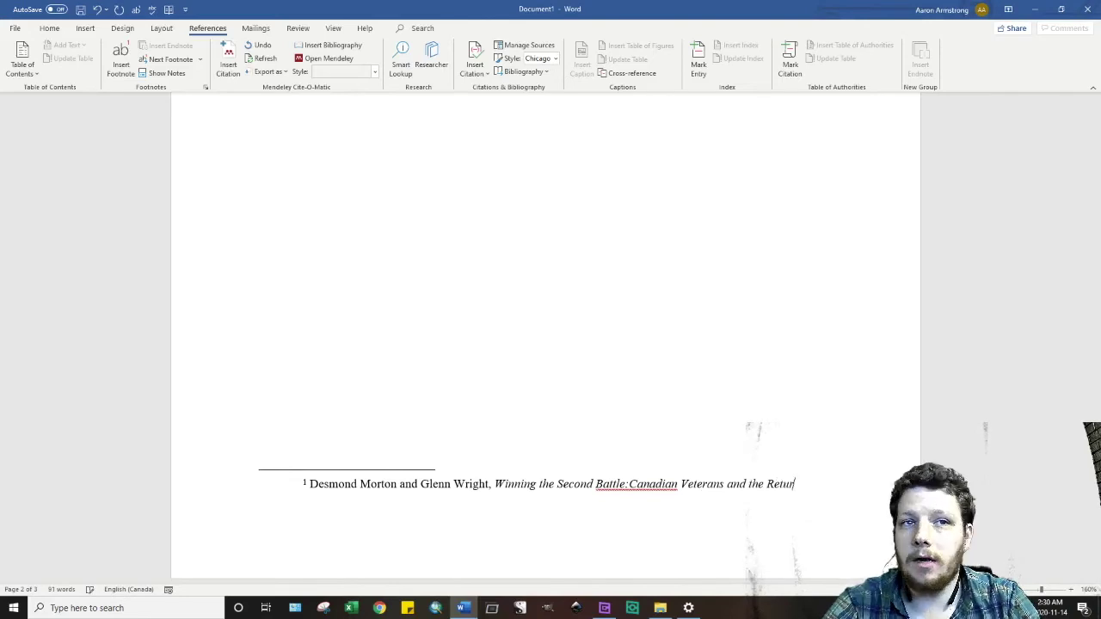
pyautogui.write('n to Civili')
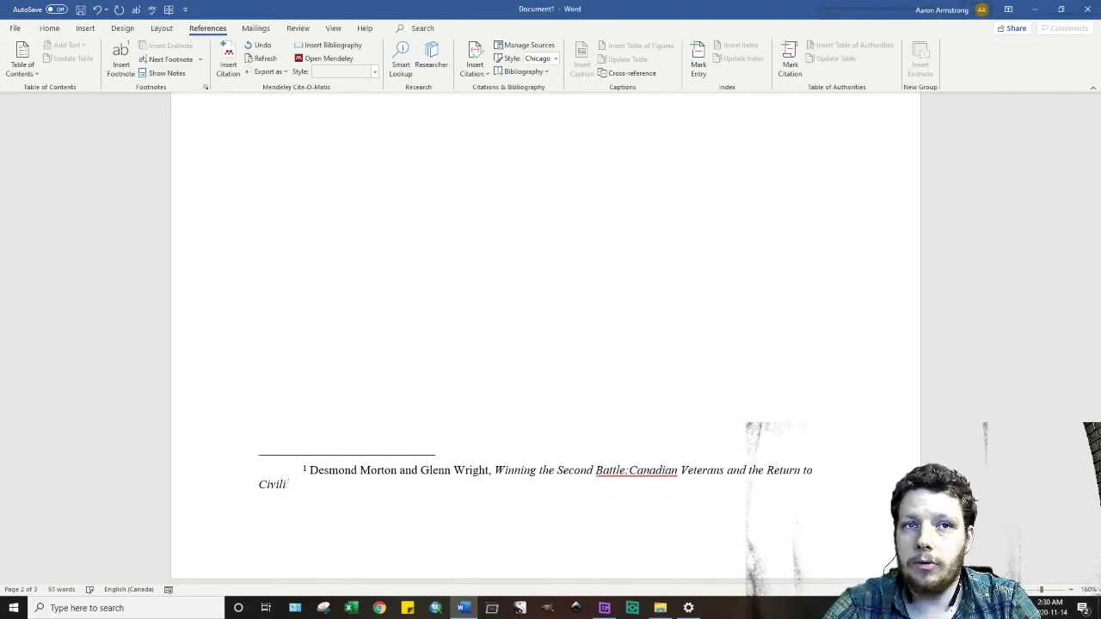
pyautogui.write('an Life, 19')
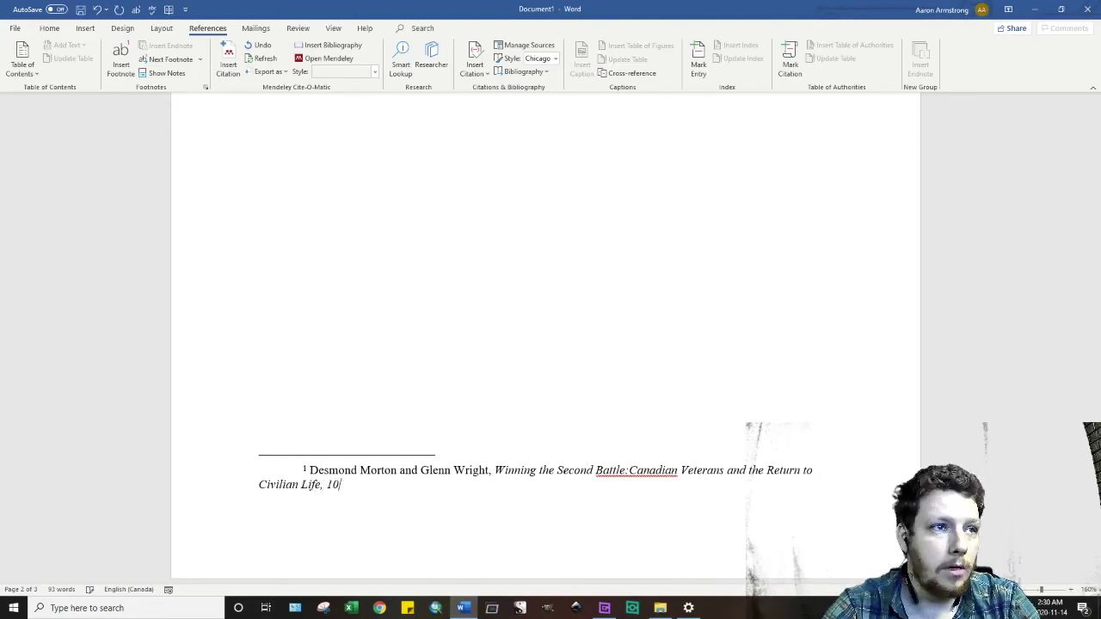
pyautogui.write('15')
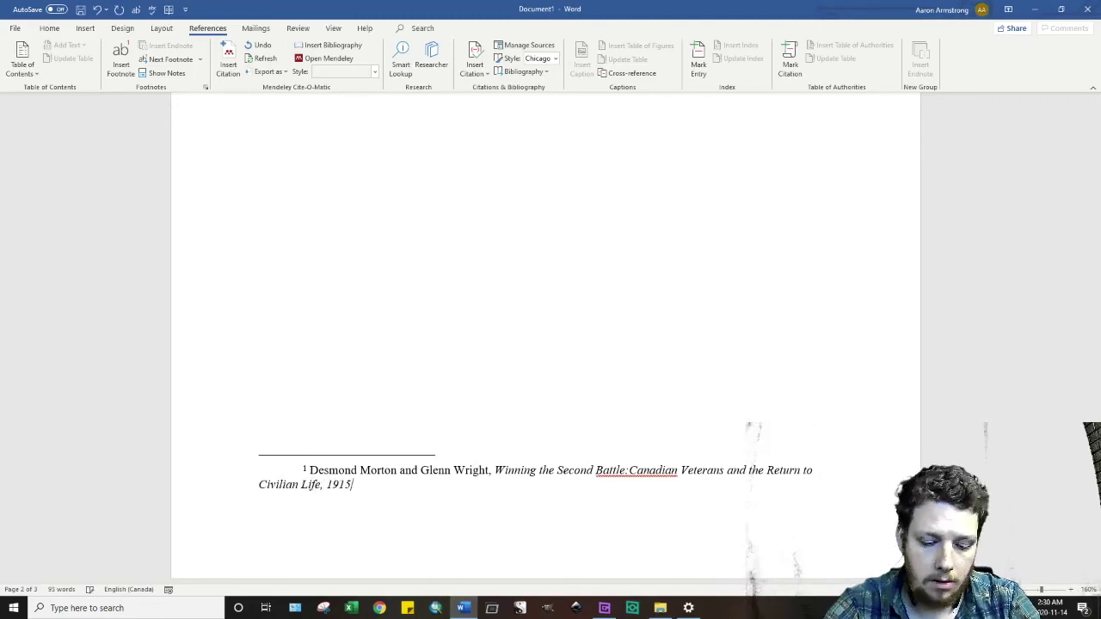
pyautogui.write('-1930')
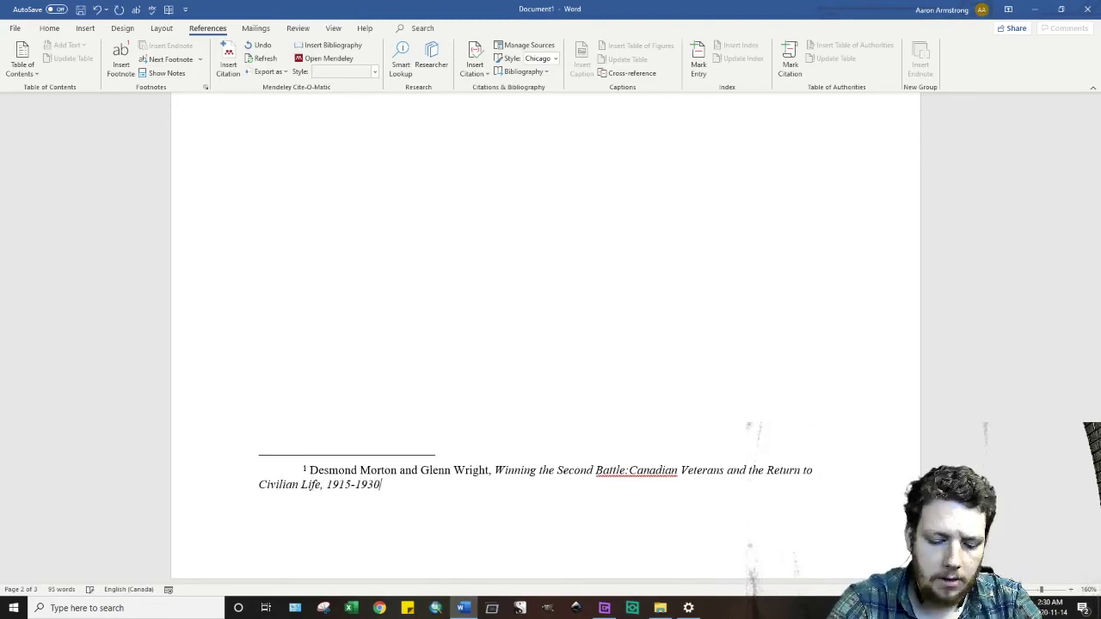
pyautogui.click(630, 474)
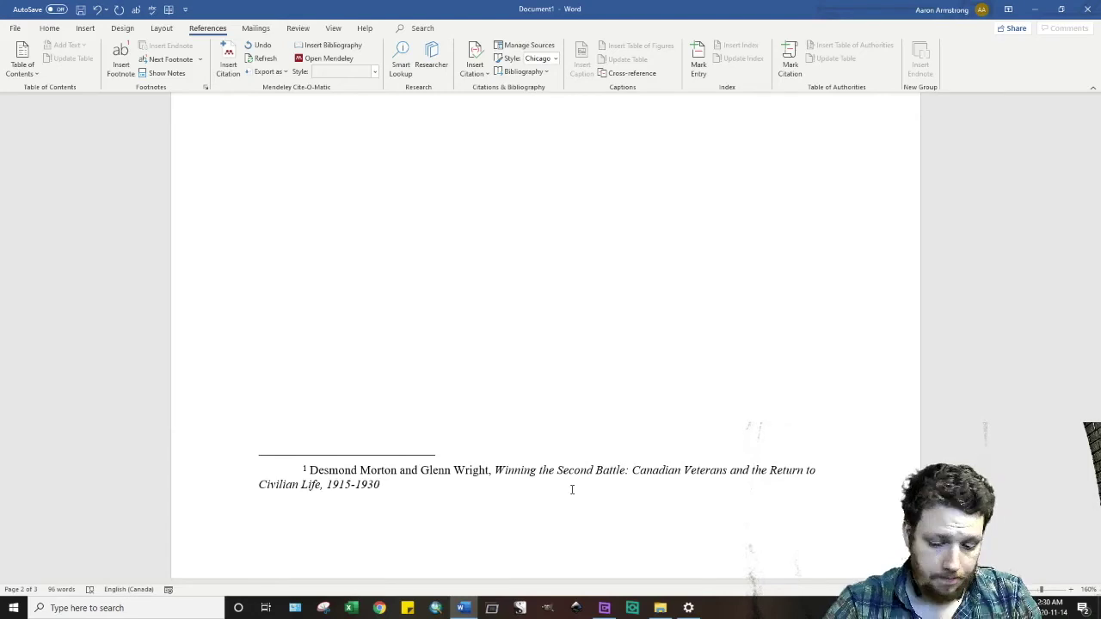
# - Turn italics off and close footnote 1 with '(Toronto: UTP, 1987), 154.'
pyautogui.click(49, 28)
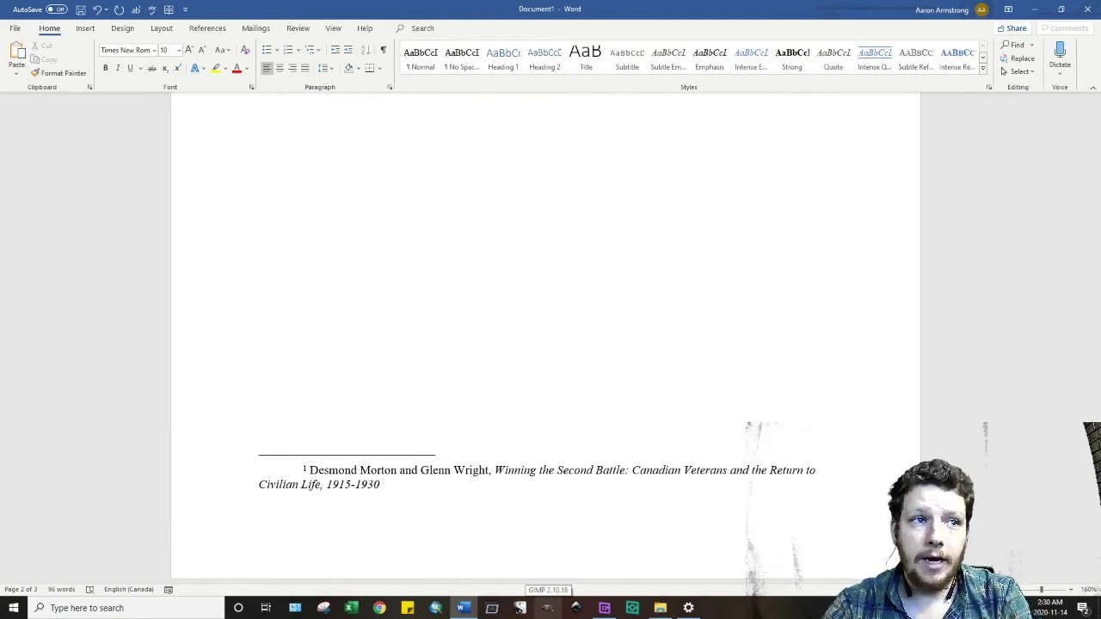
pyautogui.write('(')
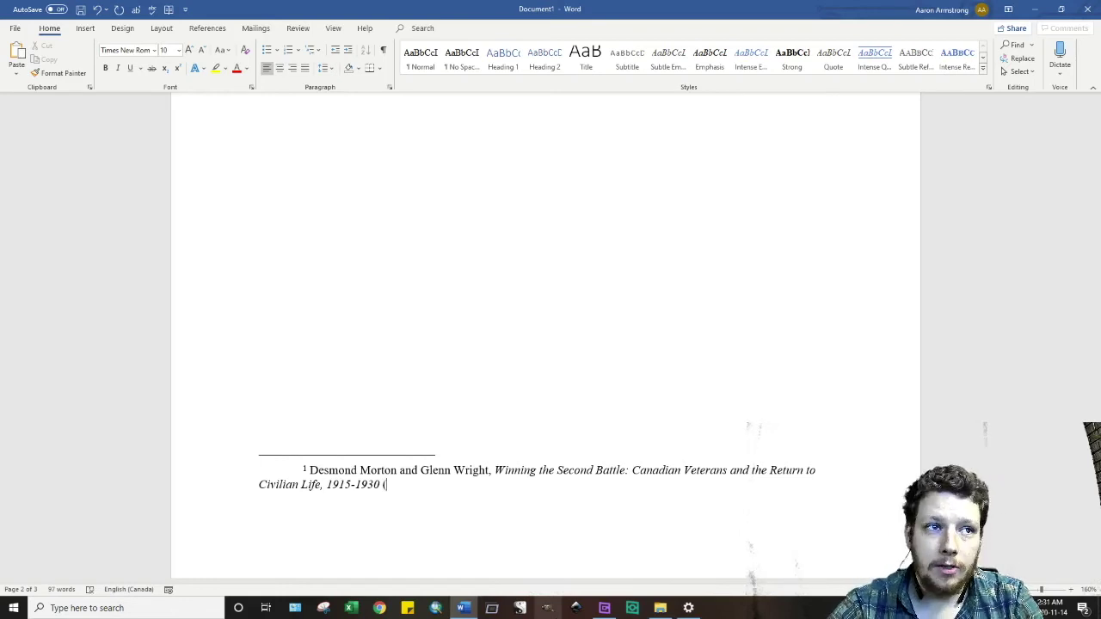
pyautogui.write('Toro')
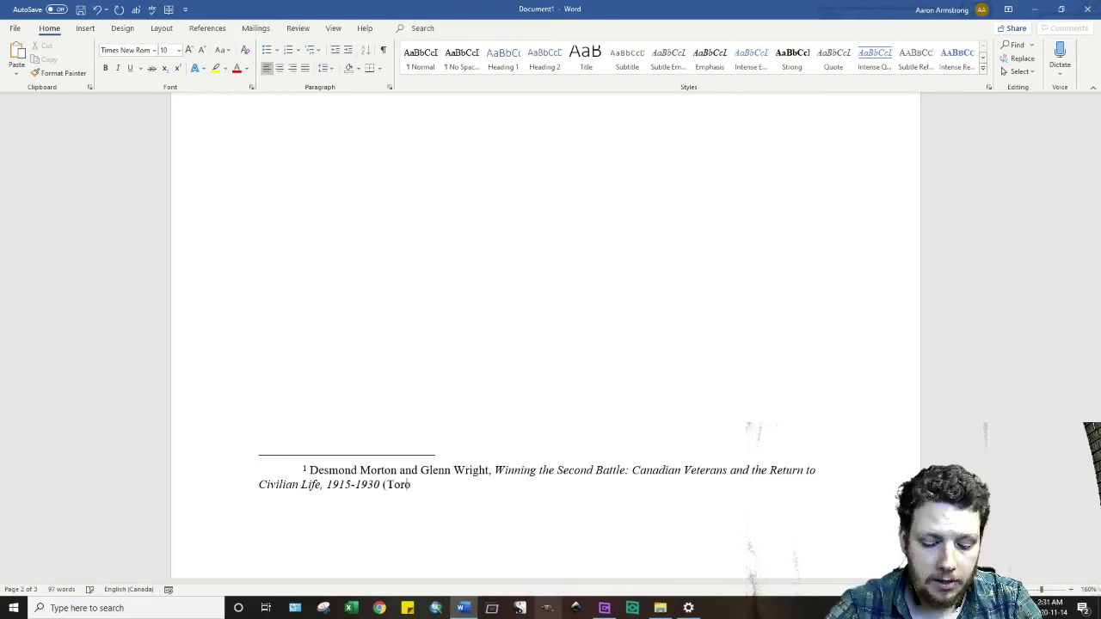
pyautogui.write('nto: ')
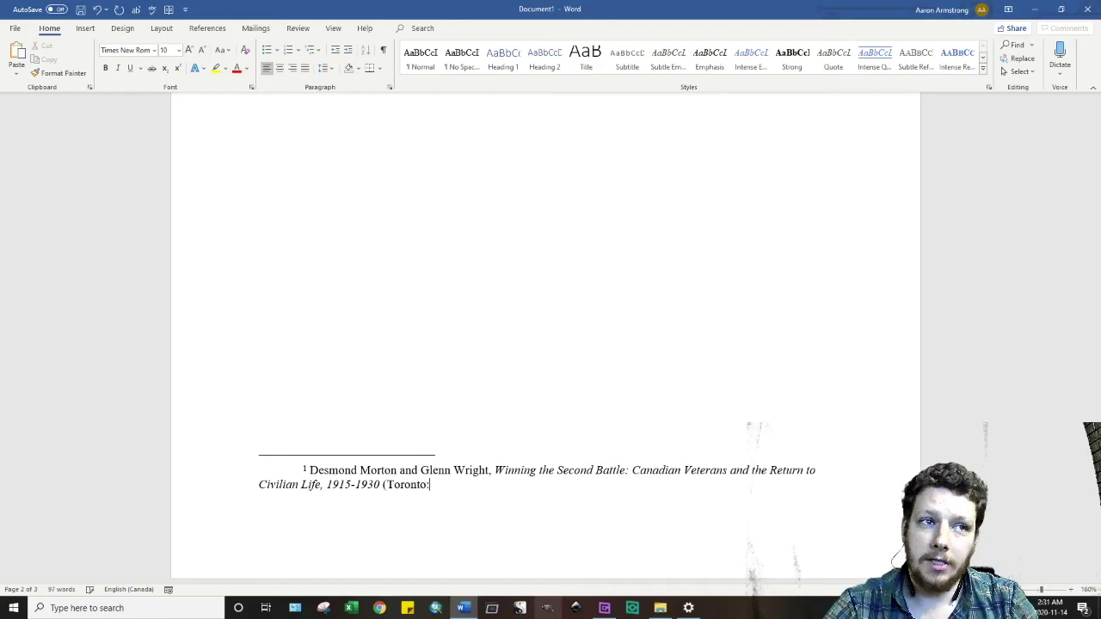
pyautogui.write('UTP')
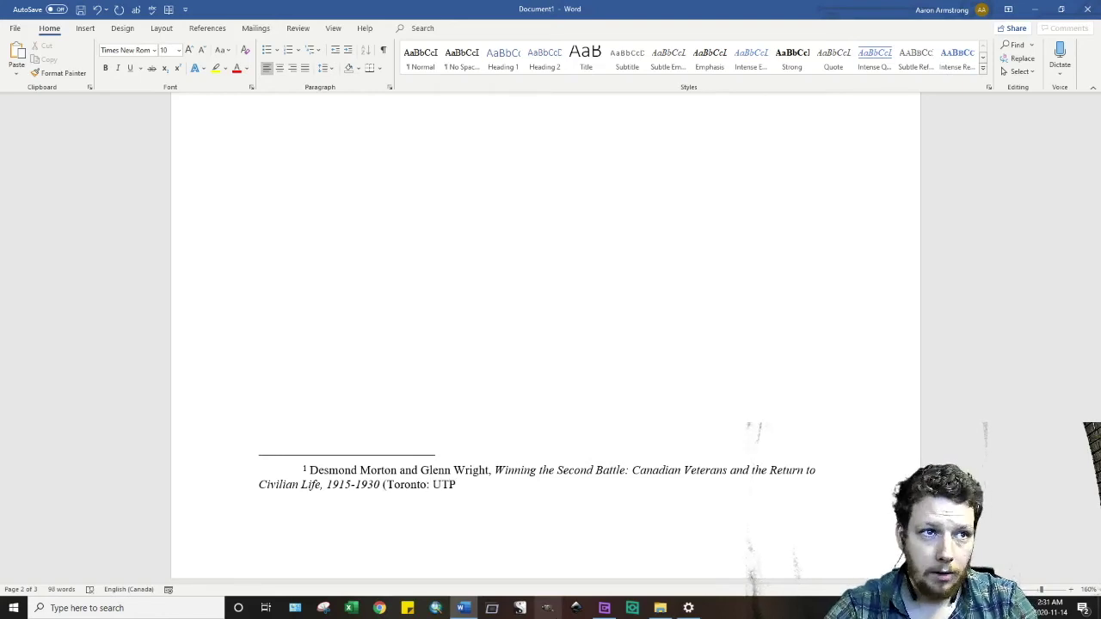
pyautogui.write(',')
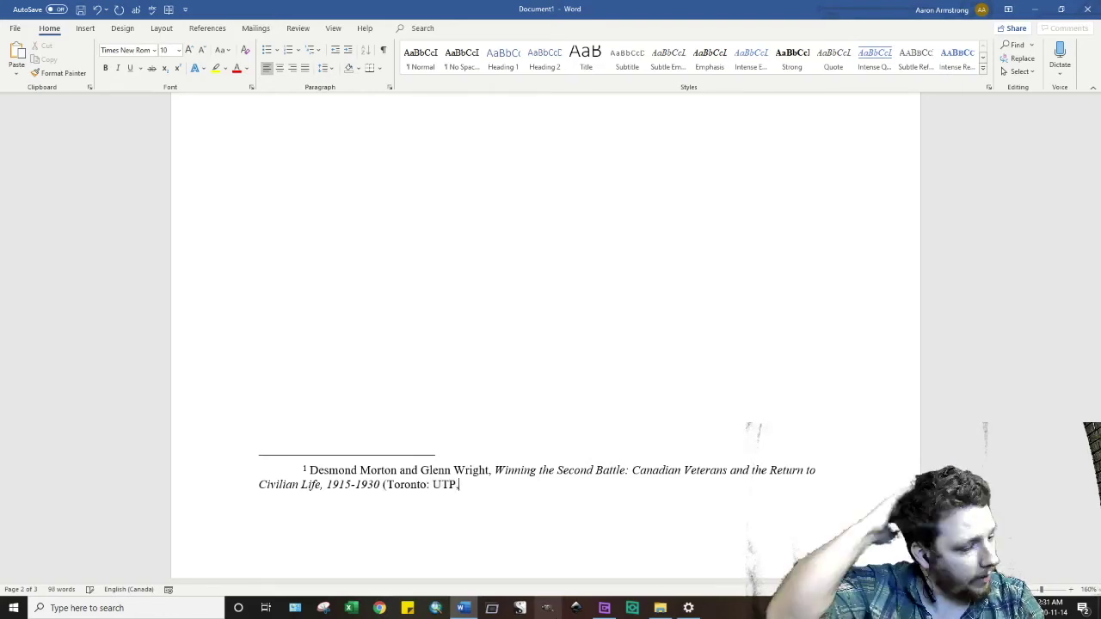
pyautogui.write(' 19')
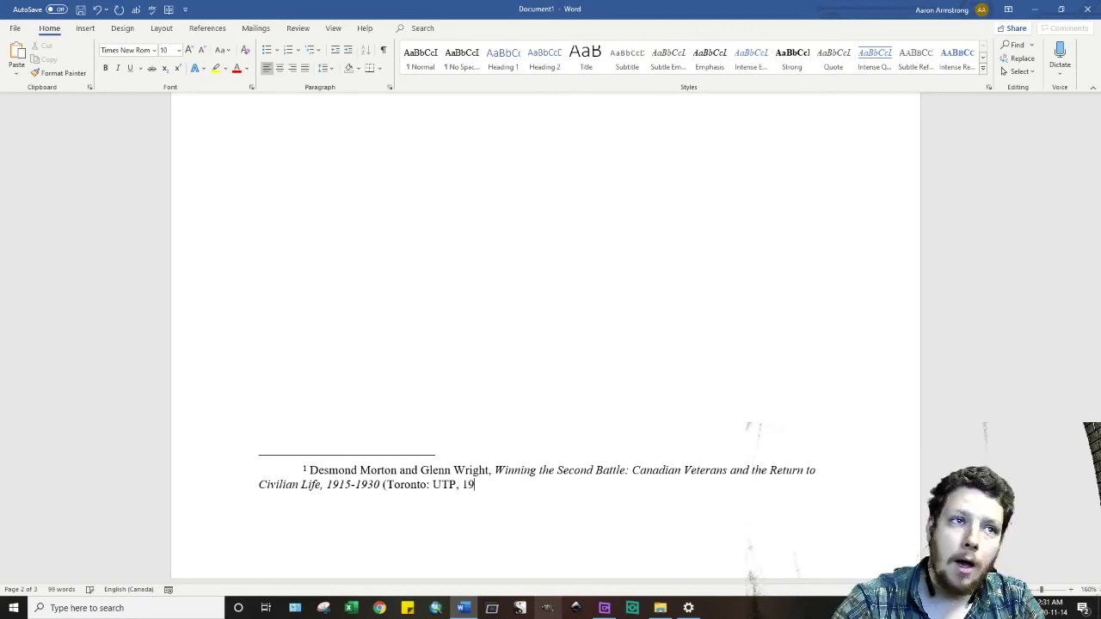
pyautogui.write('87)')
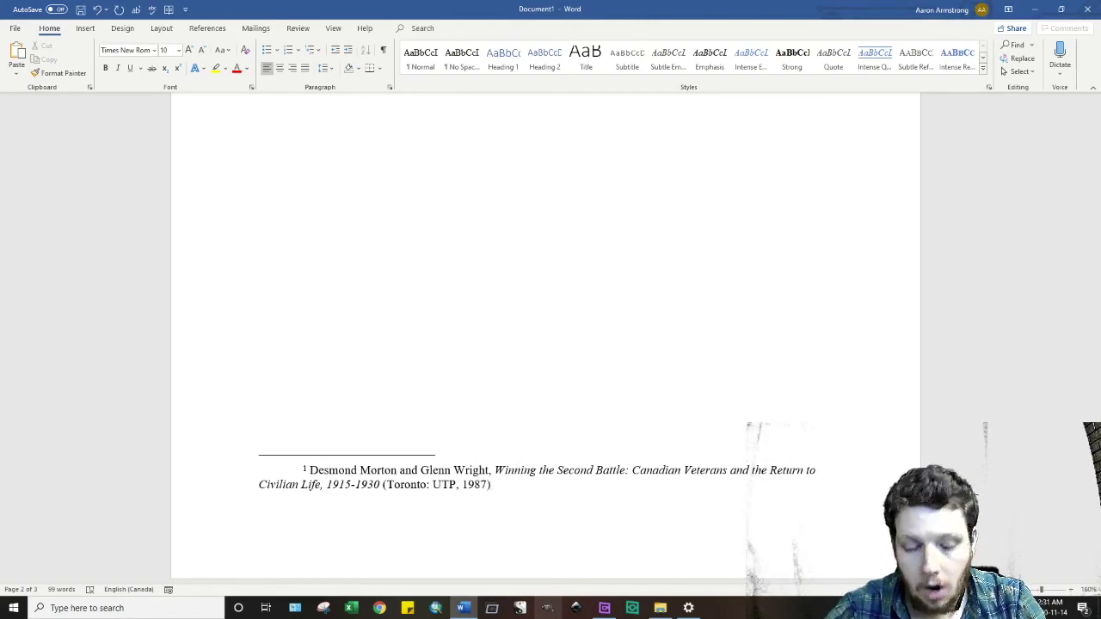
pyautogui.write('.')
pyautogui.write(' 15')
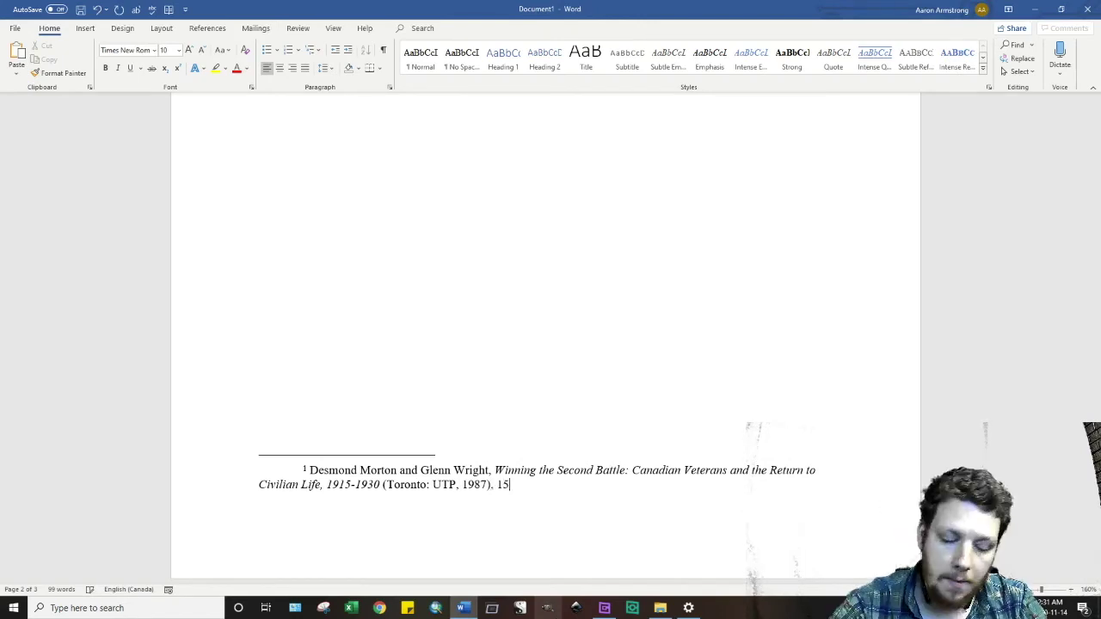
pyautogui.write('4.')
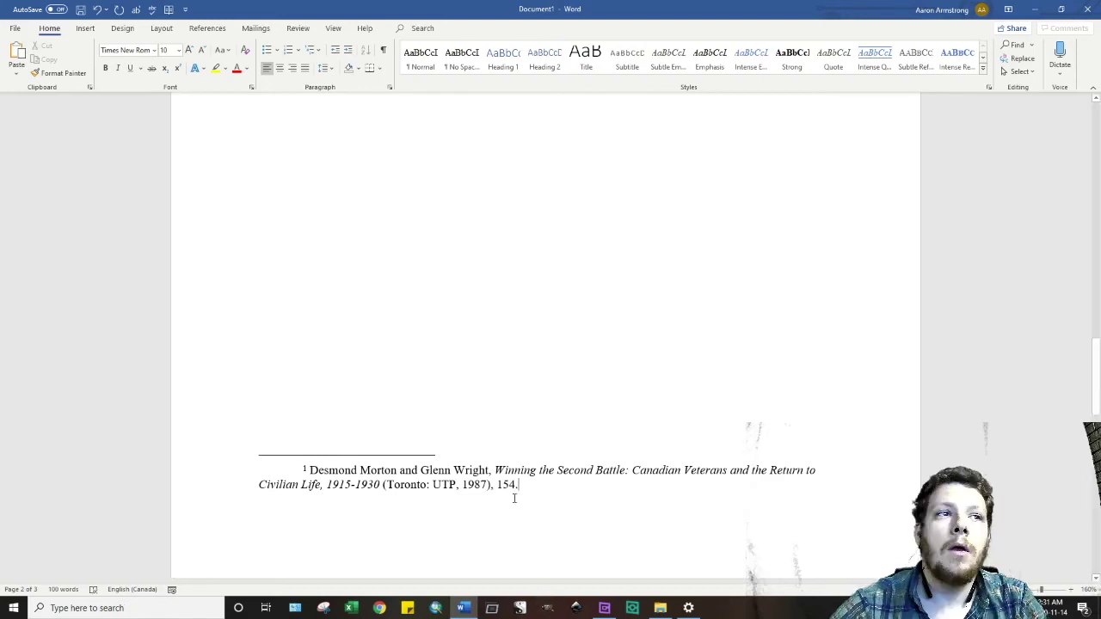
pyautogui.scroll(10, 635, 394)
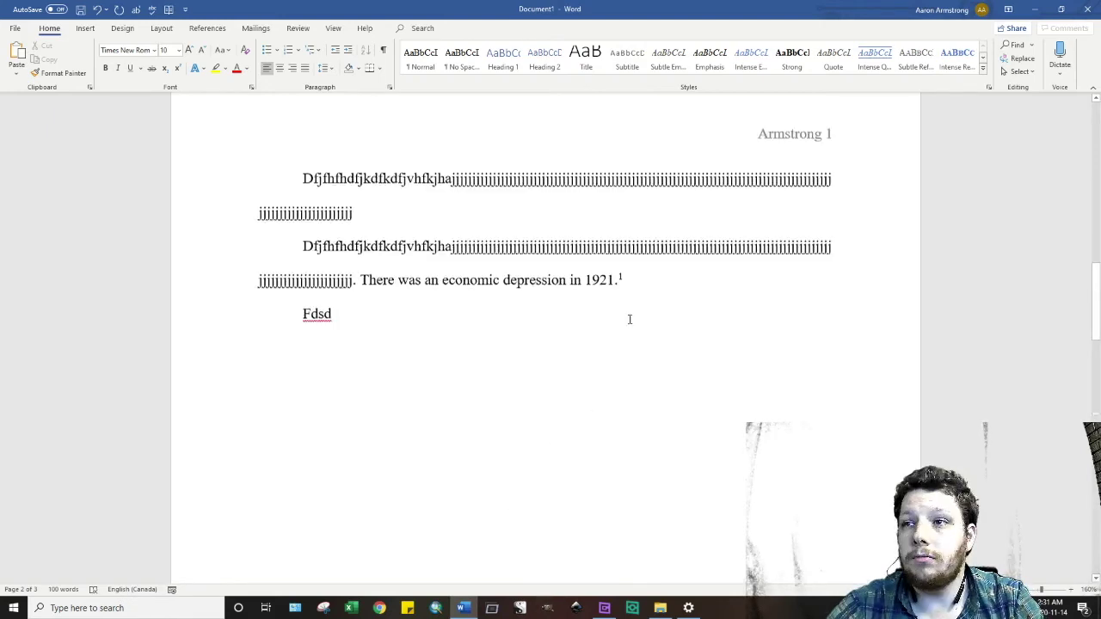
# - Append 'There was a Japanese-Canadian branch of the Great War Vetera…' to the second body paragraph
pyautogui.click(664, 280)
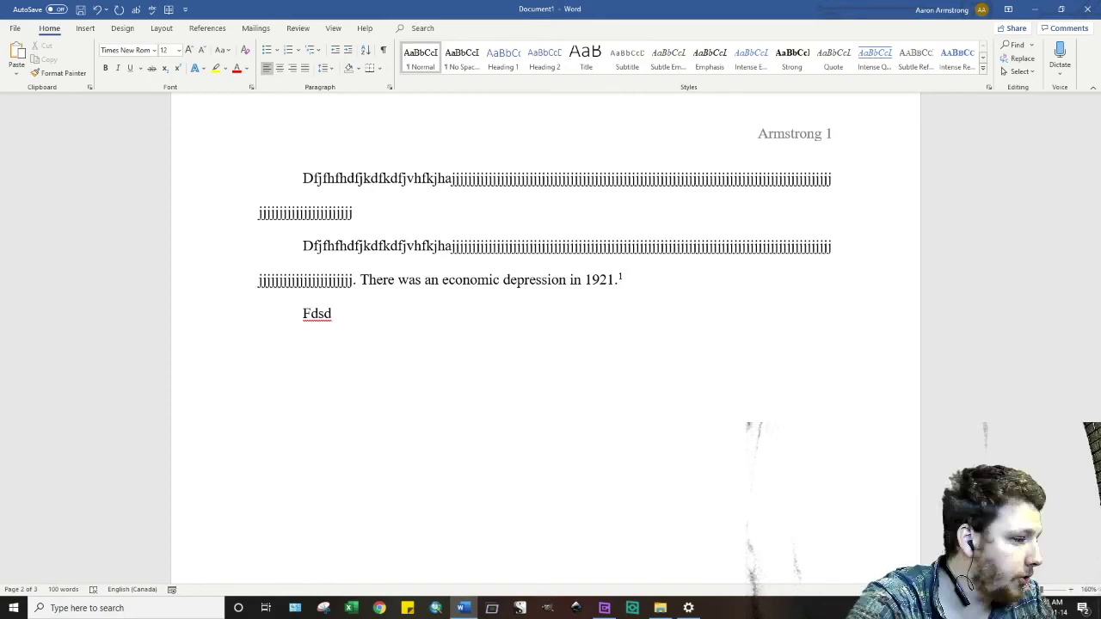
pyautogui.write('hdhdhdgdjshdkdjh.')
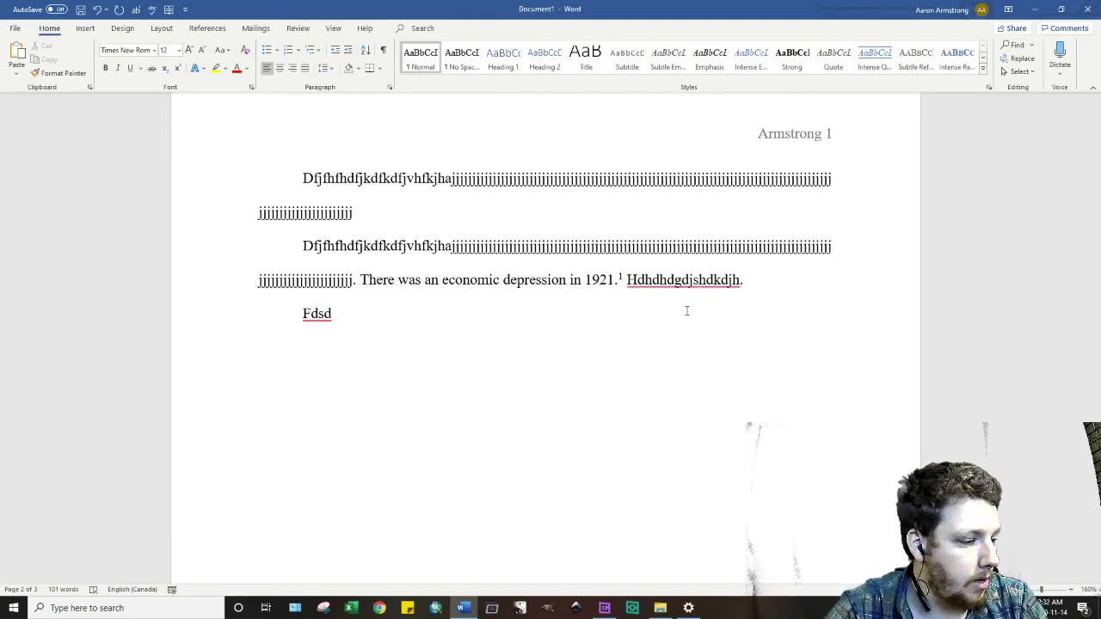
pyautogui.write('There')
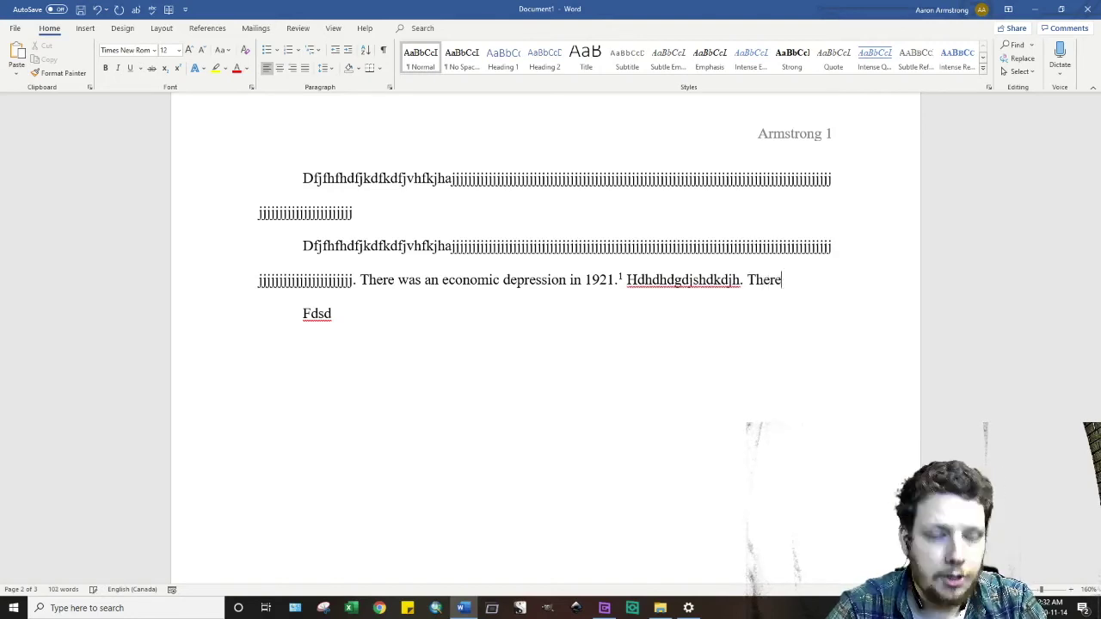
pyautogui.write(' was J')
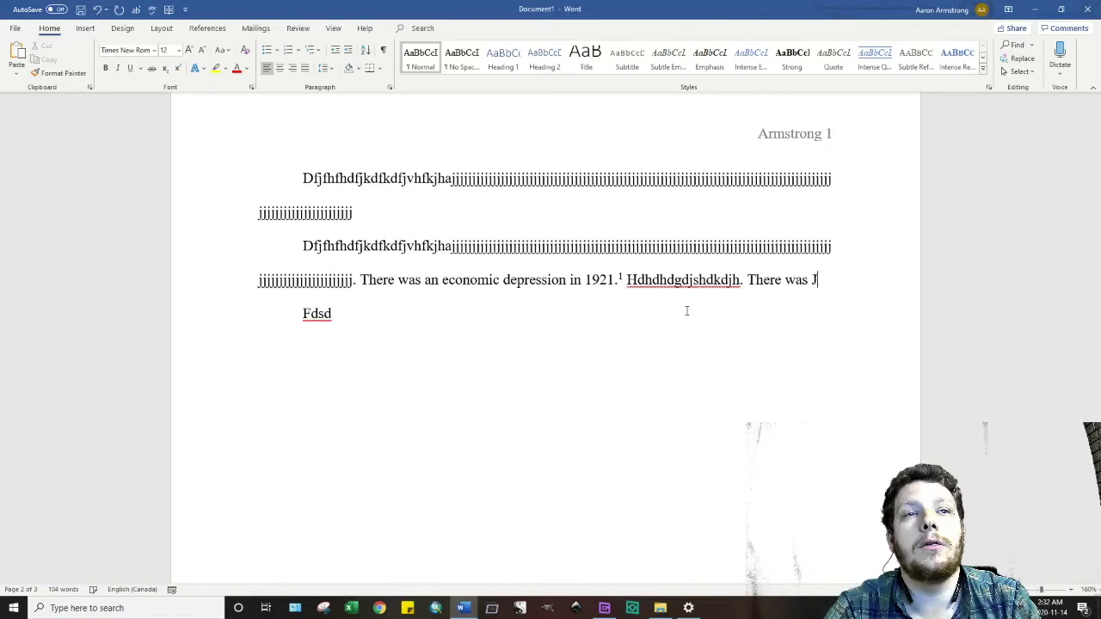
pyautogui.press('BackSpace')
pyautogui.write('a Japanese-')
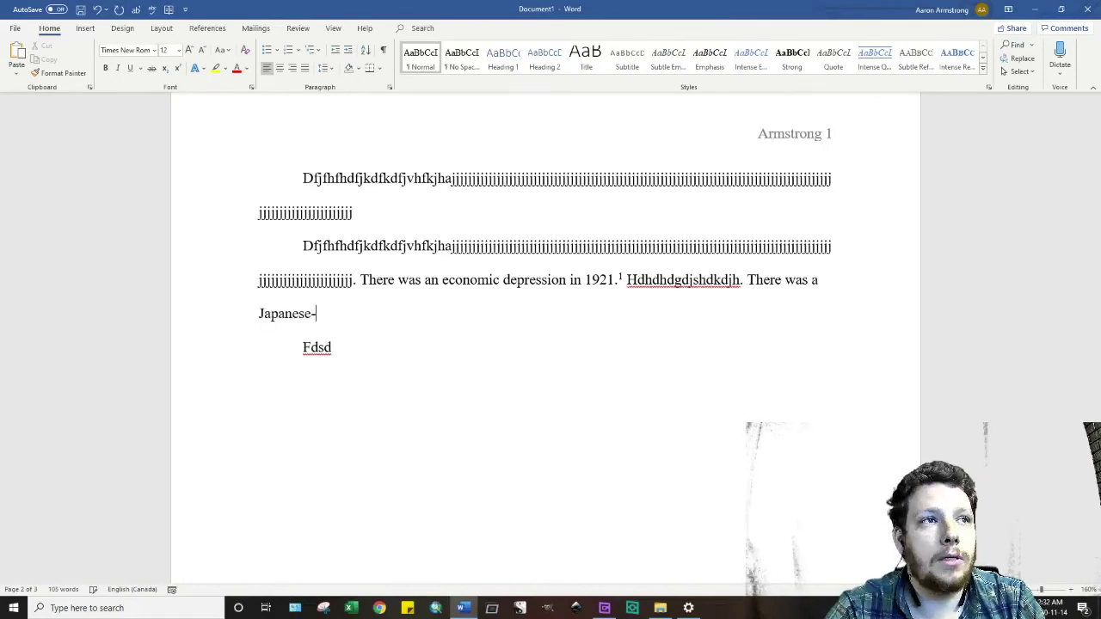
pyautogui.write('Canadian')
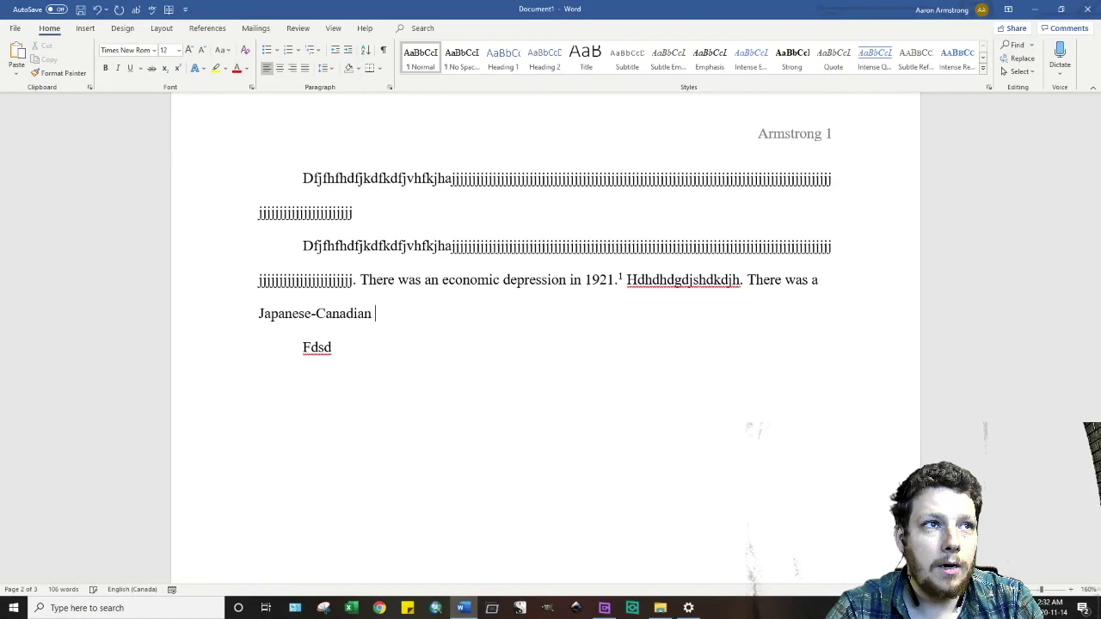
pyautogui.write('branch of the Great War Vetera')
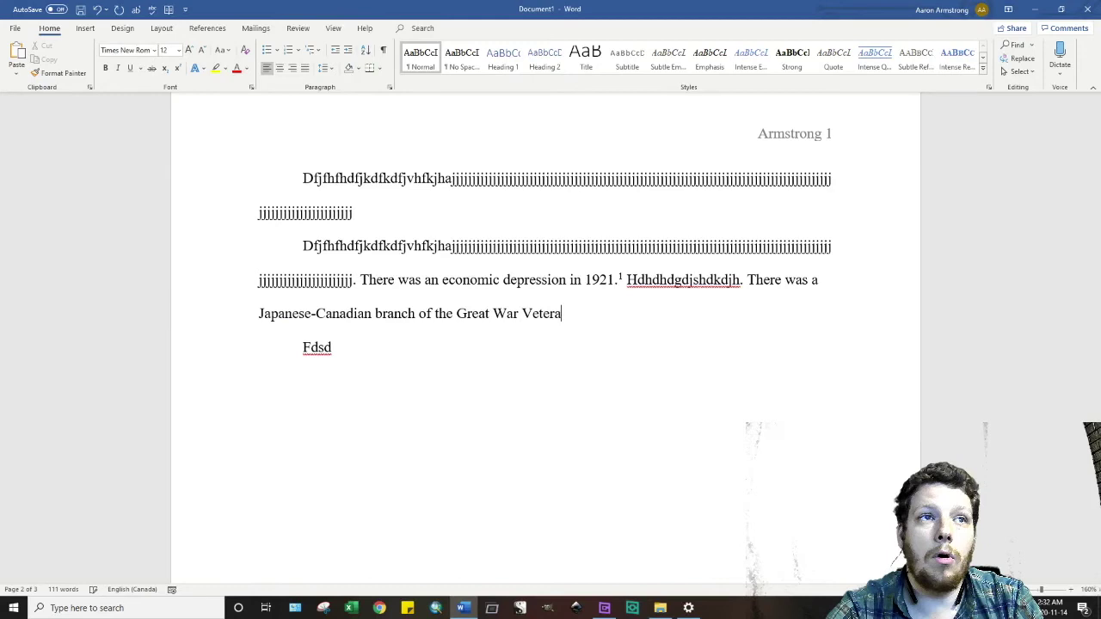
# - End the sentence with 'Veterans Association.' and add footnote 2 after it, indented one tab
pyautogui.write('ns Association.')
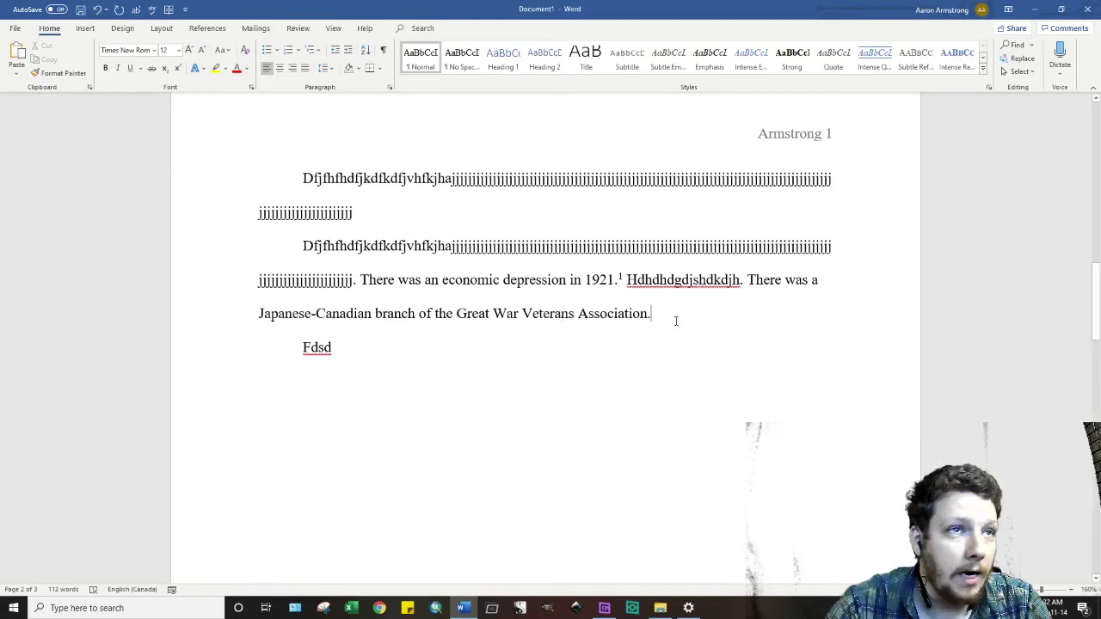
pyautogui.hotkey('ctrl', 'alt', 'f')
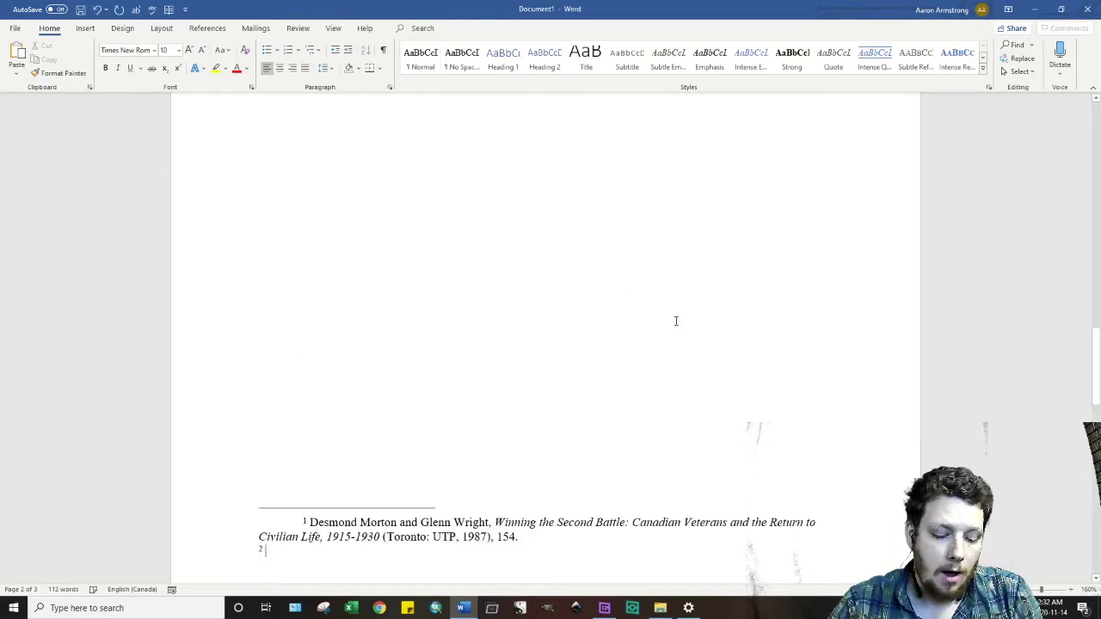
pyautogui.scroll(5, 520, 339)
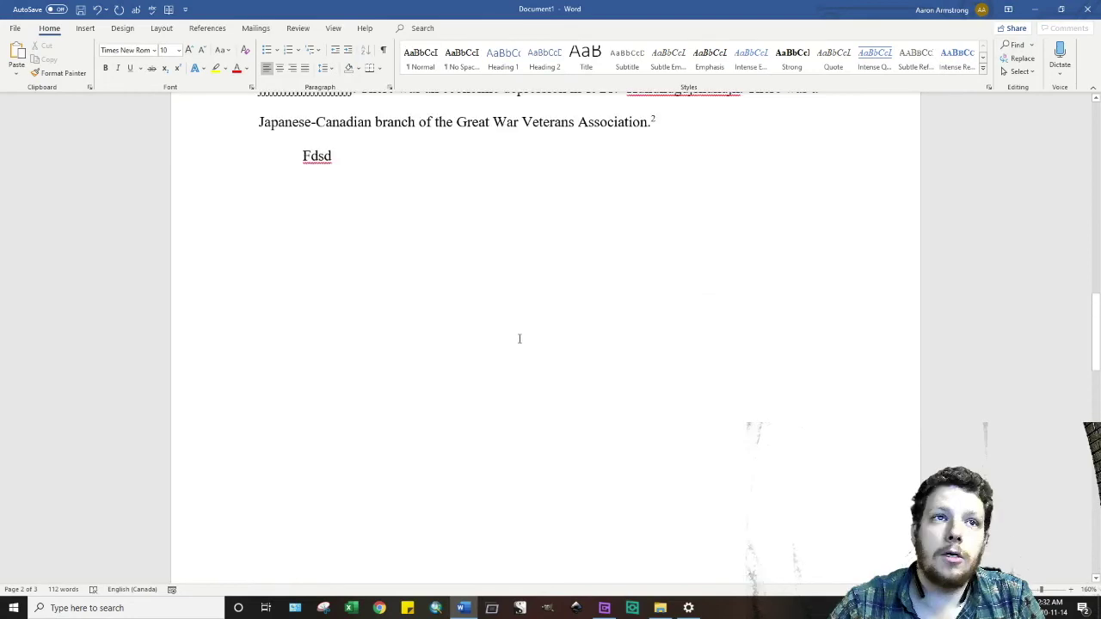
pyautogui.scroll(-5, 520, 339)
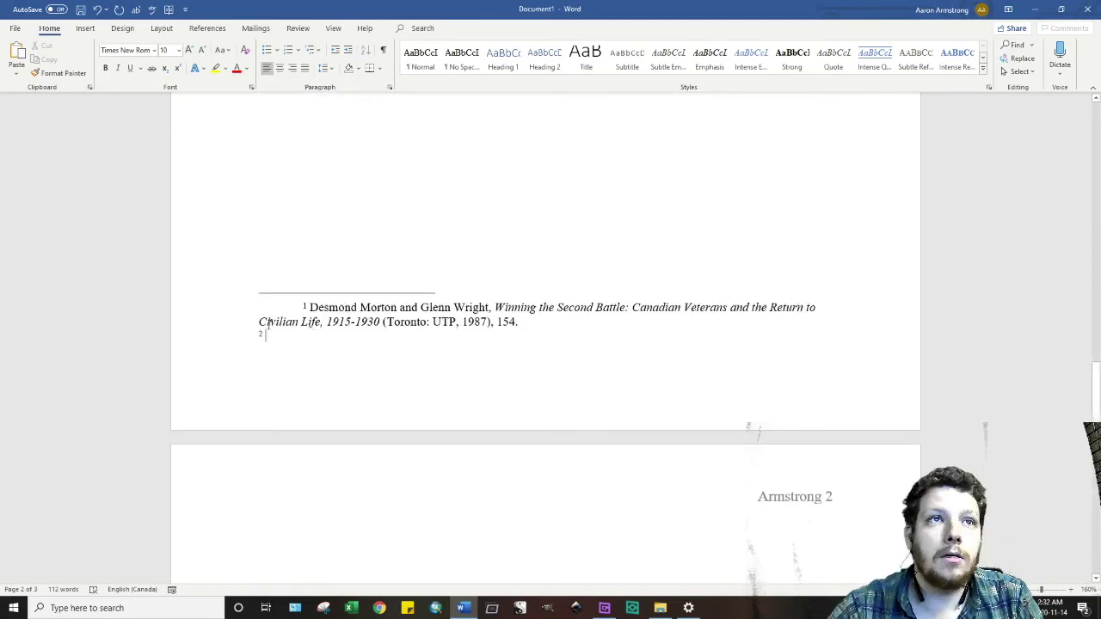
pyautogui.press('Tab')
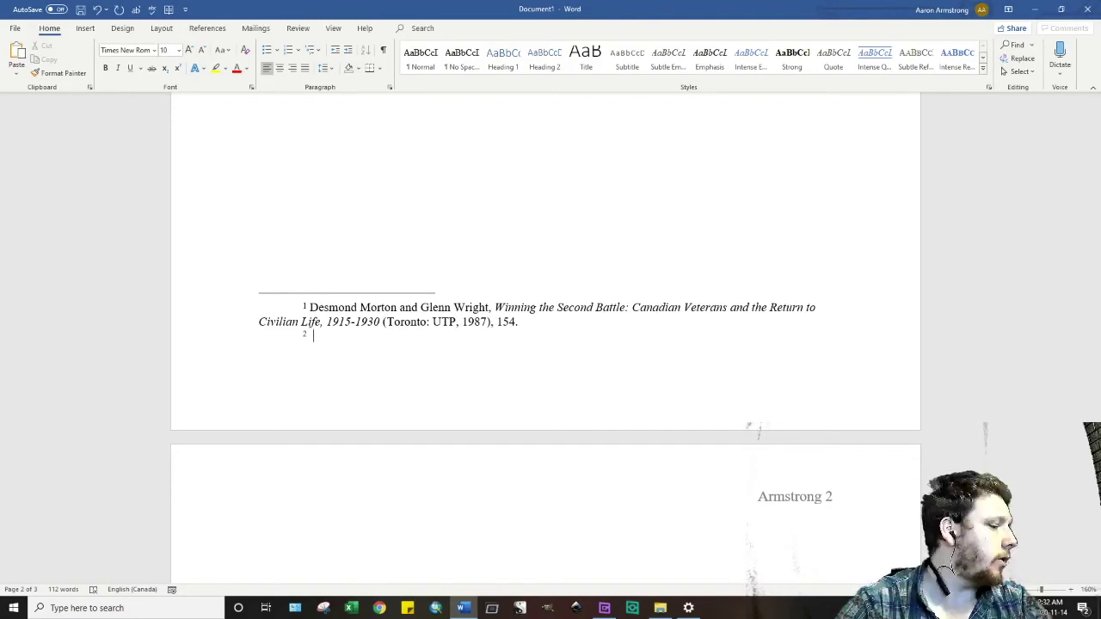
# - Write footnote 2 as 'Morton and Wright, Winning the Second Battle, 182.' with the title italicised
pyautogui.write('ib')
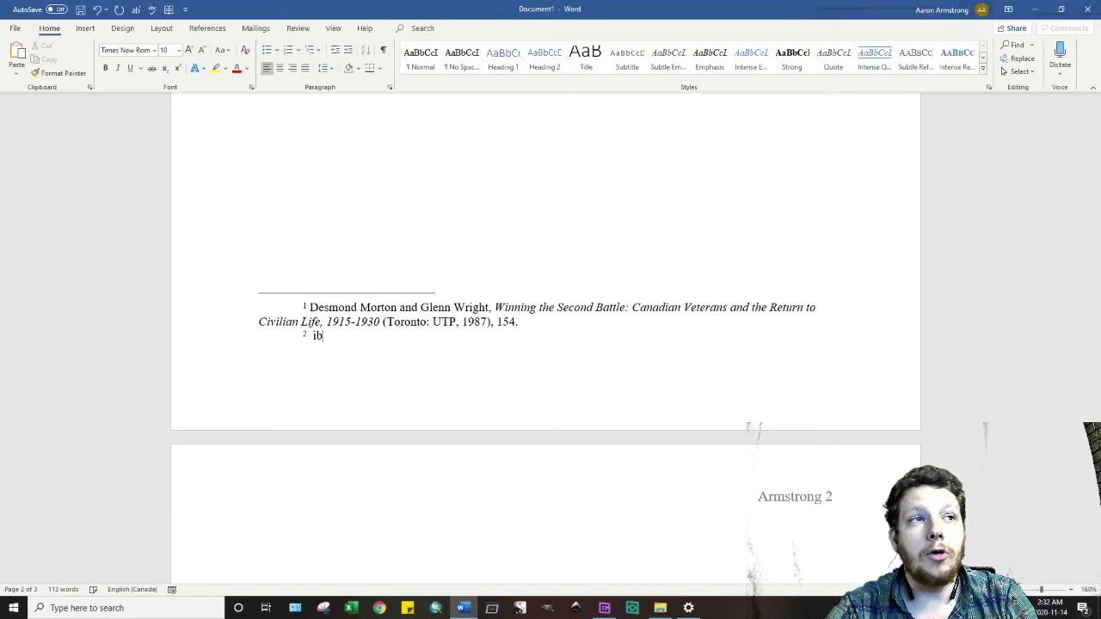
pyautogui.write('id.')
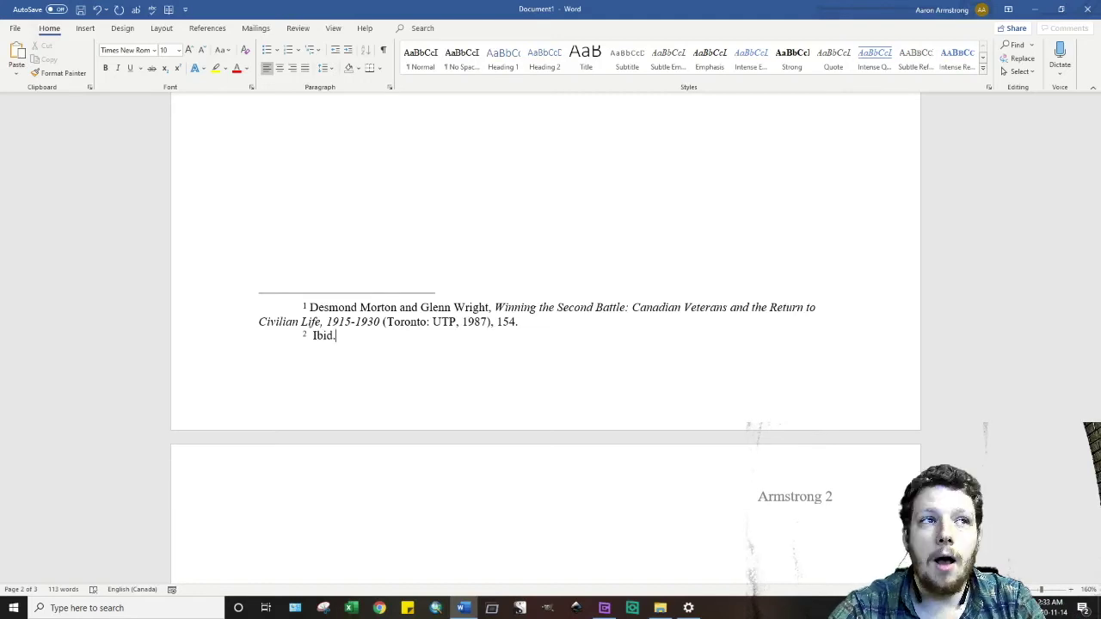
pyautogui.press('BackSpace')
pyautogui.press('BackSpace')
pyautogui.press('BackSpace')
pyautogui.press('BackSpace')
pyautogui.press('BackSpace')
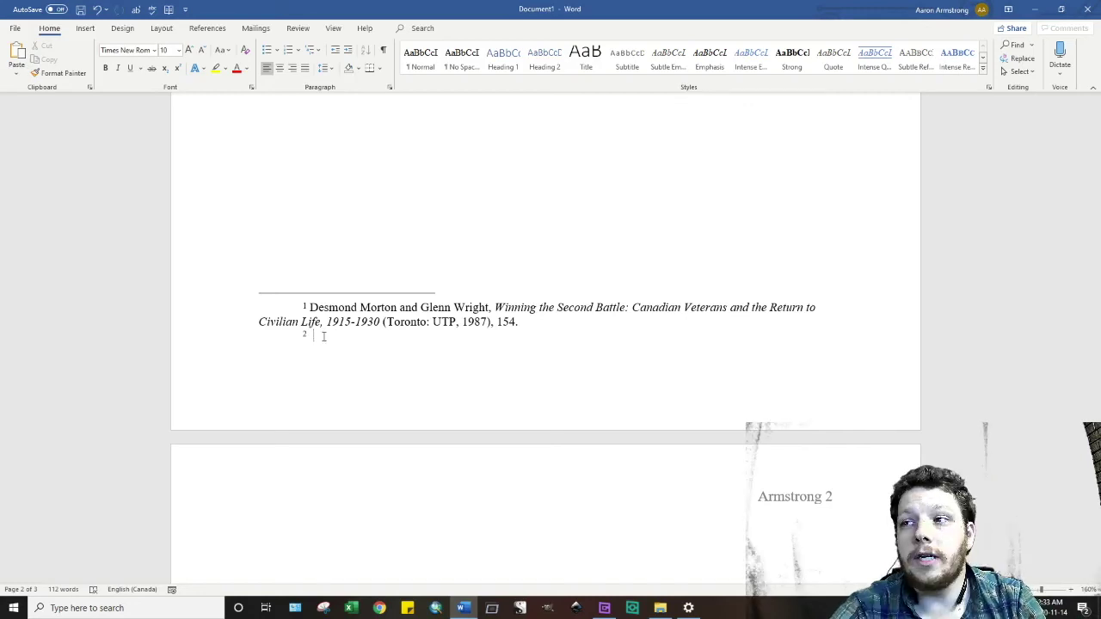
pyautogui.write('Morton')
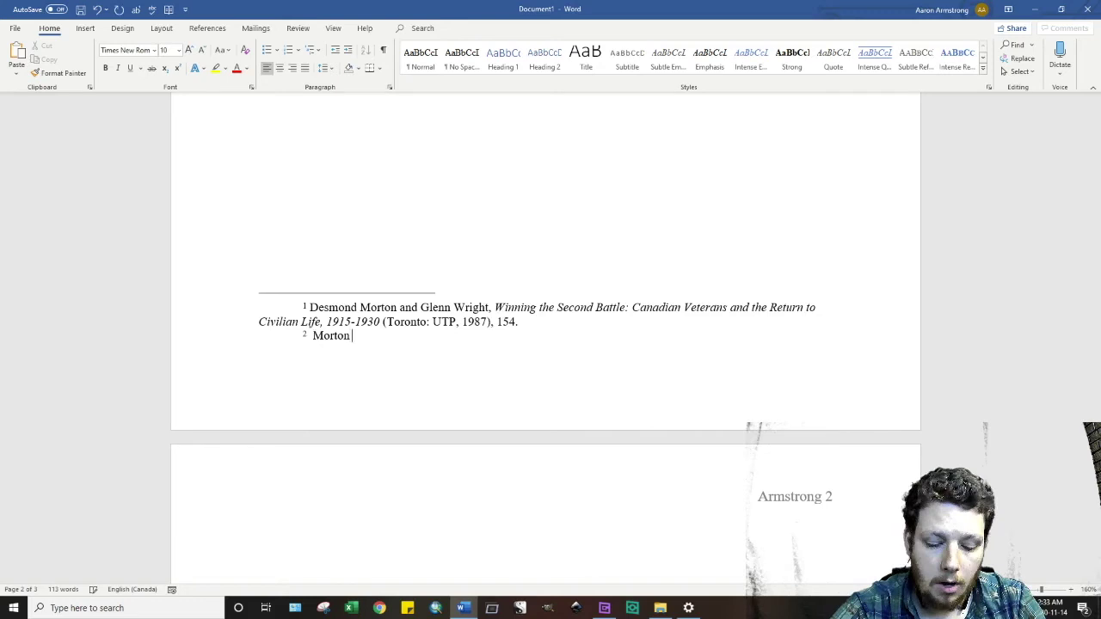
pyautogui.write(' and Wright')
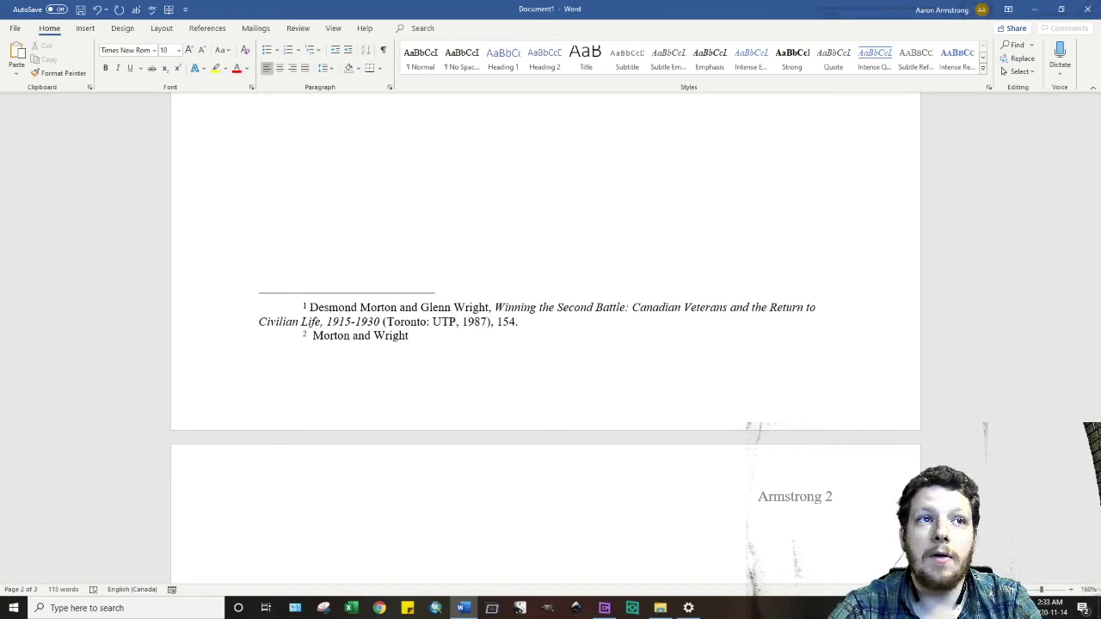
pyautogui.write(',')
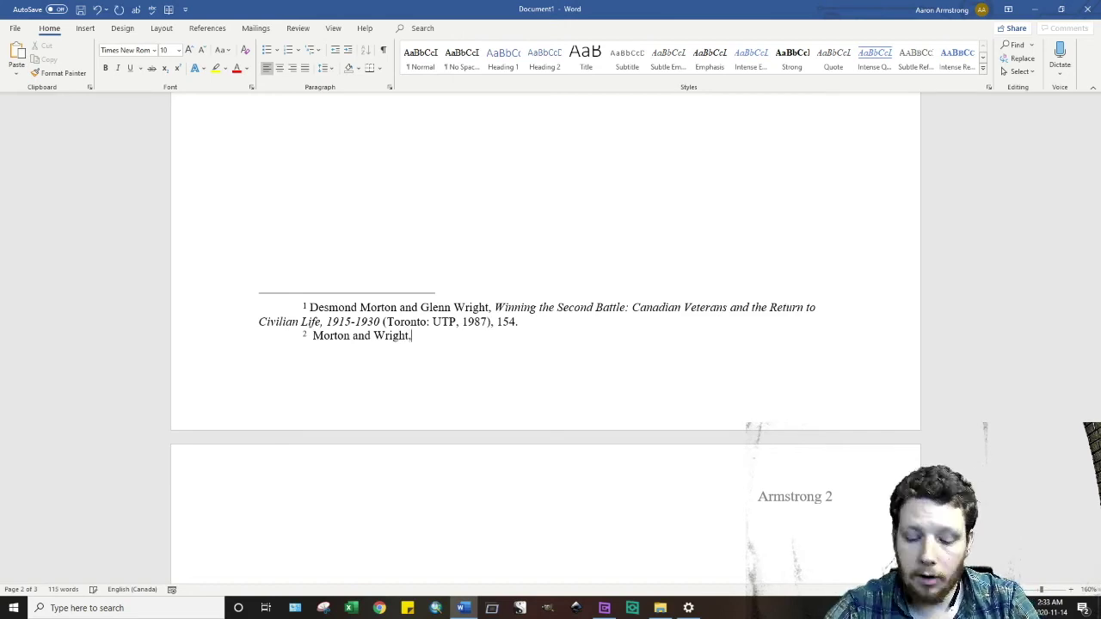
pyautogui.hotkey('ctrl', 'i')
pyautogui.write('Winning the Se')
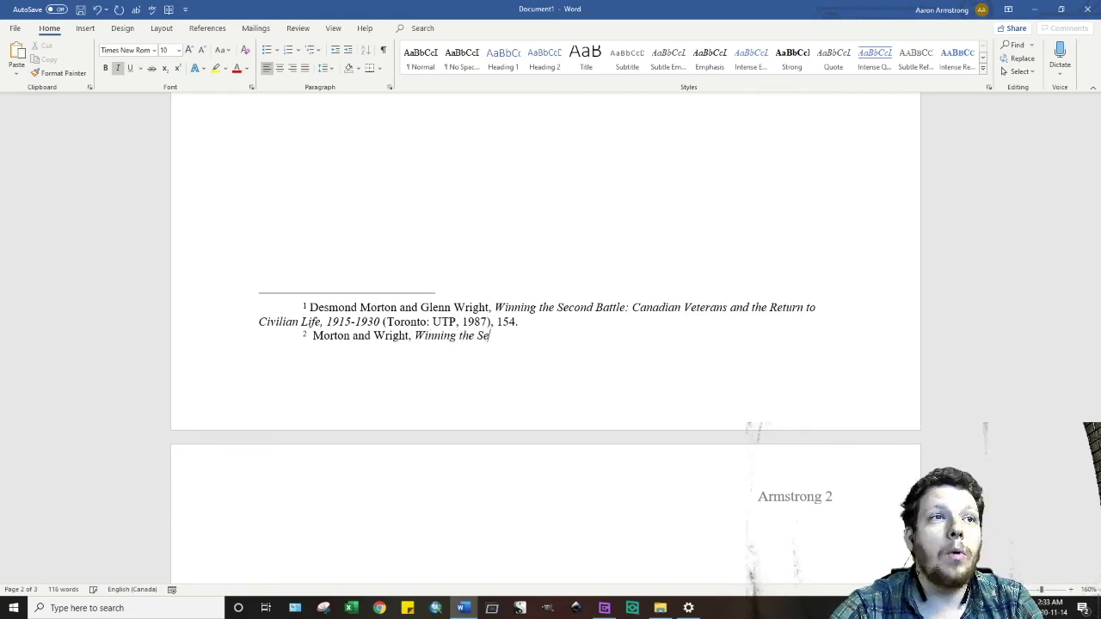
pyautogui.write('cond Battle, 18')
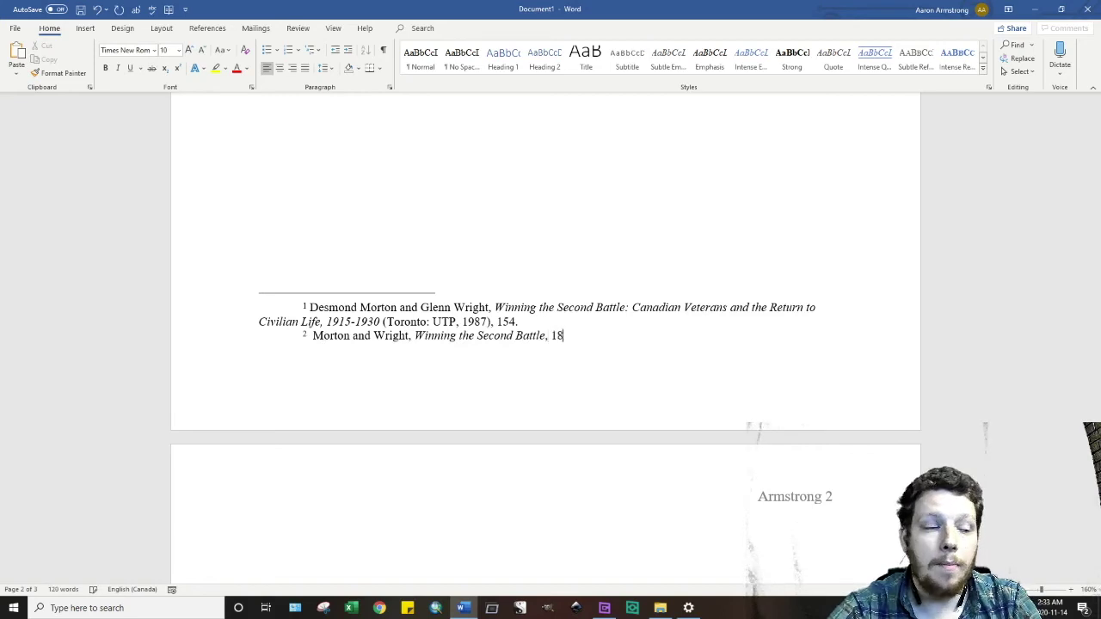
pyautogui.write('2.')
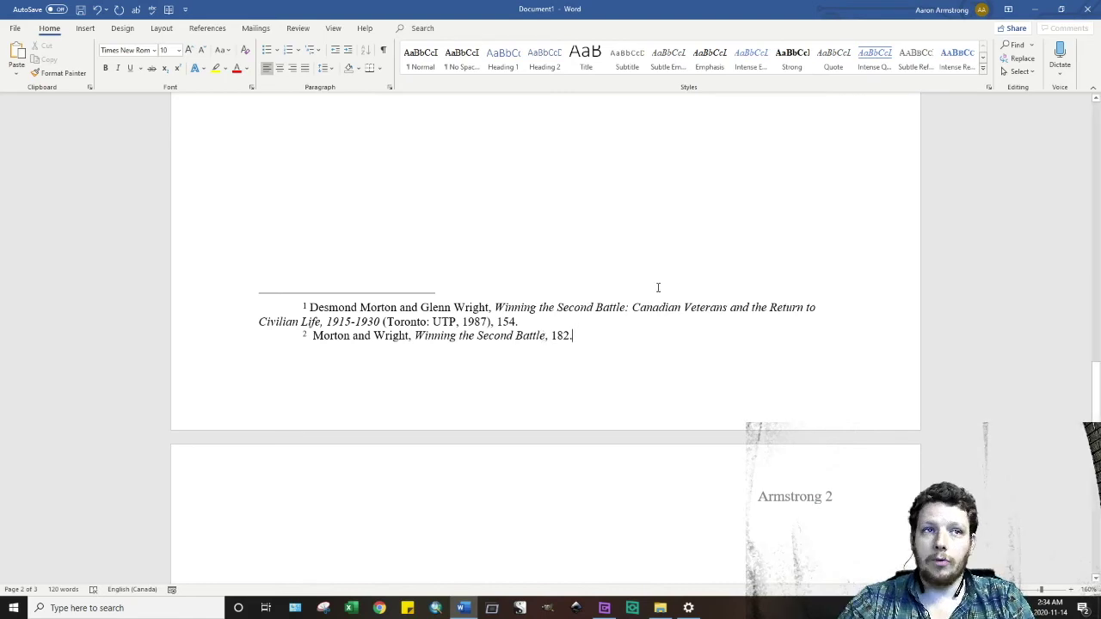
# - Scroll back up to the body text above the footnotes
pyautogui.scroll(1, 550, 393)
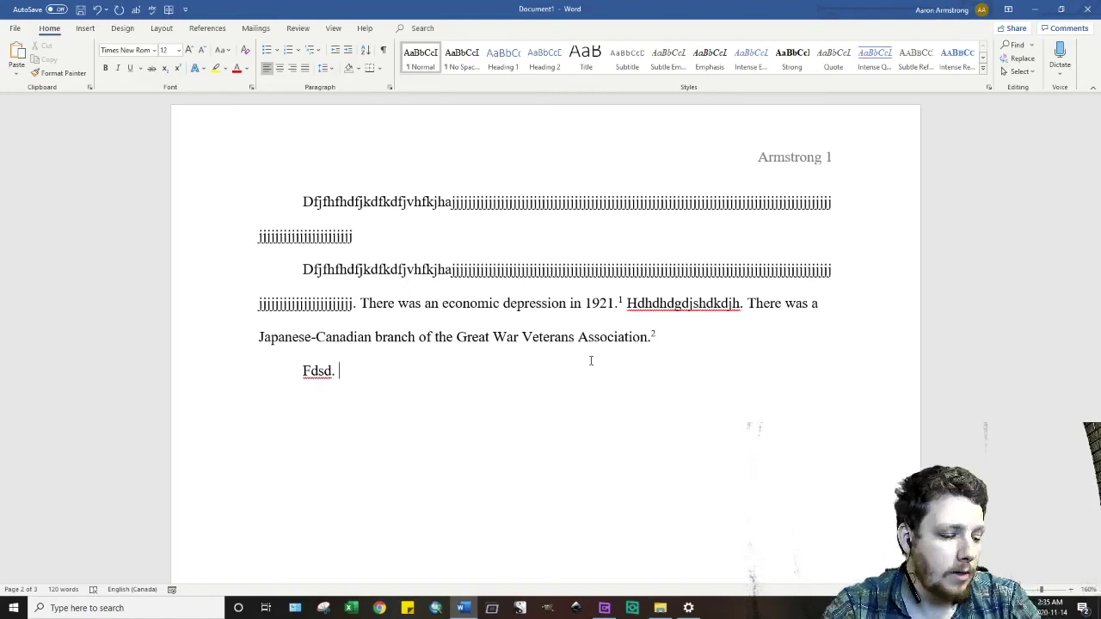
# - Type the Gunning sentence on the 1906 Hepworth catalogue, quoting 'A full human face… is always a comic and interesting sight.'
pyautogui.write('Gunning')
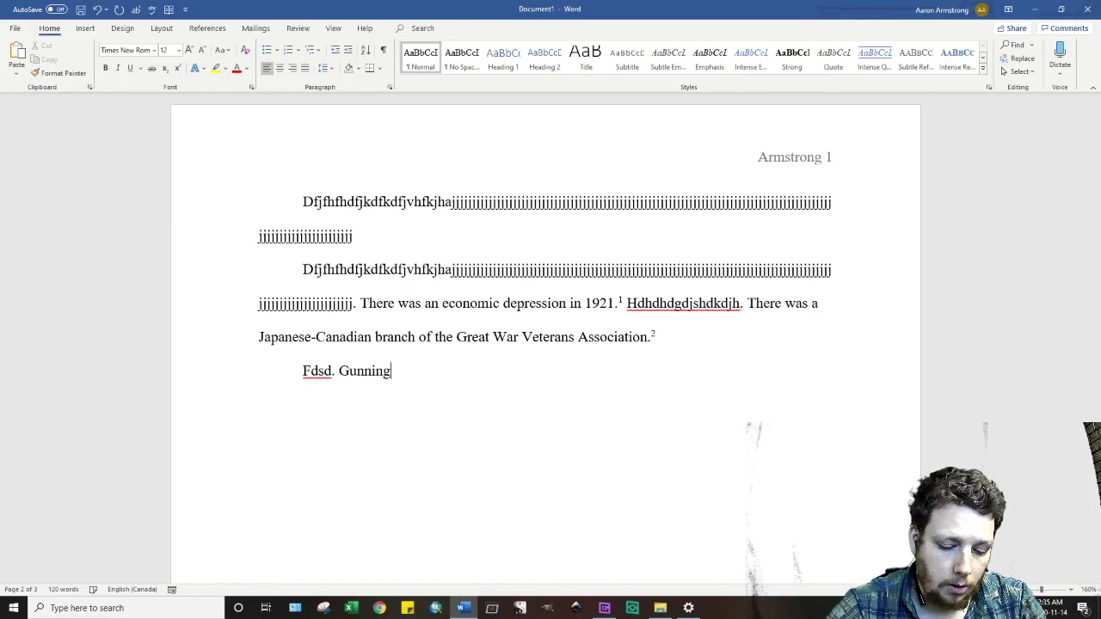
pyautogui.write(' writes that ')
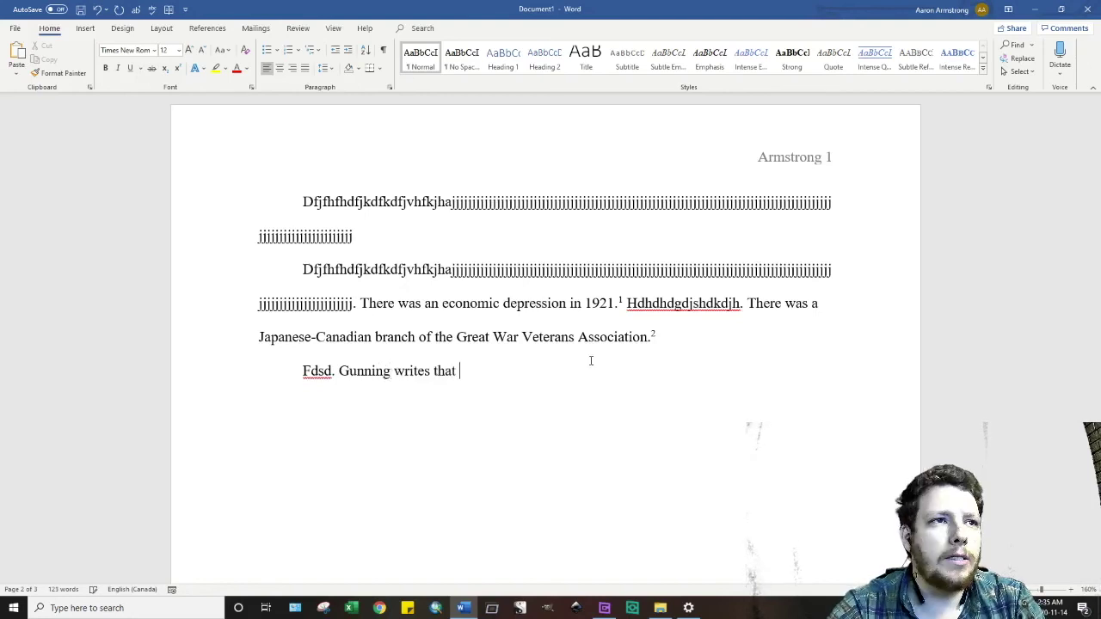
pyautogui.write('"')
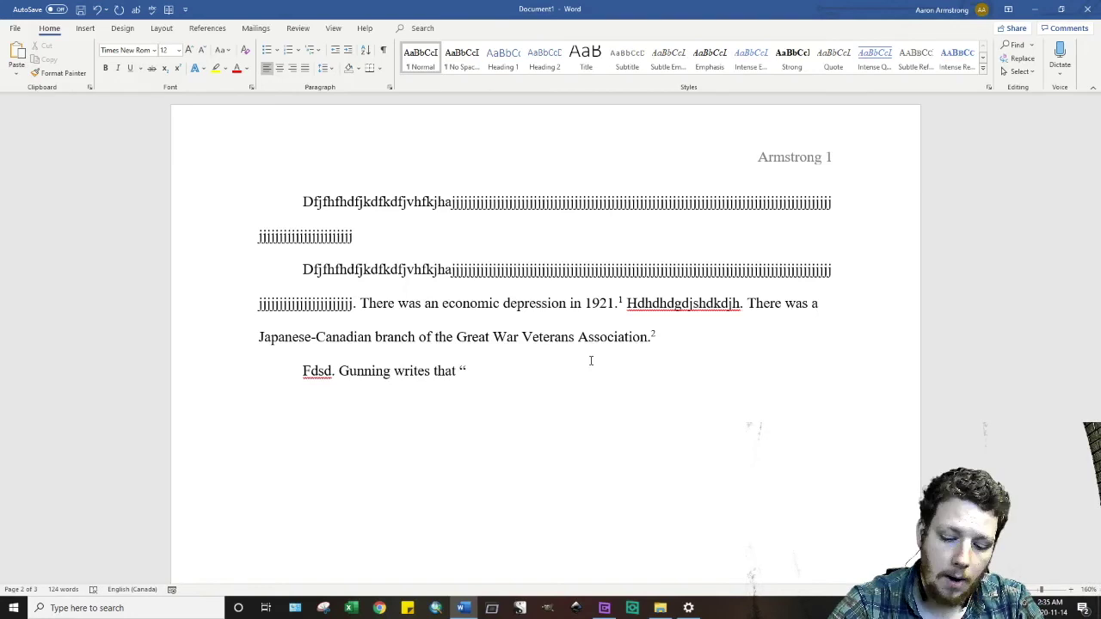
pyautogui.write('the 1906 ')
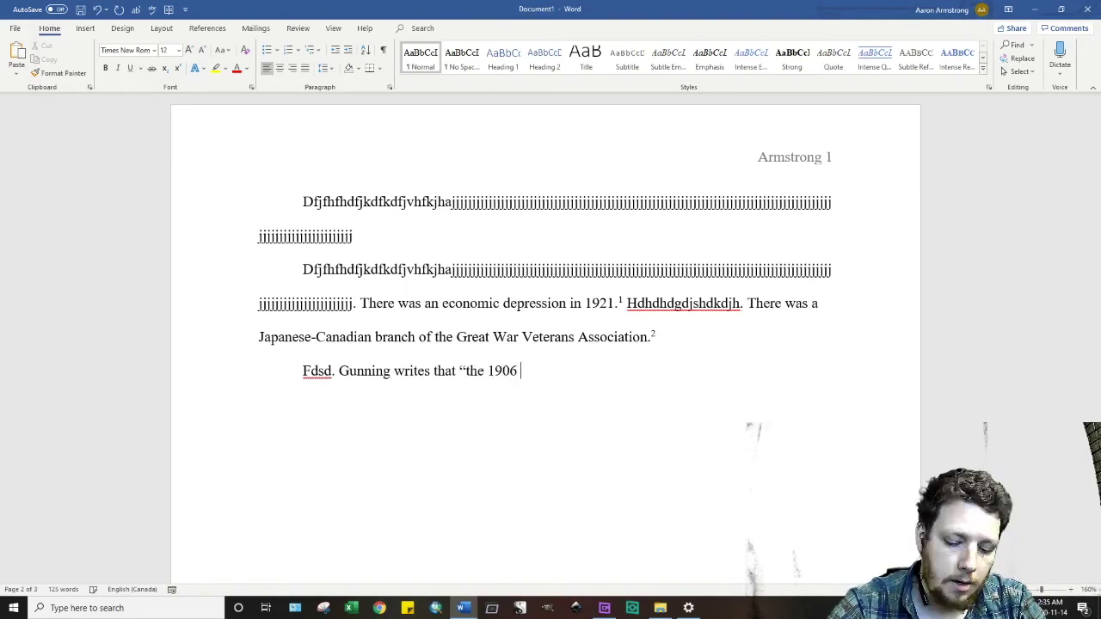
pyautogui.write('Hepworth ')
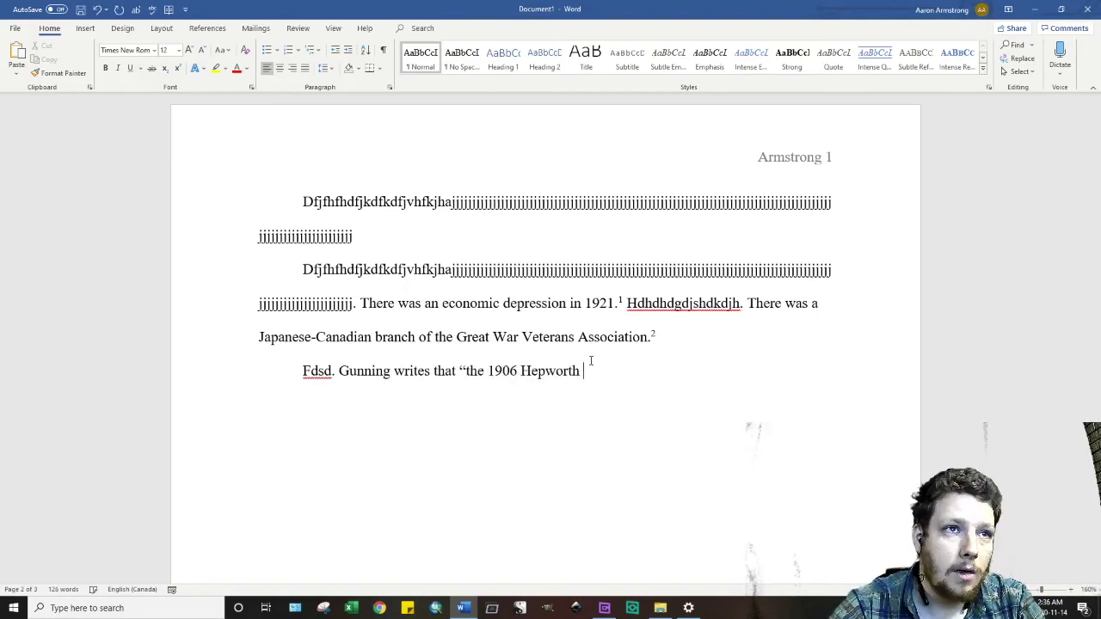
pyautogui.write('catalogue')
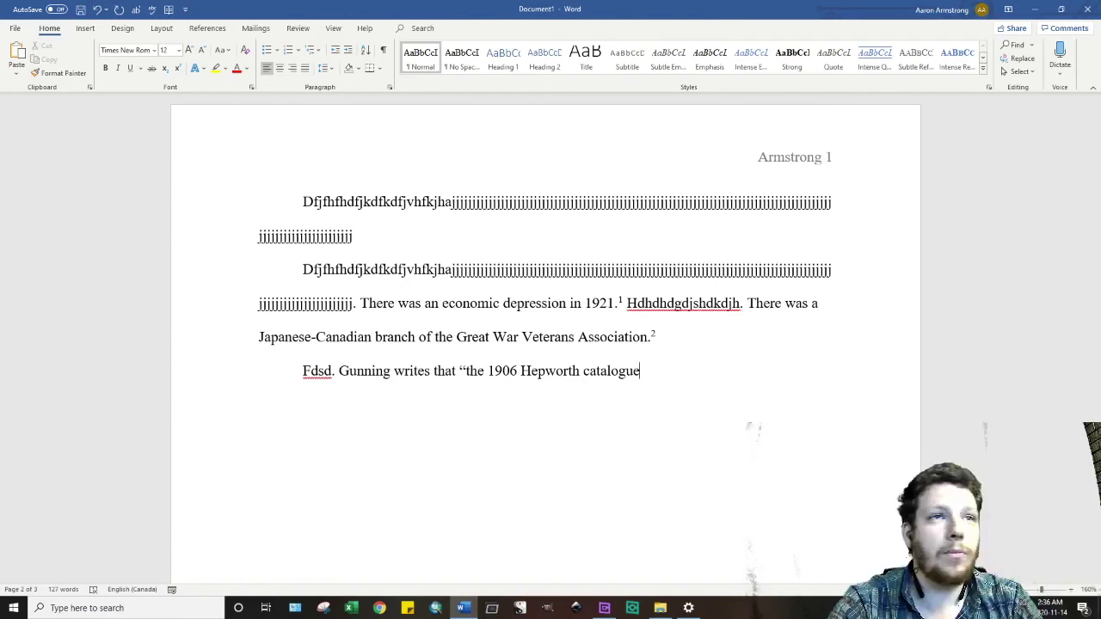
pyautogui.write('... ')
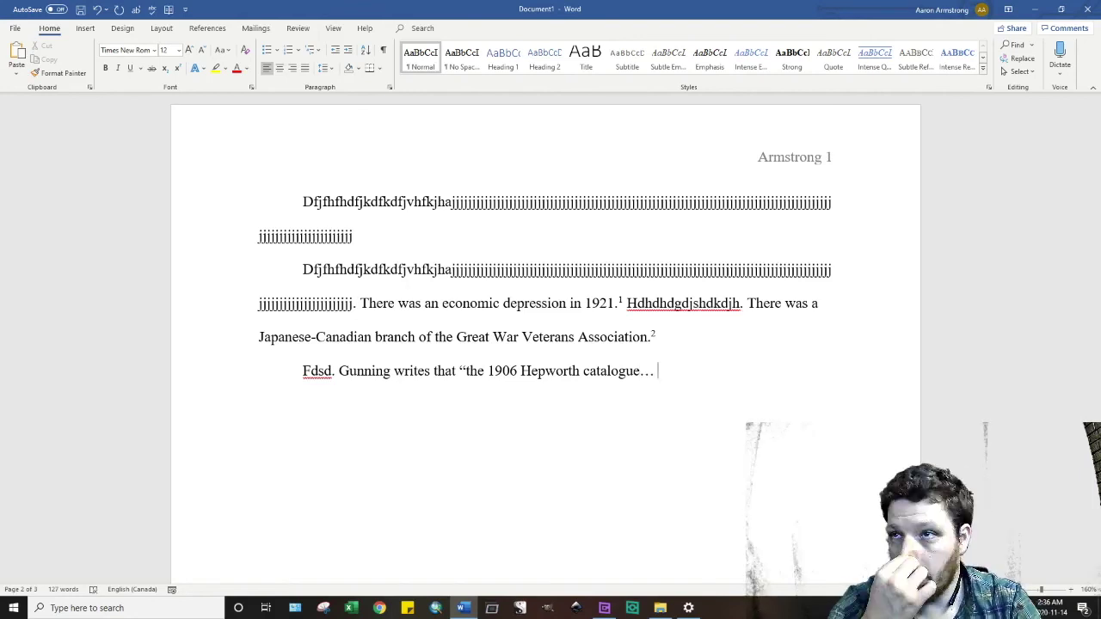
pyautogui.write('describe')
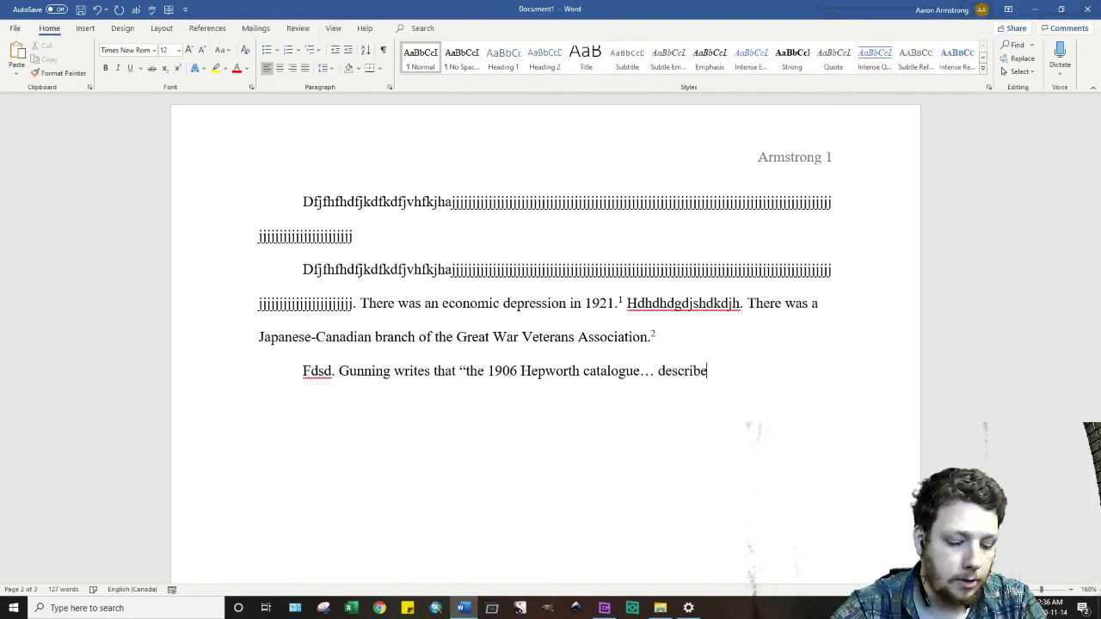
pyautogui.write('s the close-up as an attaction:')
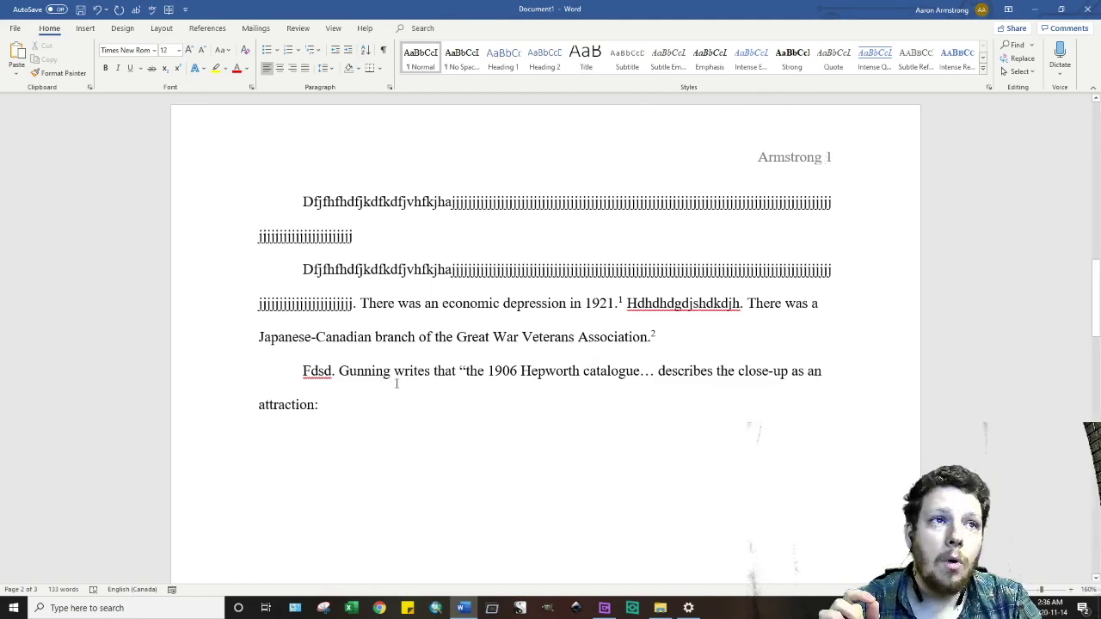
pyautogui.moveTo(456, 371); pyautogui.dragTo(465, 371)
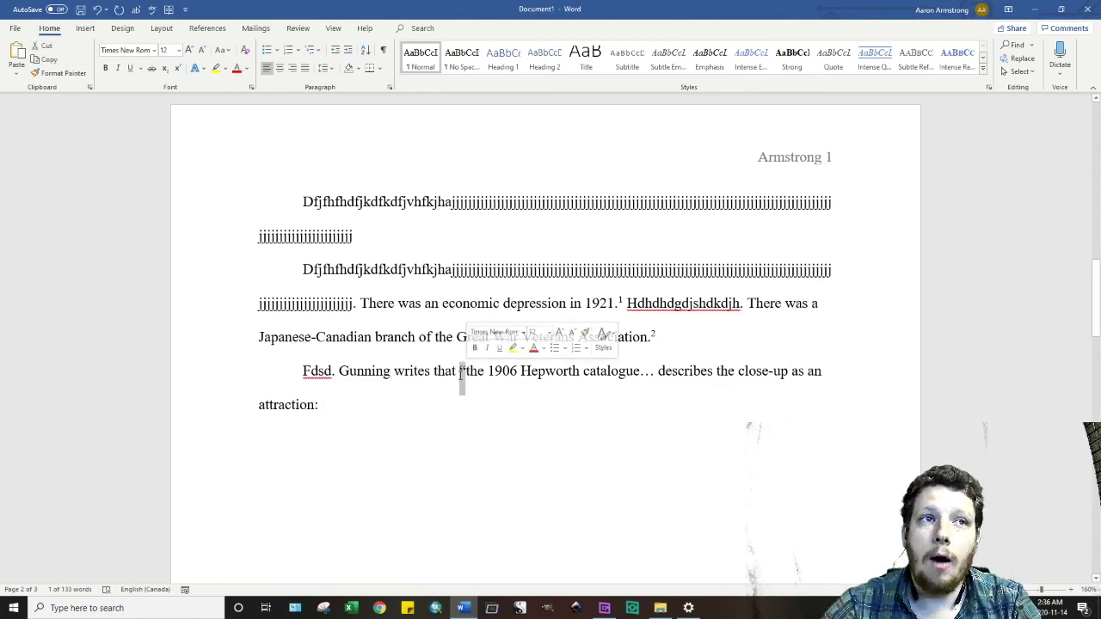
pyautogui.click(348, 410)
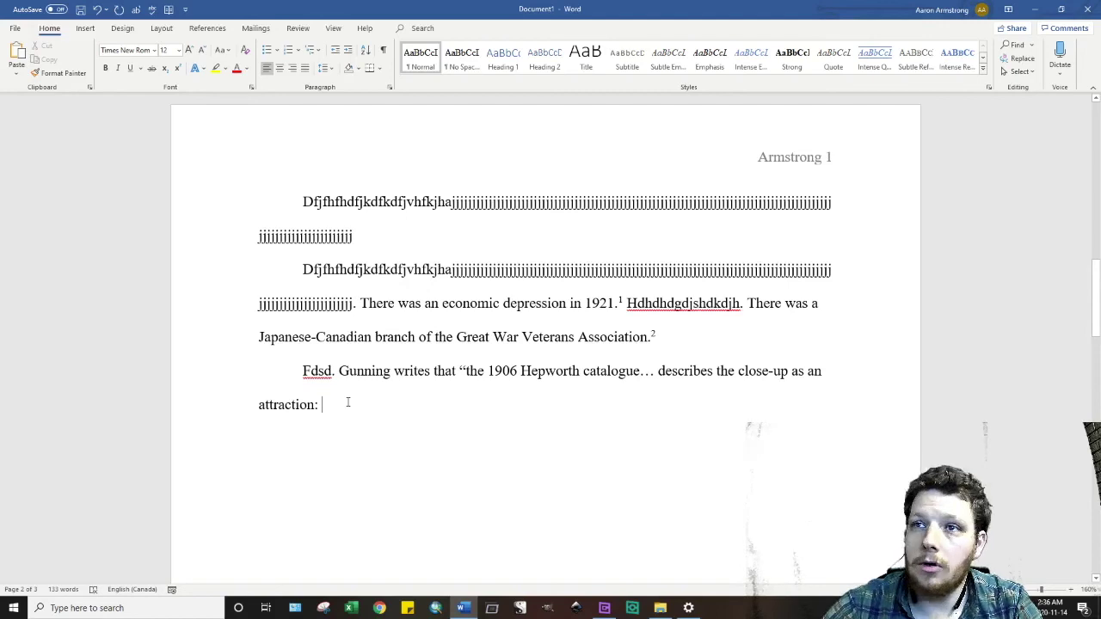
pyautogui.write("'")
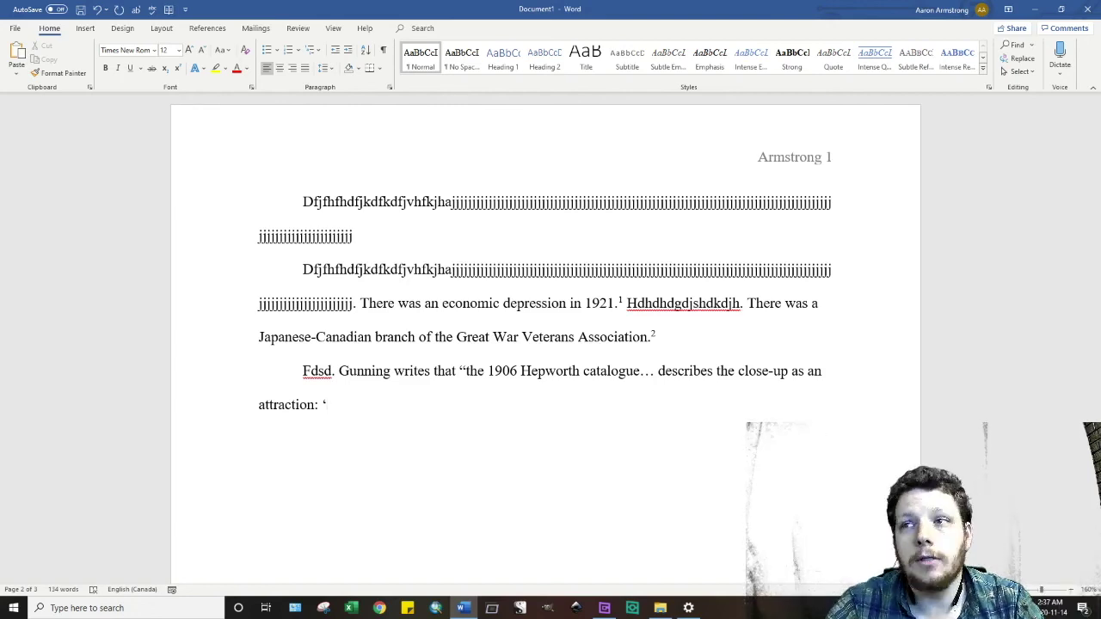
pyautogui.write('A full human face')
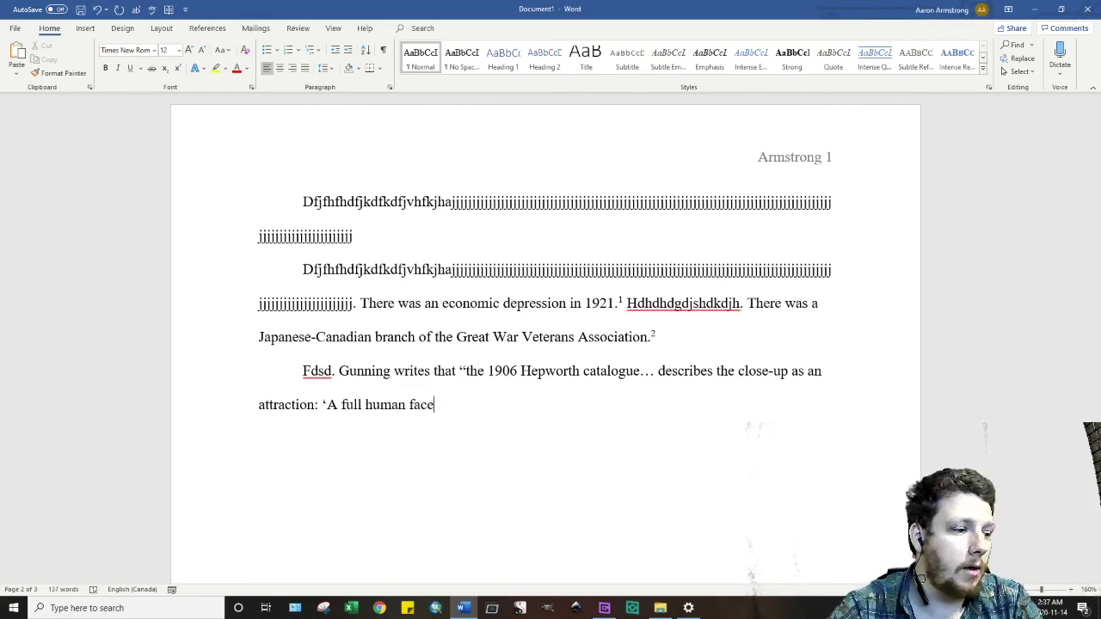
pyautogui.write('... i')
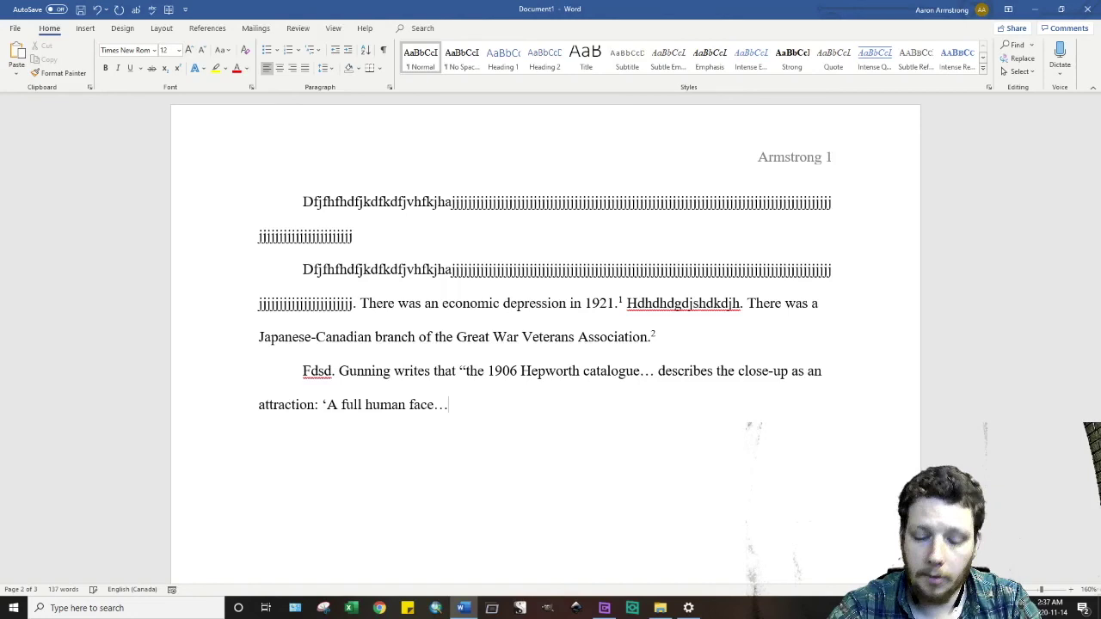
pyautogui.write('s alway')
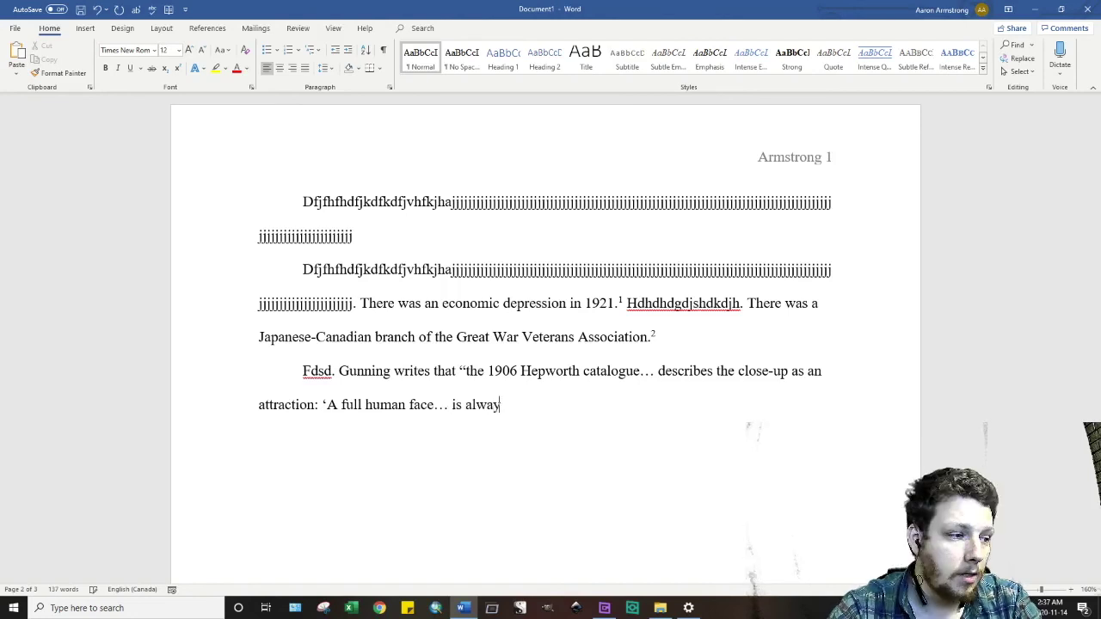
pyautogui.write('s a co')
pyautogui.write('mi')
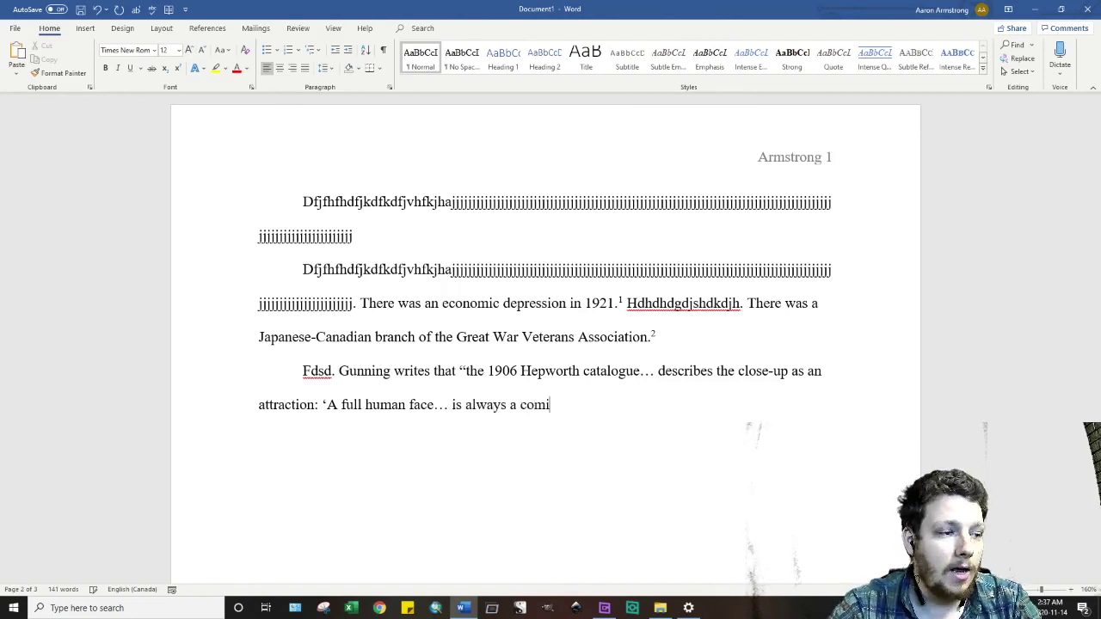
pyautogui.write('c and interesting sight')
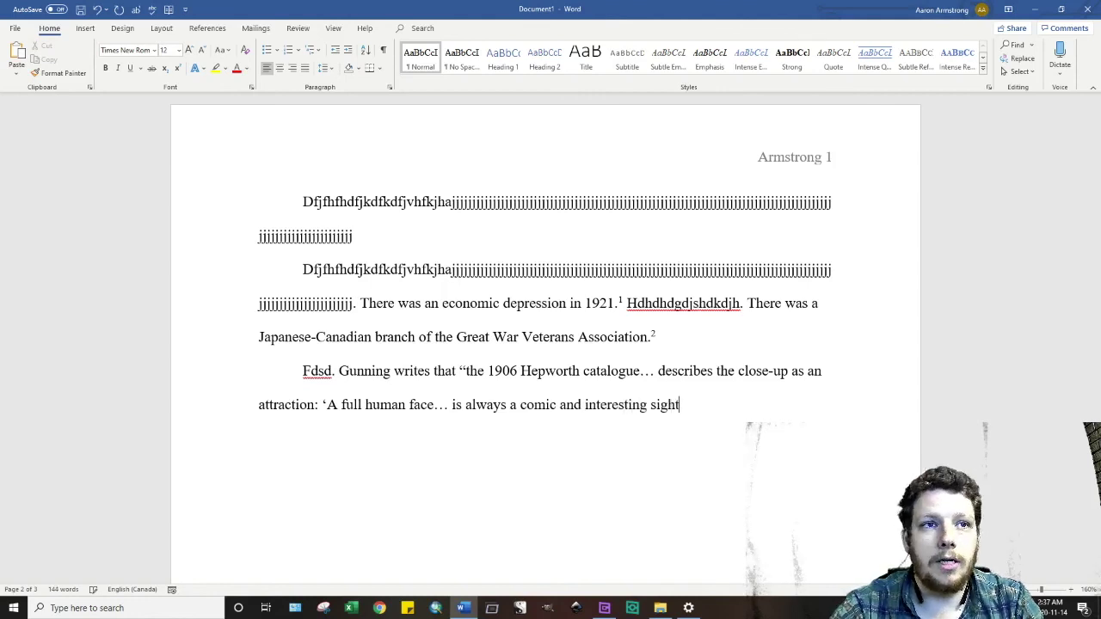
pyautogui.write('.’')
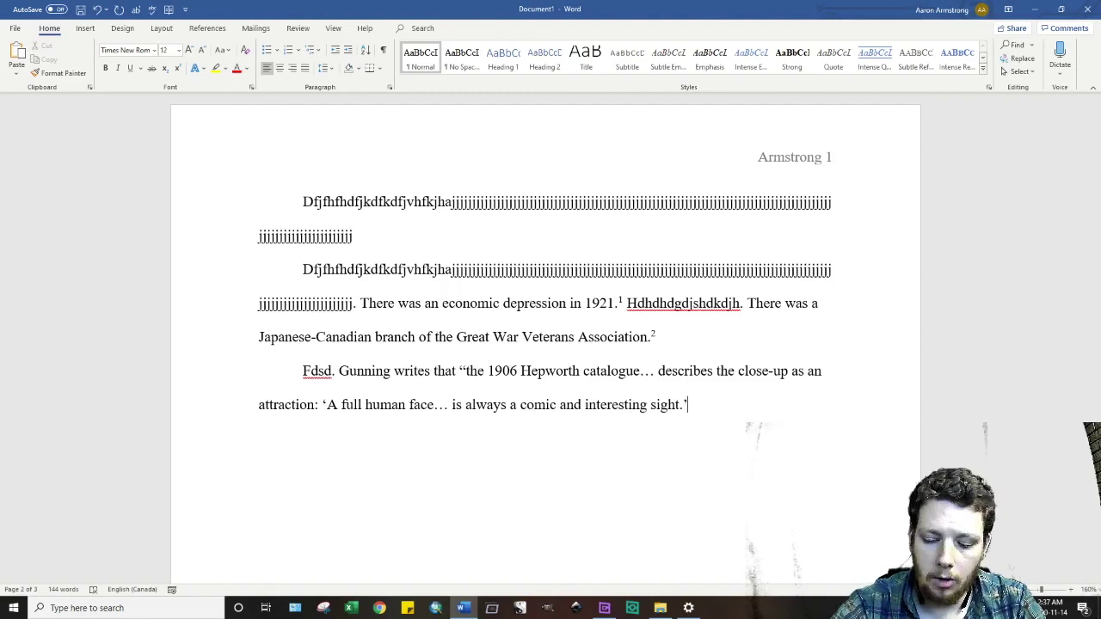
pyautogui.write('\'"')
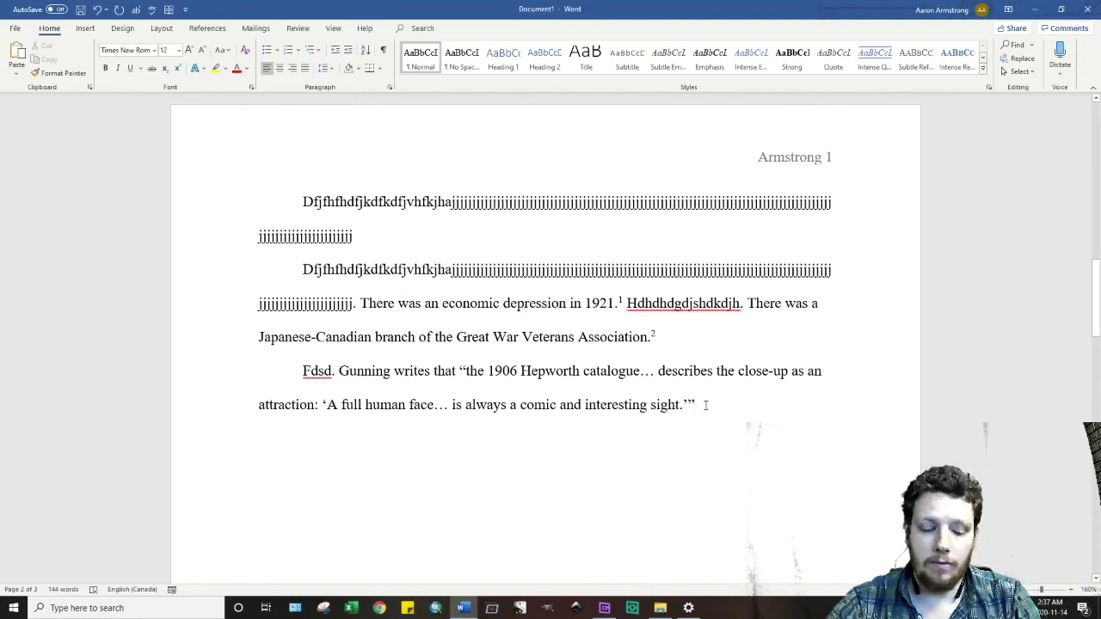
# - Insert an indented footnote 3 beginning with Gunning and "The Whole Town's Gawking"
pyautogui.hotkey('ctrl', 'alt', 'f')
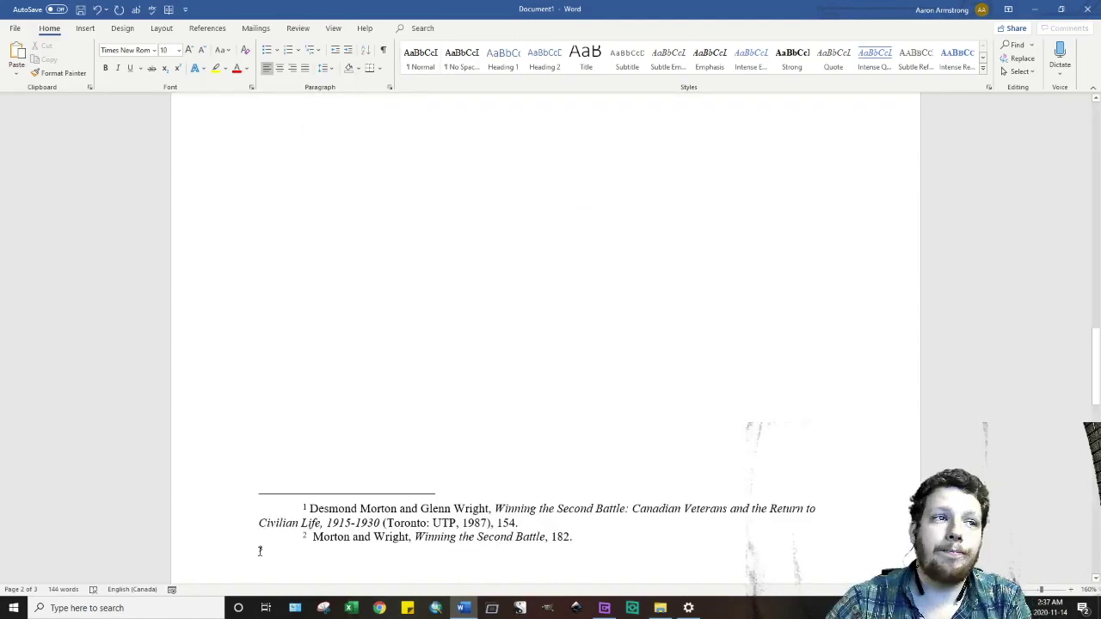
pyautogui.press('Tab')
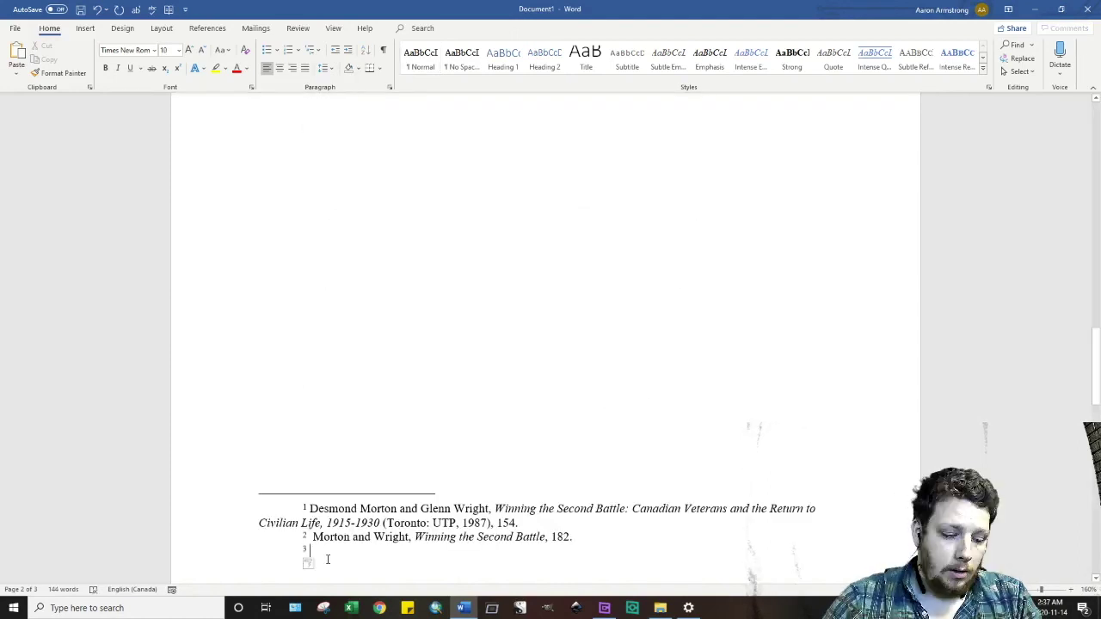
pyautogui.write('Tom Gy')
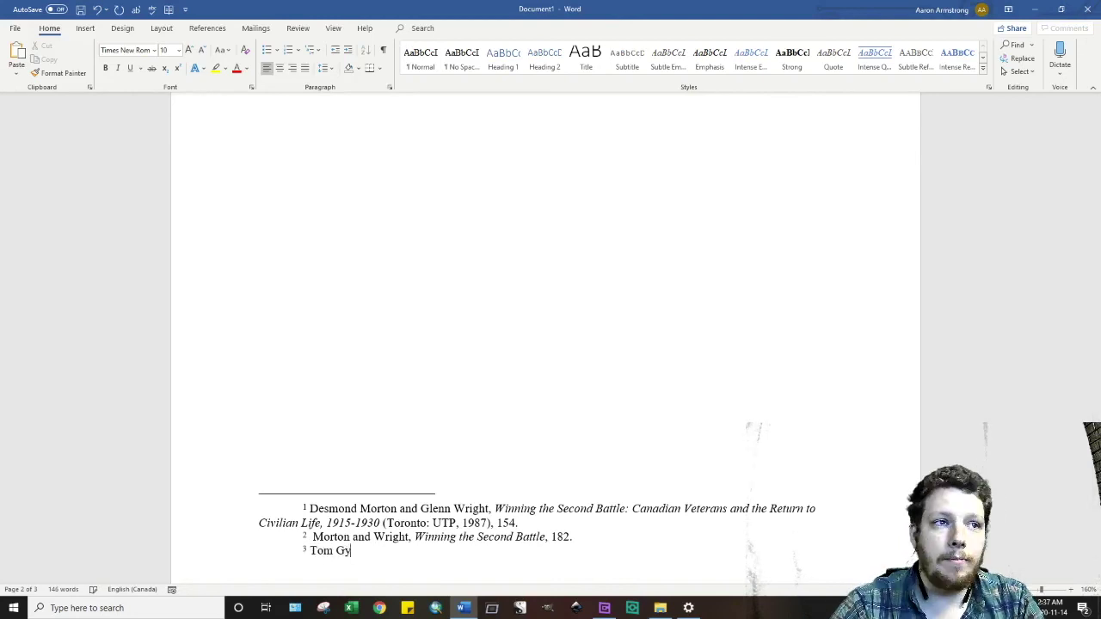
pyautogui.press('BackSpace')
pyautogui.write('unning, ')
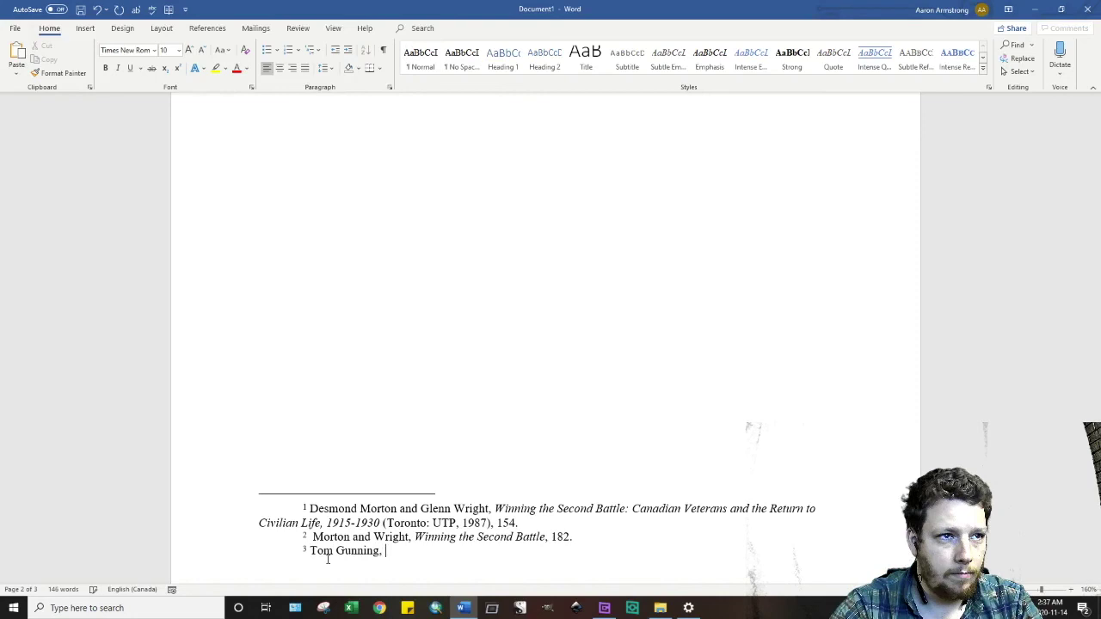
pyautogui.write('"The ')
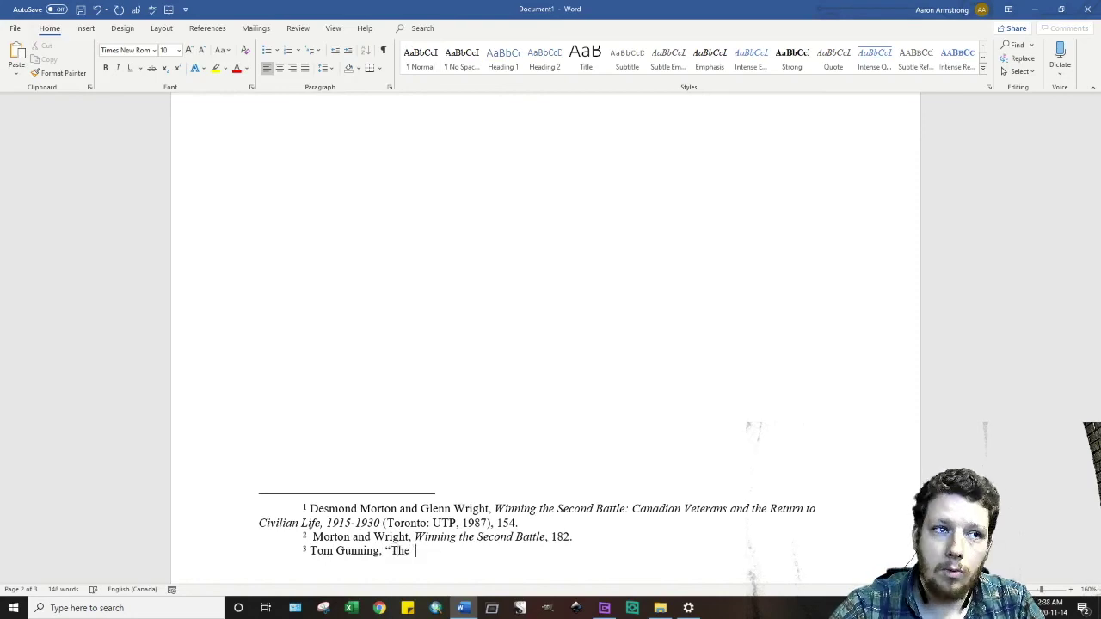
pyautogui.write('Qhol')
pyautogui.hotkey('ctrl', 'BackSpace')
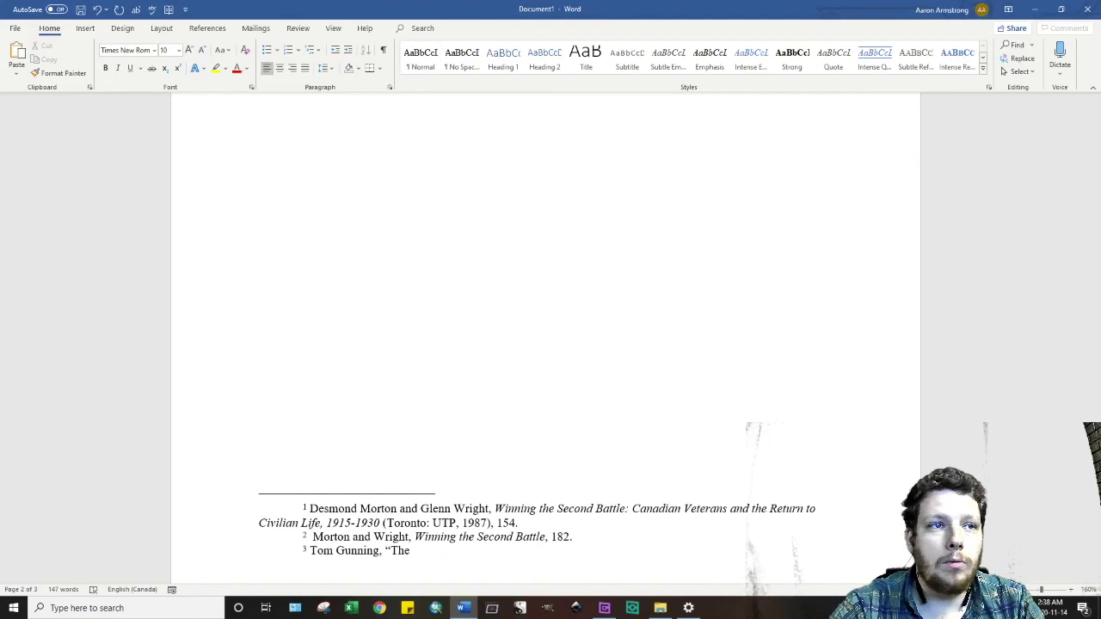
pyautogui.write("Whole Town's Gawking")
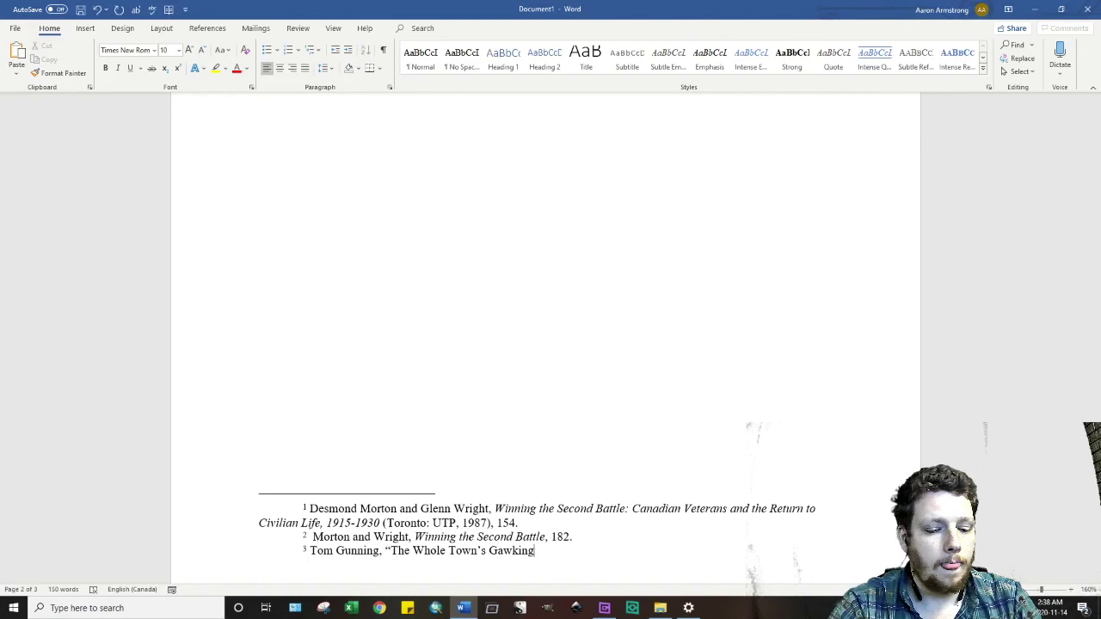
# - Add the subtitle ': Early Cinema and the Visual Experience of Modernity,' inside the article quotes
pyautogui.write(':')
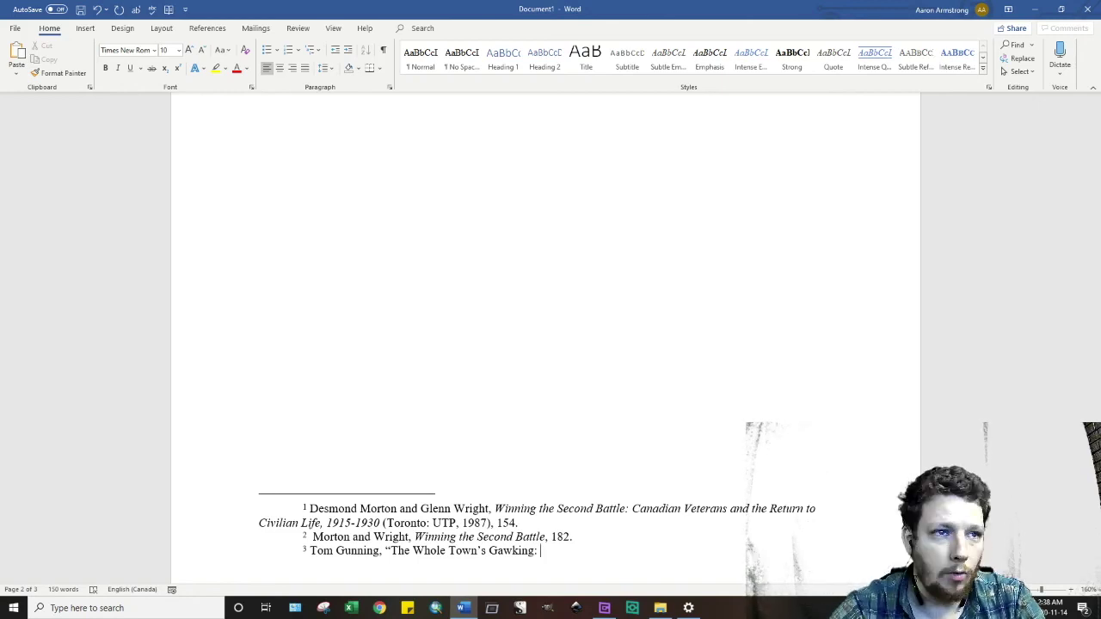
pyautogui.write('Earluy')
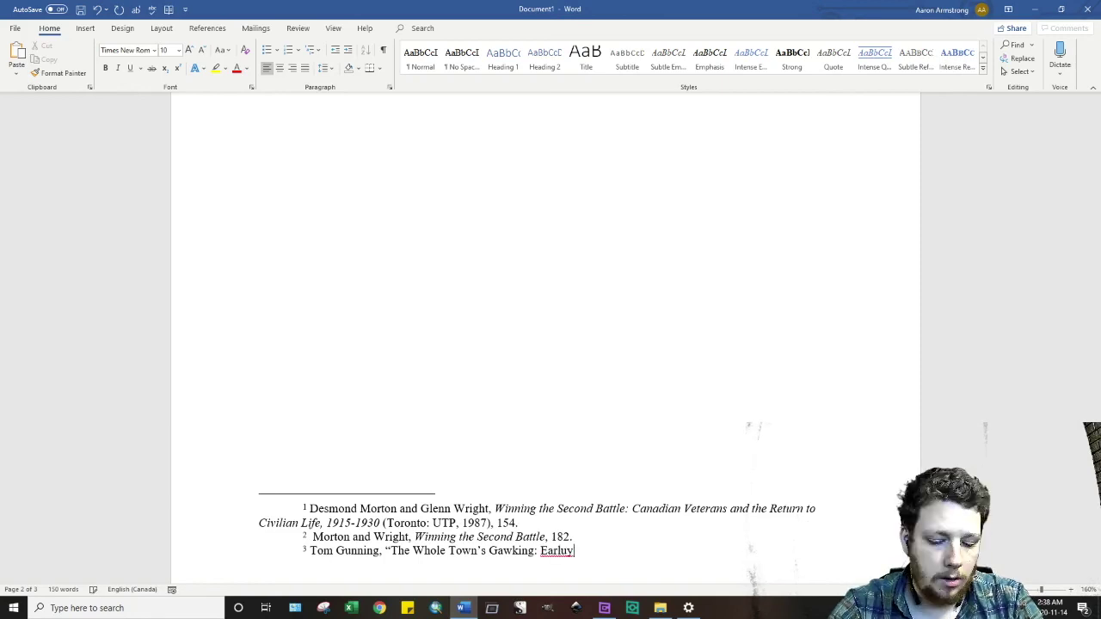
pyautogui.press('BackSpace')
pyautogui.press('BackSpace')
pyautogui.write('y Cinema')
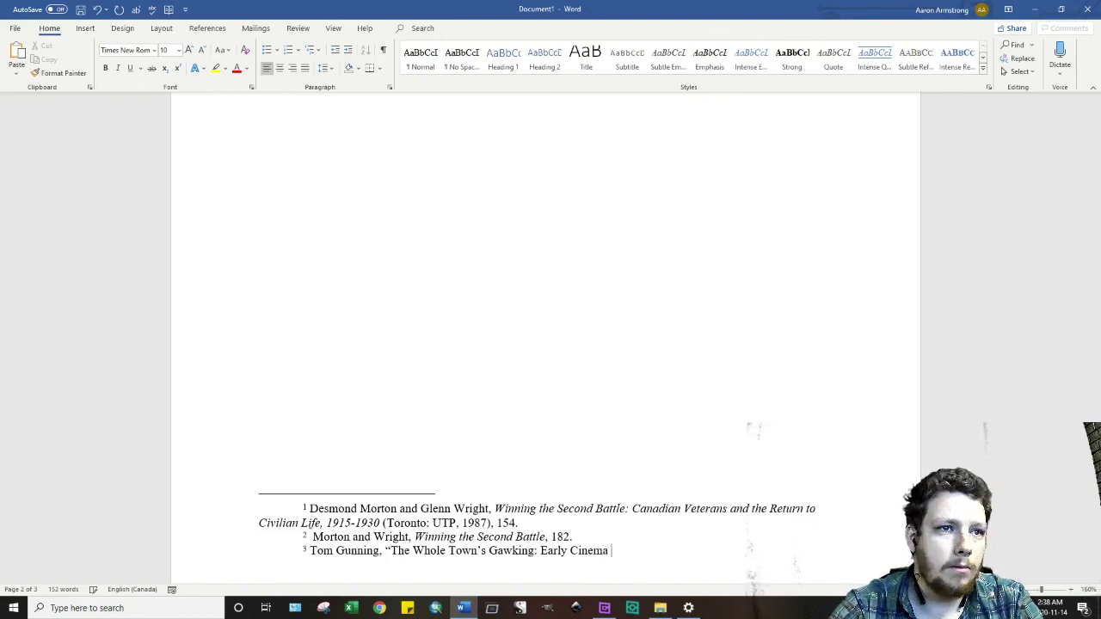
pyautogui.write(' and the Visual ')
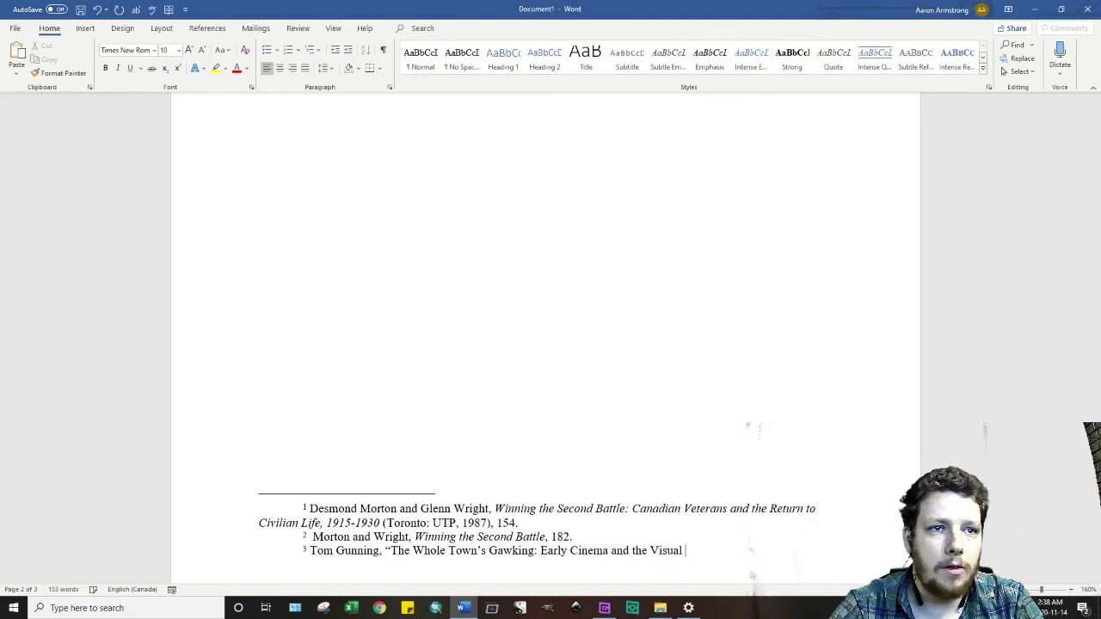
pyautogui.write('Experience o')
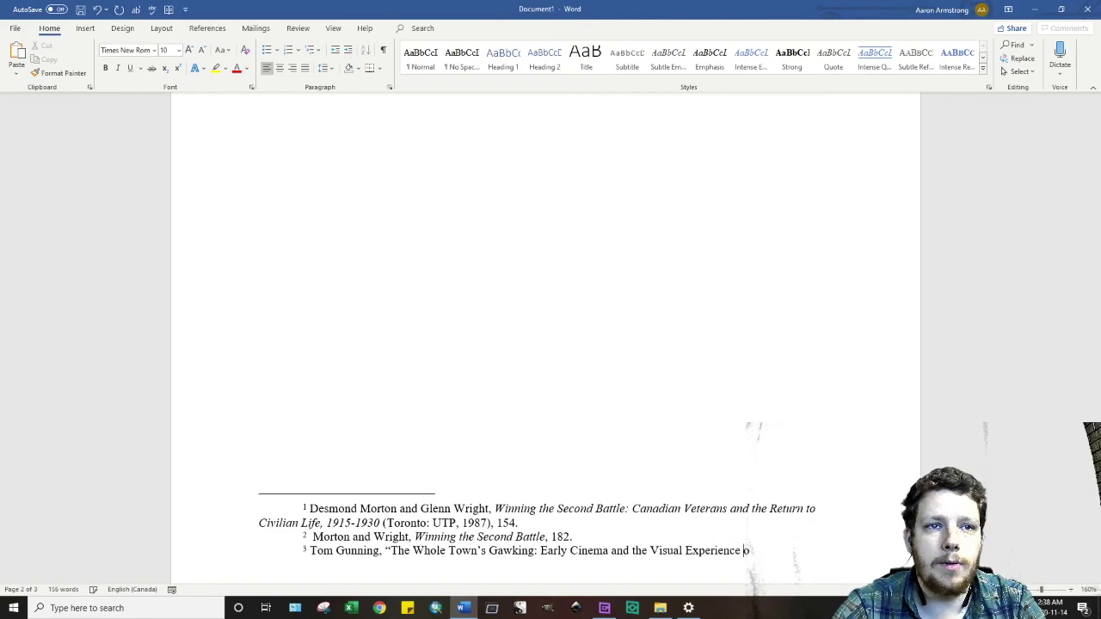
pyautogui.write('f Modernity:')
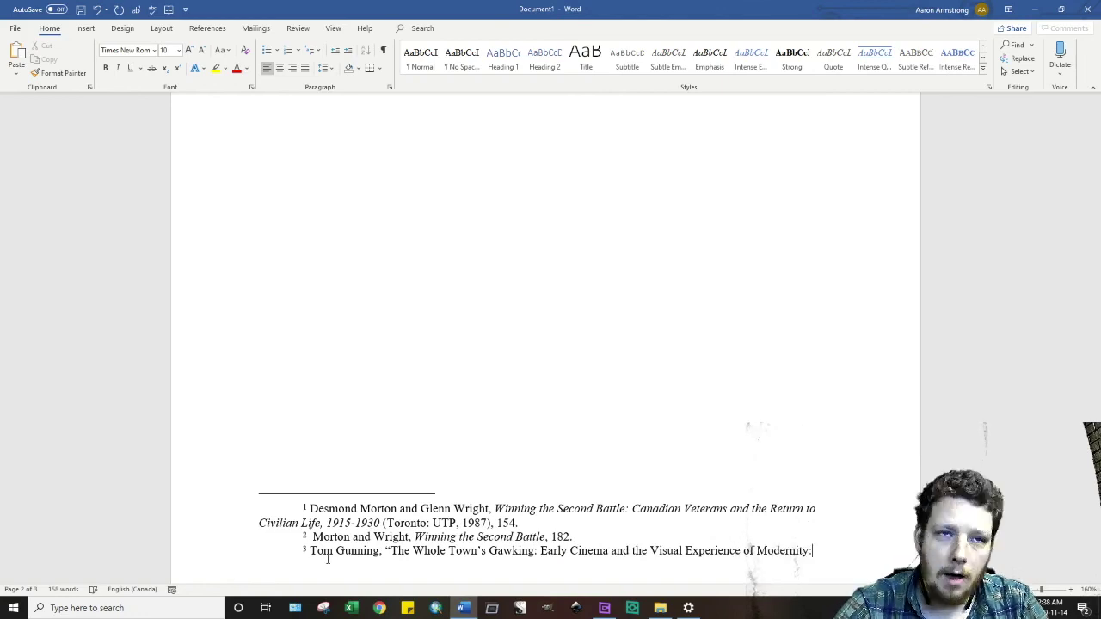
pyautogui.write('"')
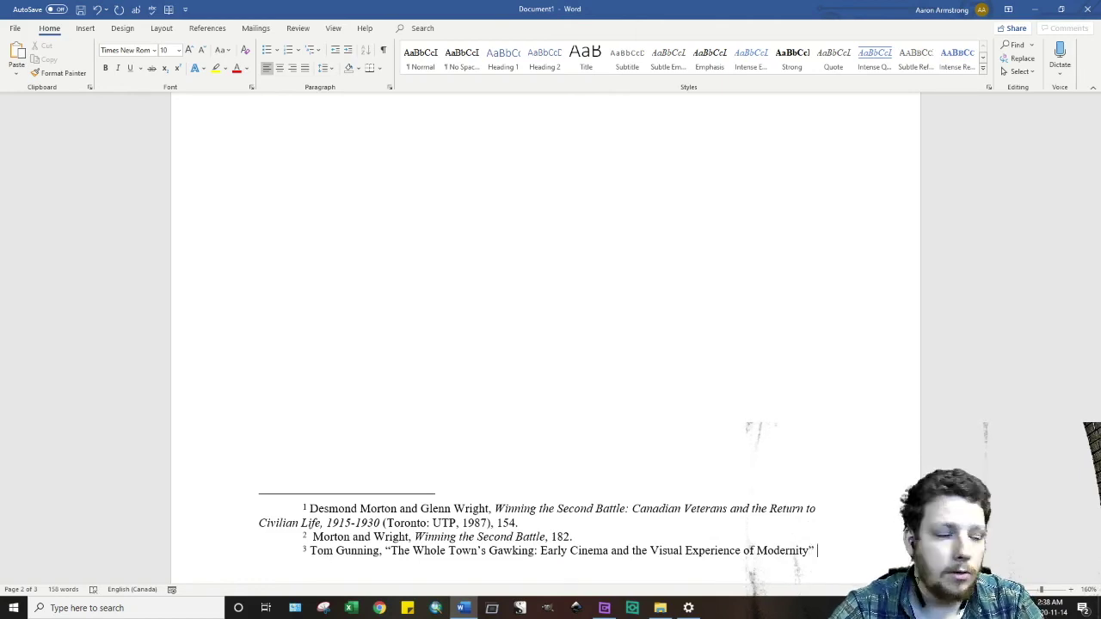
pyautogui.press('BackSpace')
pyautogui.press('BackSpace')
pyautogui.write(',"')
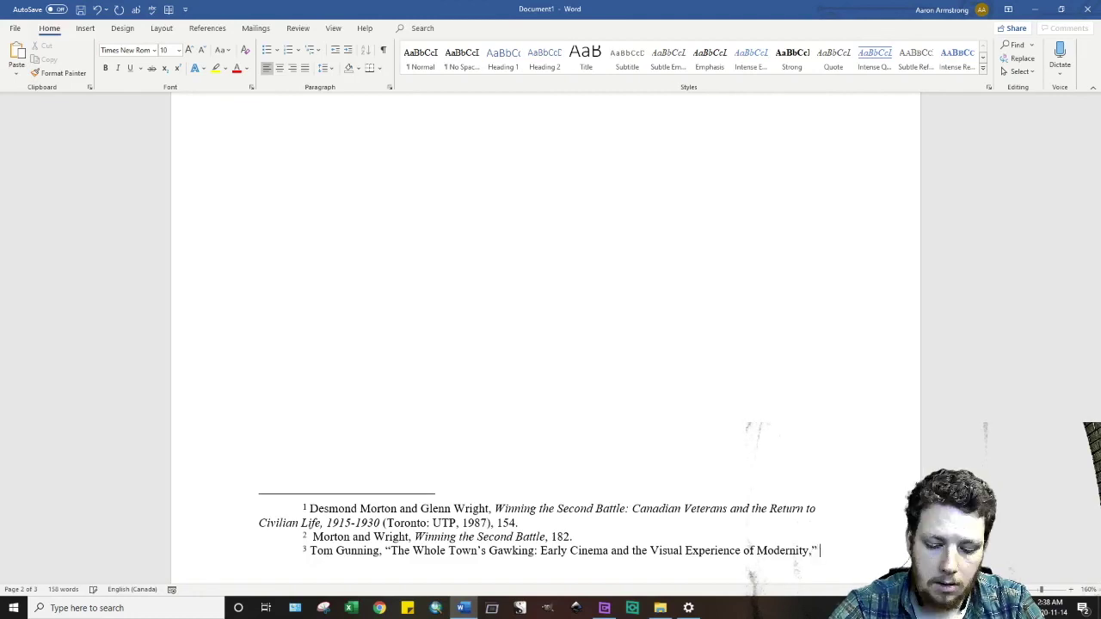
# - Finish with italic 'The Yale Journal of Criticism' and '7:2 (1994): 190-191.'
pyautogui.hotkey('ctrl', 'i')
pyautogui.write('The Yale ')
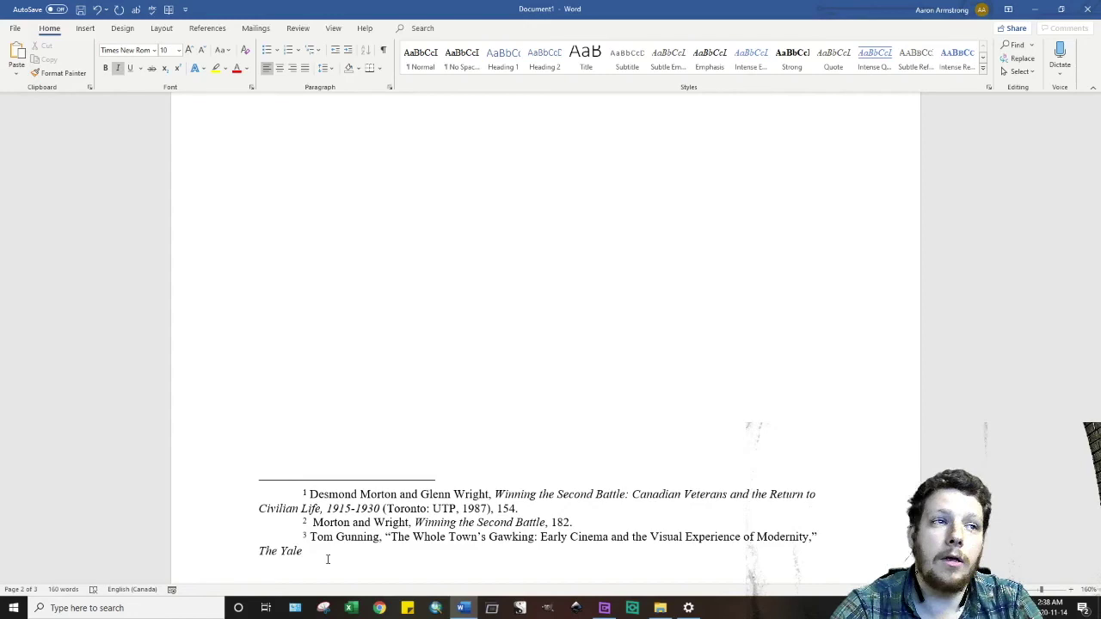
pyautogui.write('Journal of Ci')
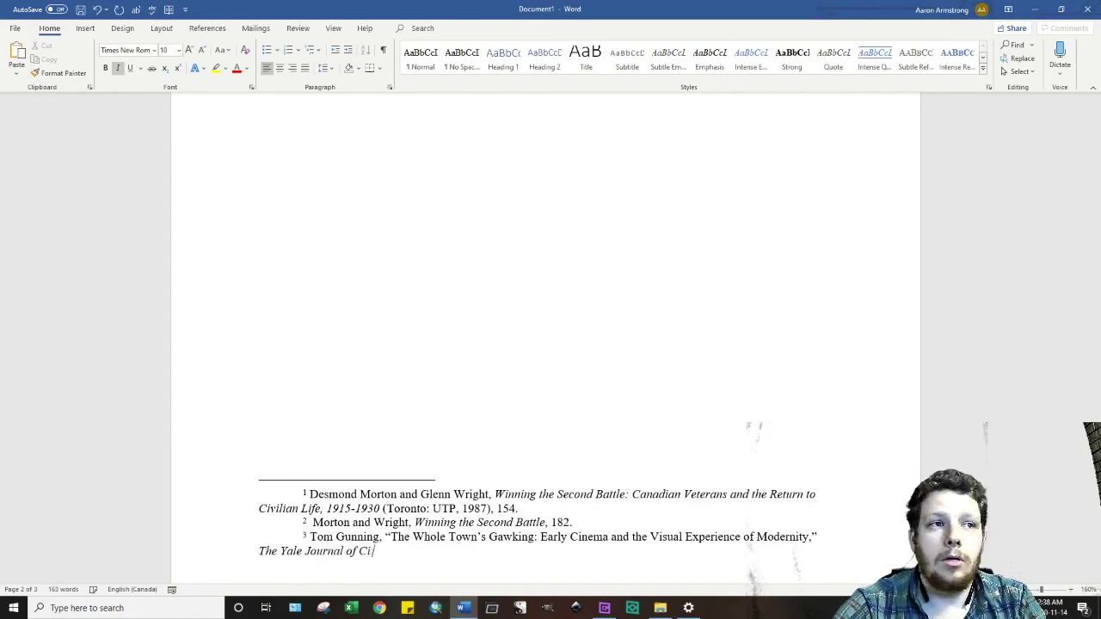
pyautogui.press('BackSpace')
pyautogui.write('riticism')
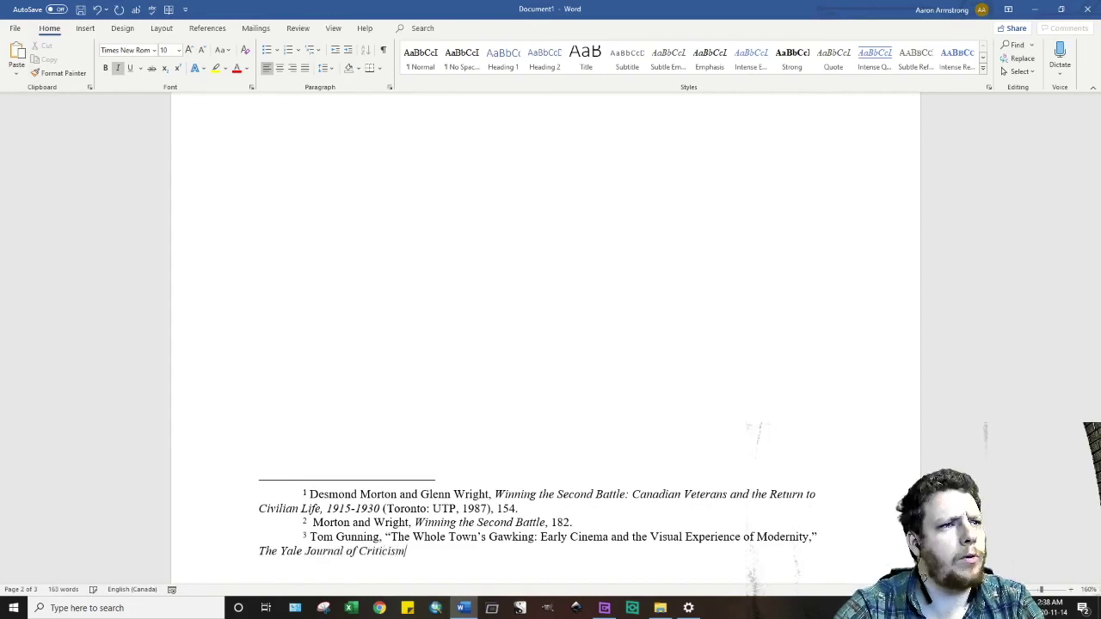
pyautogui.hotkey('ctrl', 'i')
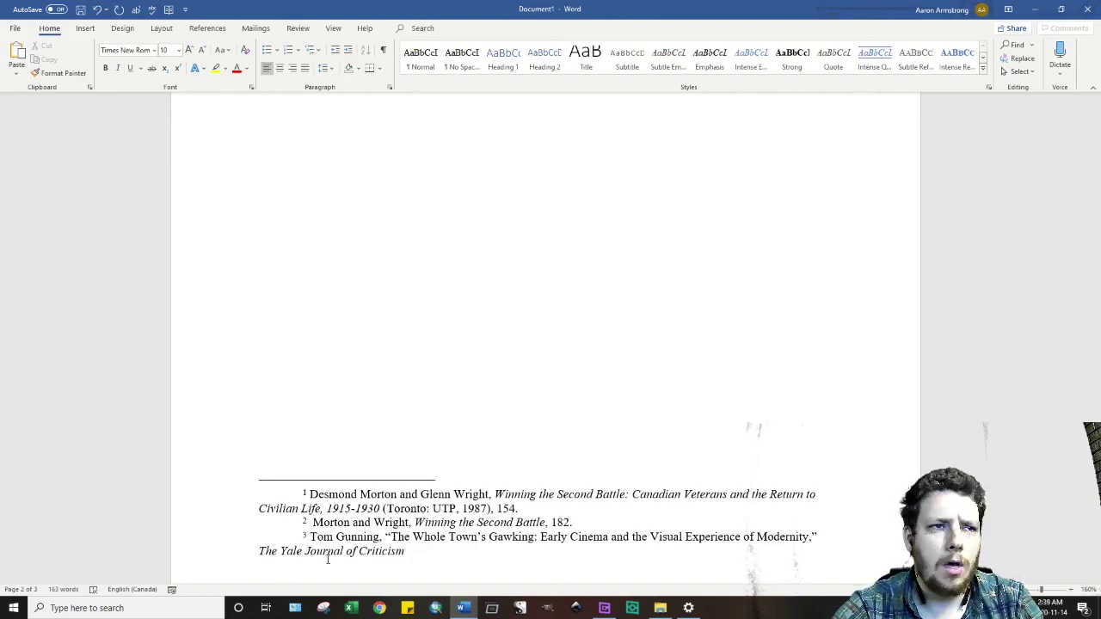
pyautogui.write('7:2 ')
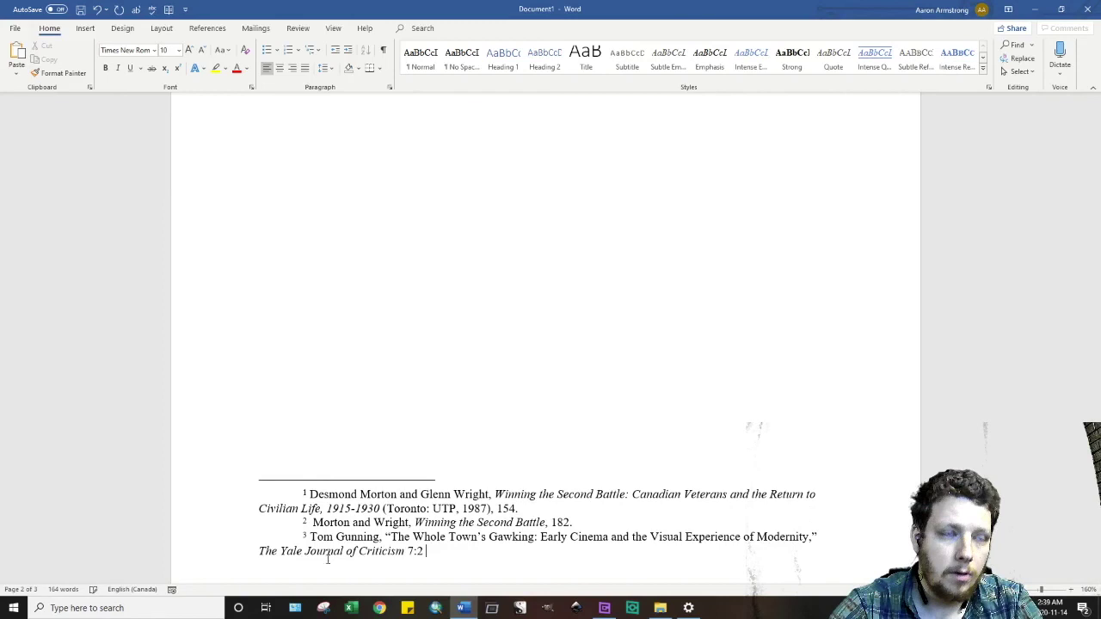
pyautogui.write('(1')
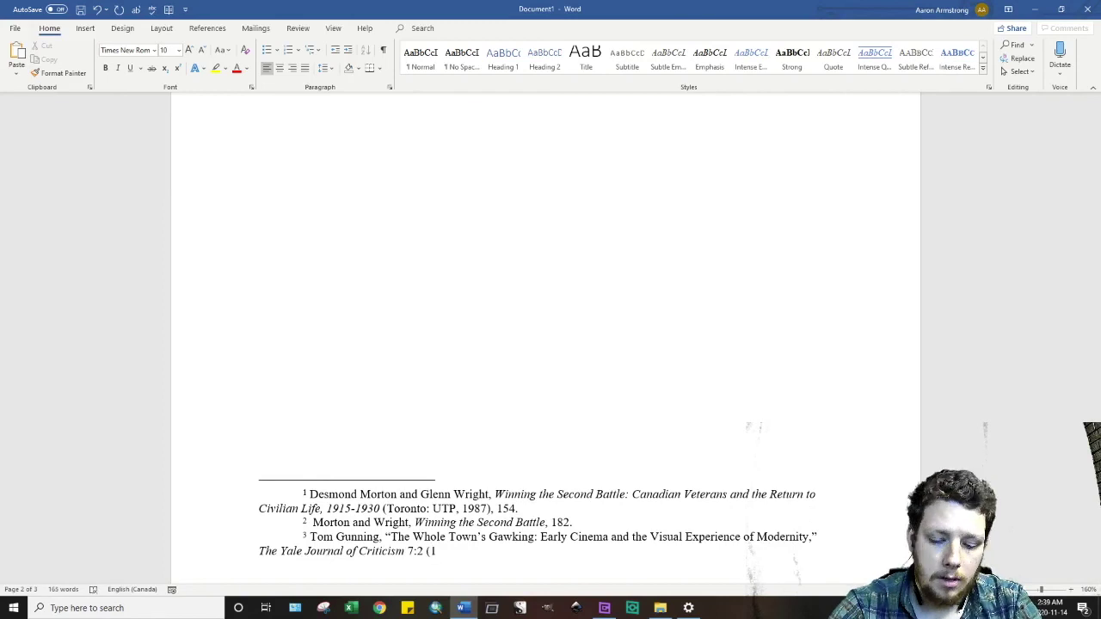
pyautogui.write('994')
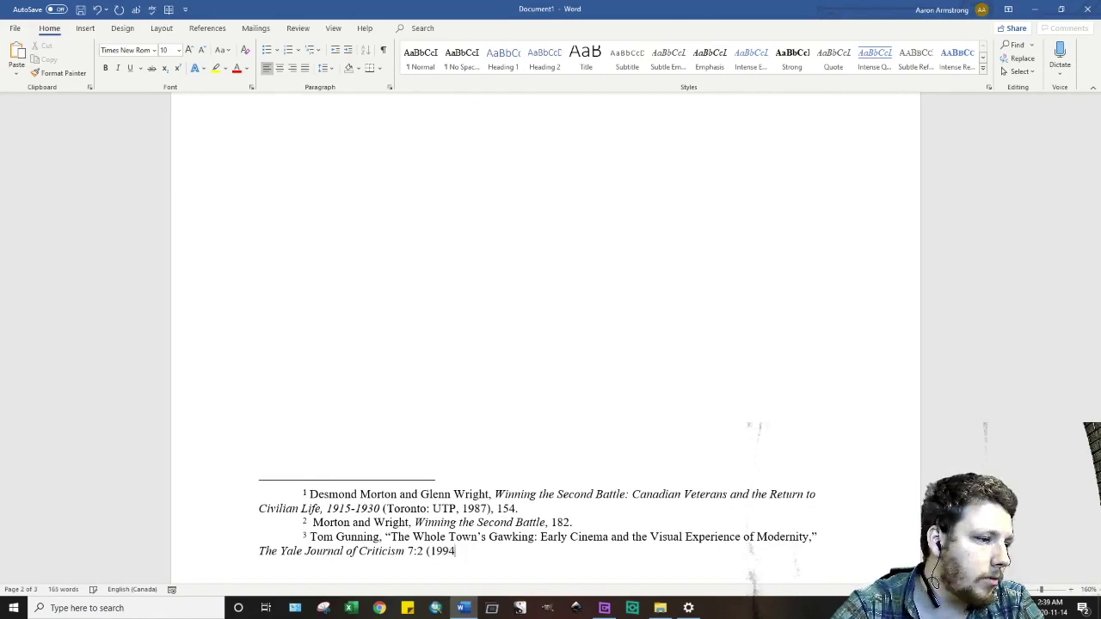
pyautogui.write(')')
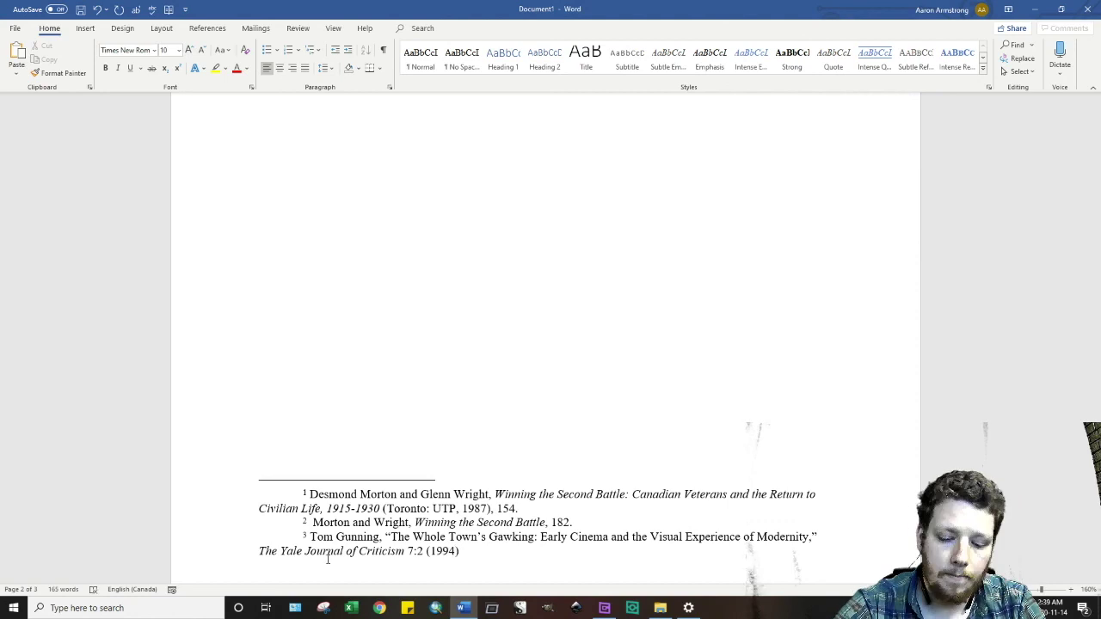
pyautogui.write(':')
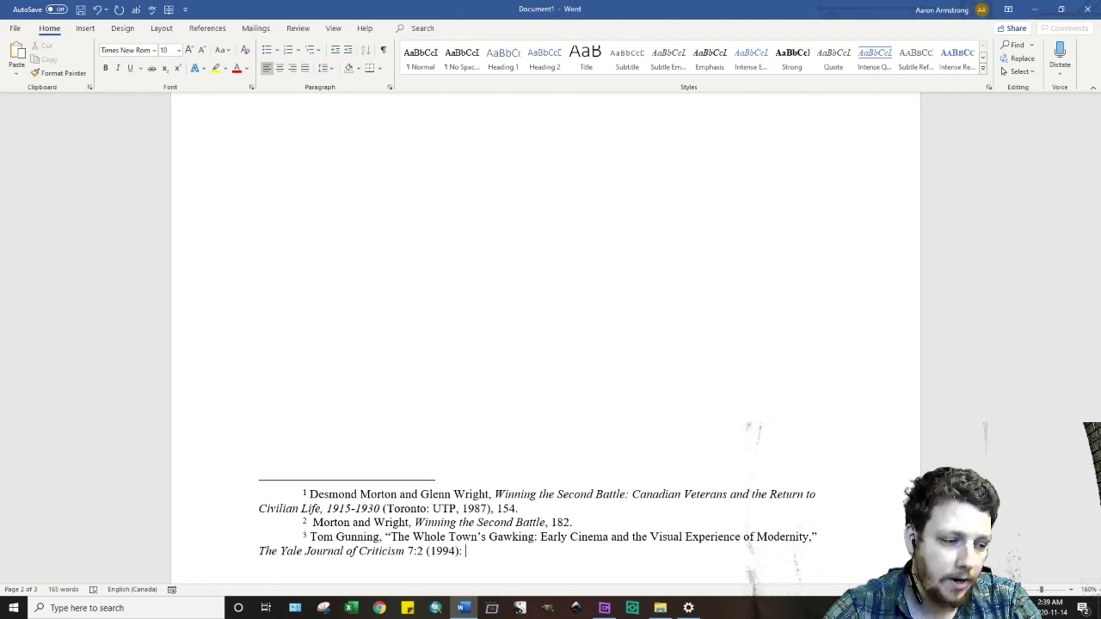
pyautogui.write('190-')
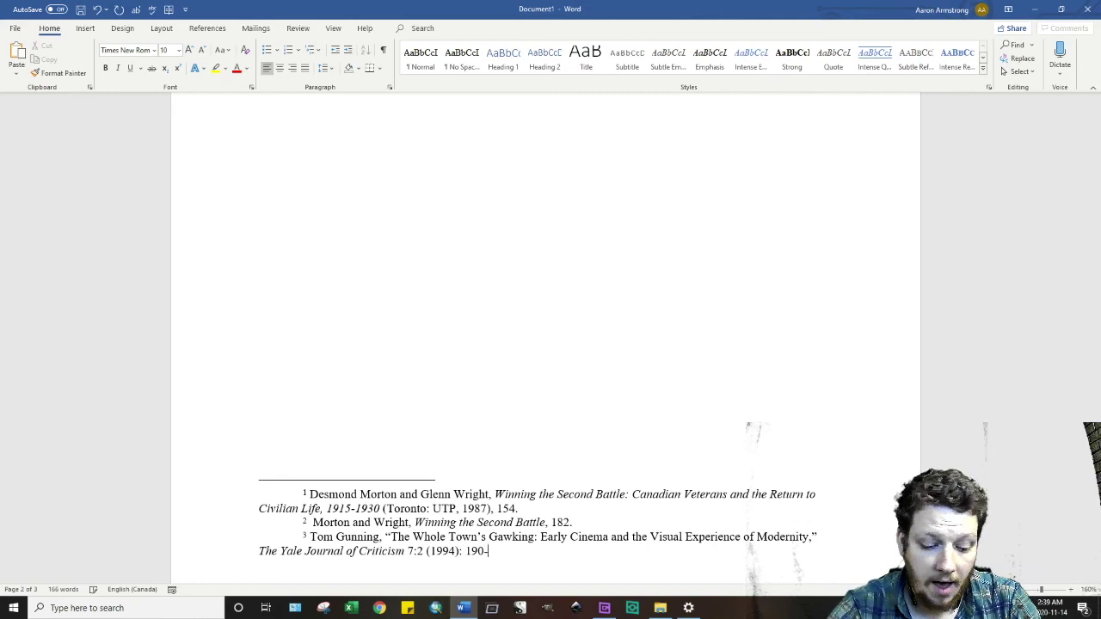
pyautogui.write('191.')
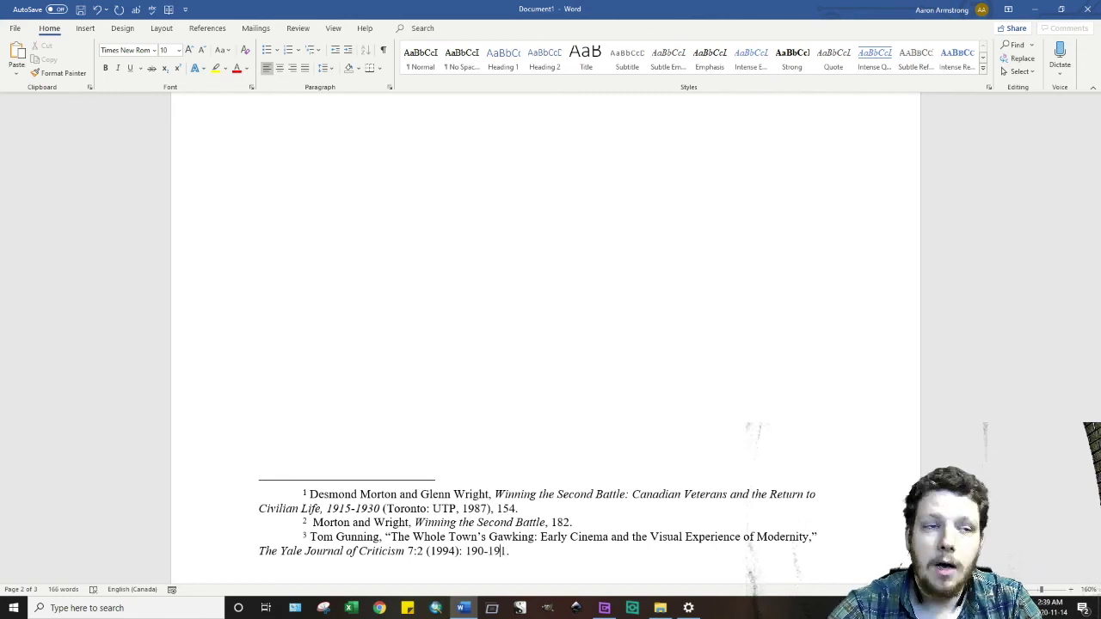
pyautogui.press('BackSpace')
pyautogui.press('BackSpace')
pyautogui.write('19')
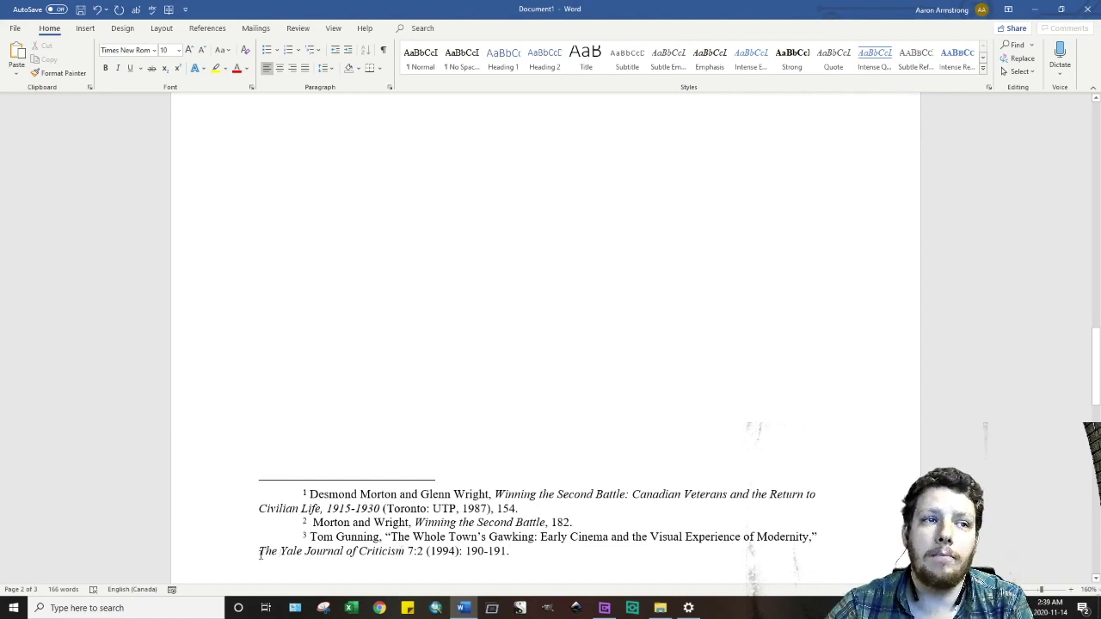
# - Check the italics on 'Criticism' in footnote 3's journal title, then return to the body text's end
pyautogui.moveTo(260, 554); pyautogui.dragTo(379, 557)
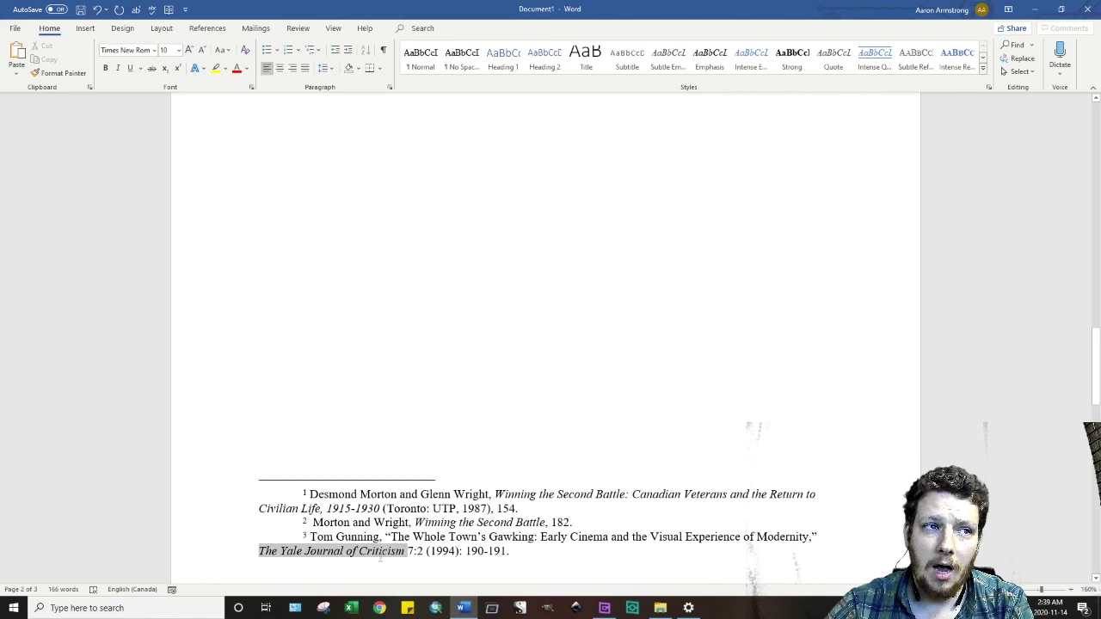
pyautogui.click(380, 559)
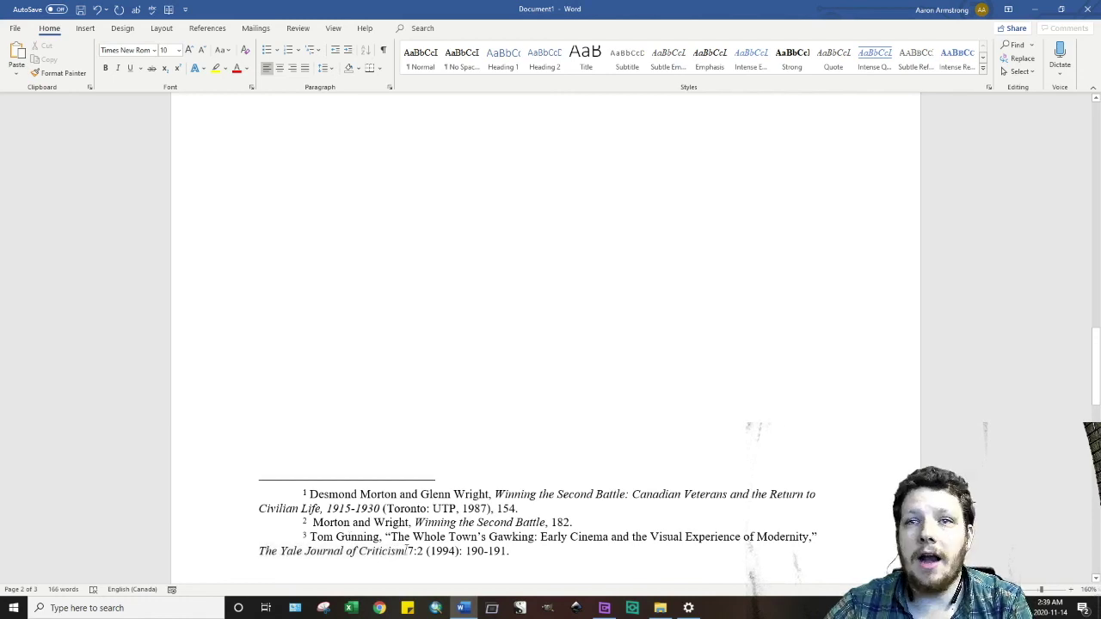
pyautogui.click(408, 552)
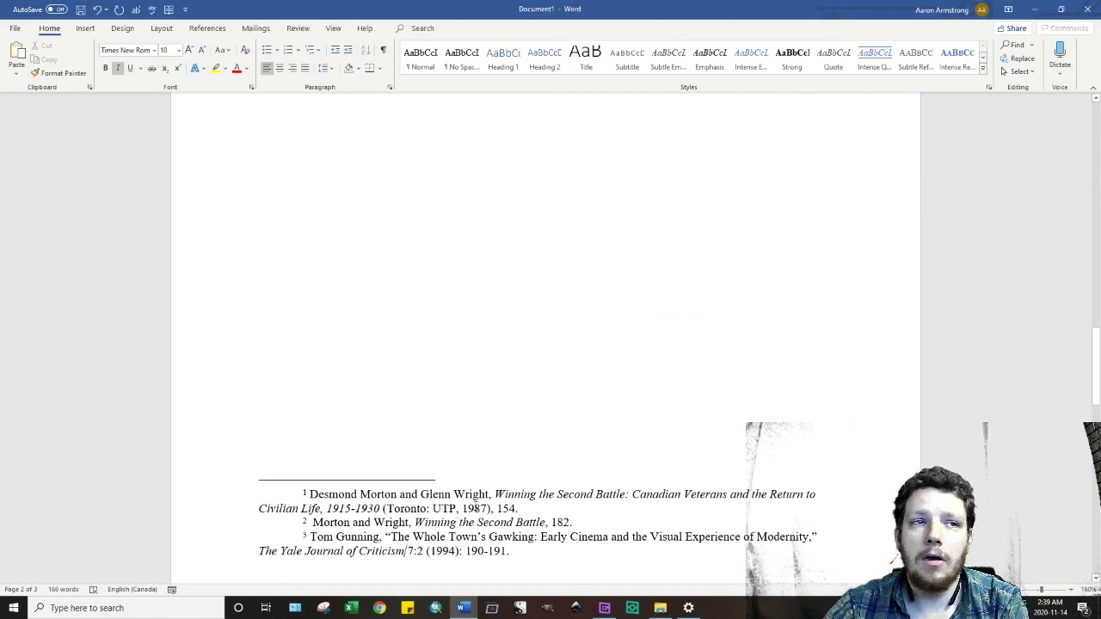
pyautogui.click(631, 486)
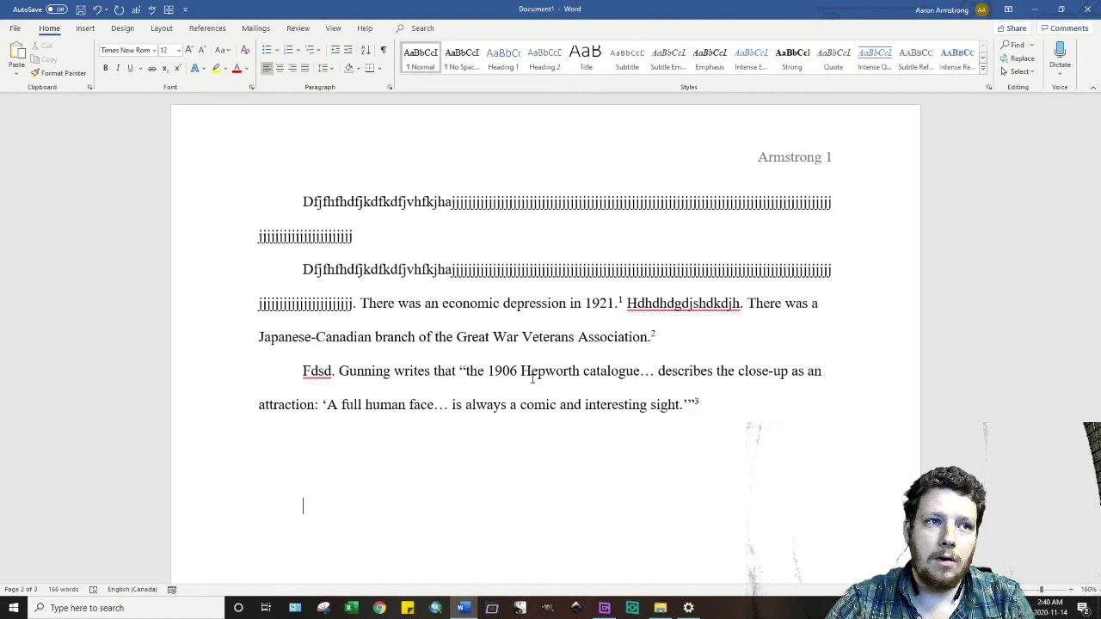
# - Type 'Owl at Purdue, Chicago Style' below the Gunning quotation paragraph, correcting the misspelling
pyautogui.write('Owl at')
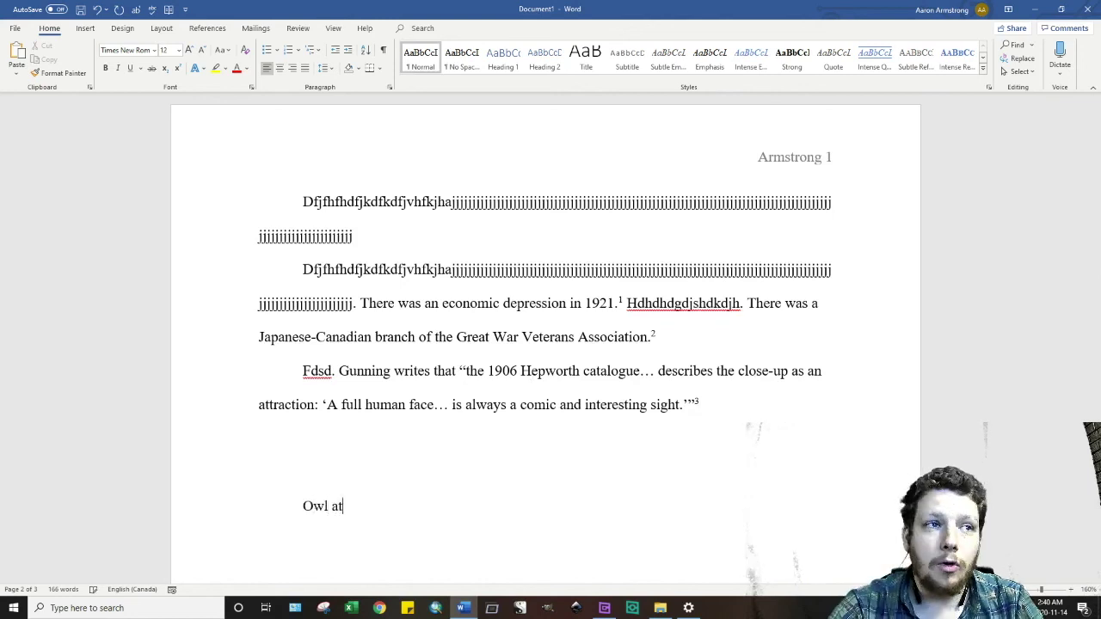
pyautogui.write(' Purdue,')
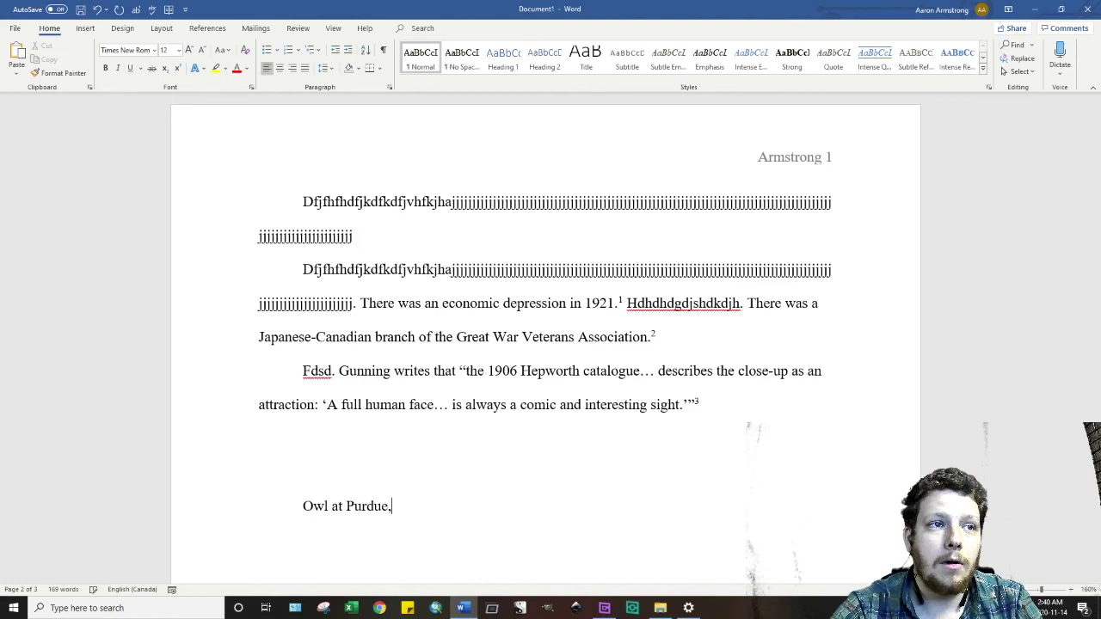
pyautogui.write(' Choc')
pyautogui.press('BackSpace')
pyautogui.press('BackSpace')
pyautogui.write('i')
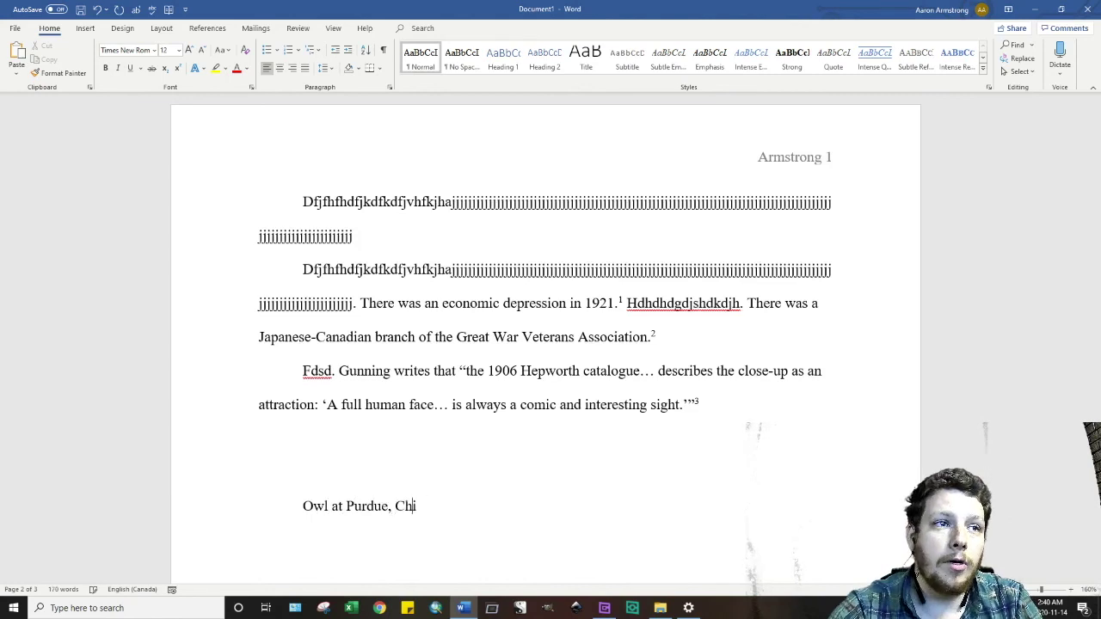
pyautogui.write('cago Style')
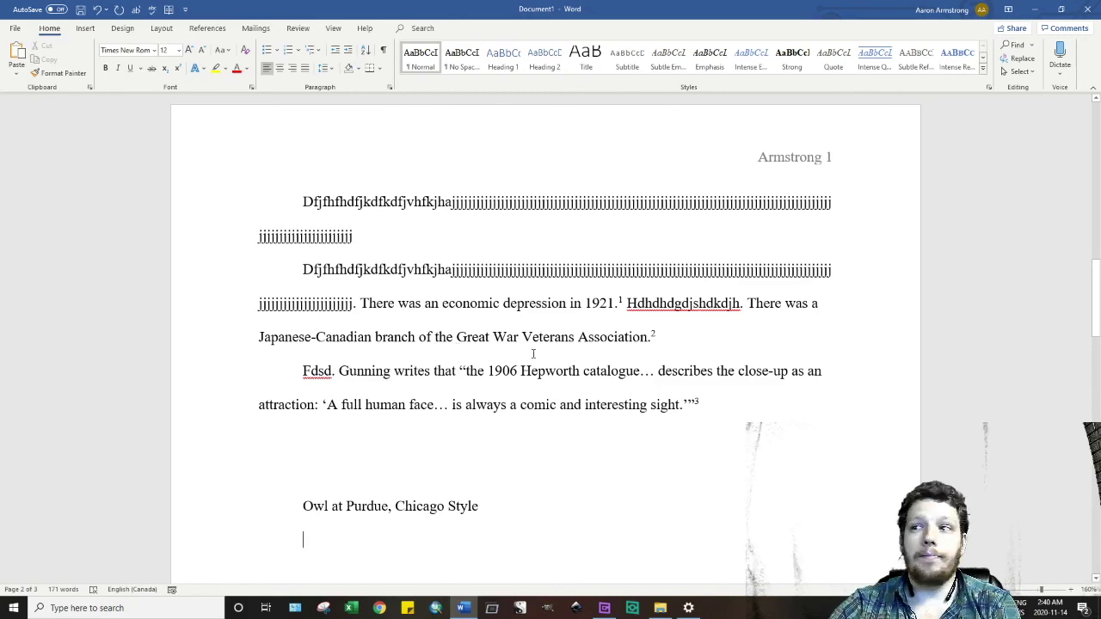
# - Zoom out to 140% and delete the blank lines above the Bibliography heading on page 3
pyautogui.scroll(10, 534, 354)
pyautogui.scroll(-2, 531, 349)
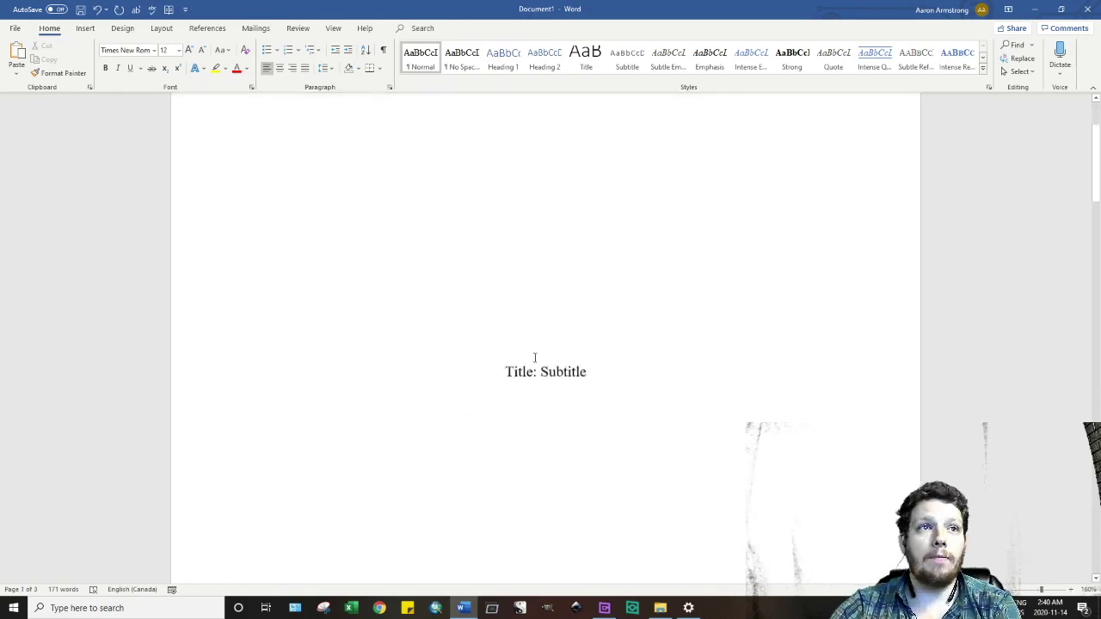
pyautogui.scroll(-10, 535, 361)
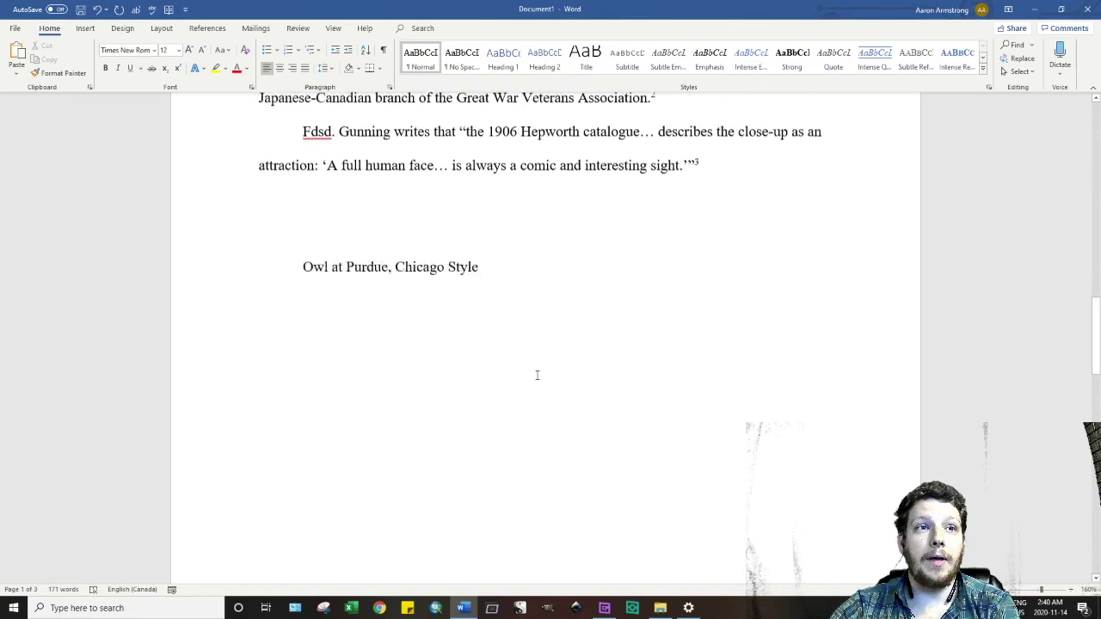
pyautogui.scroll(-10, 537, 375)
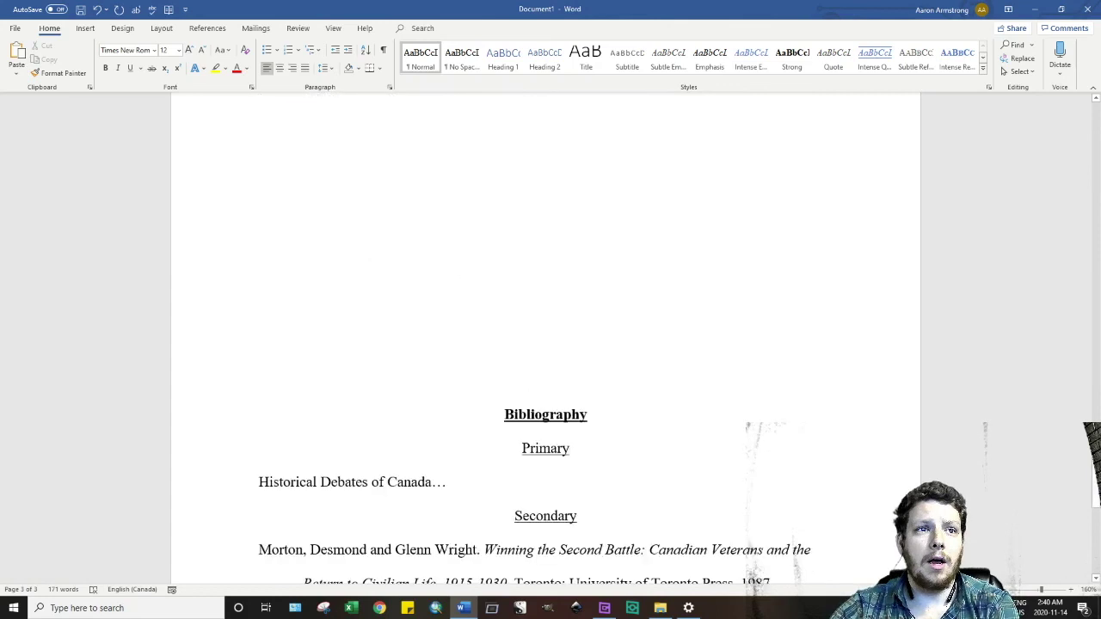
pyautogui.click(1025, 592)
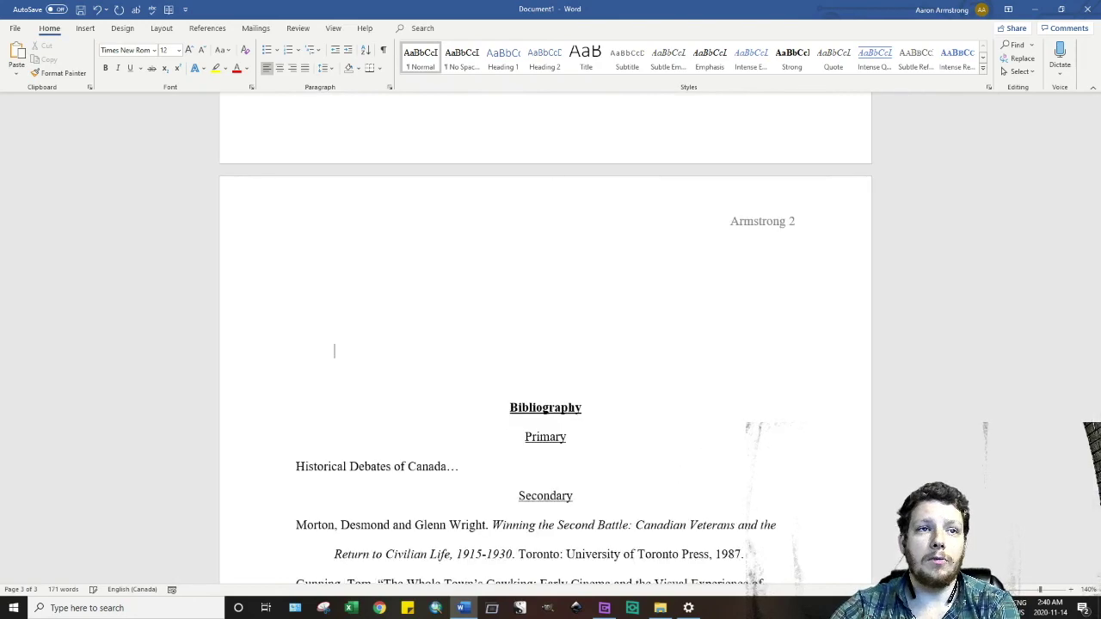
pyautogui.press('BackSpace')
pyautogui.press('BackSpace')
pyautogui.press('BackSpace')
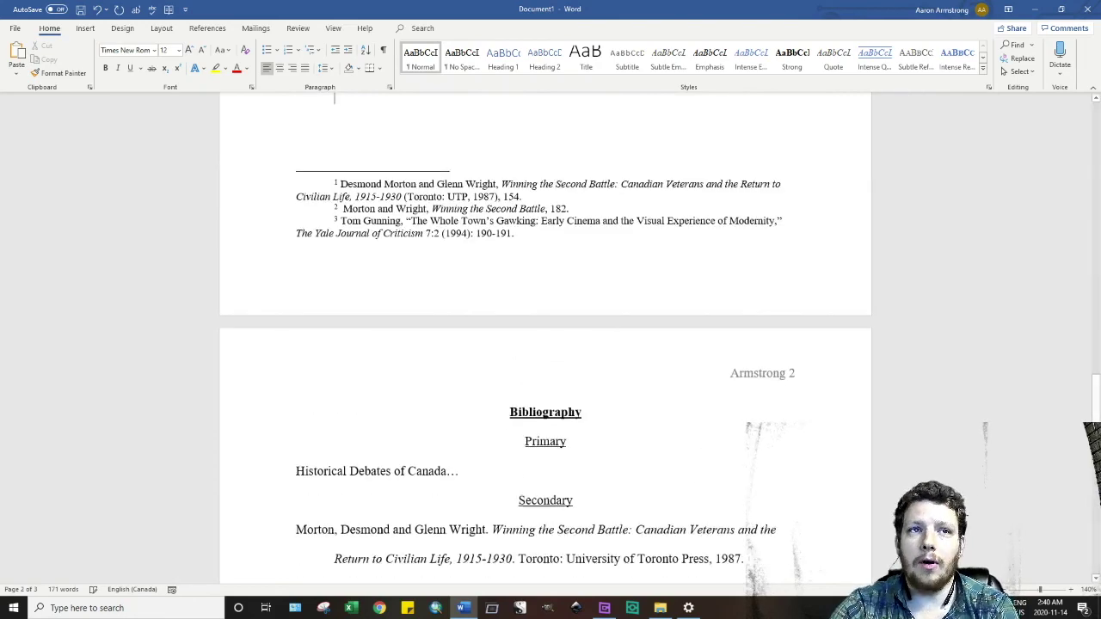
# - Inspect the formatting of footnotes 1 and 3, including footnote 3's journal title
pyautogui.scroll(1, 545, 338)
pyautogui.click(334, 213)
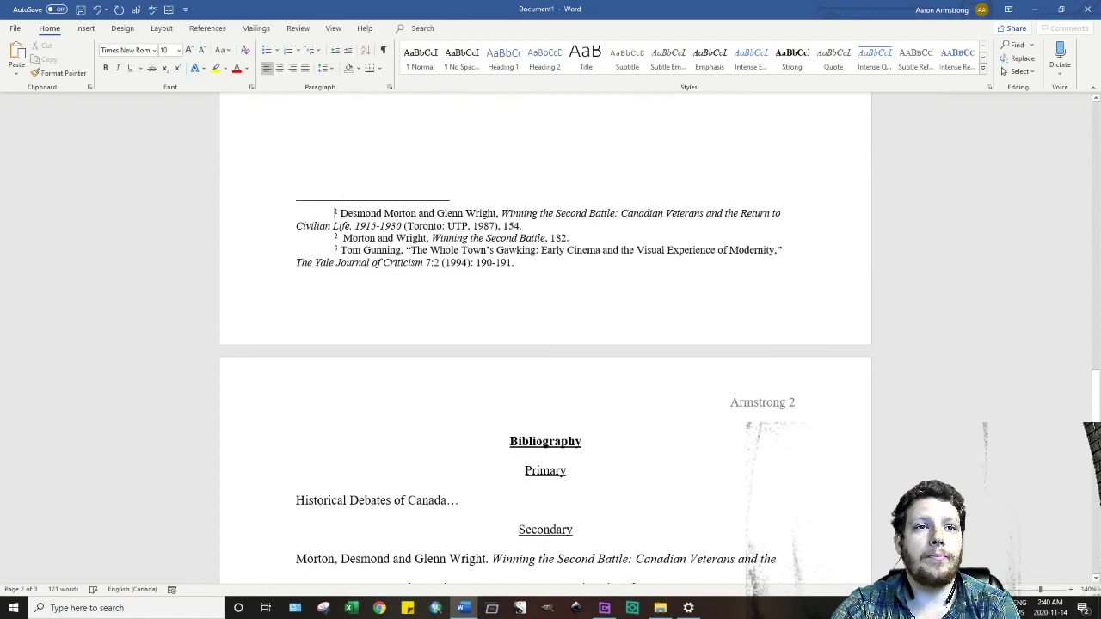
pyautogui.click(335, 251)
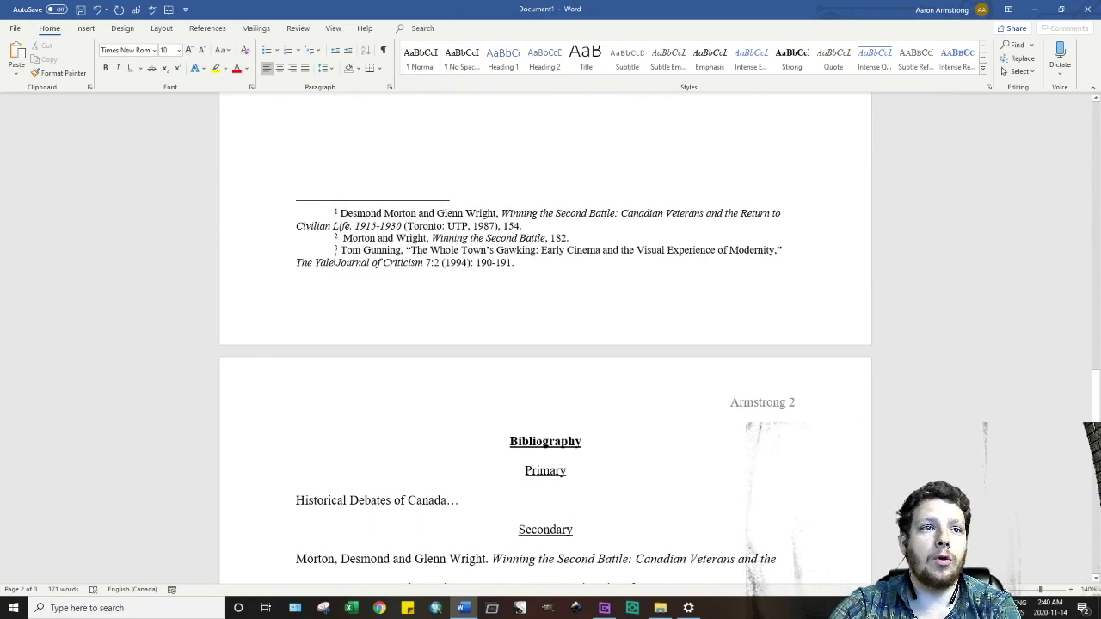
pyautogui.click(526, 441)
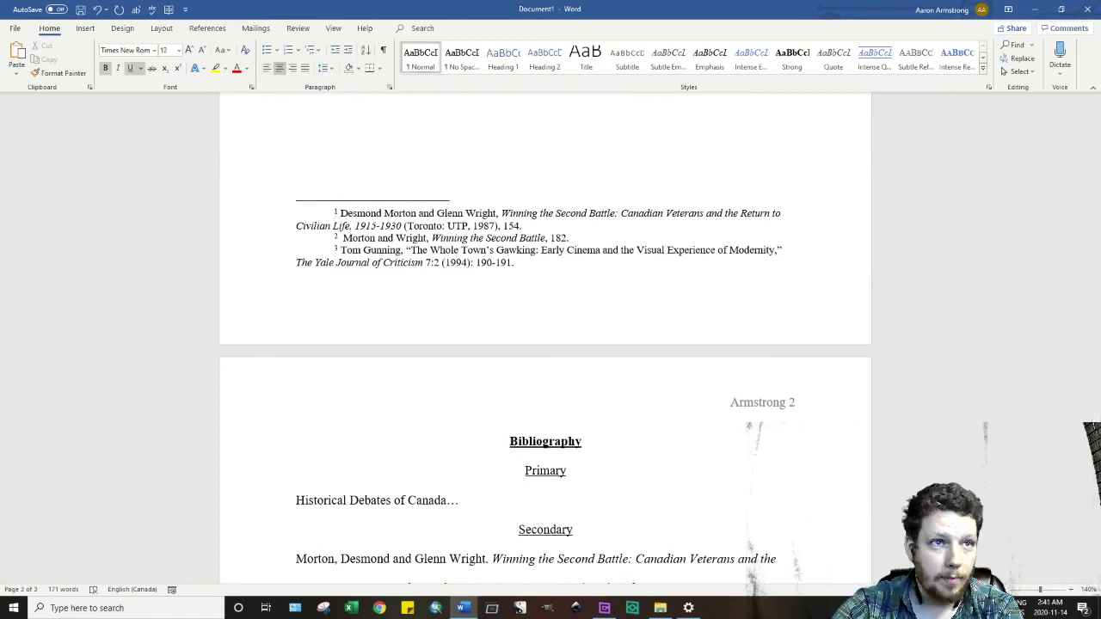
pyautogui.click(334, 262)
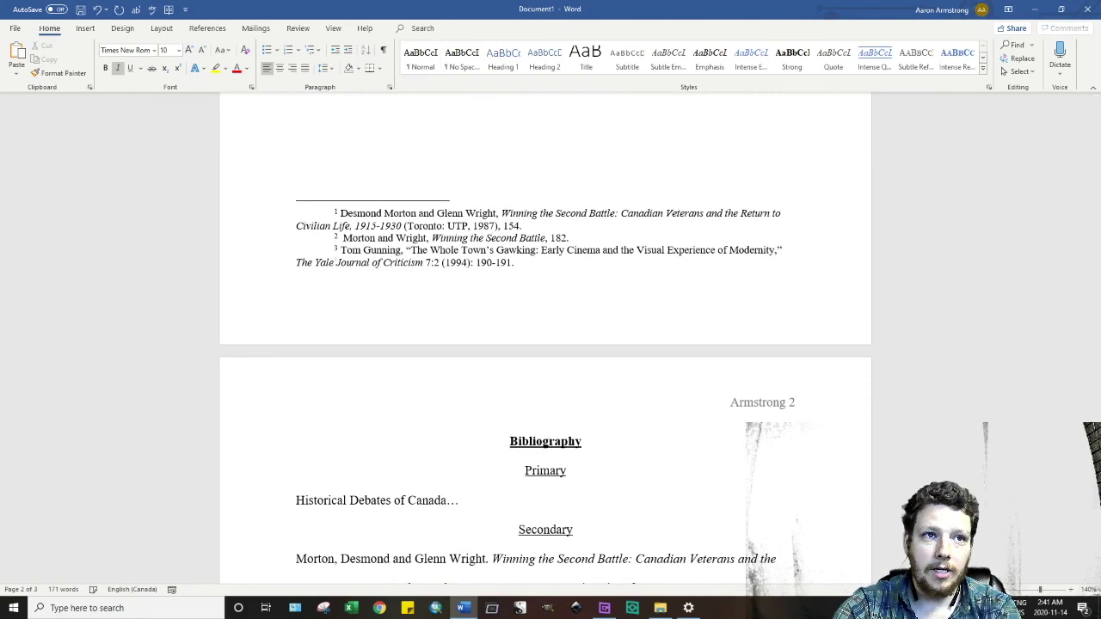
# - Try pulling the Bibliography heading onto page 2, then undo so it stays on page 3
pyautogui.click(531, 179)
pyautogui.press('BackSpace')
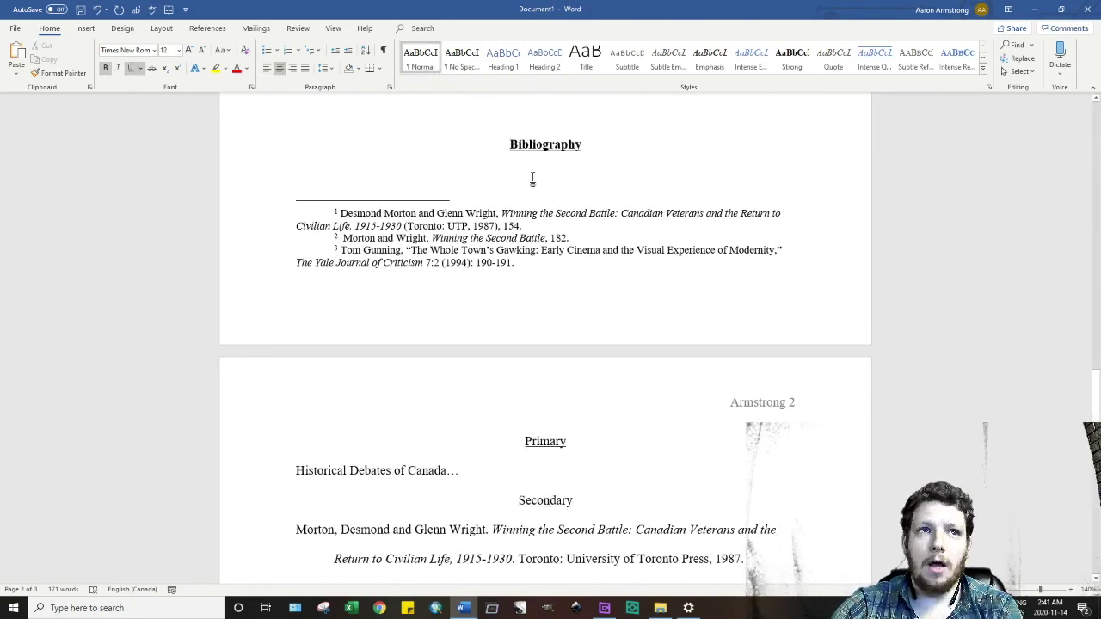
pyautogui.hotkey('ctrl', 'z')
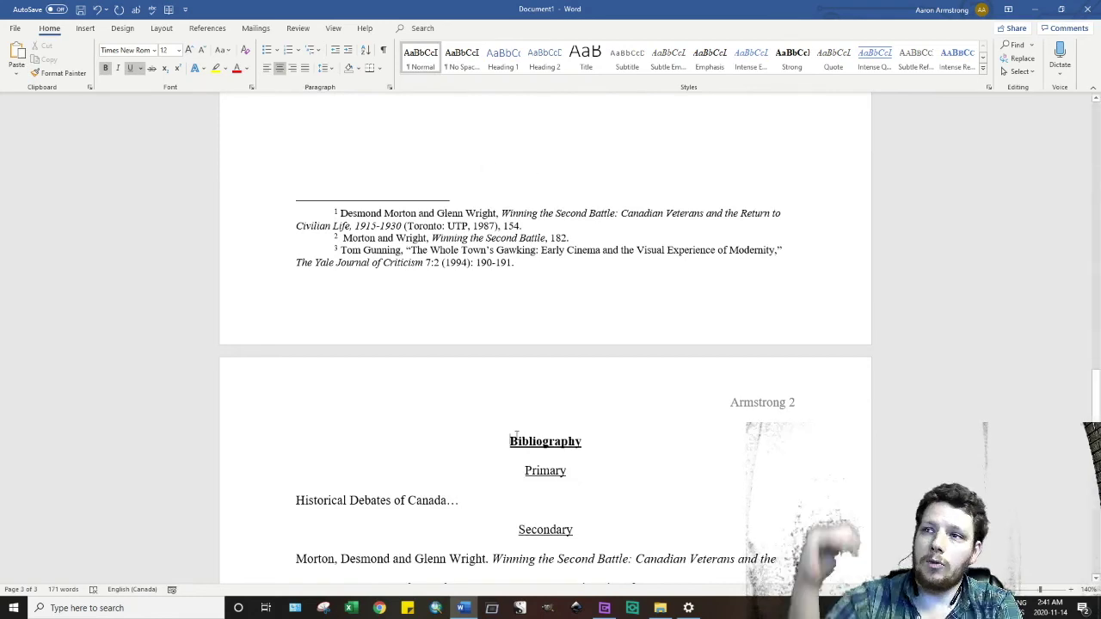
pyautogui.scroll(-3, 476, 428)
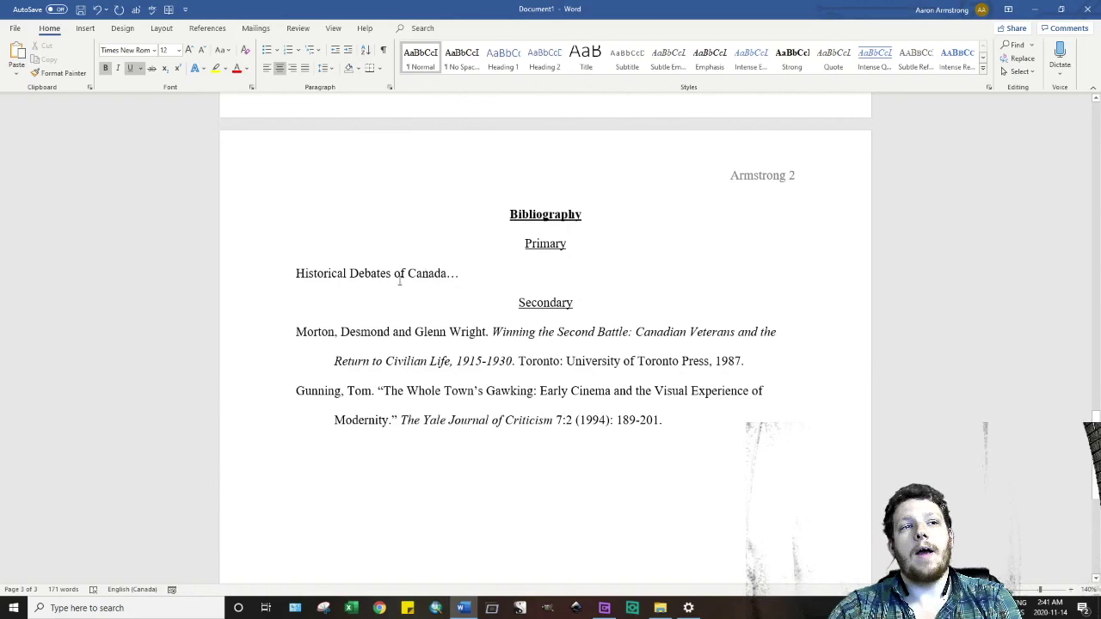
pyautogui.scroll(20, 826, 293)
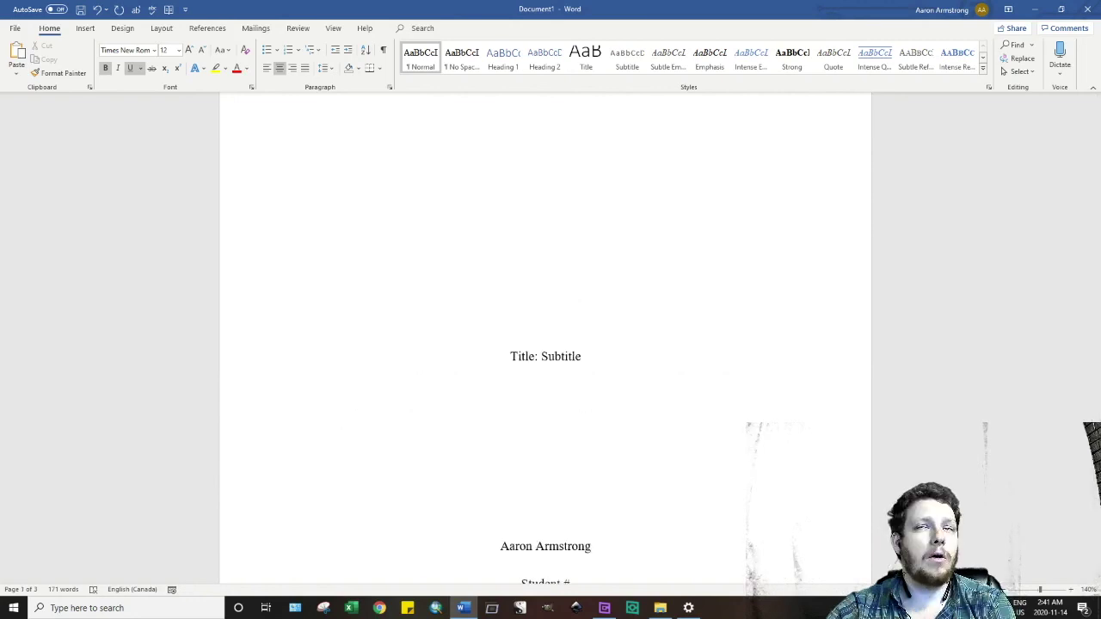